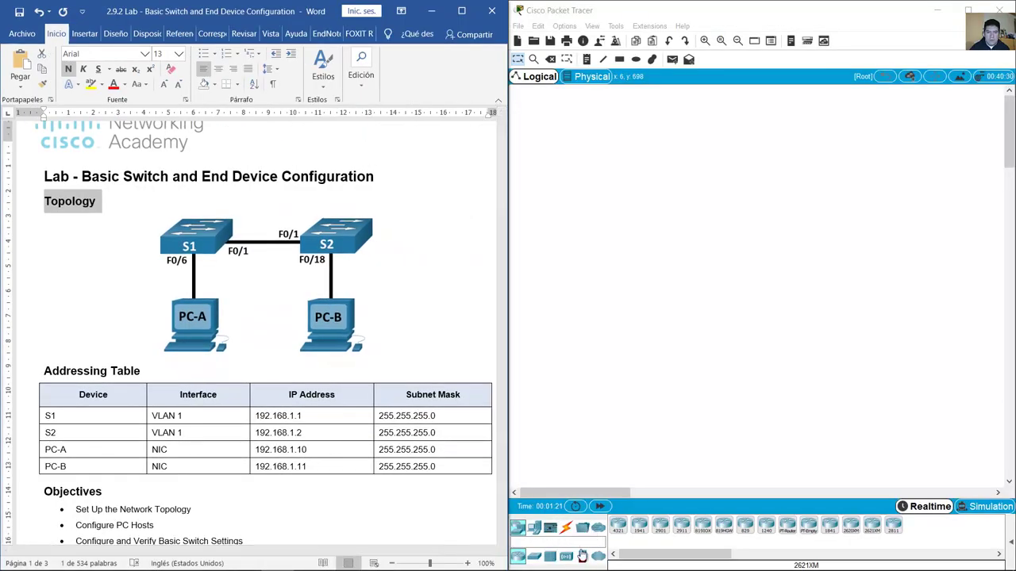
- Show the Switches category in the Packet Tracer device palette
{"action": "left_click", "coordinate": [534, 556]}
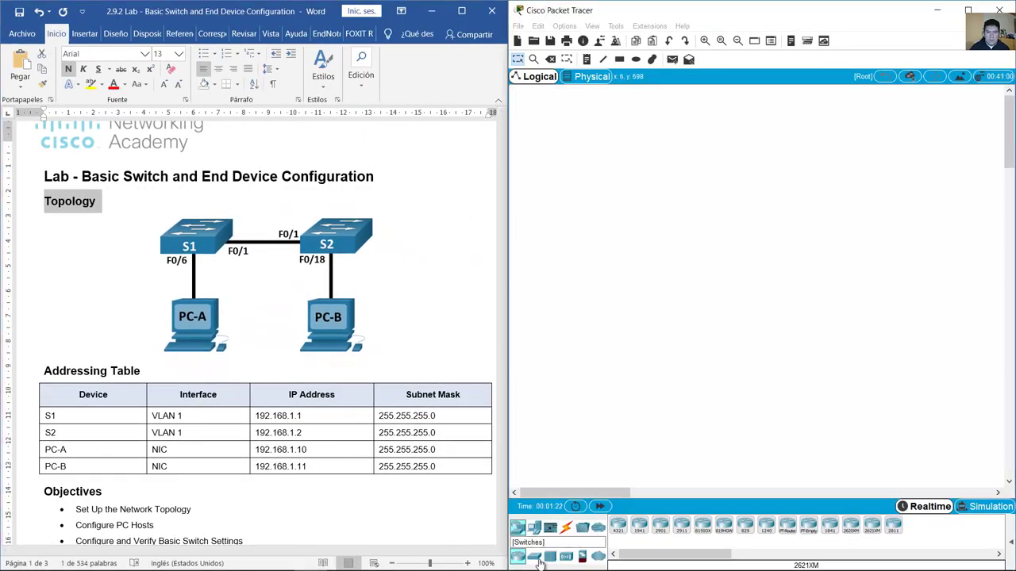
- Place a 2960 switch on the canvas and rename it S1
{"action": "left_click", "coordinate": [618, 525]}
{"action": "left_click", "coordinate": [658, 207]}
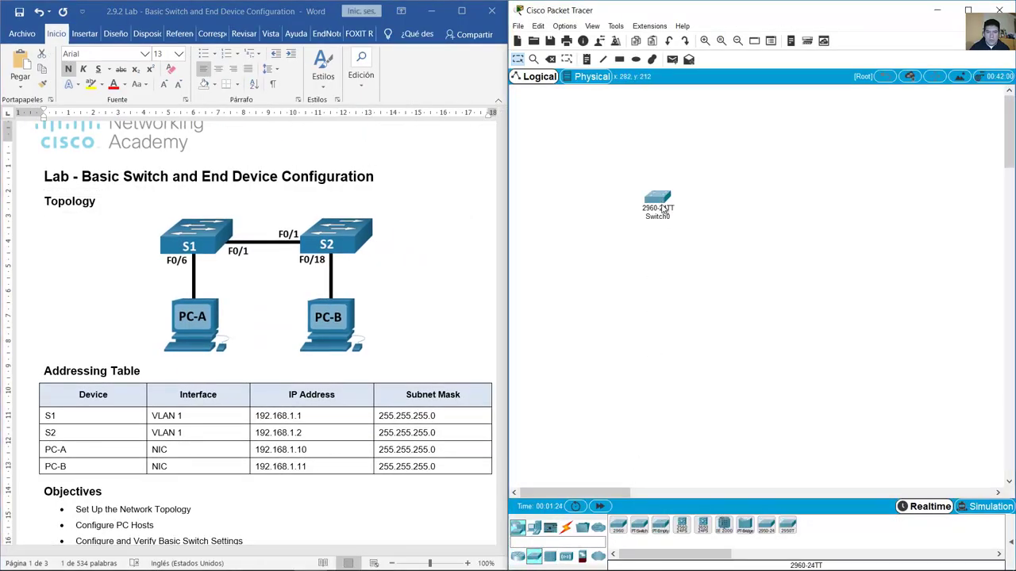
{"action": "left_click", "coordinate": [663, 217]}
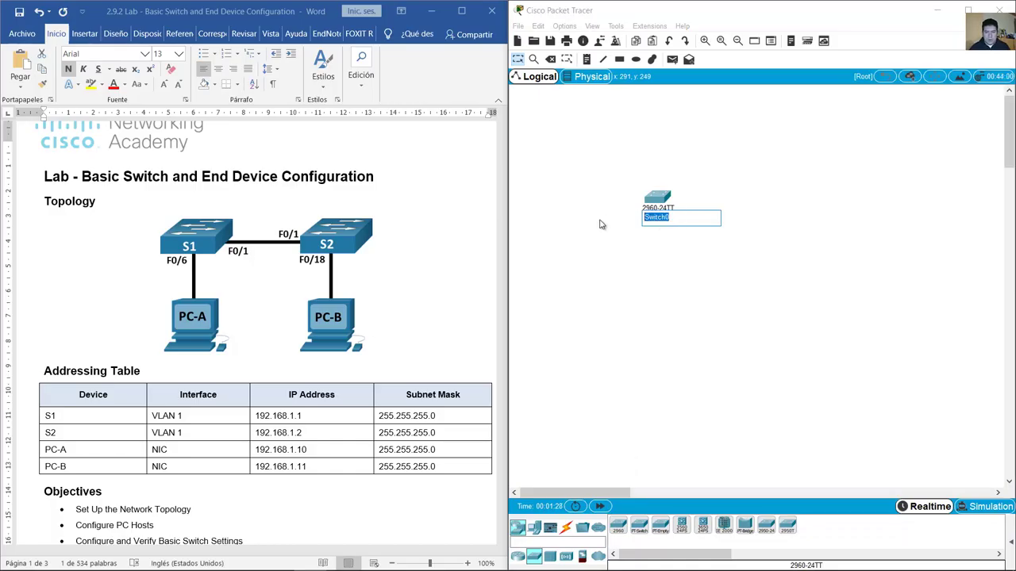
{"action": "key", "text": "End"}
{"action": "key", "text": "BackSpace"}
{"action": "key", "text": "Return"}
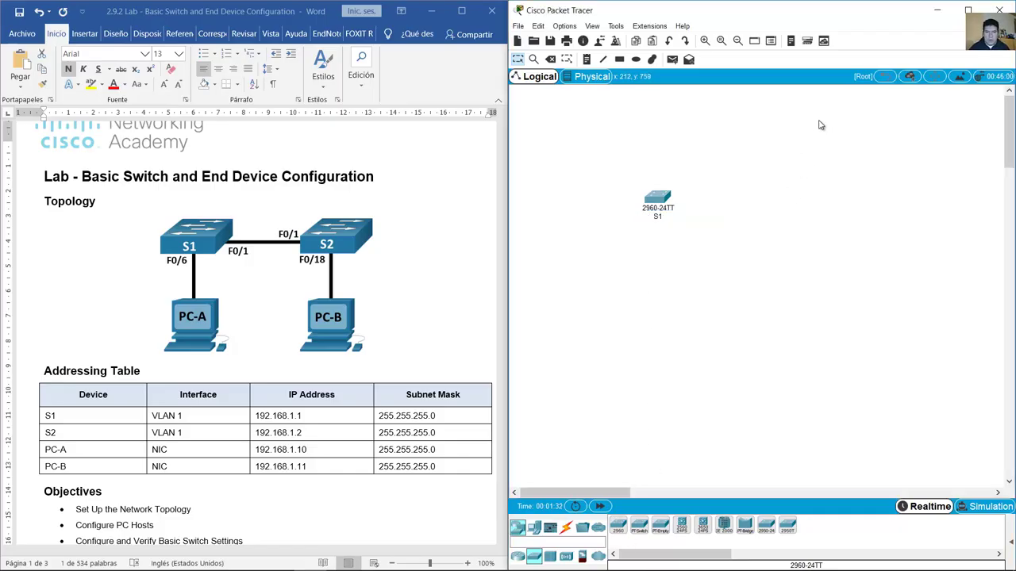
- Place a second 2960 switch to the right of S1 and rename it S2
{"action": "left_click", "coordinate": [619, 526]}
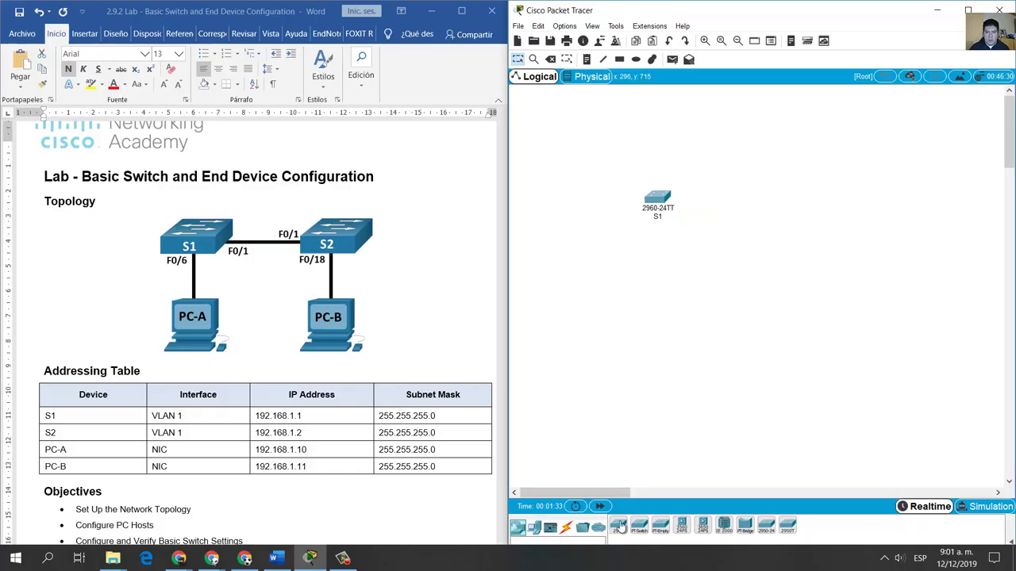
{"action": "left_click", "coordinate": [790, 197]}
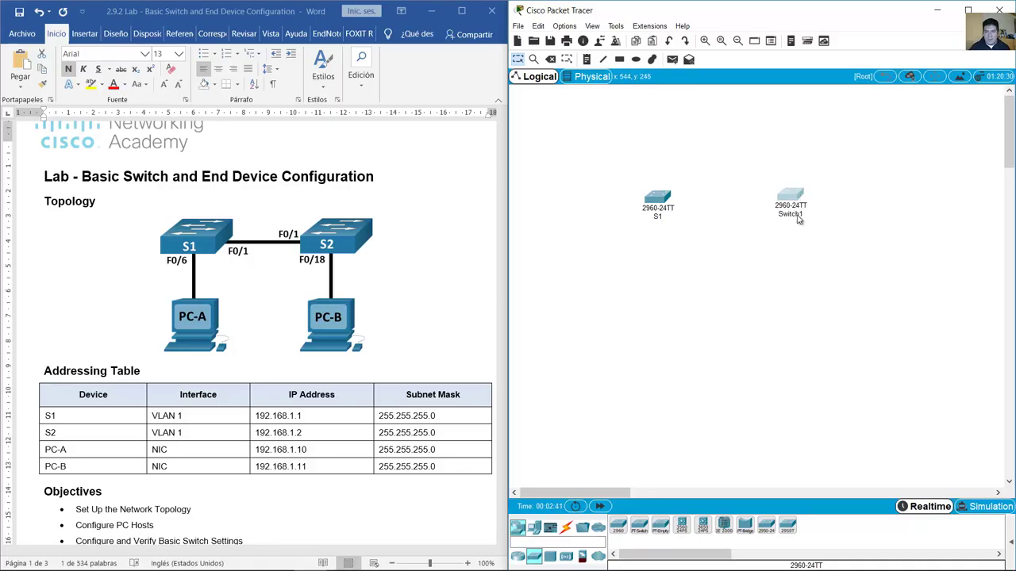
{"action": "left_click", "coordinate": [796, 218]}
{"action": "left_click_drag", "start_coordinate": [802, 216], "coordinate": [787, 217]}
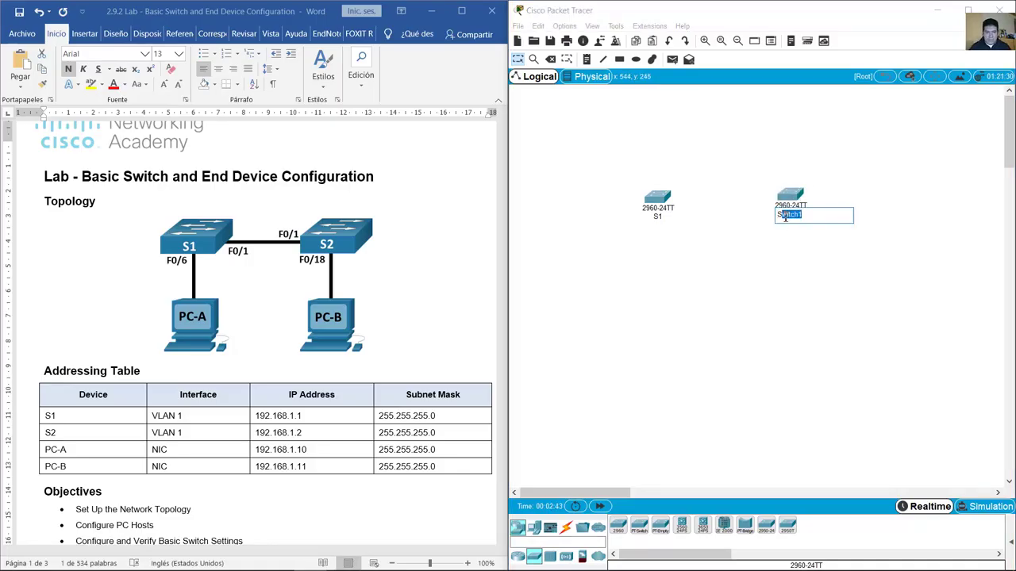
{"action": "type", "text": "2"}
{"action": "key", "text": "Return"}
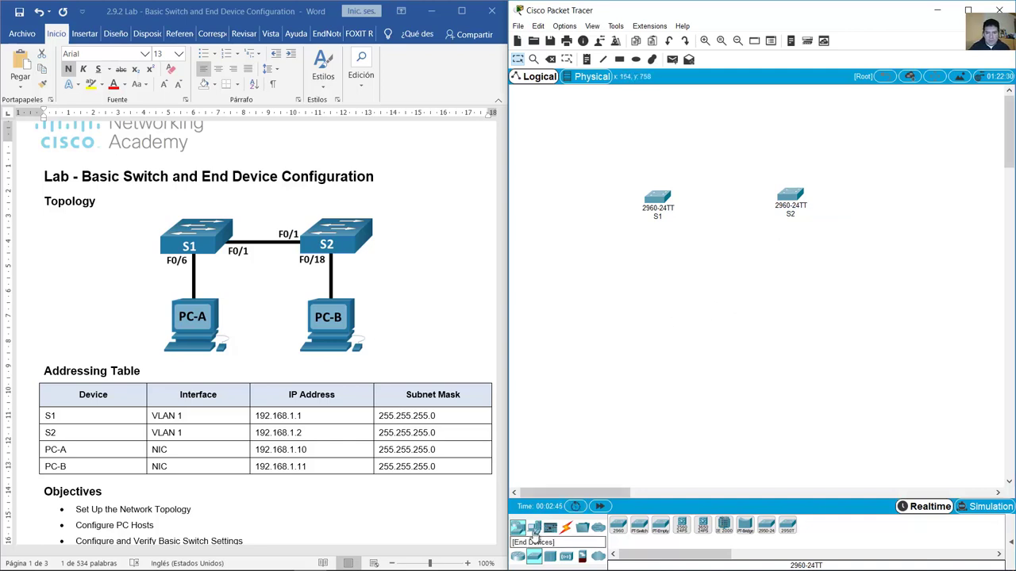
- Place a generic PC below S1 and name it PC-A
{"action": "left_click", "coordinate": [533, 532]}
{"action": "left_click", "coordinate": [619, 525]}
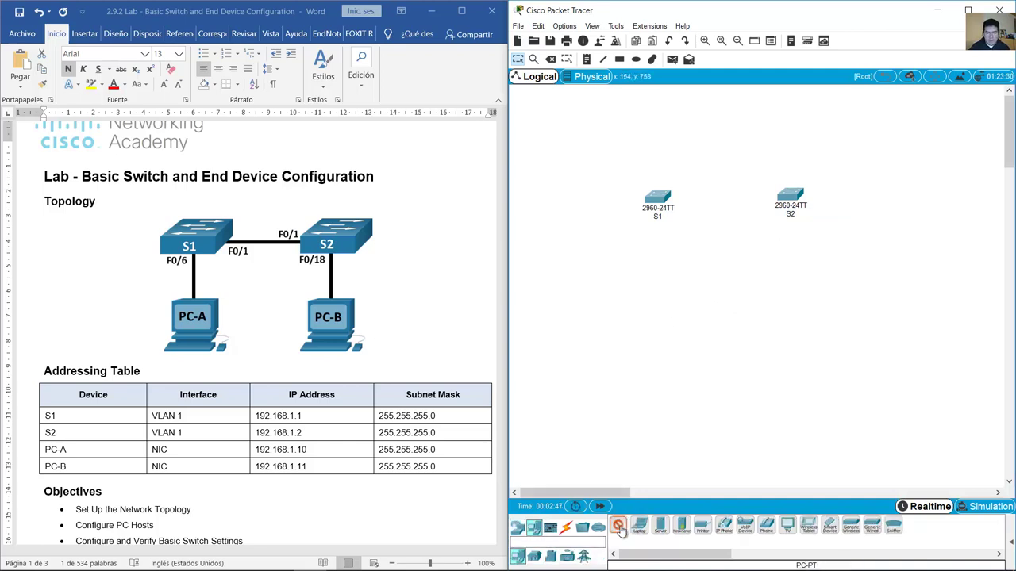
{"action": "left_click", "coordinate": [649, 280]}
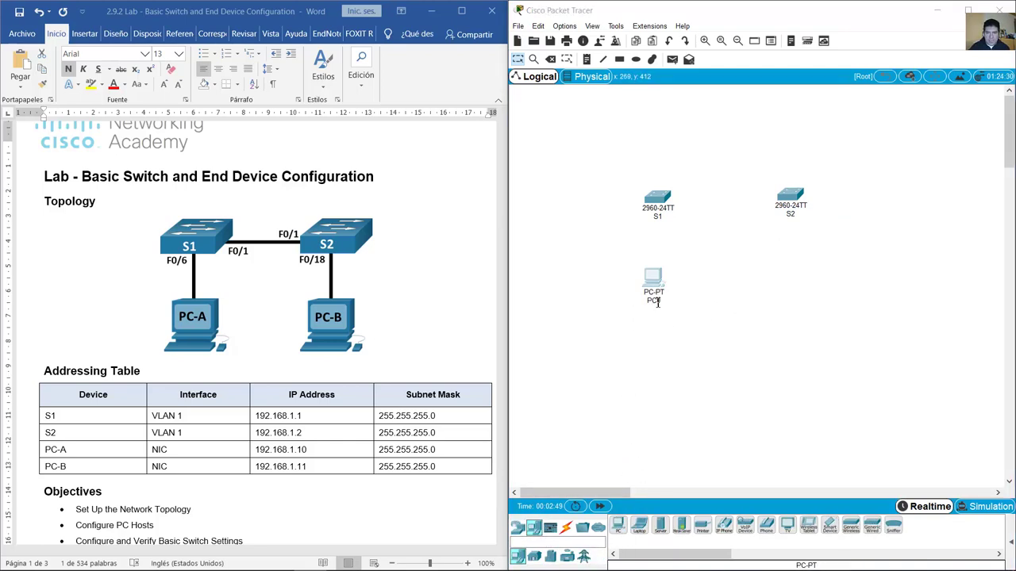
{"action": "left_click", "coordinate": [656, 300]}
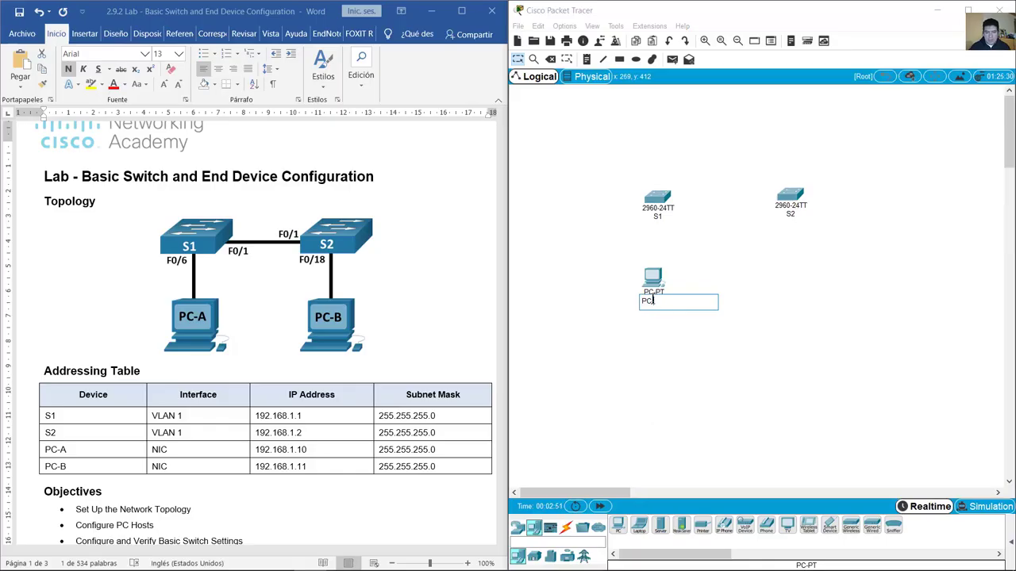
{"action": "type", "text": "PC-A"}
{"action": "key", "text": "Return"}
- Place a second generic PC below S2 and name it PC-B
{"action": "left_click", "coordinate": [619, 527]}
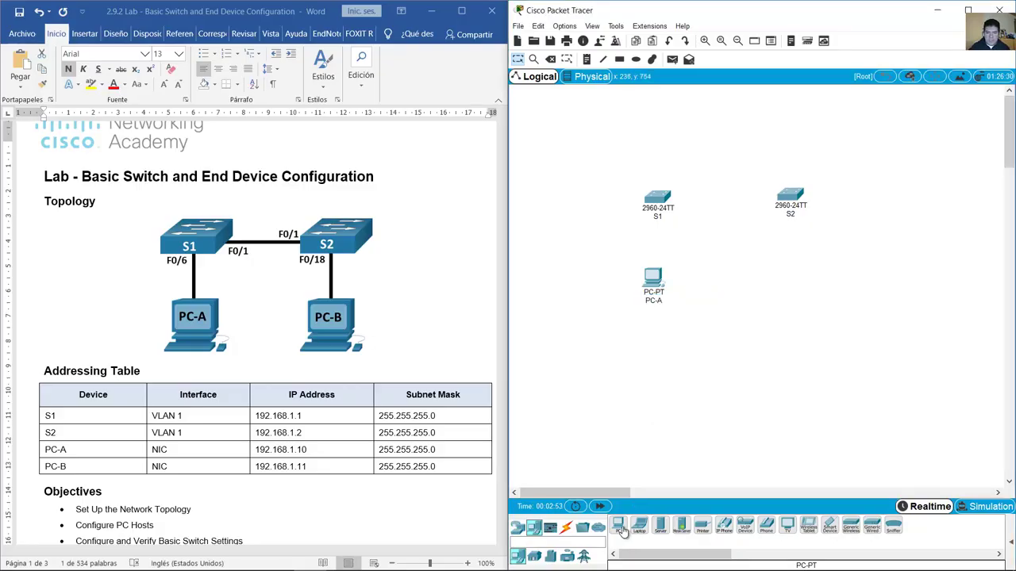
{"action": "left_click", "coordinate": [792, 278]}
{"action": "left_click", "coordinate": [795, 301]}
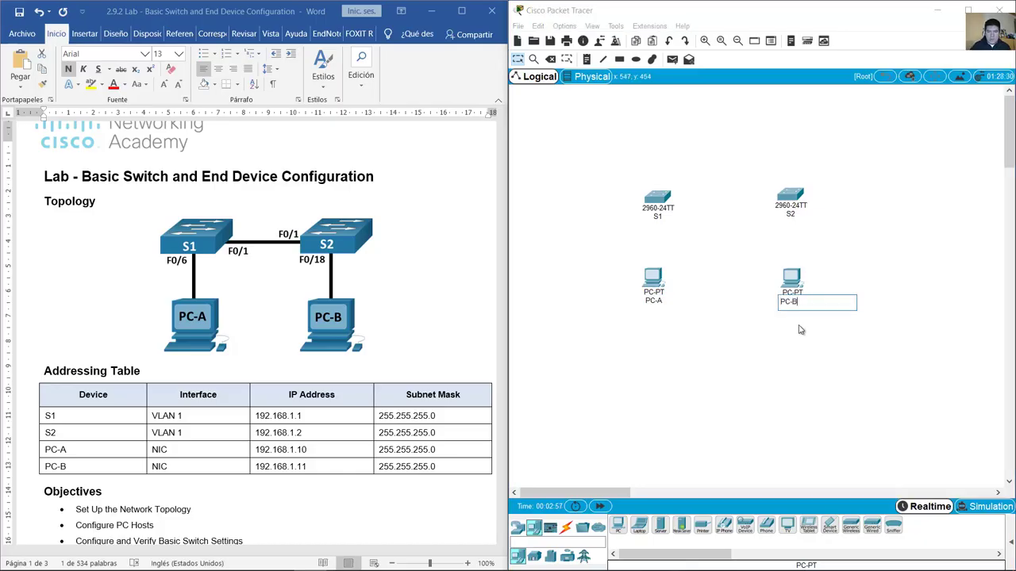
{"action": "type", "text": "PC-B"}
{"action": "key", "text": "Return"}
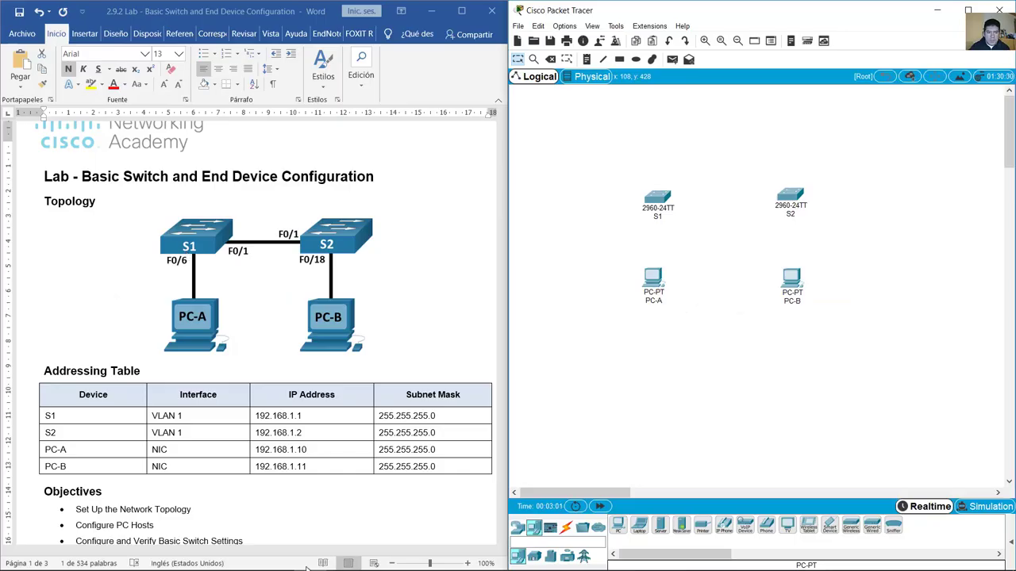
{"action": "left_click", "coordinate": [565, 527]}
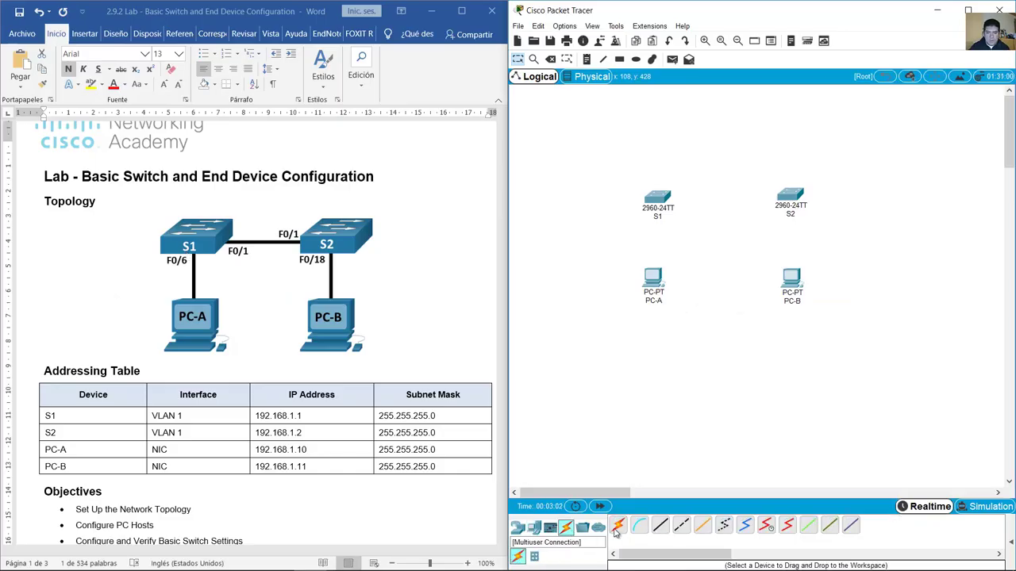
- Cable PC-A's FastEthernet0 to S1's FastEthernet0/6 with copper straight-through
{"action": "left_click", "coordinate": [660, 528]}
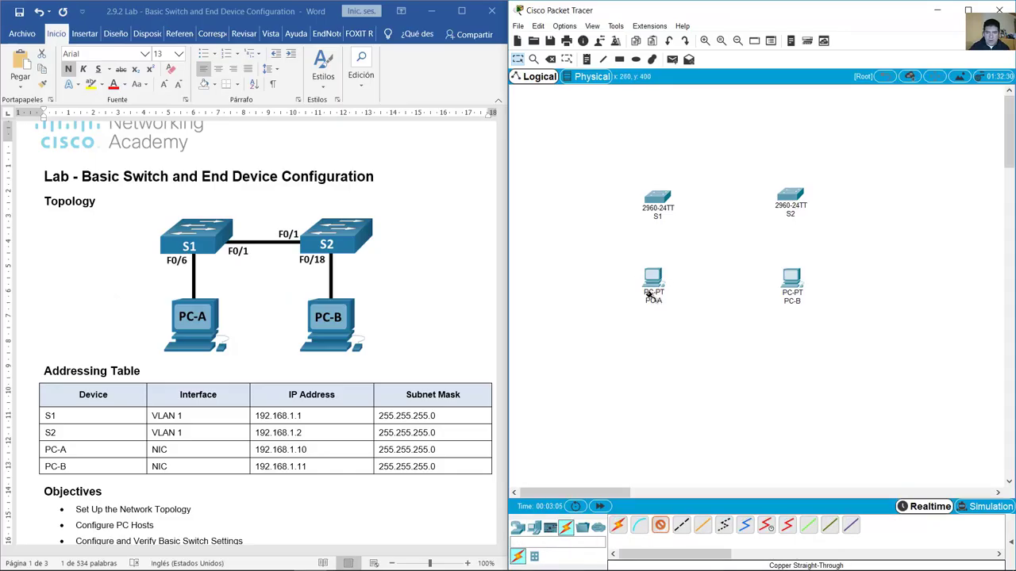
{"action": "left_click", "coordinate": [658, 284]}
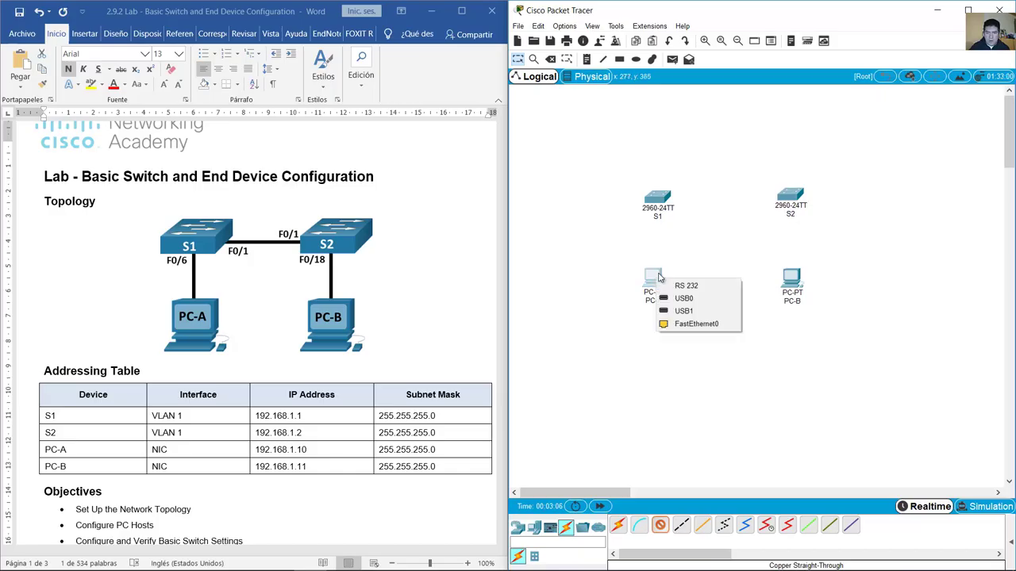
{"action": "left_click", "coordinate": [691, 326]}
{"action": "left_click", "coordinate": [661, 200]}
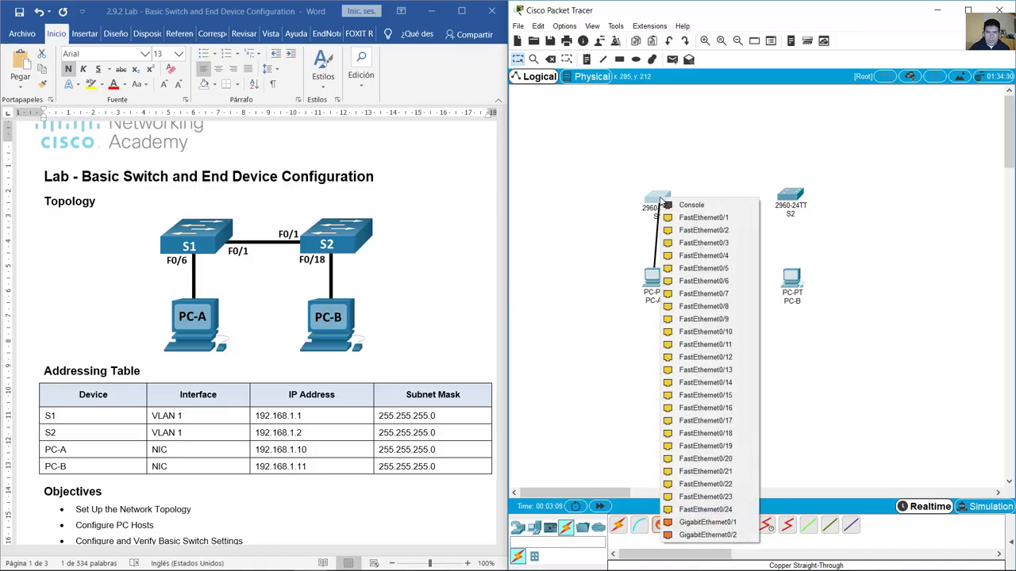
{"action": "left_click", "coordinate": [706, 281]}
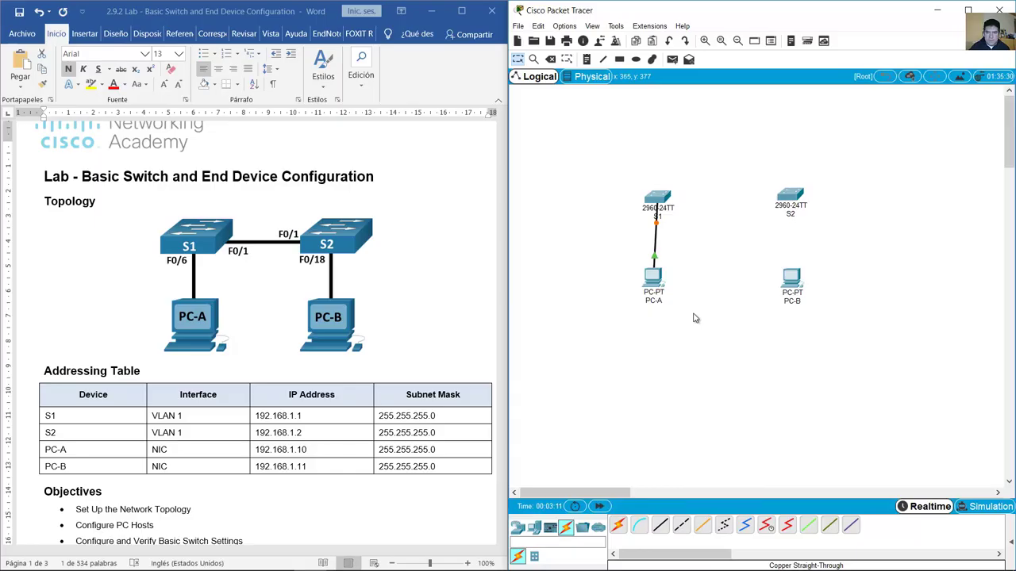
- Cable PC-B's FastEthernet0 to an S2 port with copper straight-through
{"action": "left_click", "coordinate": [659, 527]}
{"action": "left_click", "coordinate": [792, 284]}
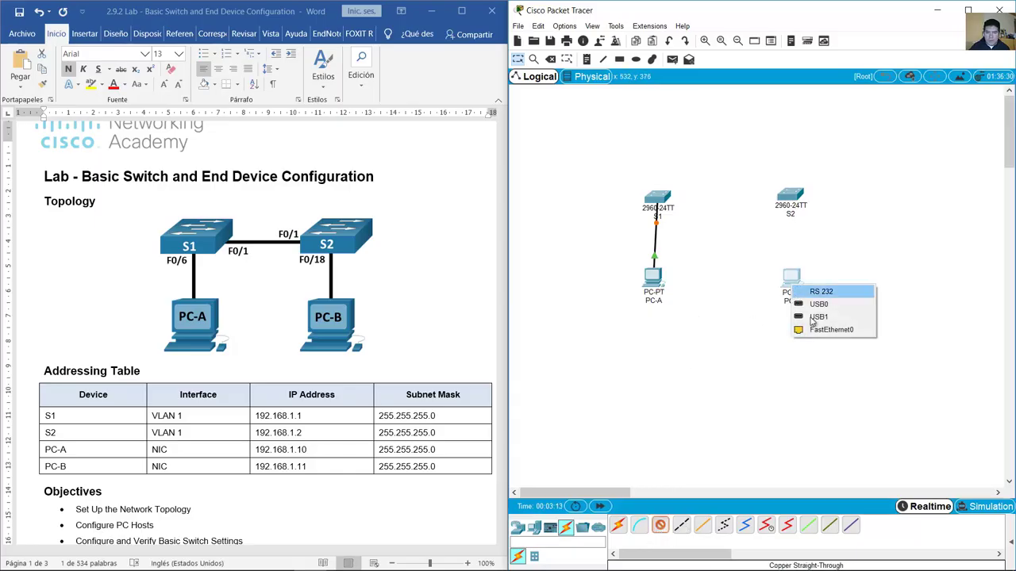
{"action": "left_click", "coordinate": [817, 329]}
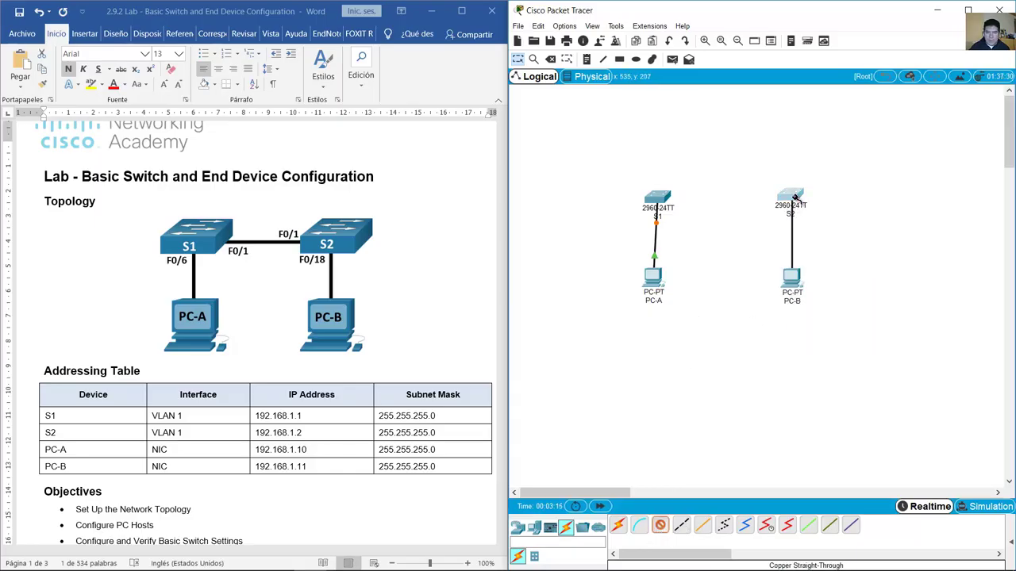
{"action": "left_click", "coordinate": [794, 196]}
{"action": "left_click", "coordinate": [870, 430]}
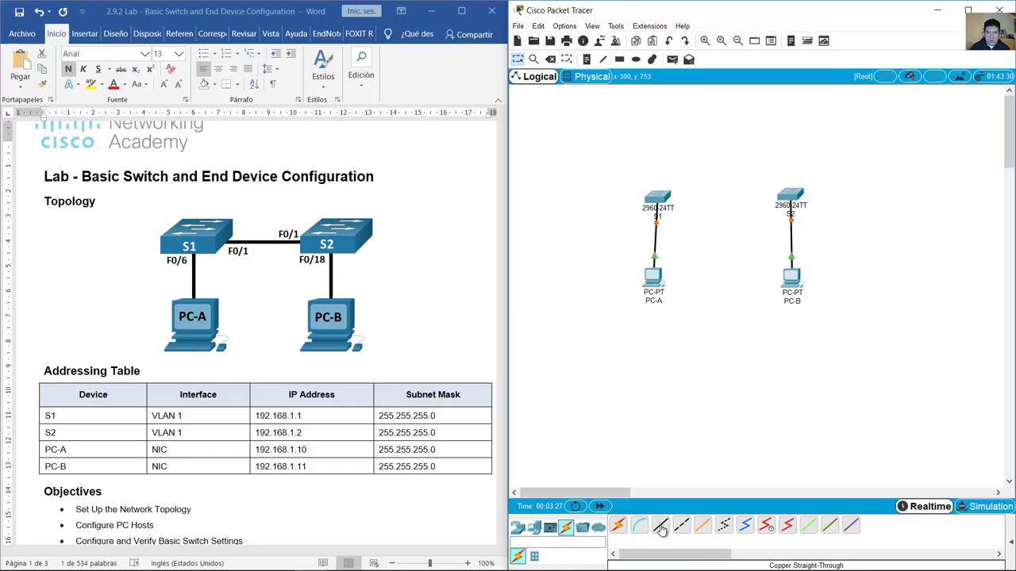
- Link S1 FastEthernet0/1 to S2 FastEthernet0/1 with copper straight-through cable
{"action": "left_click", "coordinate": [661, 526]}
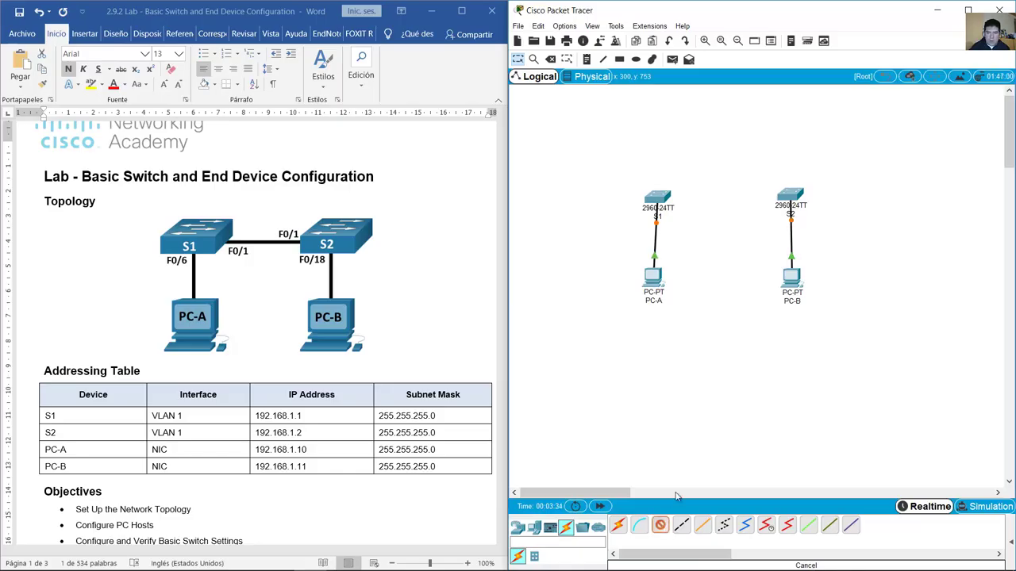
{"action": "left_click", "coordinate": [659, 198]}
{"action": "left_click", "coordinate": [689, 212]}
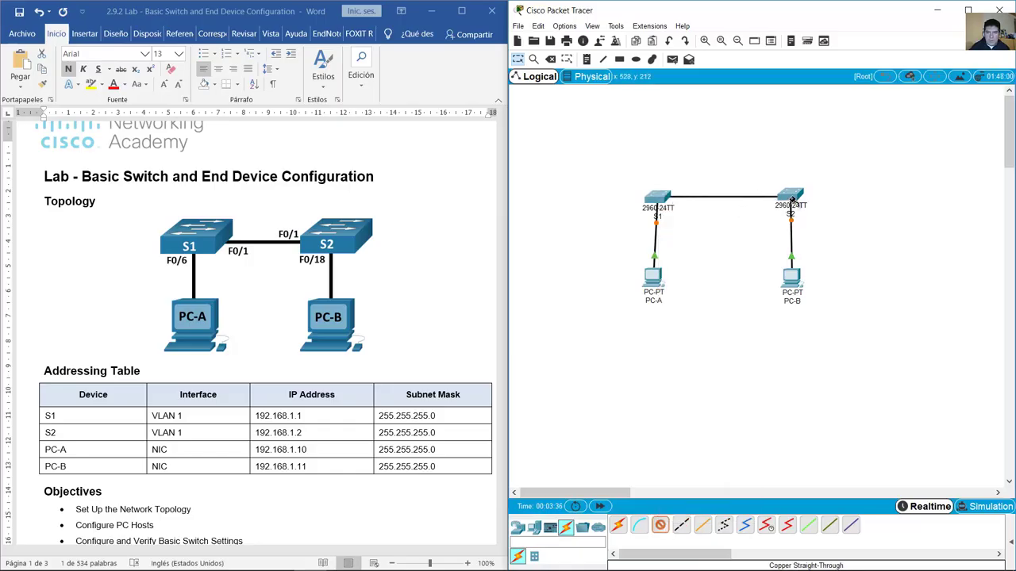
{"action": "left_click", "coordinate": [791, 198]}
{"action": "left_click", "coordinate": [822, 219]}
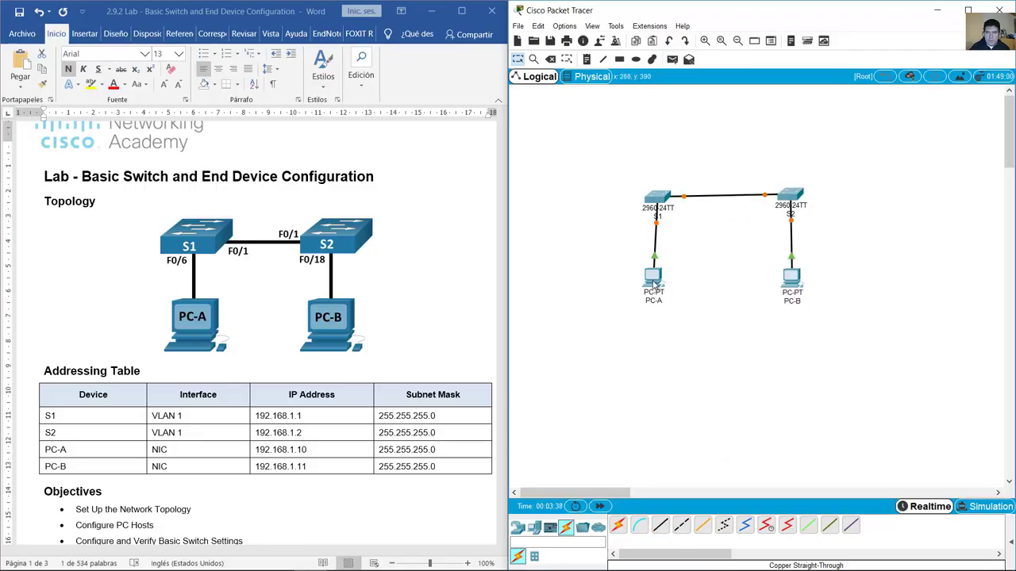
{"action": "left_click_drag", "start_coordinate": [652, 287], "coordinate": [660, 285]}
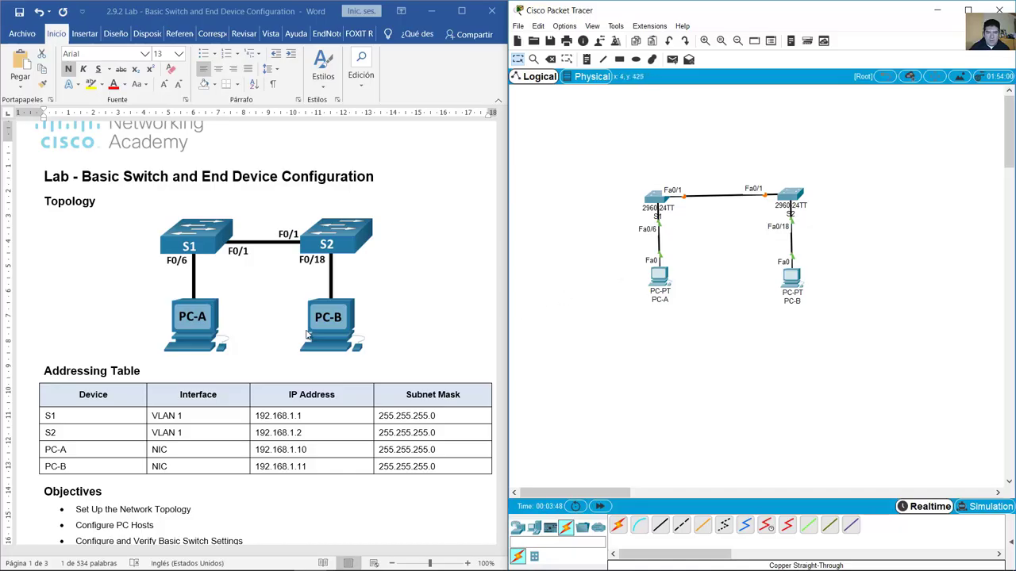
- Scroll past the Addressing Table and highlight Step 1's line "Power on the devices."
{"action": "scroll", "coordinate": [308, 335], "scroll_direction": "down", "scroll_amount": 3}
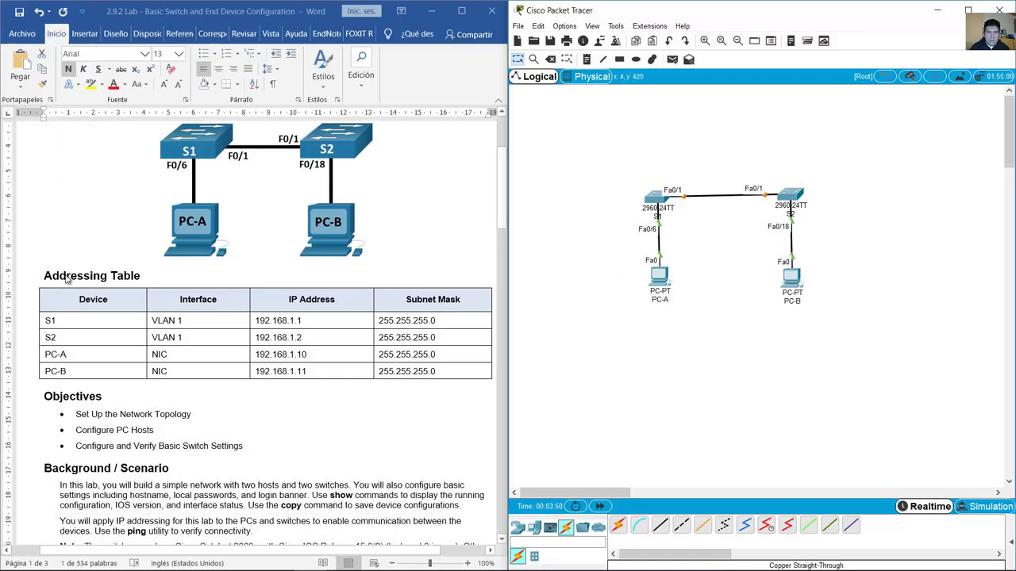
{"action": "left_click_drag", "start_coordinate": [56, 280], "coordinate": [444, 375]}
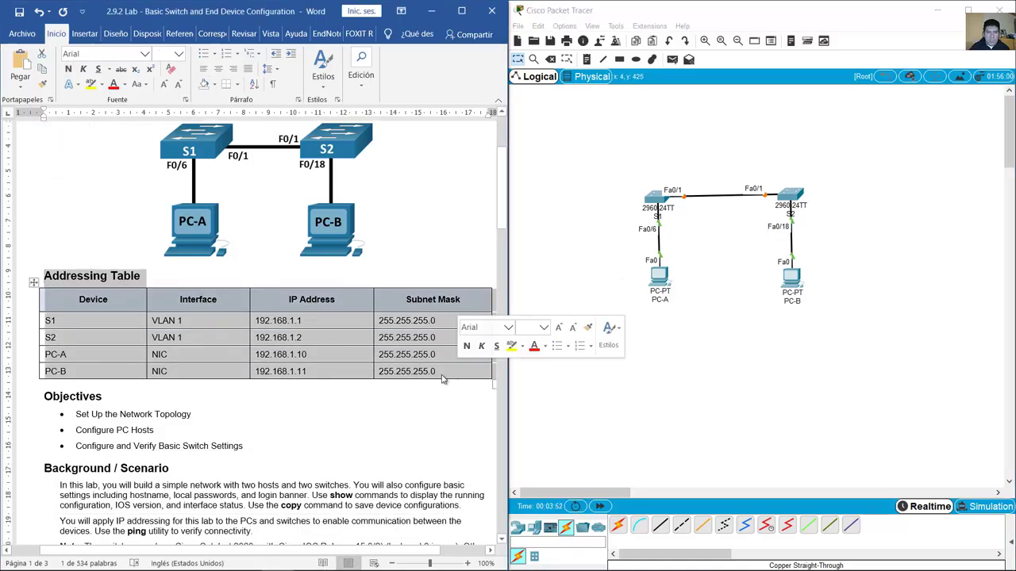
{"action": "left_click", "coordinate": [301, 414]}
{"action": "scroll", "coordinate": [301, 413], "scroll_direction": "down", "scroll_amount": 1}
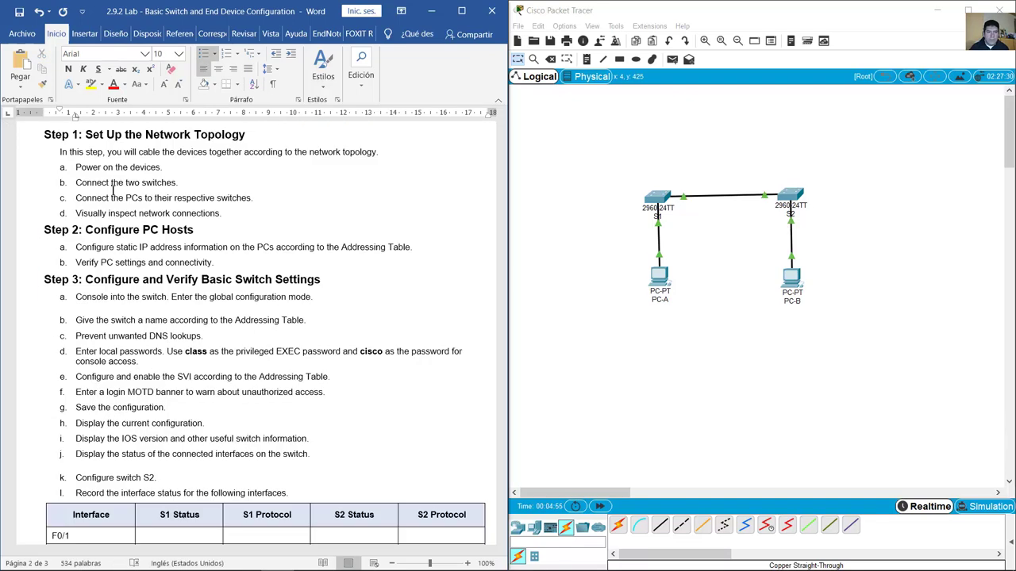
{"action": "left_click", "coordinate": [82, 168]}
{"action": "triple_click", "coordinate": [155, 169]}
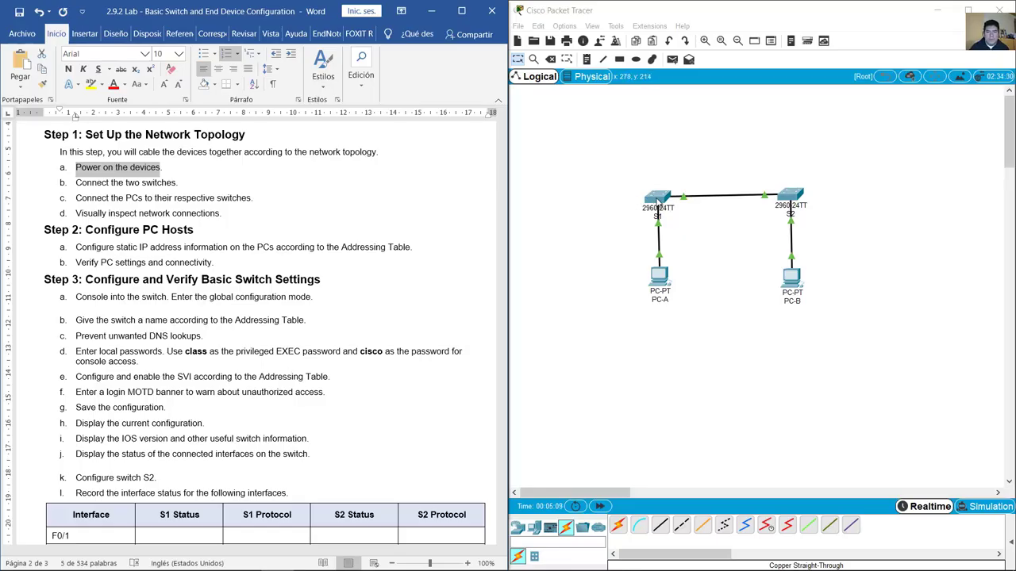
{"action": "left_click", "coordinate": [658, 200]}
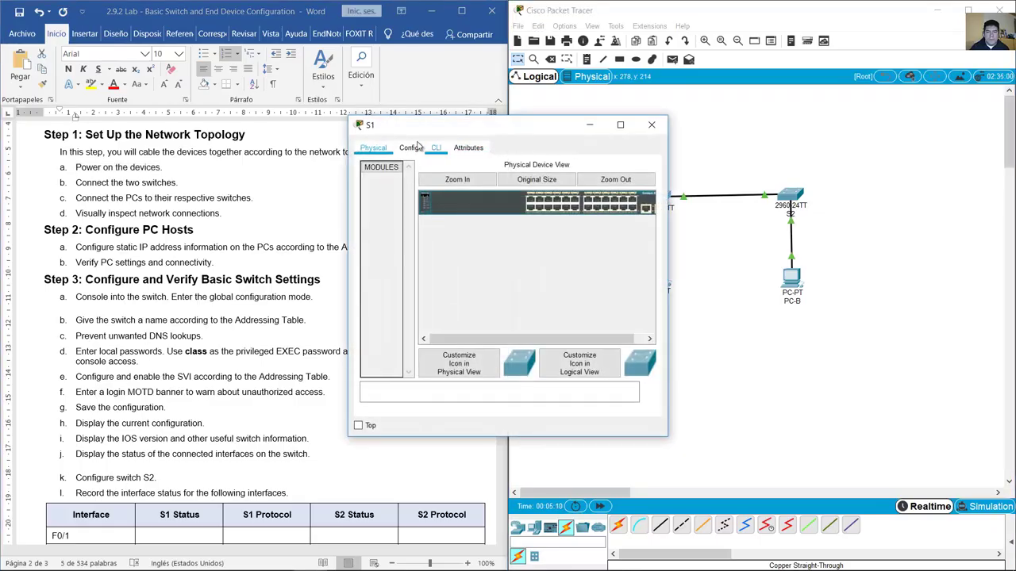
{"action": "left_click", "coordinate": [485, 180]}
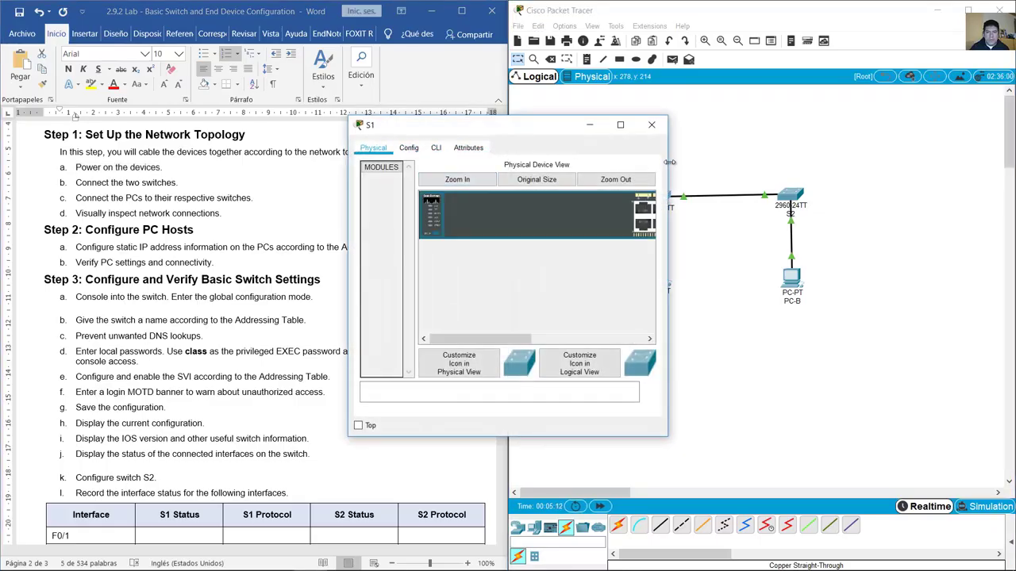
{"action": "left_click_drag", "start_coordinate": [670, 162], "coordinate": [976, 162]}
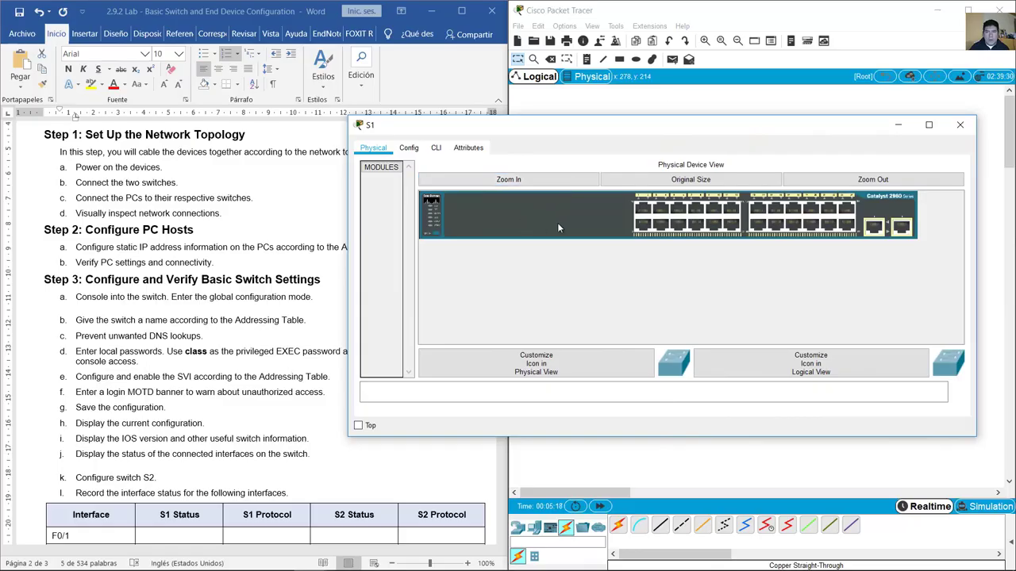
{"action": "left_click", "coordinate": [959, 125]}
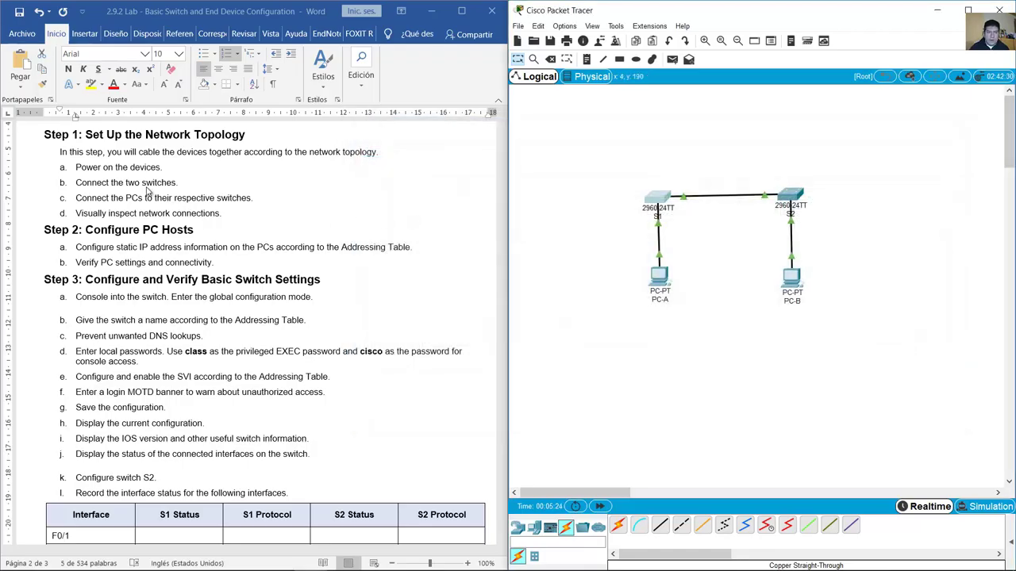
{"action": "left_click_drag", "start_coordinate": [77, 183], "coordinate": [178, 184]}
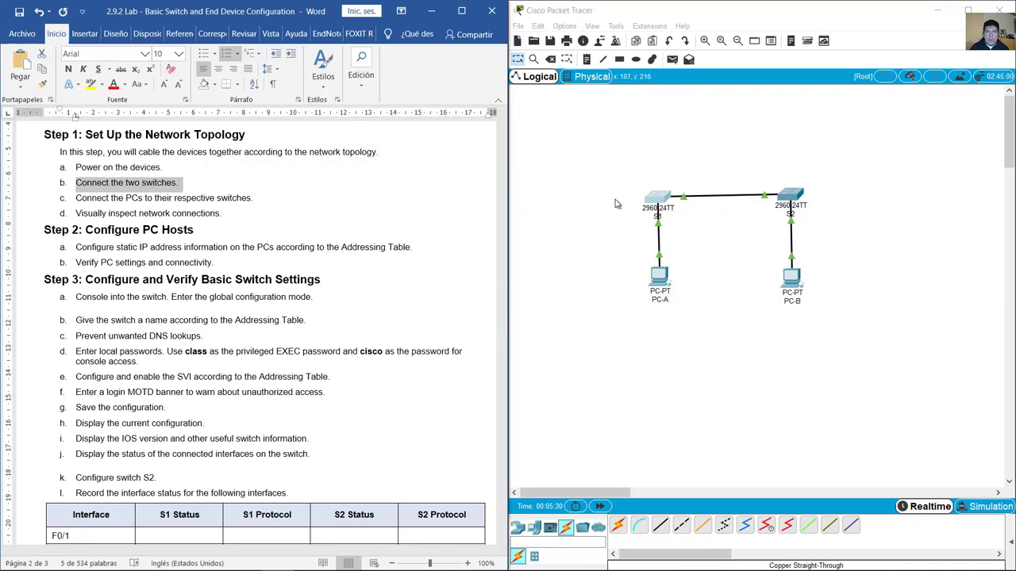
{"action": "left_click", "coordinate": [701, 211]}
{"action": "mouse_move", "coordinate": [685, 198]}
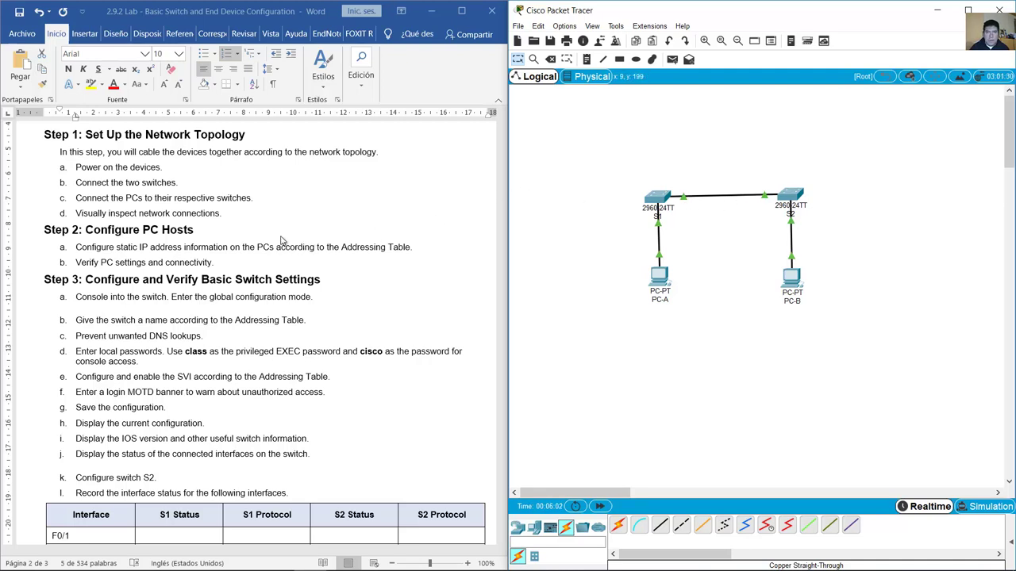
{"action": "left_click", "coordinate": [123, 223]}
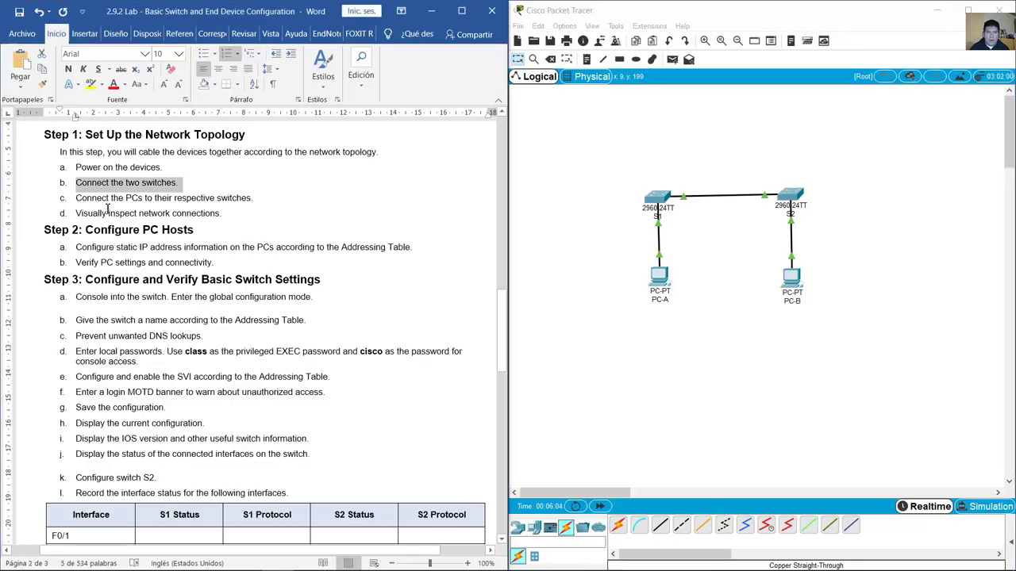
{"action": "left_click_drag", "start_coordinate": [98, 200], "coordinate": [251, 196]}
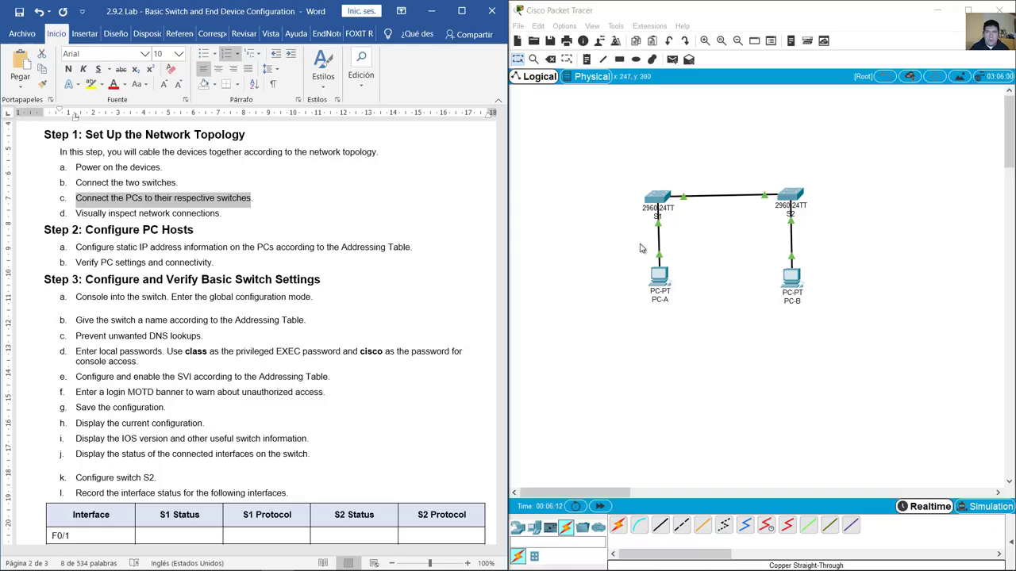
{"action": "left_click", "coordinate": [680, 251]}
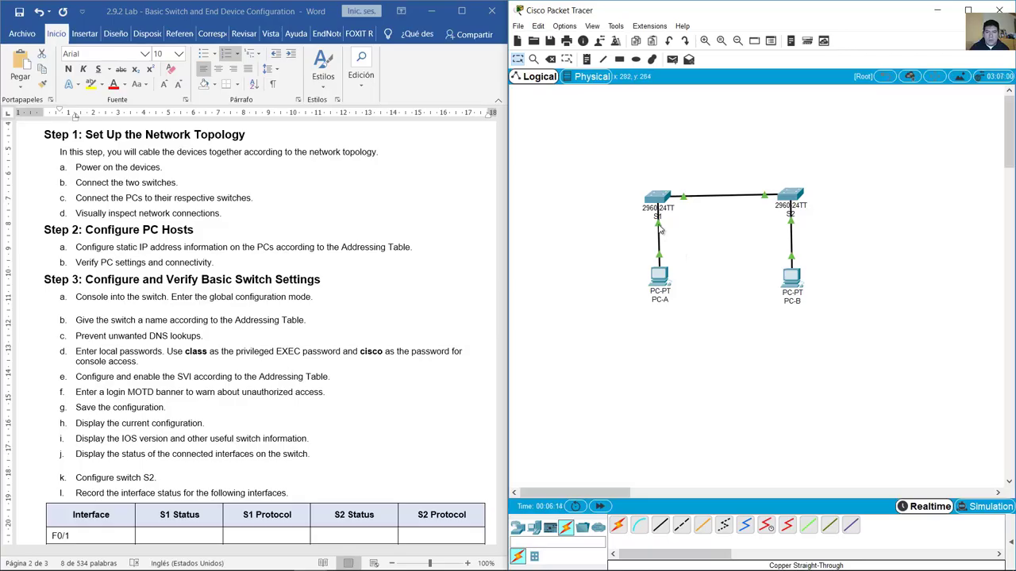
{"action": "mouse_move", "coordinate": [660, 230]}
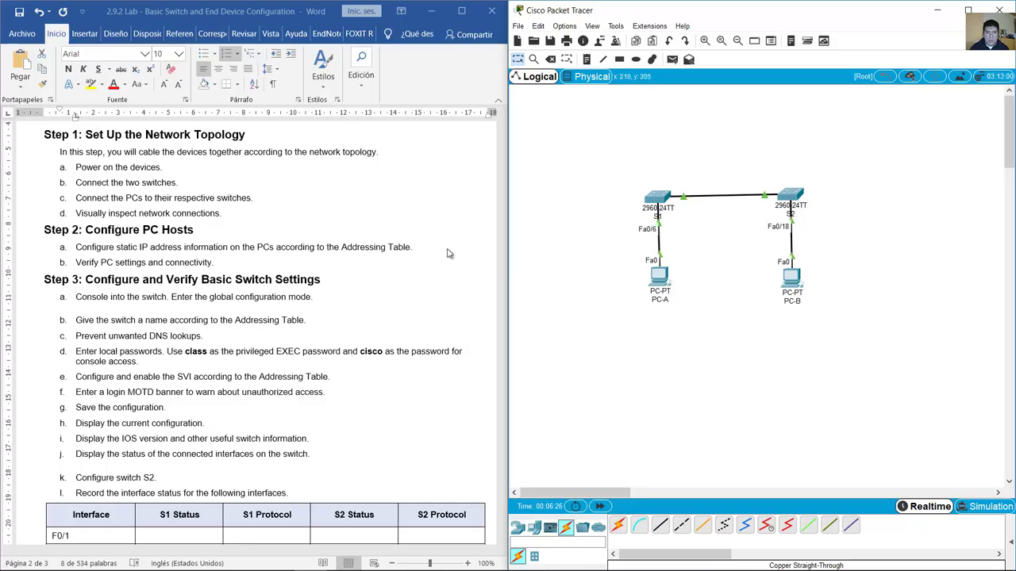
{"action": "left_click", "coordinate": [168, 236]}
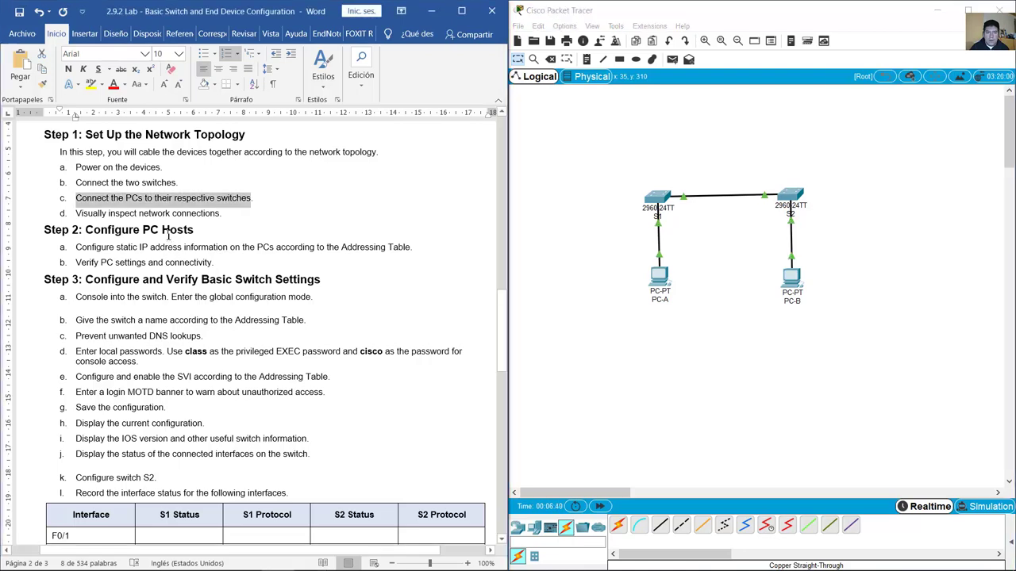
{"action": "scroll", "coordinate": [151, 215], "scroll_direction": "down", "scroll_amount": 2}
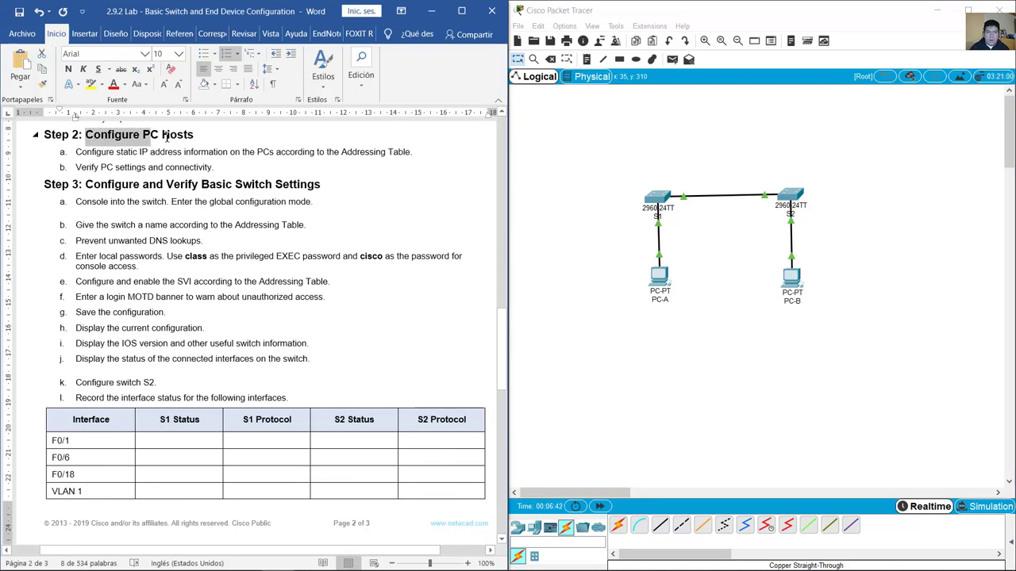
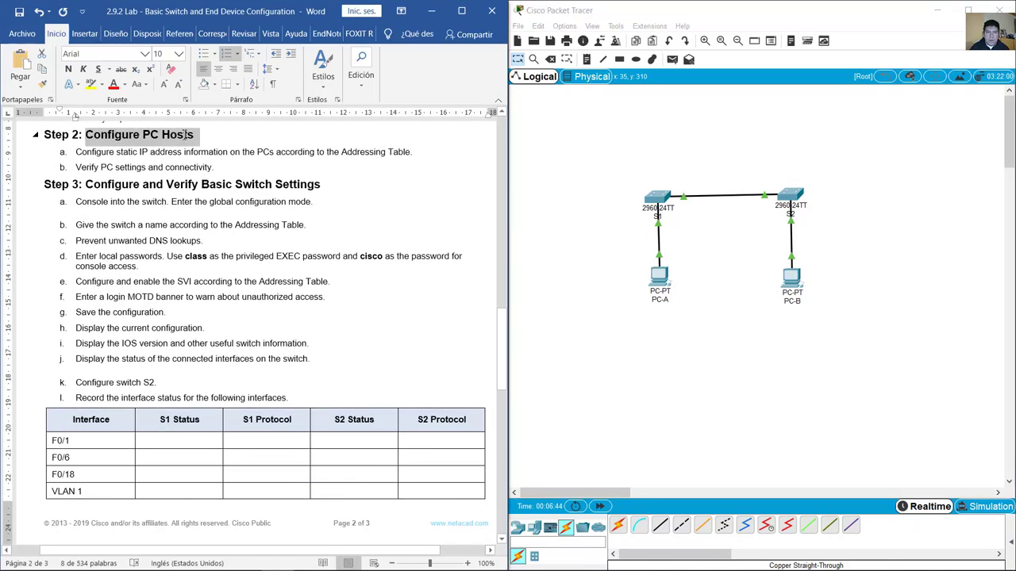
- Review the lab's static addressing rows for PC-A and PC-B
{"action": "left_click_drag", "start_coordinate": [75, 151], "coordinate": [395, 157]}
{"action": "scroll", "coordinate": [397, 159], "scroll_direction": "up", "scroll_amount": 15}
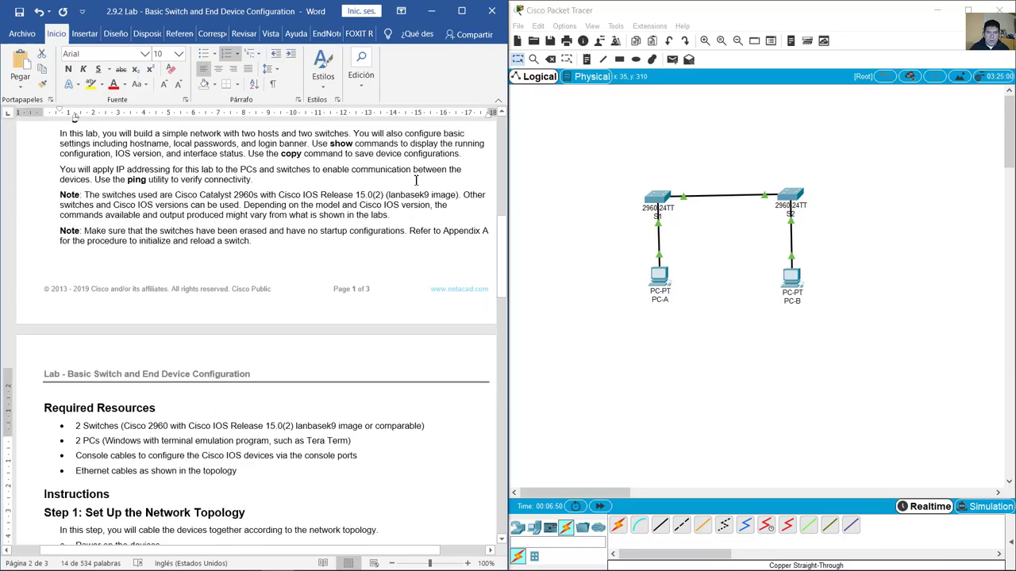
{"action": "scroll", "coordinate": [415, 181], "scroll_direction": "up", "scroll_amount": 3}
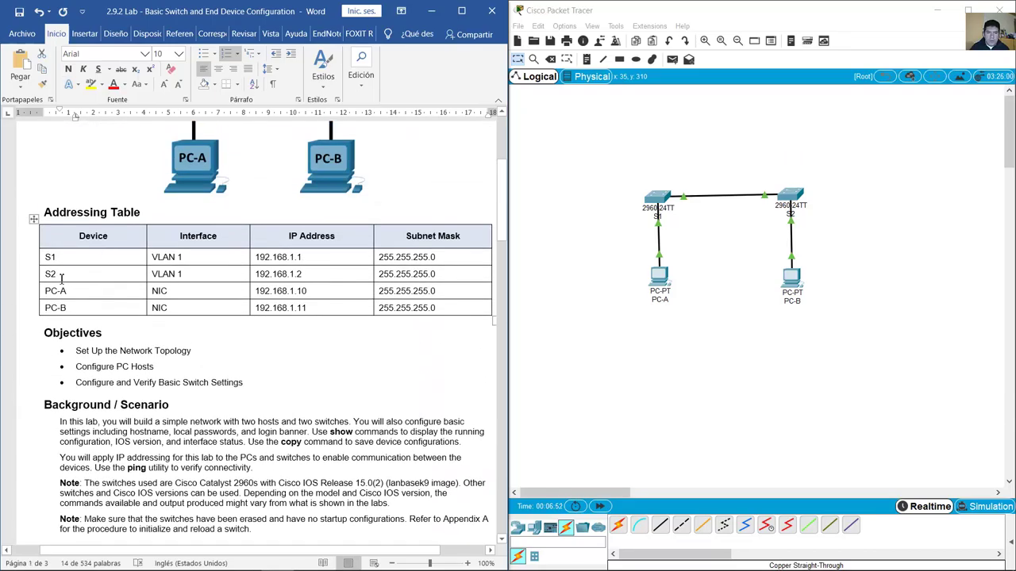
{"action": "left_click_drag", "start_coordinate": [57, 291], "coordinate": [469, 310]}
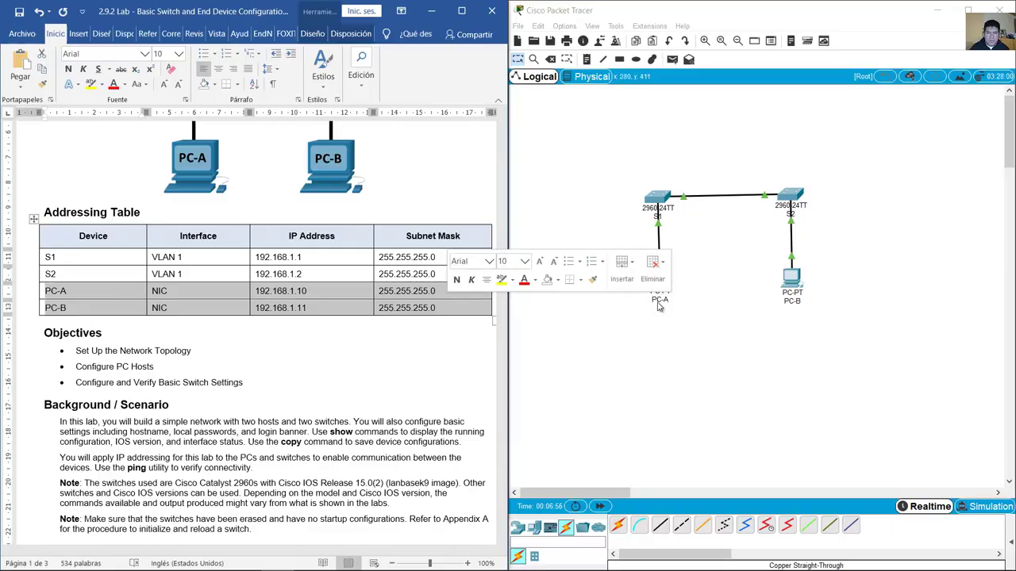
- Give PC-A the static address 192.168.1.10 with mask 255.255.255.0
{"action": "left_click", "coordinate": [663, 278]}
{"action": "double_click", "coordinate": [664, 278]}
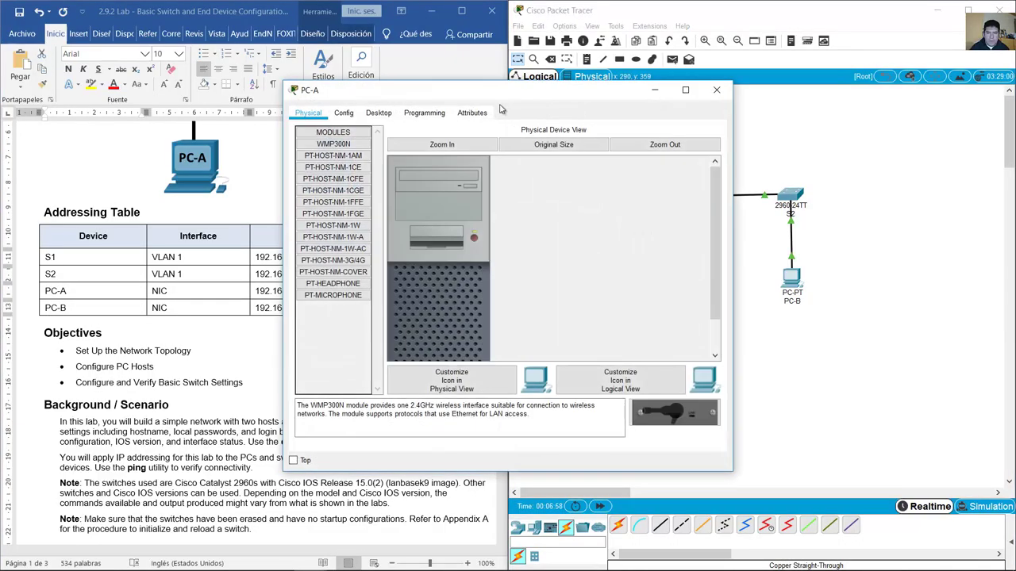
{"action": "left_click_drag", "start_coordinate": [487, 111], "coordinate": [743, 130]}
{"action": "left_click", "coordinate": [625, 143]}
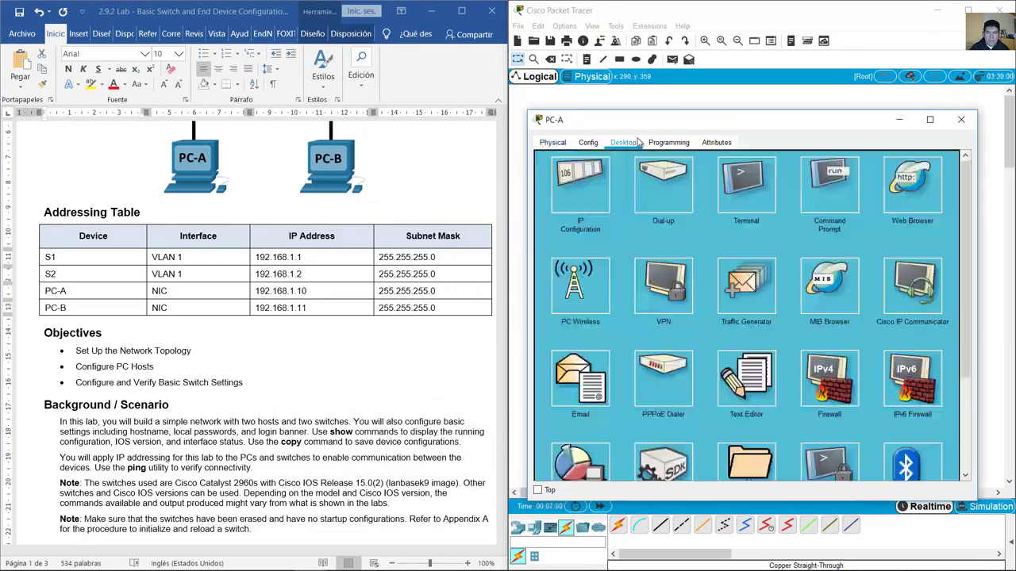
{"action": "left_click", "coordinate": [599, 174]}
{"action": "left_click", "coordinate": [709, 222]}
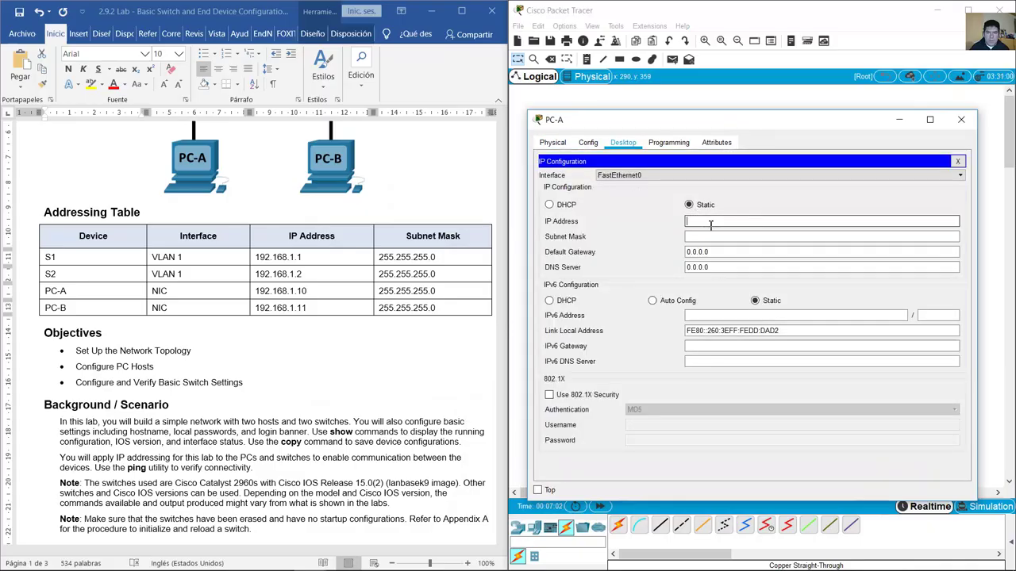
{"action": "type", "text": "192.168.0"}
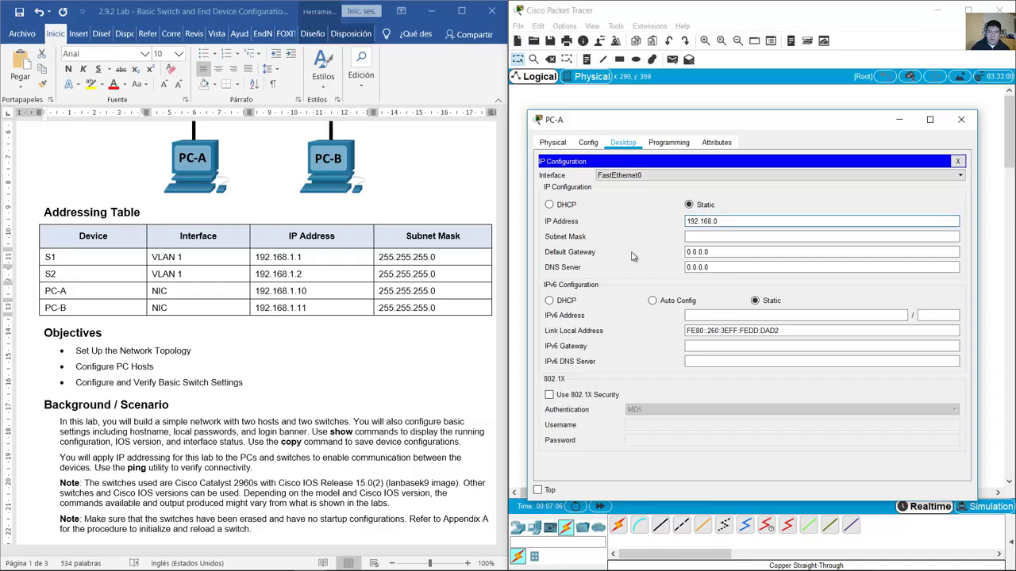
{"action": "key", "text": "BackSpace"}
{"action": "type", "text": "168.1.1"}
{"action": "key", "text": "Tab"}
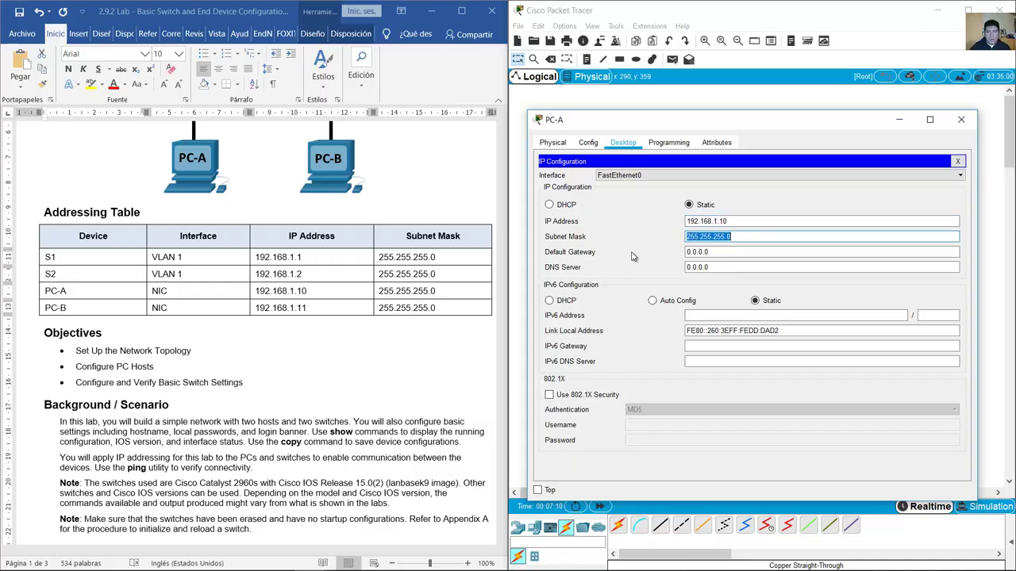
{"action": "mouse_move", "coordinate": [729, 236]}
{"action": "left_mouse_down"}
{"action": "mouse_move", "coordinate": [687, 236]}
{"action": "mouse_move", "coordinate": [719, 237]}
{"action": "left_mouse_up"}
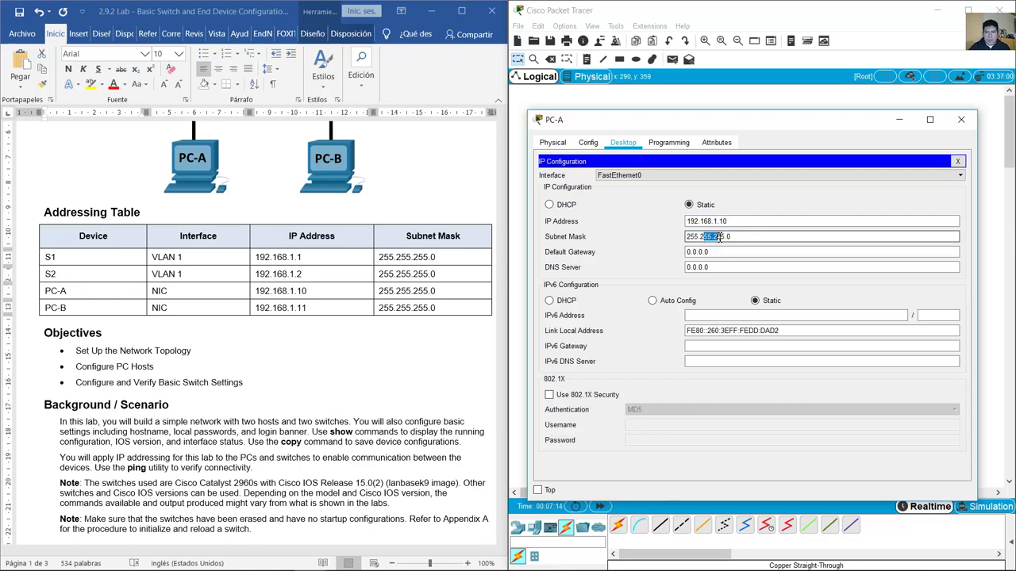
{"action": "left_click", "coordinate": [720, 251]}
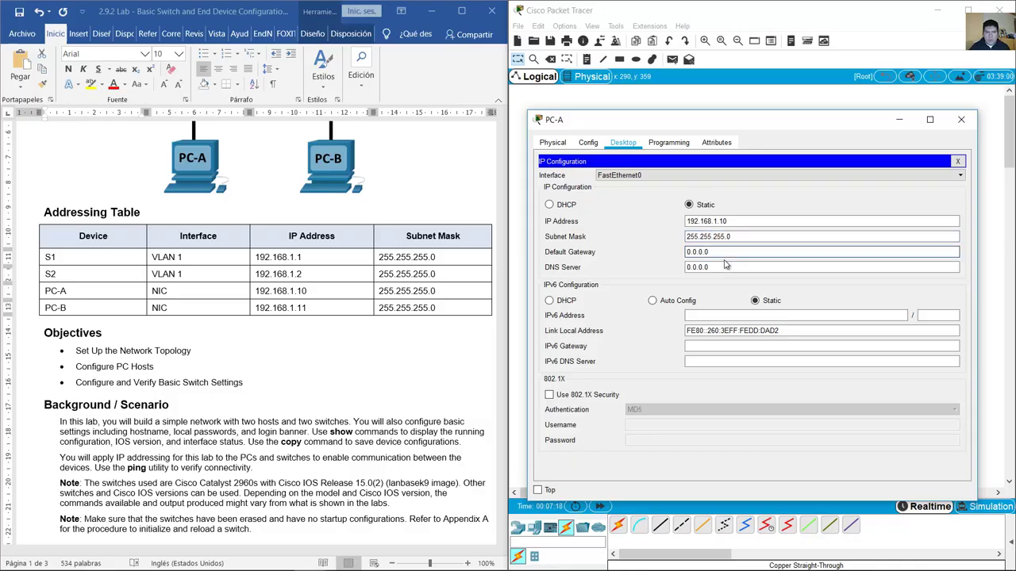
{"action": "left_click", "coordinate": [727, 270]}
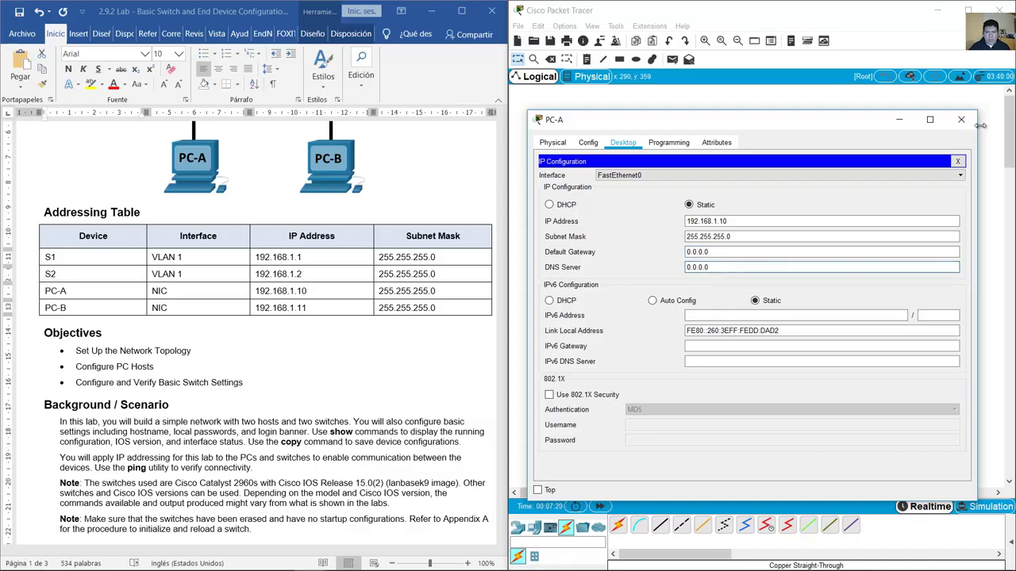
{"action": "left_click", "coordinate": [961, 119]}
- Give PC-B the static address 192.168.1.11 with mask 255.255.255.0
{"action": "left_click", "coordinate": [792, 279]}
{"action": "left_click_drag", "start_coordinate": [589, 91], "coordinate": [801, 94]}
{"action": "left_click", "coordinate": [592, 116]}
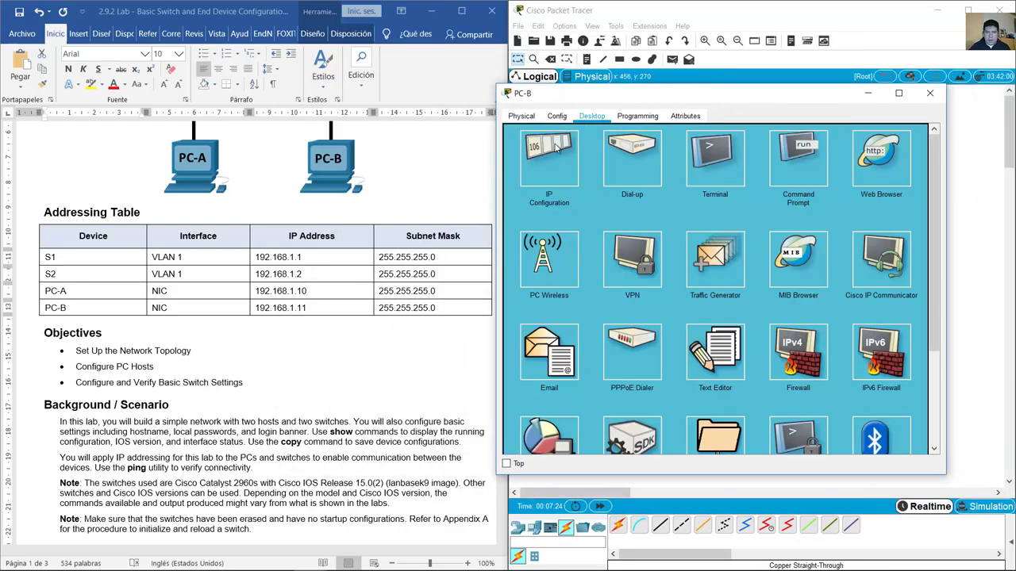
{"action": "left_click", "coordinate": [548, 163]}
{"action": "type", "text": "192."}
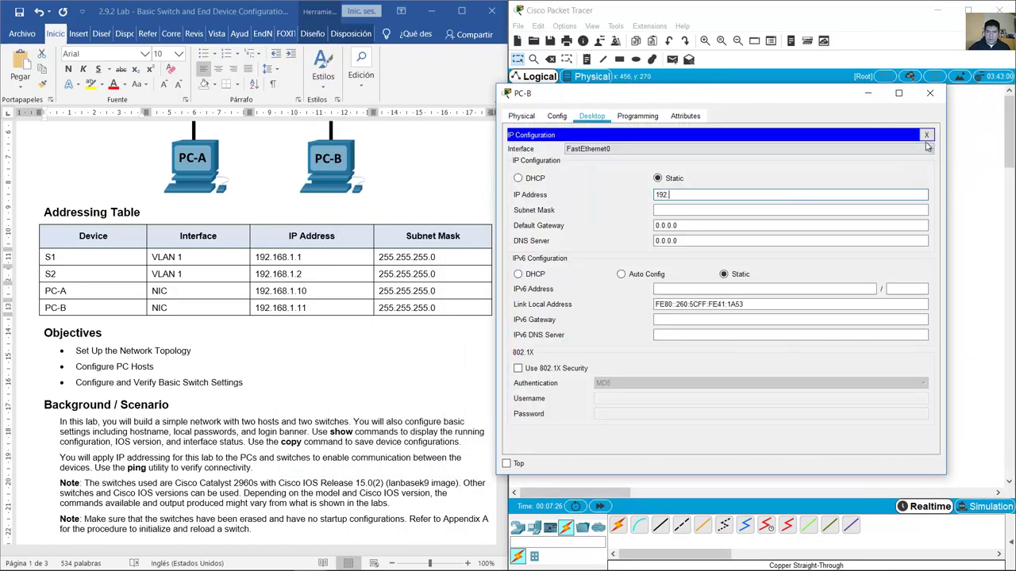
{"action": "key", "text": "Tab"}
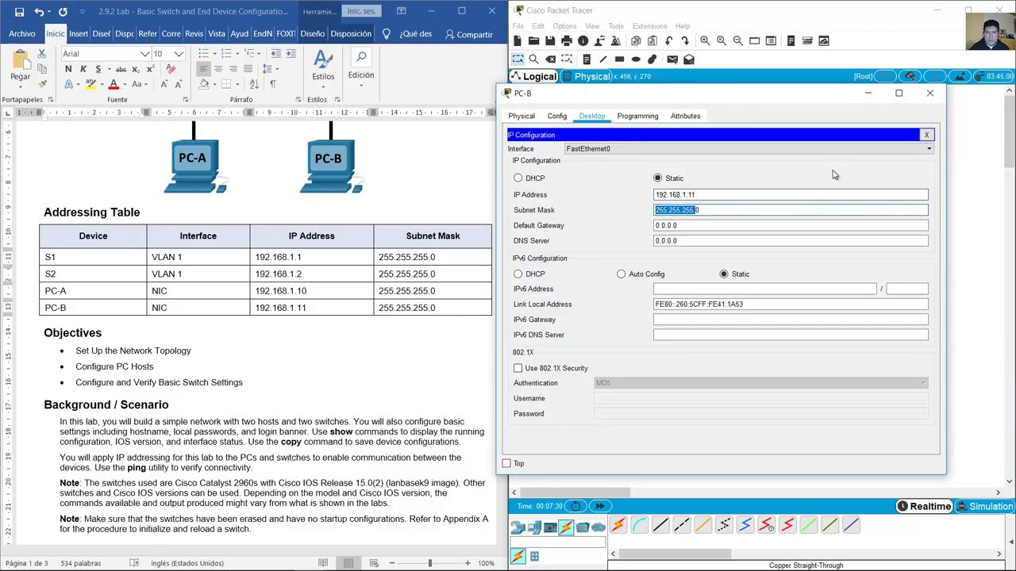
{"action": "left_click", "coordinate": [813, 211]}
{"action": "left_click", "coordinate": [929, 93]}
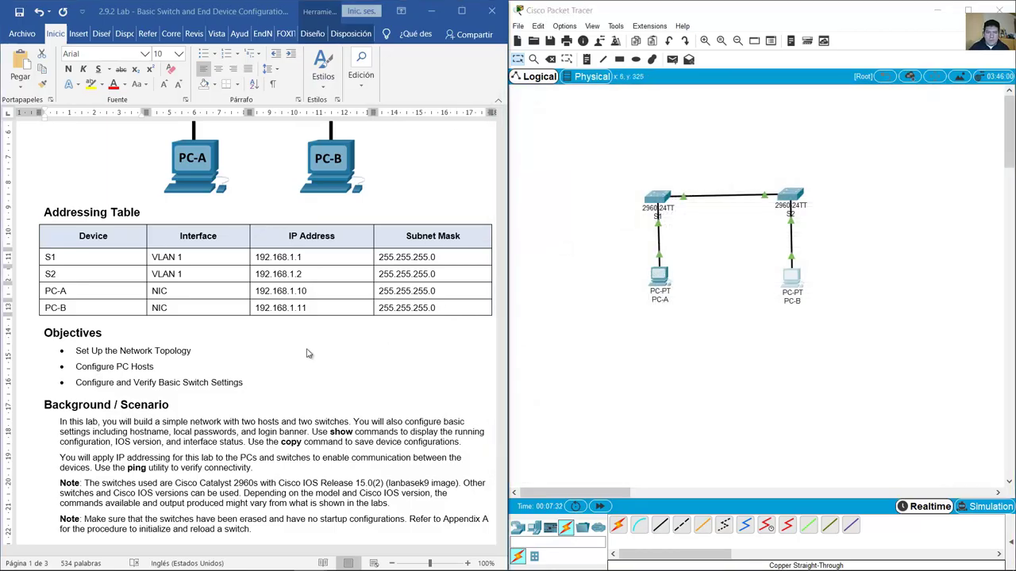
{"action": "scroll", "coordinate": [109, 275], "scroll_direction": "down", "scroll_amount": 10}
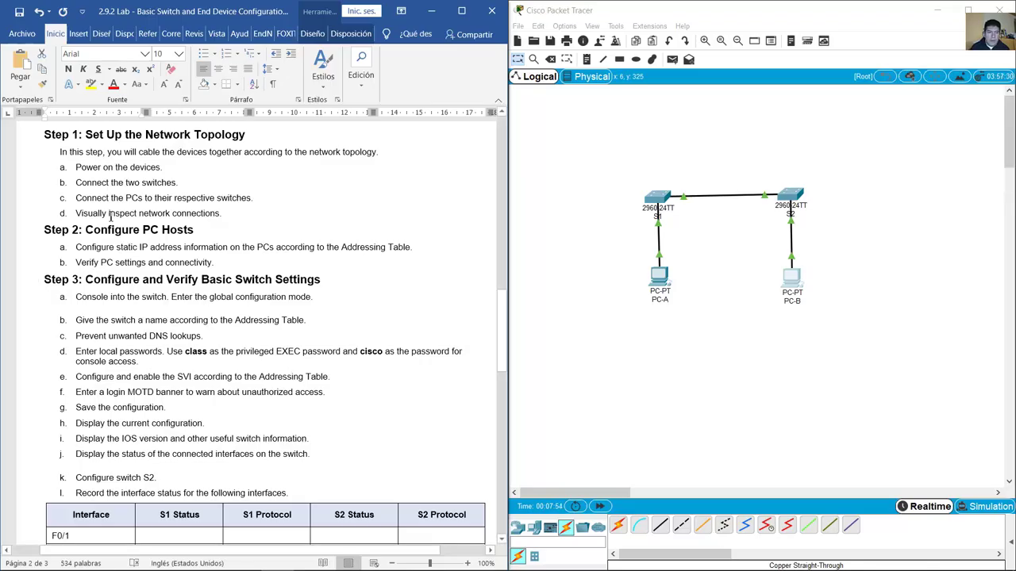
- Run ipconfig on PC-A and check its IP address and mask
{"action": "left_click_drag", "start_coordinate": [102, 264], "coordinate": [217, 263]}
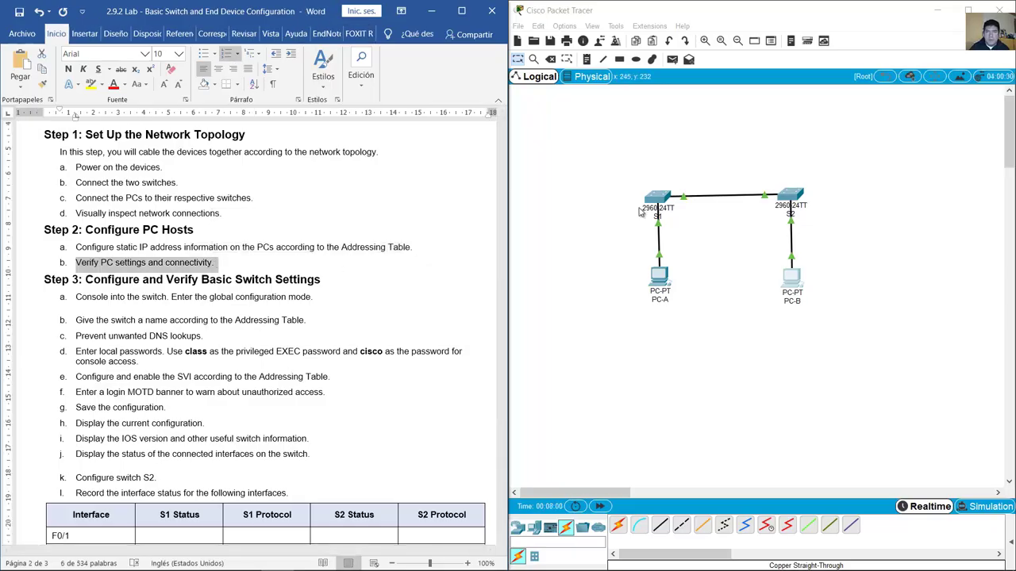
{"action": "left_click", "coordinate": [663, 275]}
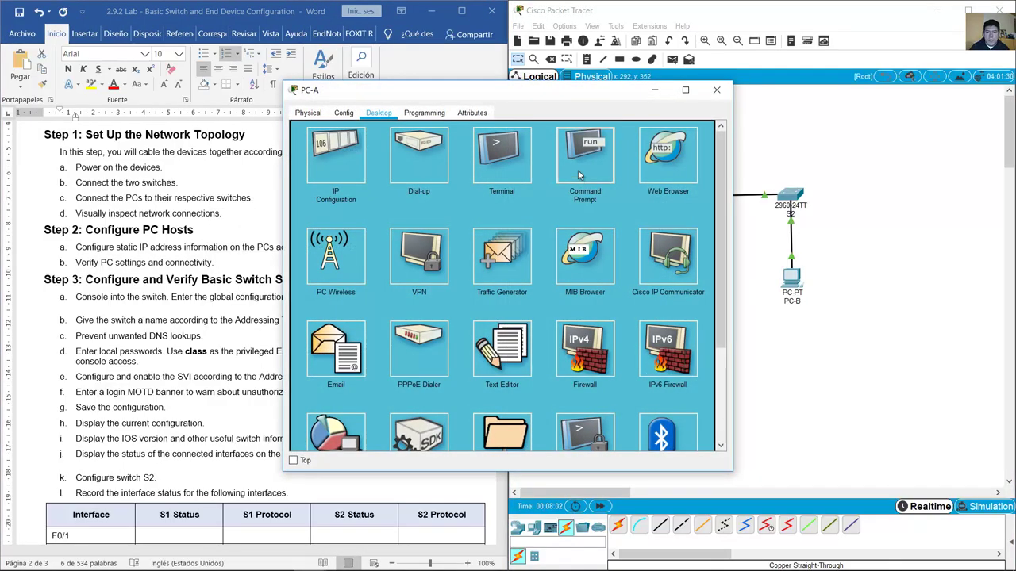
{"action": "left_click", "coordinate": [579, 175]}
{"action": "type", "text": "ipconfi"}
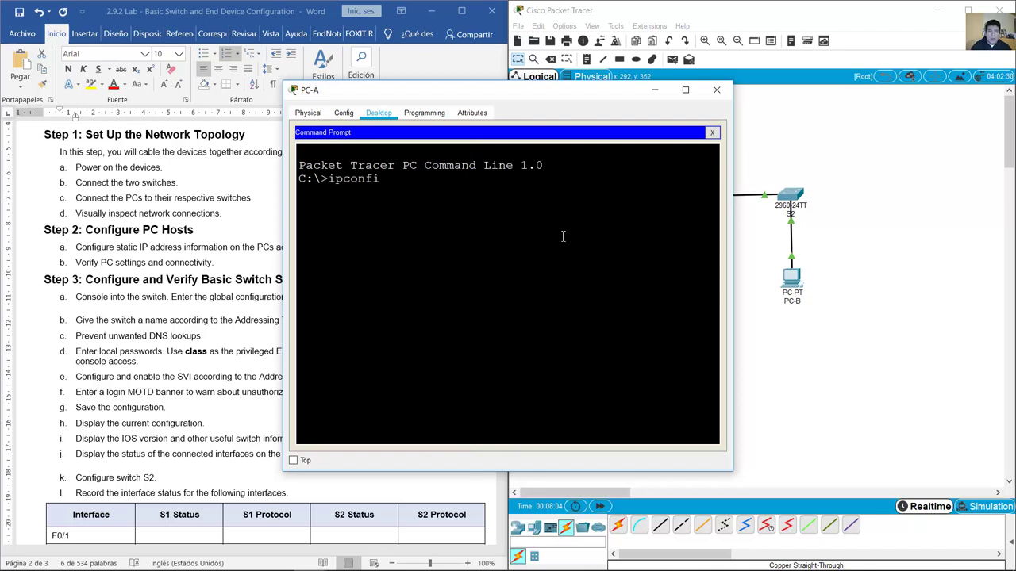
{"action": "type", "text": "g"}
{"action": "key", "text": "Return"}
{"action": "left_click_drag", "start_coordinate": [571, 257], "coordinate": [678, 271]}
{"action": "left_click", "coordinate": [613, 319]}
- Run ipconfig /all on PC-A to review its full adapter details
{"action": "key", "text": "Up"}
{"action": "type", "text": "/all"}
{"action": "key", "text": "Left"}
{"action": "key", "text": "Left"}
{"action": "key", "text": "Left"}
{"action": "key", "text": "Left"}
{"action": "key", "text": "Return"}
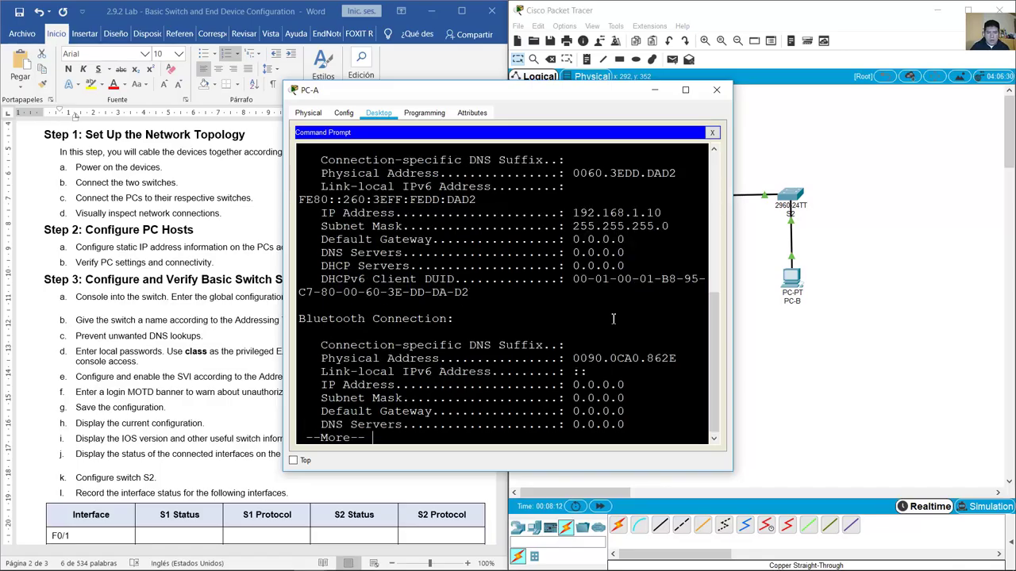
{"action": "key", "text": "space"}
{"action": "scroll", "coordinate": [607, 305], "scroll_direction": "up", "scroll_amount": 4}
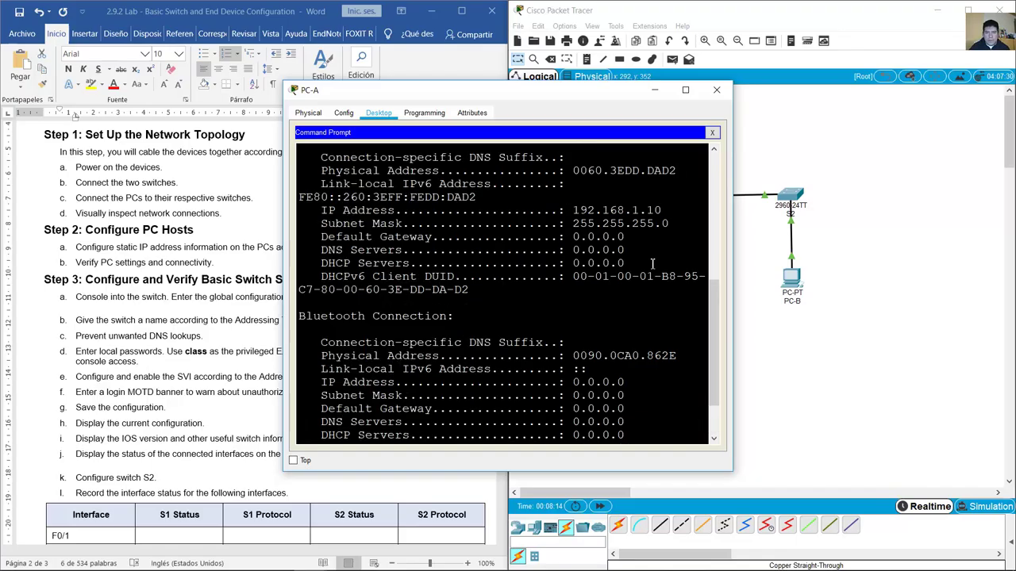
{"action": "left_click_drag", "start_coordinate": [571, 305], "coordinate": [676, 318]}
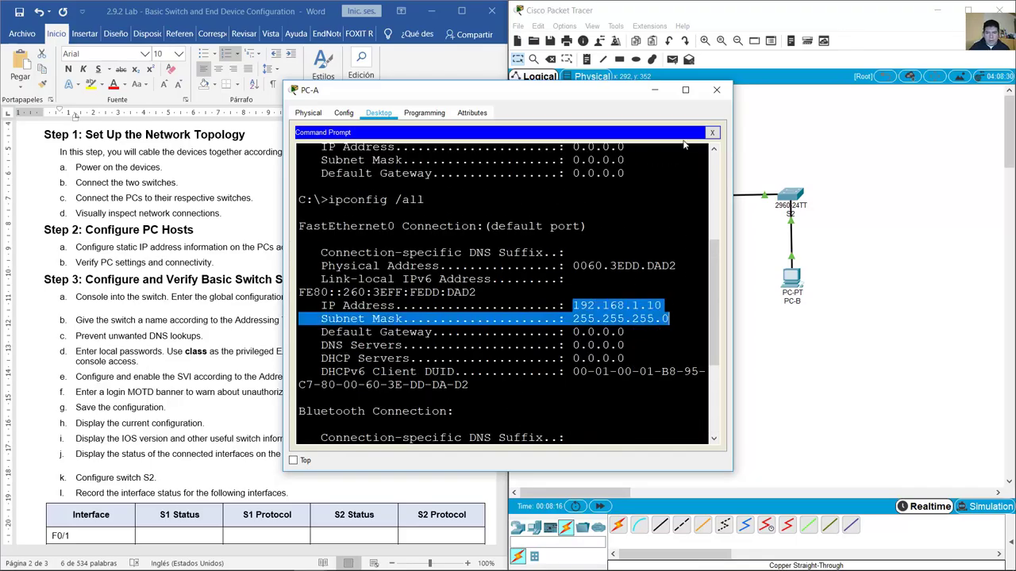
{"action": "scroll", "coordinate": [663, 297], "scroll_direction": "down", "scroll_amount": 4}
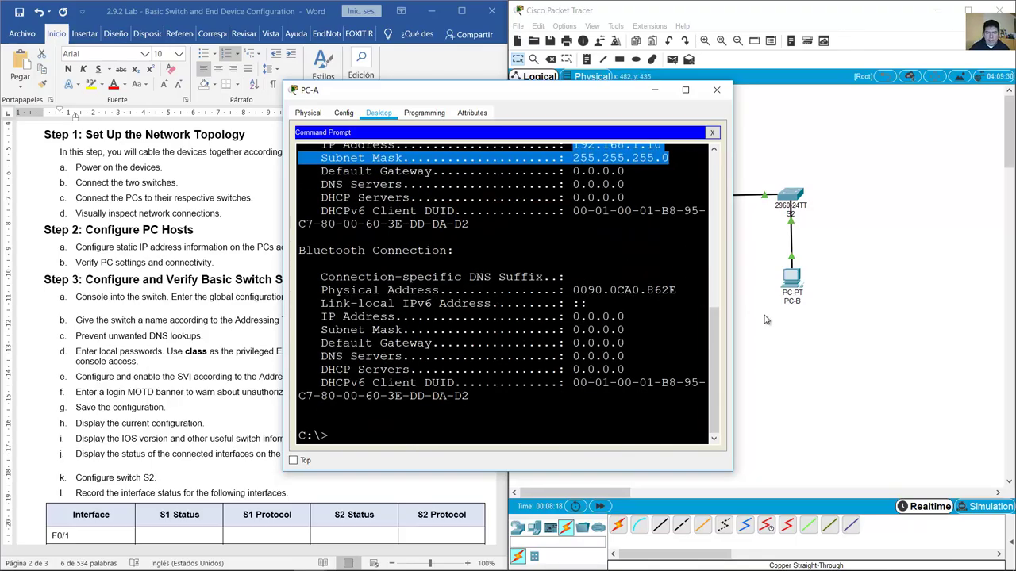
- Run ipconfig /all on PC-B and check its IP address and mask
{"action": "left_click", "coordinate": [768, 316]}
{"action": "left_click", "coordinate": [791, 280]}
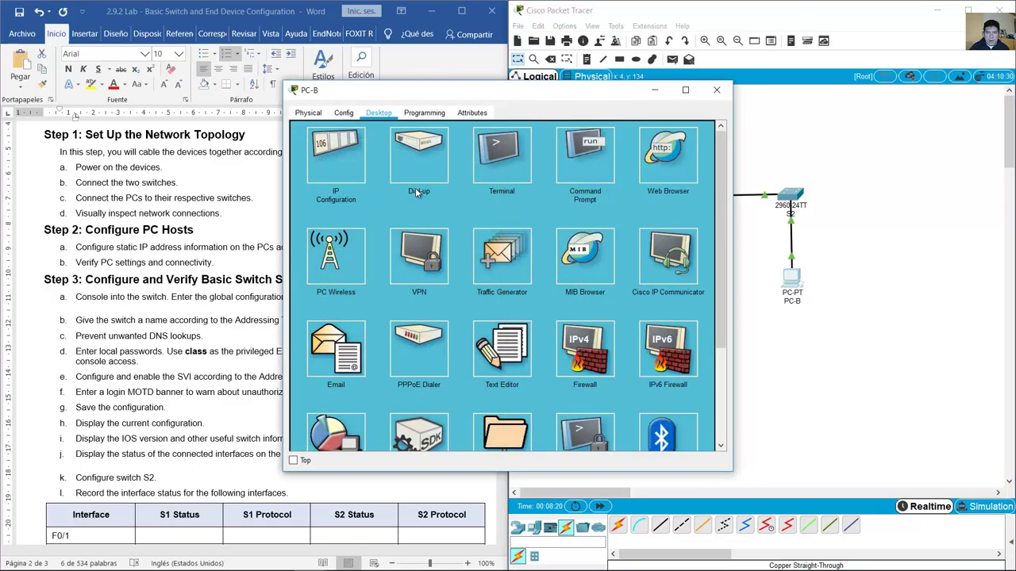
{"action": "left_click", "coordinate": [600, 174]}
{"action": "type", "text": "ip"}
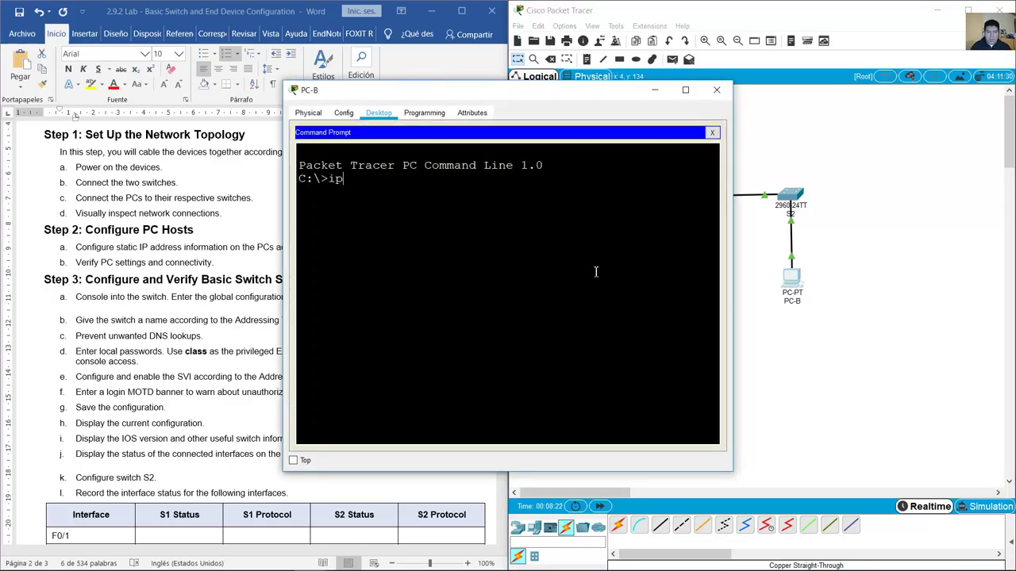
{"action": "type", "text": "config /all"}
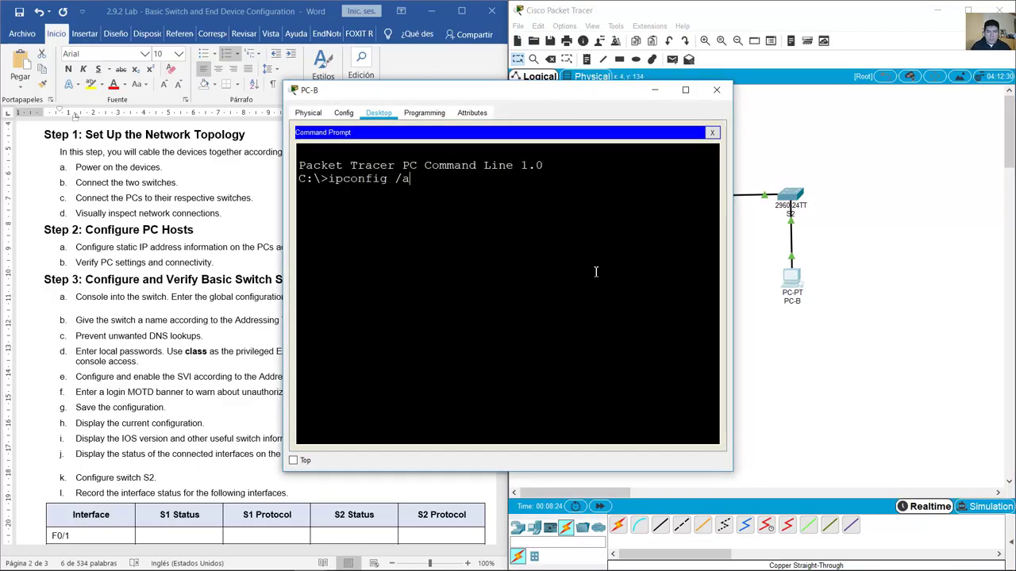
{"action": "key", "text": "Return"}
{"action": "left_click_drag", "start_coordinate": [568, 214], "coordinate": [667, 230]}
- Ping 192.168.1.11 from PC-A and review the four replies and statistics
{"action": "left_click", "coordinate": [655, 90]}
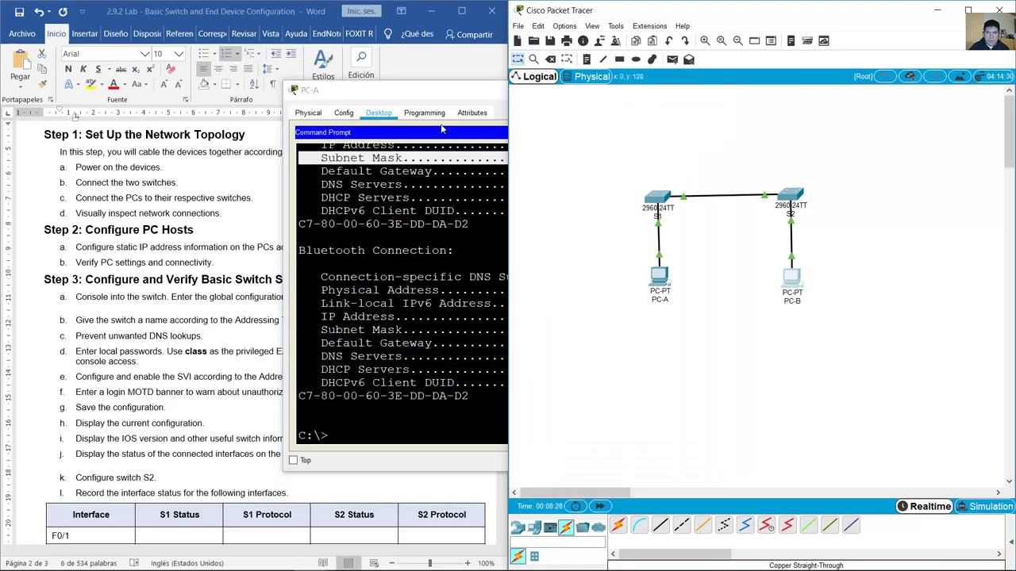
{"action": "left_click", "coordinate": [506, 386]}
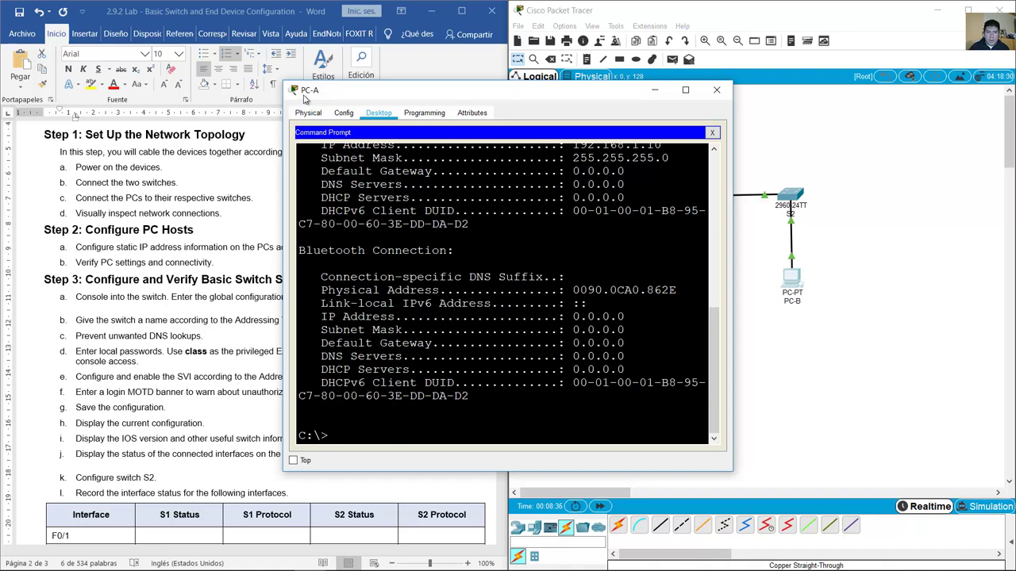
{"action": "type", "text": "ping 192.1"}
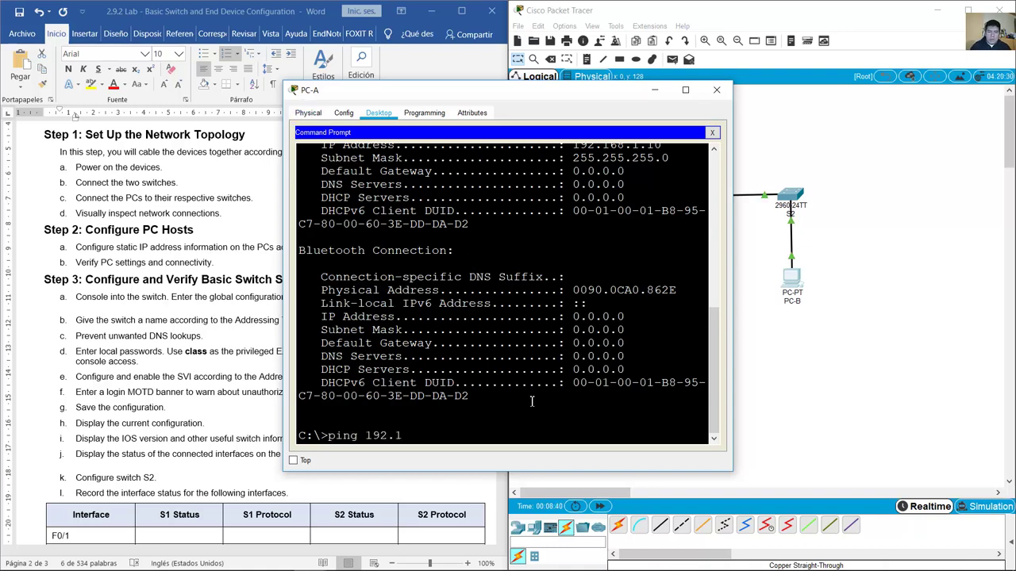
{"action": "type", "text": "68.1.11"}
{"action": "key", "text": "Return"}
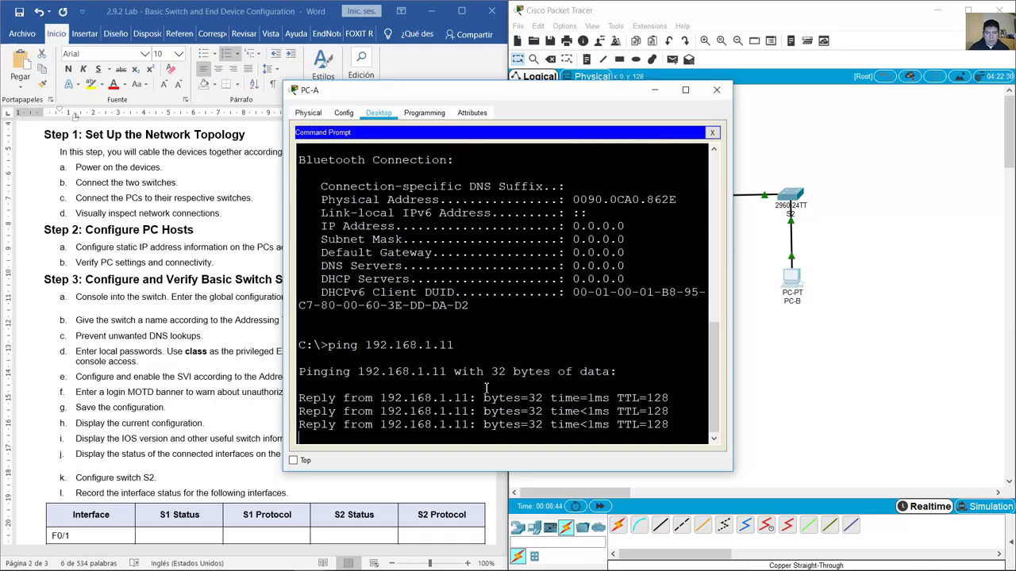
{"action": "left_click_drag", "start_coordinate": [343, 292], "coordinate": [671, 332]}
{"action": "left_click_drag", "start_coordinate": [384, 372], "coordinate": [658, 372]}
{"action": "left_click", "coordinate": [535, 411]}
{"action": "scroll", "coordinate": [472, 292], "scroll_direction": "up", "scroll_amount": 2}
{"action": "left_click_drag", "start_coordinate": [322, 357], "coordinate": [473, 353]}
{"action": "scroll", "coordinate": [484, 357], "scroll_direction": "down", "scroll_amount": 2}
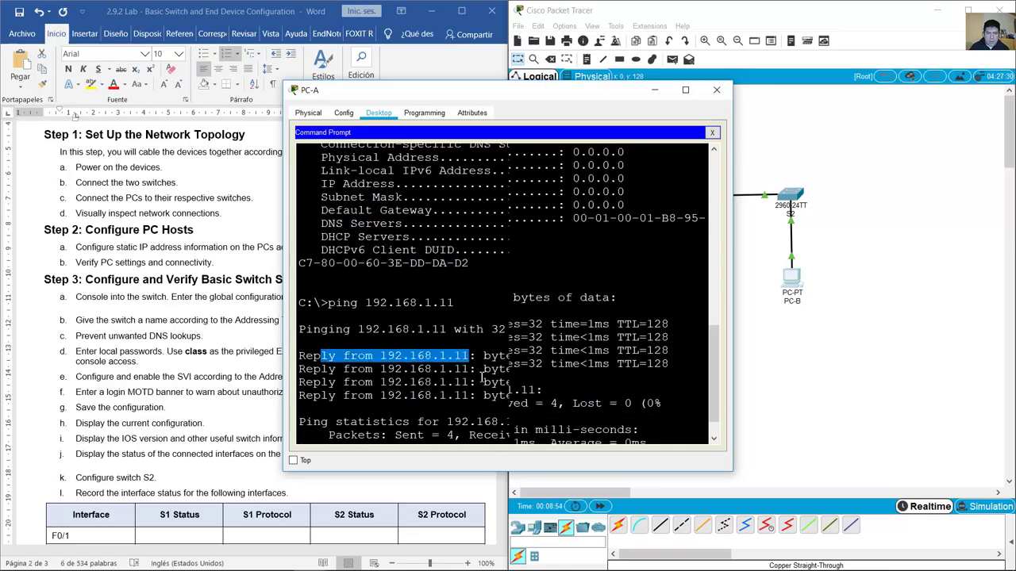
- Close PC-A's window and review the Step 3 console-into-switch instructions
{"action": "left_click", "coordinate": [716, 90]}
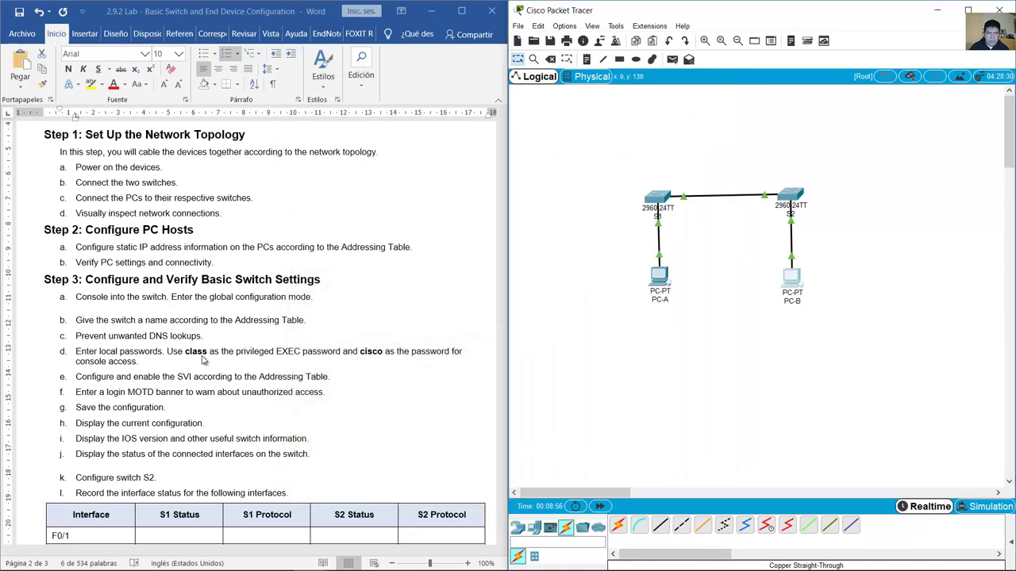
{"action": "triple_click", "coordinate": [143, 262]}
{"action": "scroll", "coordinate": [224, 315], "scroll_direction": "down", "scroll_amount": 2}
{"action": "scroll", "coordinate": [224, 316], "scroll_direction": "down", "scroll_amount": 2}
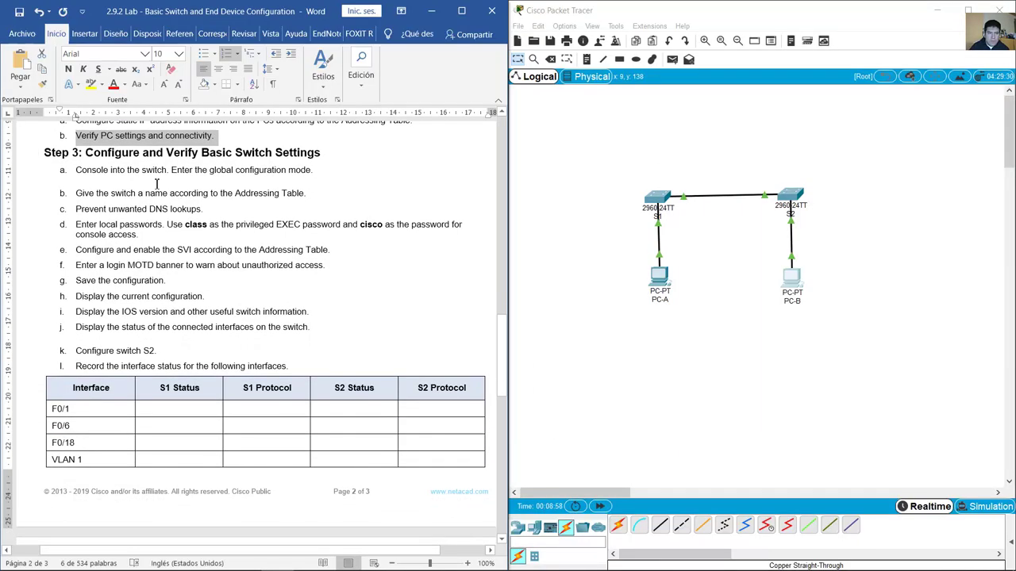
{"action": "left_click_drag", "start_coordinate": [86, 153], "coordinate": [300, 154]}
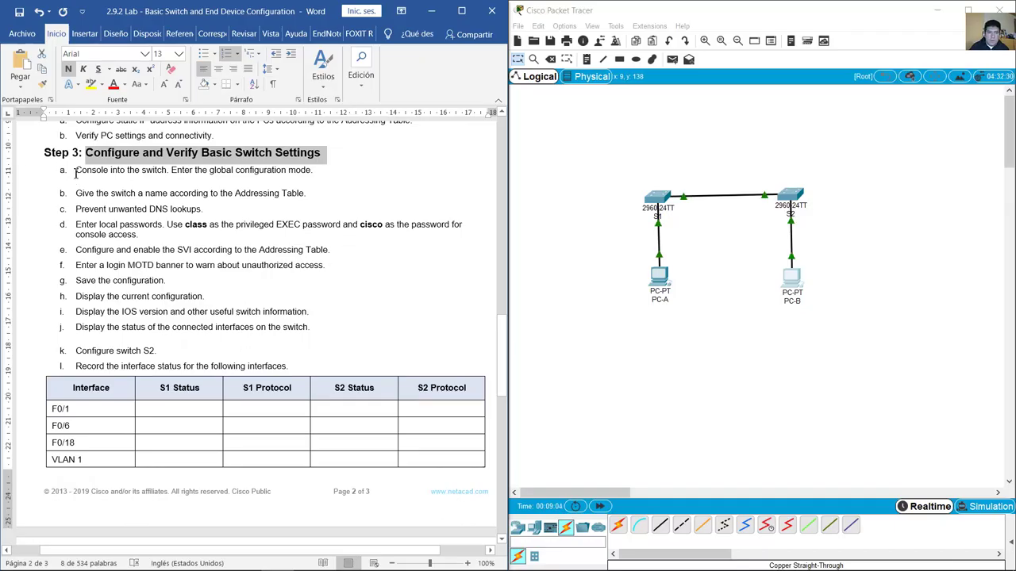
{"action": "left_click_drag", "start_coordinate": [75, 170], "coordinate": [169, 169]}
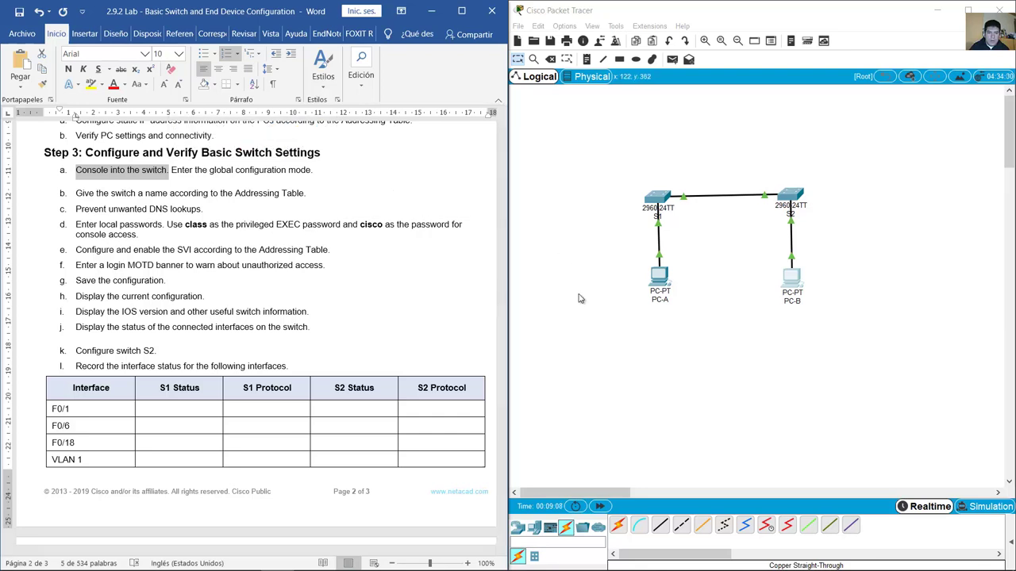
- Run a Console cable from PC-A's RS 232 port to S1's Console port
{"action": "left_click", "coordinate": [644, 530]}
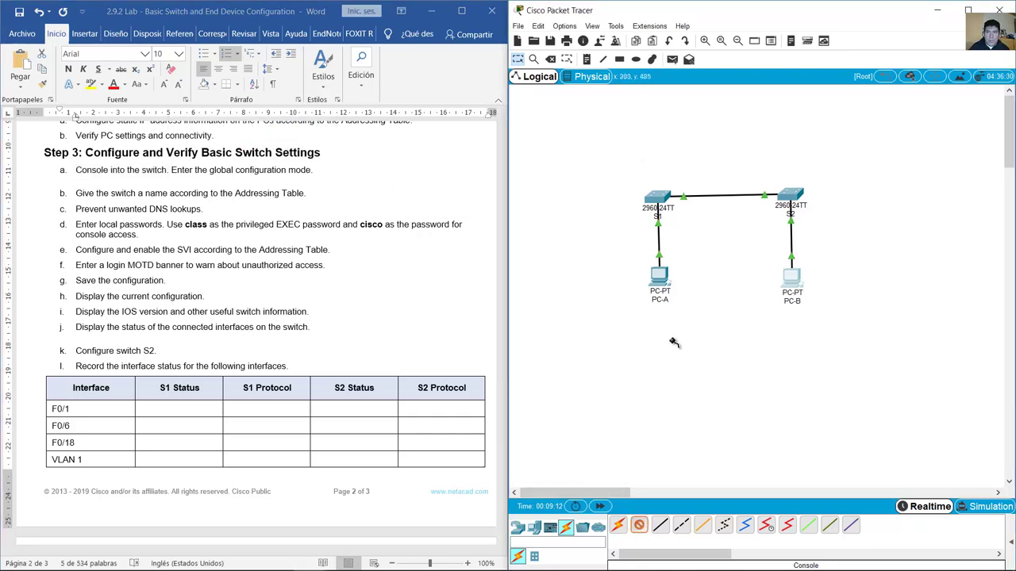
{"action": "left_click", "coordinate": [659, 278]}
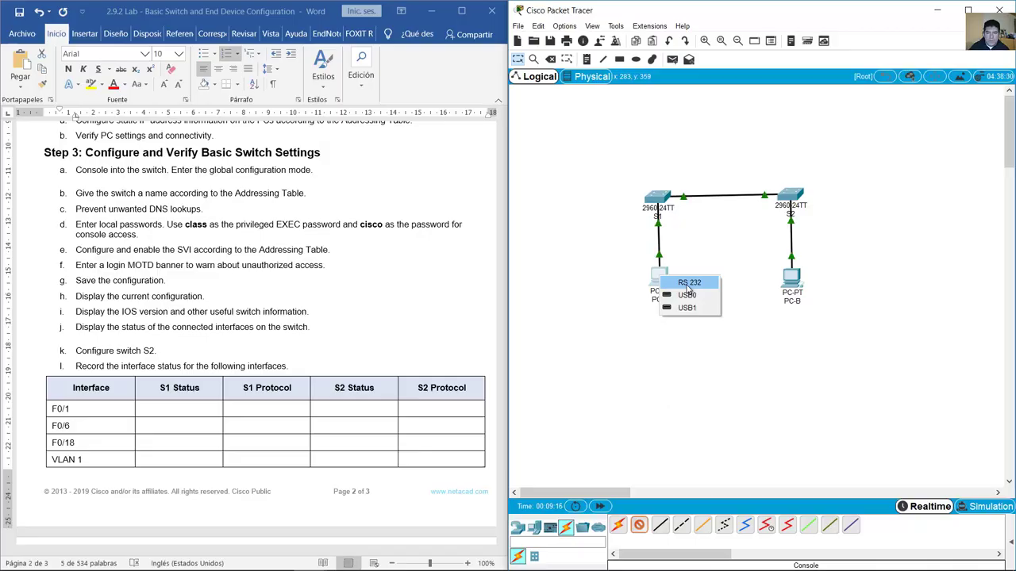
{"action": "left_click", "coordinate": [687, 287]}
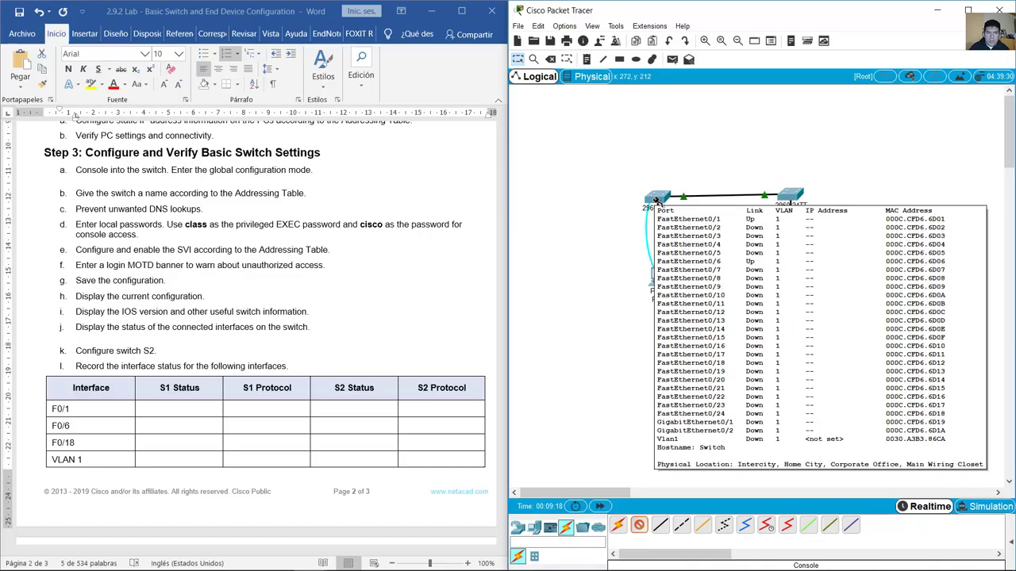
{"action": "left_click", "coordinate": [656, 200]}
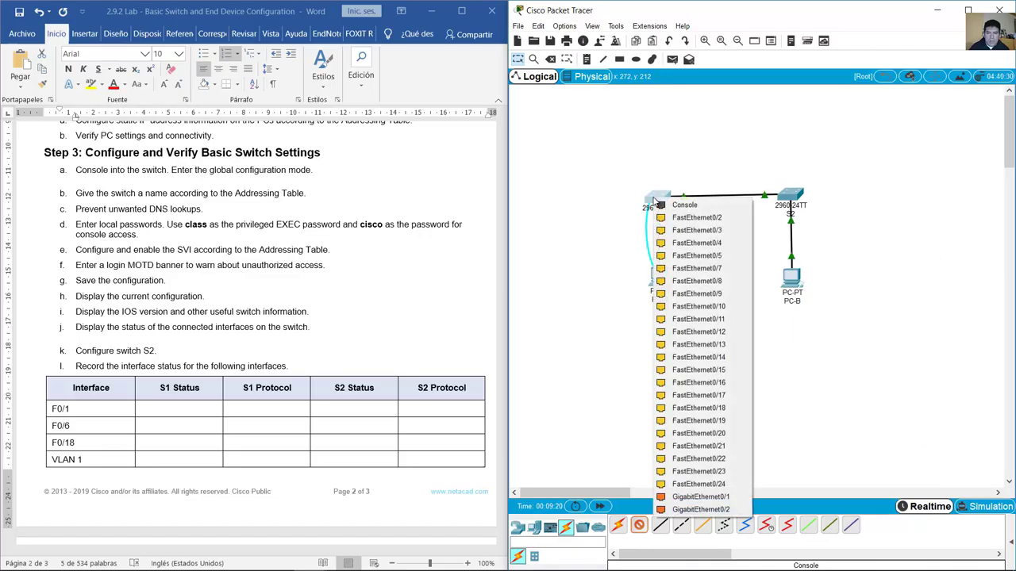
{"action": "left_click", "coordinate": [684, 205]}
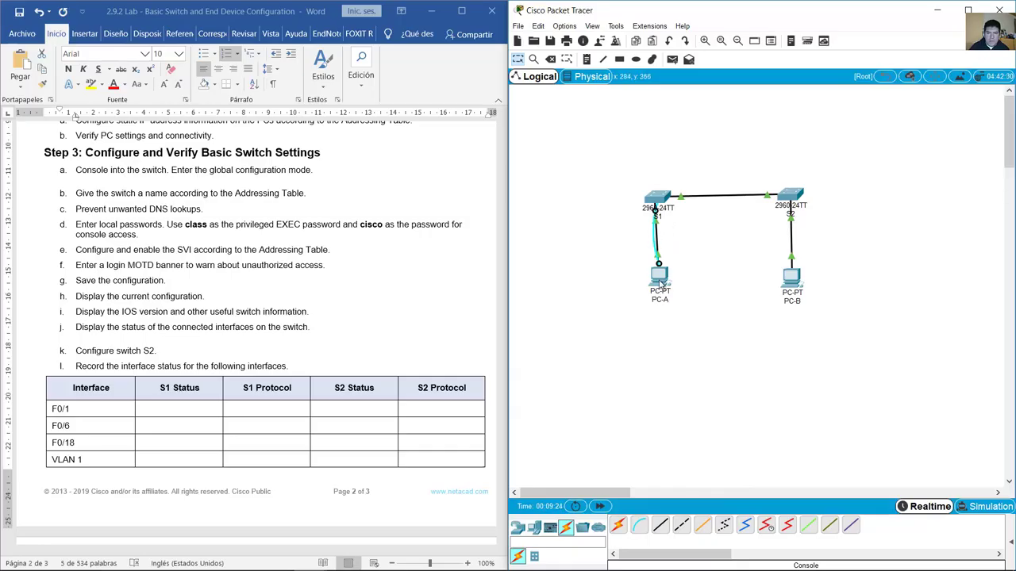
{"action": "left_click", "coordinate": [658, 278]}
- Start PC-A's Terminal at 9600 baud, 8/None/1/None, and enlarge the window
{"action": "left_click", "coordinate": [713, 134]}
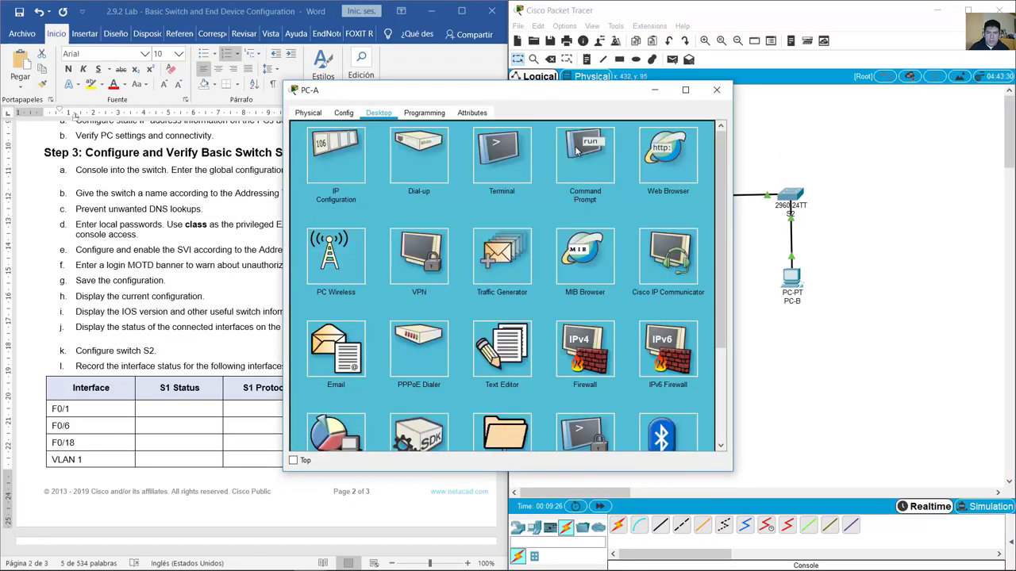
{"action": "left_click", "coordinate": [506, 159]}
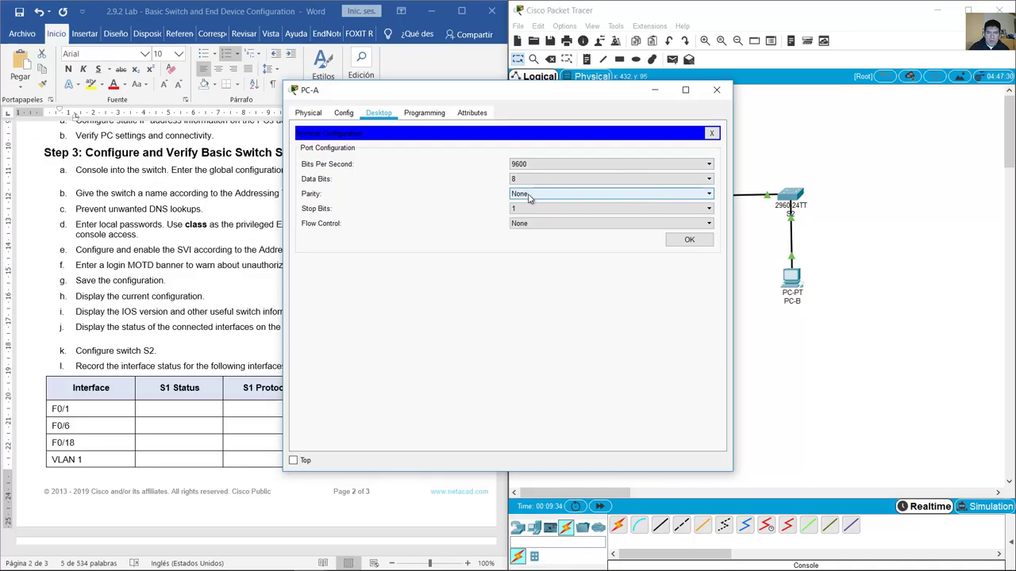
{"action": "left_click", "coordinate": [687, 239]}
{"action": "left_click_drag", "start_coordinate": [619, 93], "coordinate": [900, 38]}
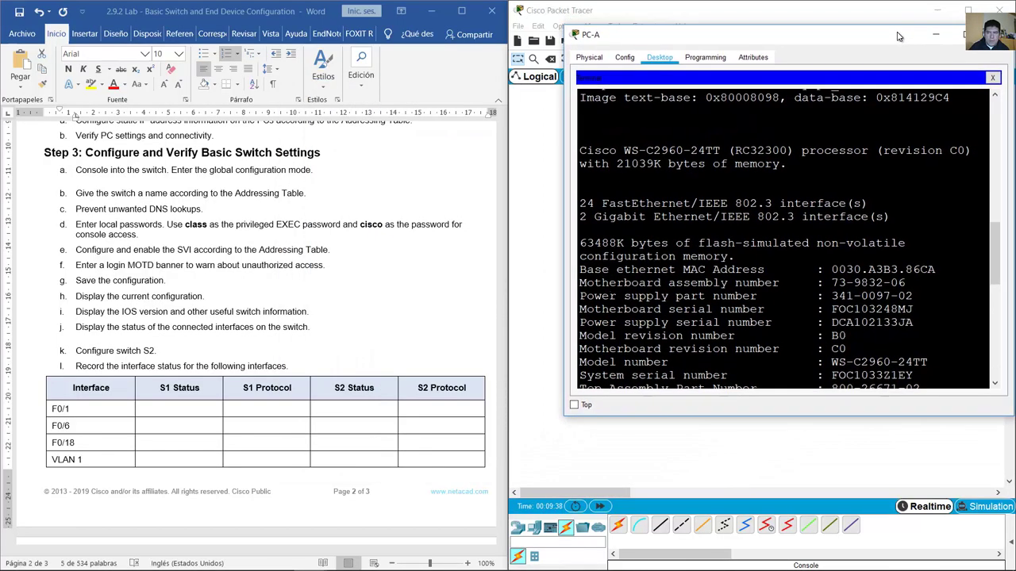
{"action": "left_click_drag", "start_coordinate": [556, 425], "coordinate": [497, 506]}
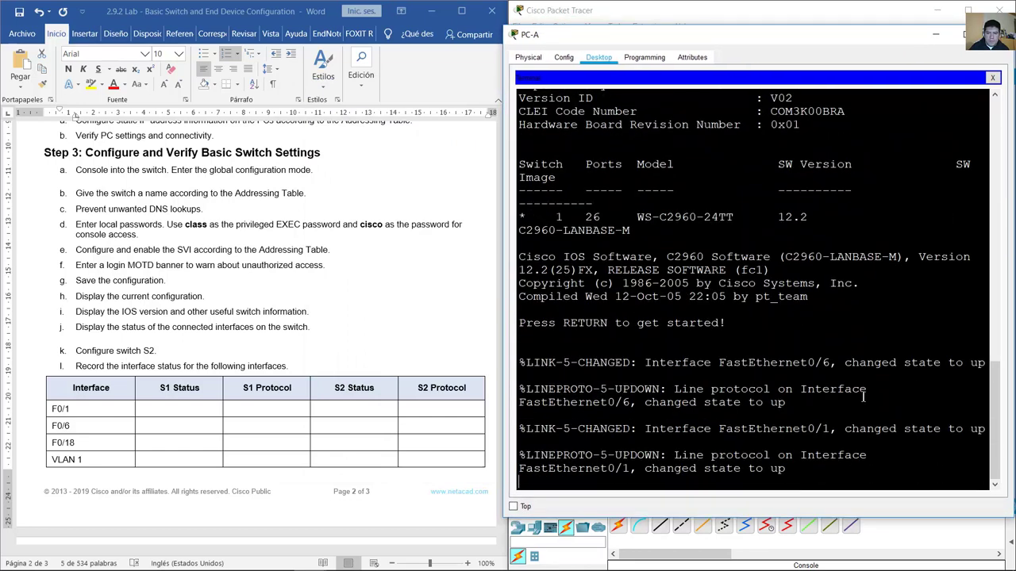
- Wake S1's console prompt and review the global configuration mode instructions
{"action": "key", "text": "Return"}
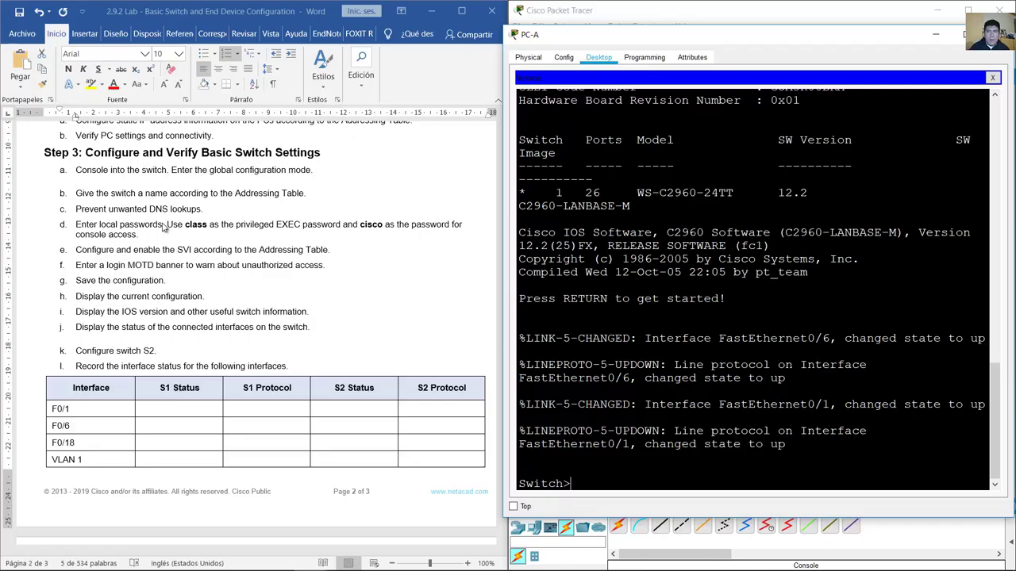
{"action": "left_click", "coordinate": [184, 169]}
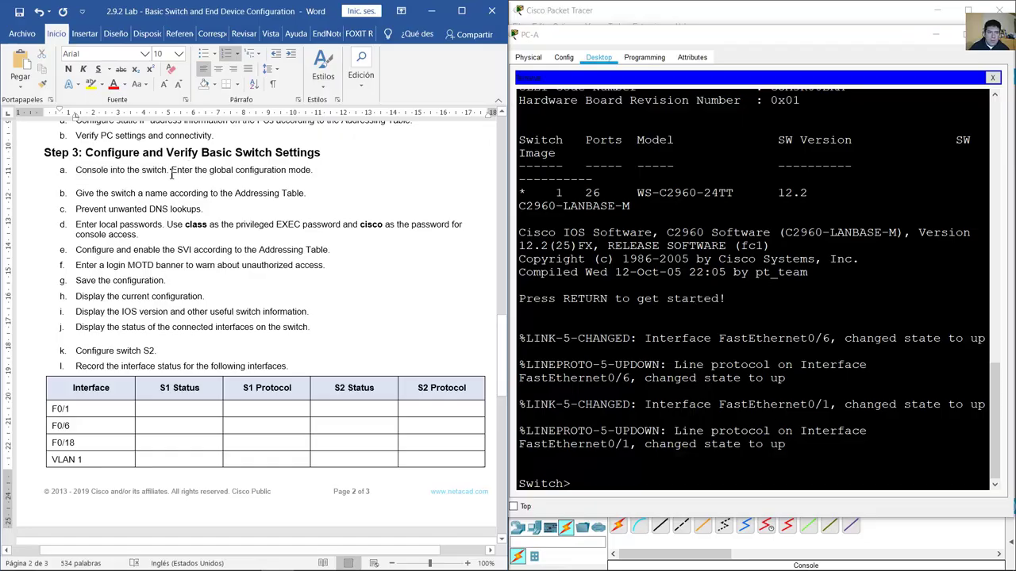
{"action": "left_click_drag", "start_coordinate": [175, 175], "coordinate": [341, 175]}
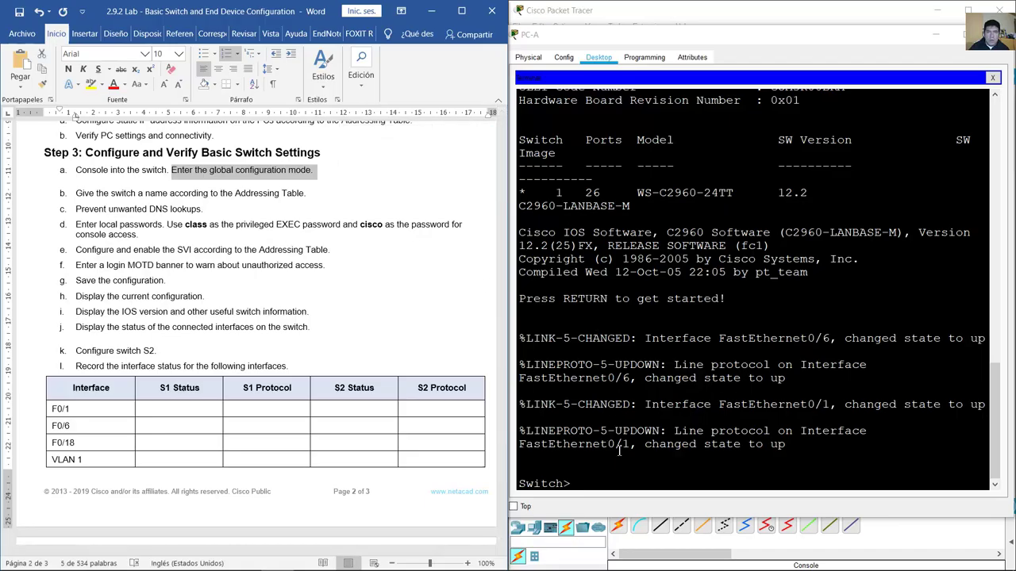
{"action": "left_click", "coordinate": [607, 473]}
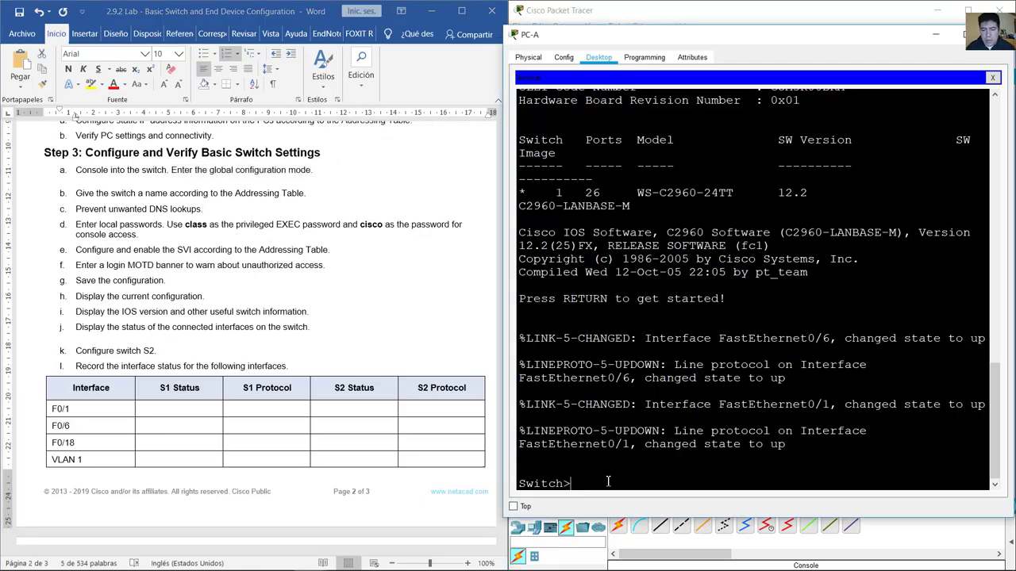
- Enter enable, then configure terminal to reach the Switch(config)# prompt
{"action": "type", "text": "eanble"}
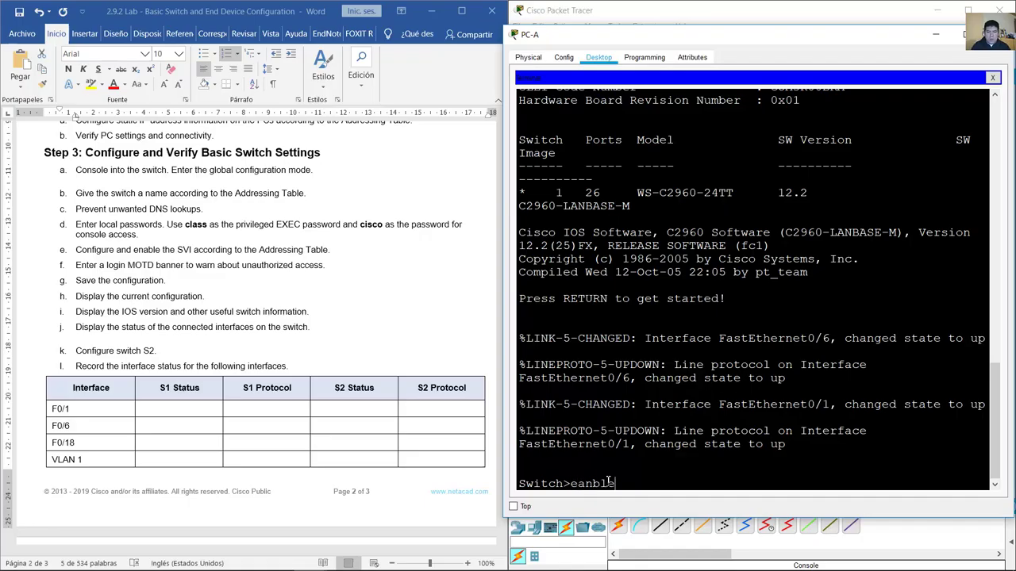
{"action": "key", "text": "BackSpace"}
{"action": "key", "text": "BackSpace"}
{"action": "key", "text": "BackSpace"}
{"action": "key", "text": "BackSpace"}
{"action": "type", "text": "nabl"}
{"action": "key", "text": "Return"}
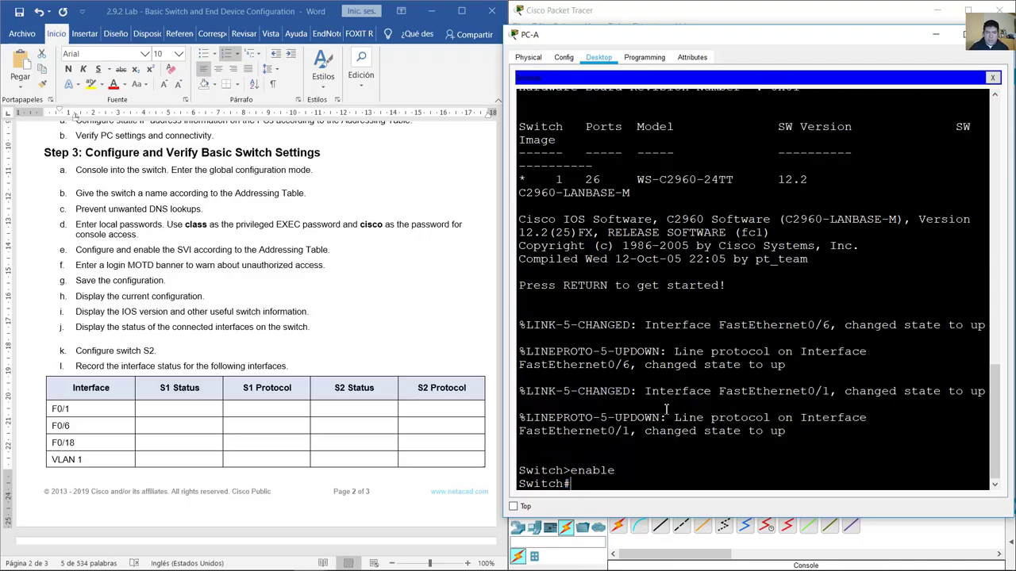
{"action": "type", "text": "c"}
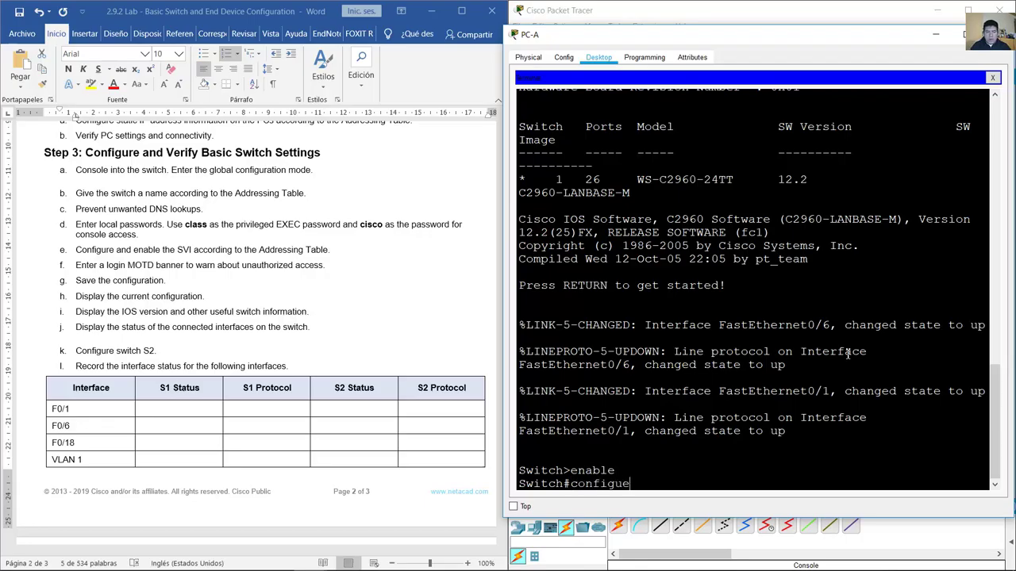
{"action": "type", "text": "onfigure terminal"}
{"action": "key", "text": "Return"}
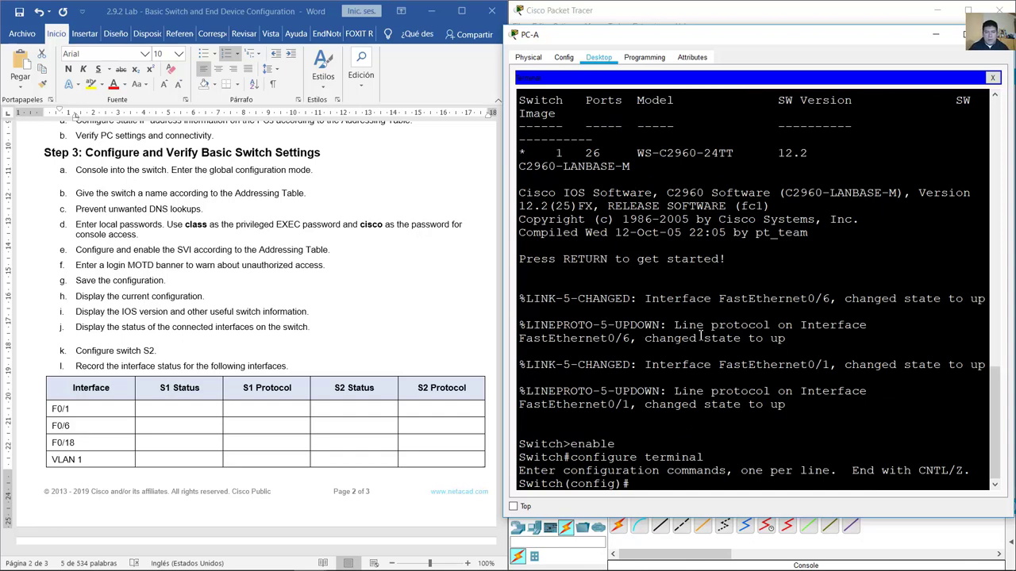
{"action": "key", "text": "alt+Tab"}
{"action": "left_click_drag", "start_coordinate": [135, 193], "coordinate": [315, 211]}
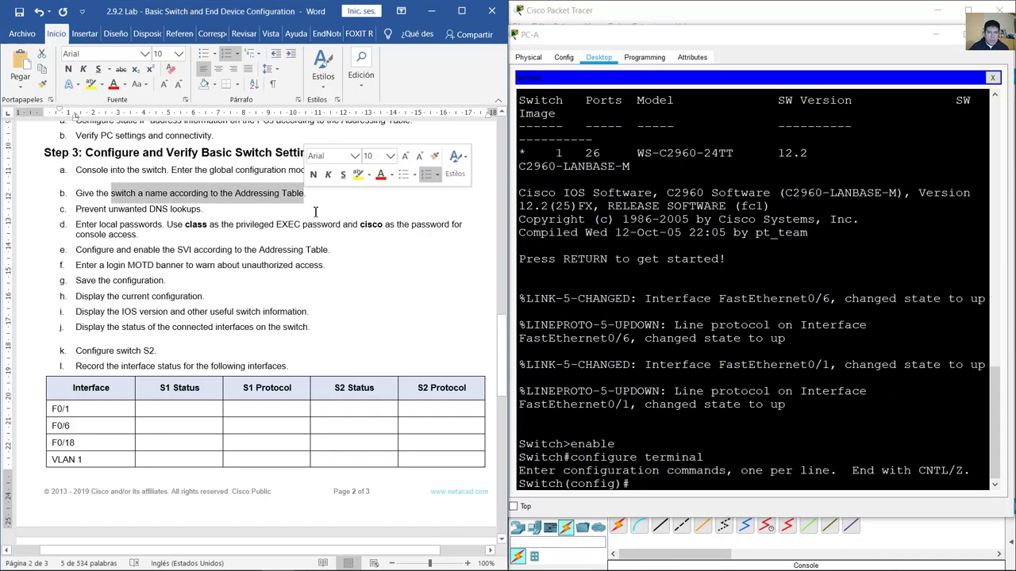
- Set the switch hostname to S1
{"action": "scroll", "coordinate": [315, 211], "scroll_direction": "up", "scroll_amount": 15}
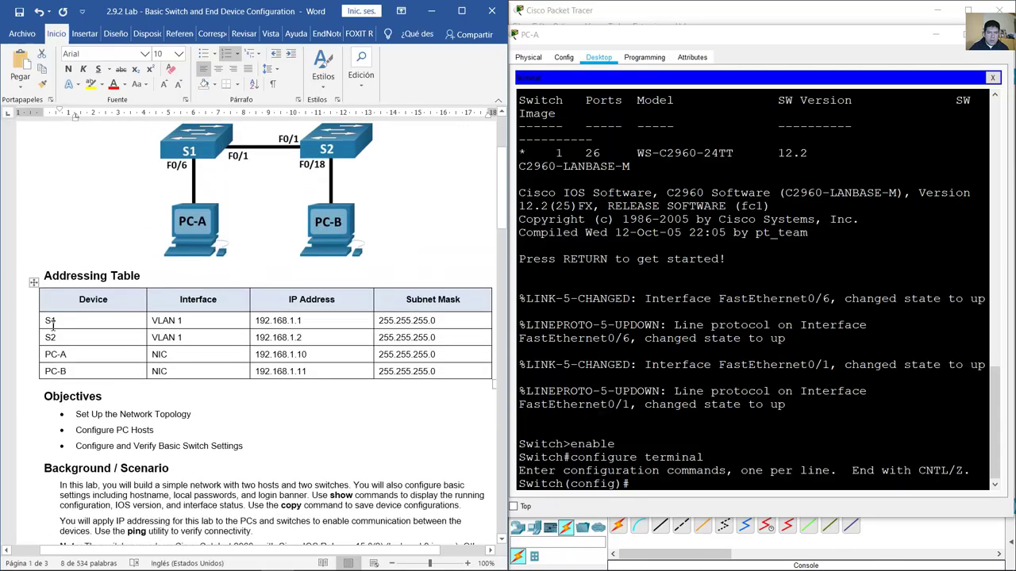
{"action": "double_click", "coordinate": [60, 321]}
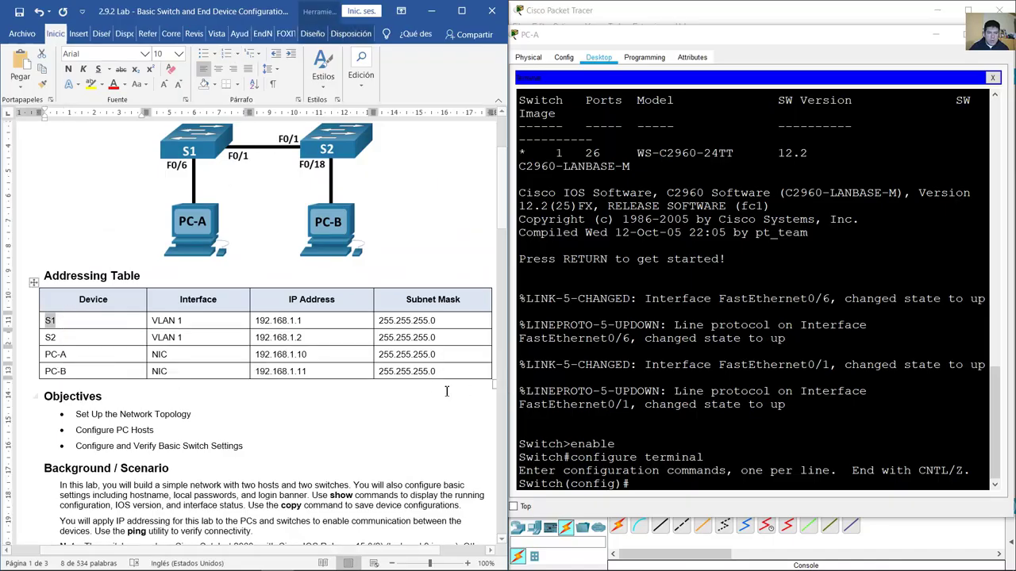
{"action": "scroll", "coordinate": [262, 333], "scroll_direction": "down", "scroll_amount": 15}
{"action": "left_click", "coordinate": [831, 424]}
{"action": "type", "text": "hostname"}
{"action": "type", "text": "S1"}
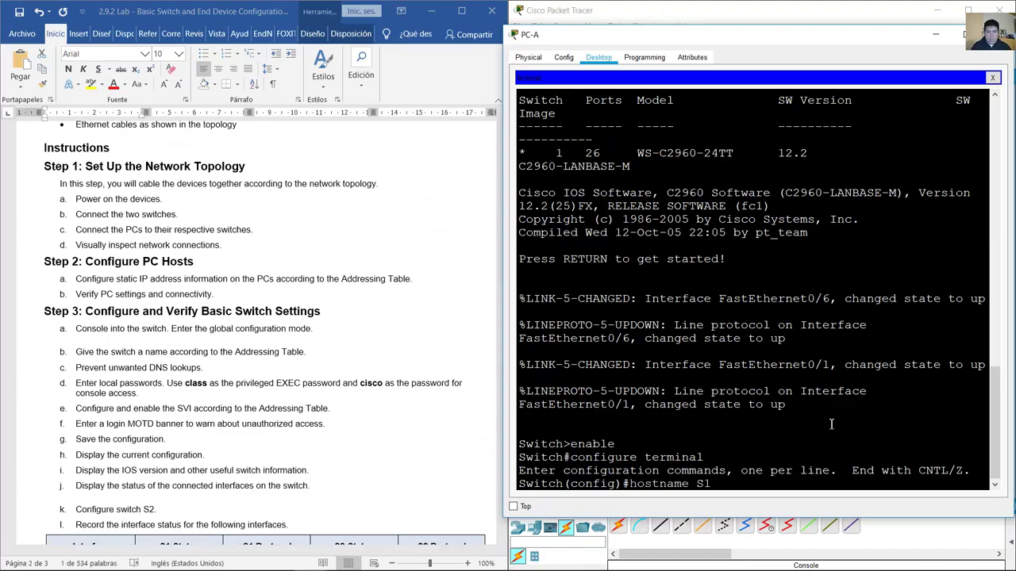
{"action": "key", "text": "Return"}
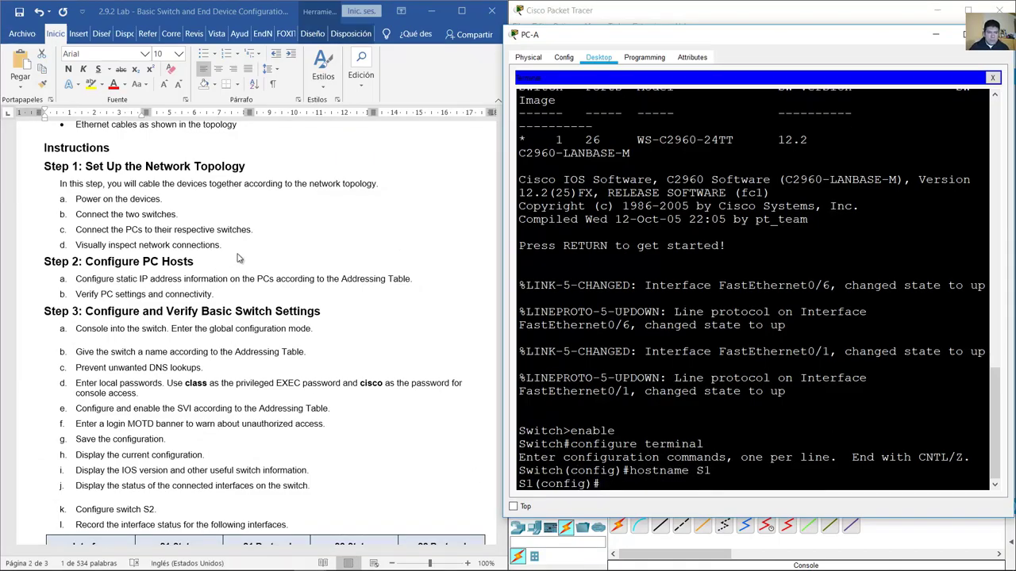
{"action": "triple_click", "coordinate": [139, 368]}
{"action": "scroll", "coordinate": [139, 367], "scroll_direction": "down", "scroll_amount": 4}
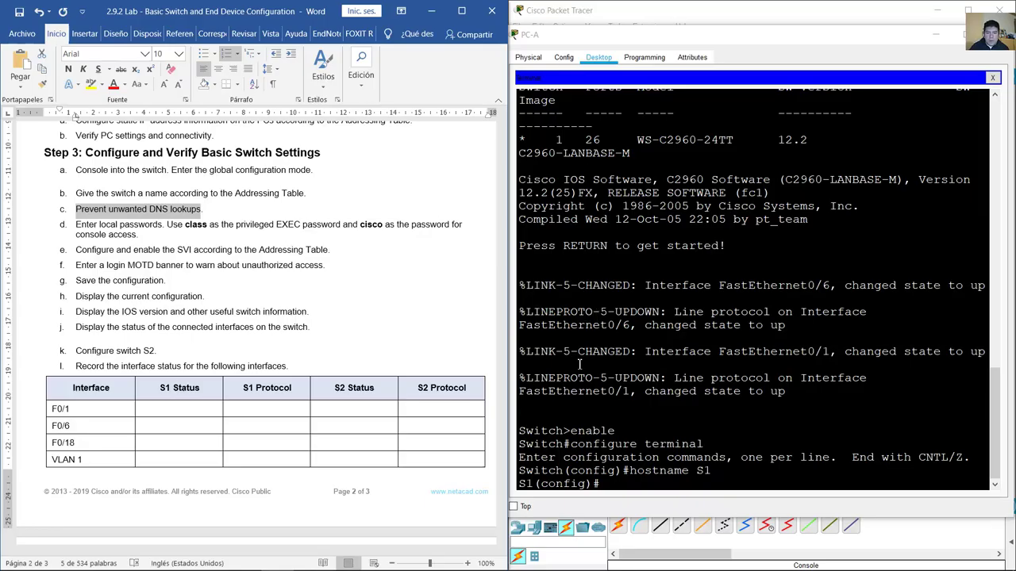
{"action": "double_click", "coordinate": [523, 484]}
{"action": "left_click_drag", "start_coordinate": [543, 487], "coordinate": [537, 489]}
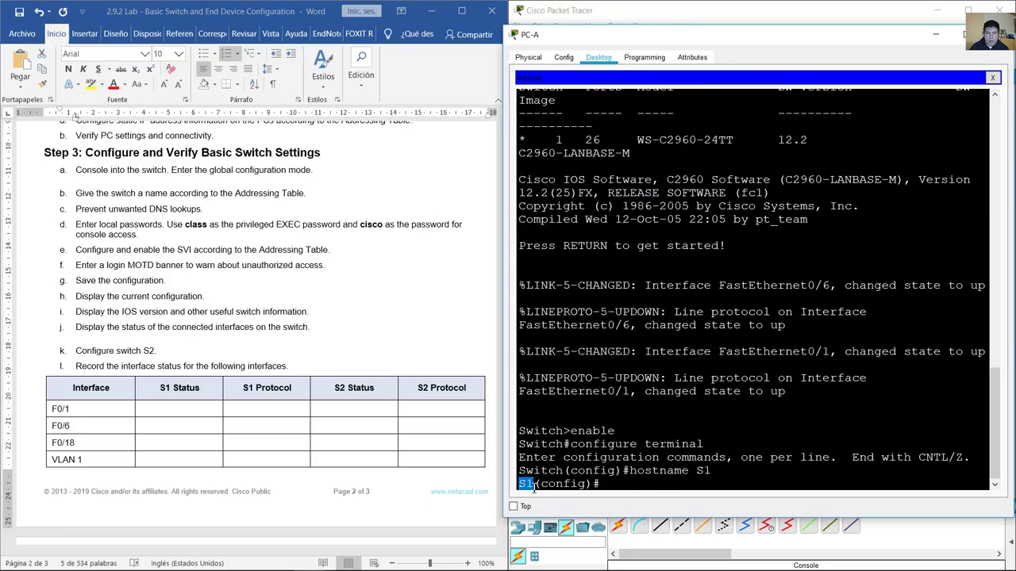
- Enter 'no ip domain-lookup' to disable DNS lookups on S1
{"action": "left_click", "coordinate": [79, 210]}
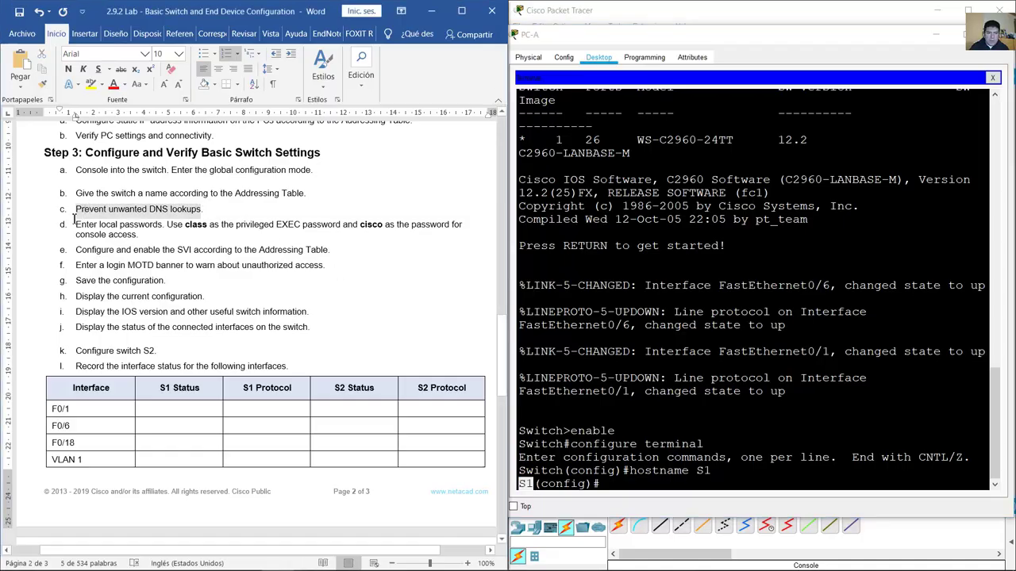
{"action": "left_click_drag", "start_coordinate": [75, 211], "coordinate": [205, 211]}
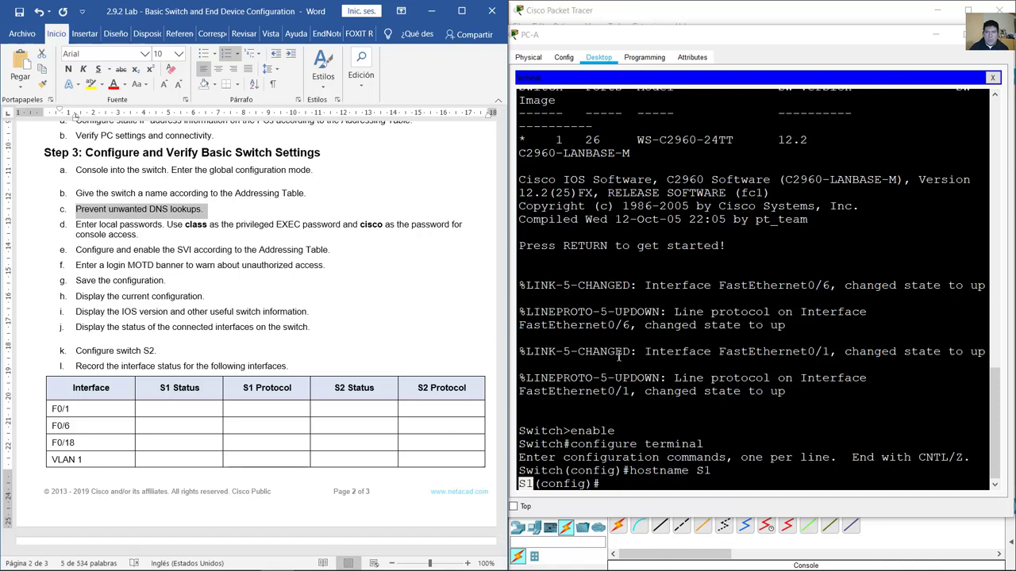
{"action": "left_click", "coordinate": [710, 478]}
{"action": "type", "text": "no ip domain-lookup"}
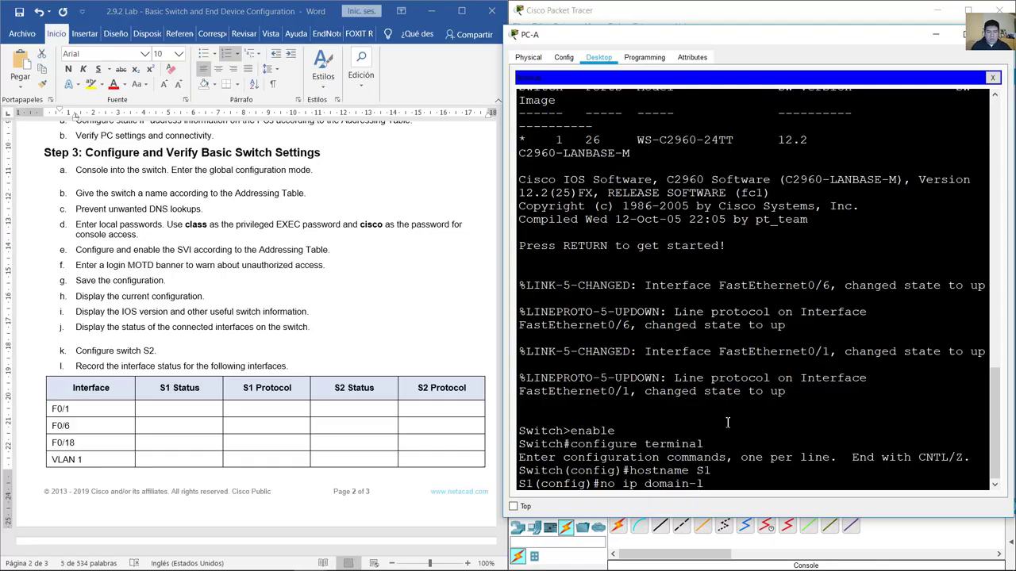
{"action": "key", "text": "Return"}
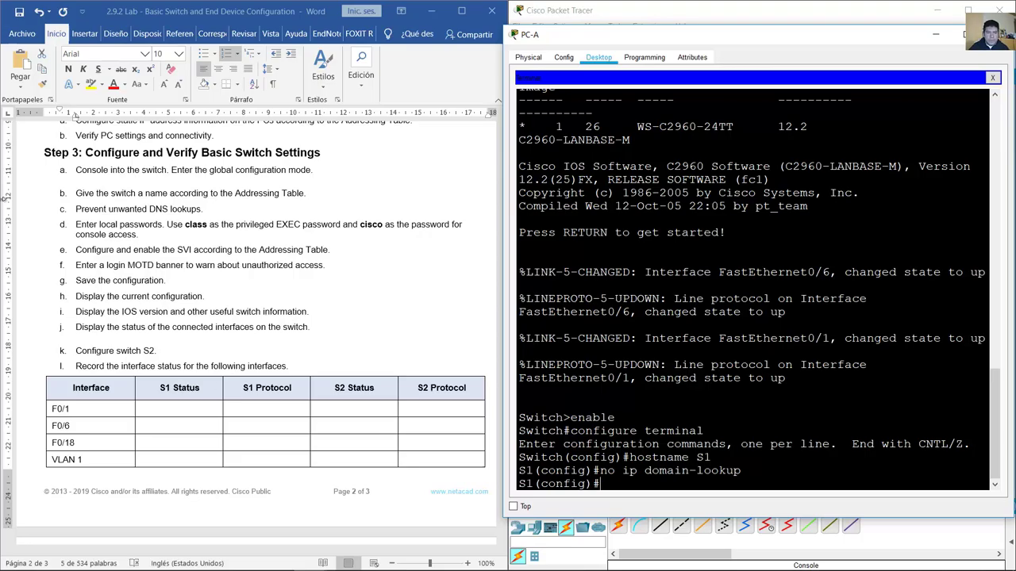
{"action": "left_click", "coordinate": [92, 230]}
{"action": "left_click_drag", "start_coordinate": [93, 230], "coordinate": [145, 236]}
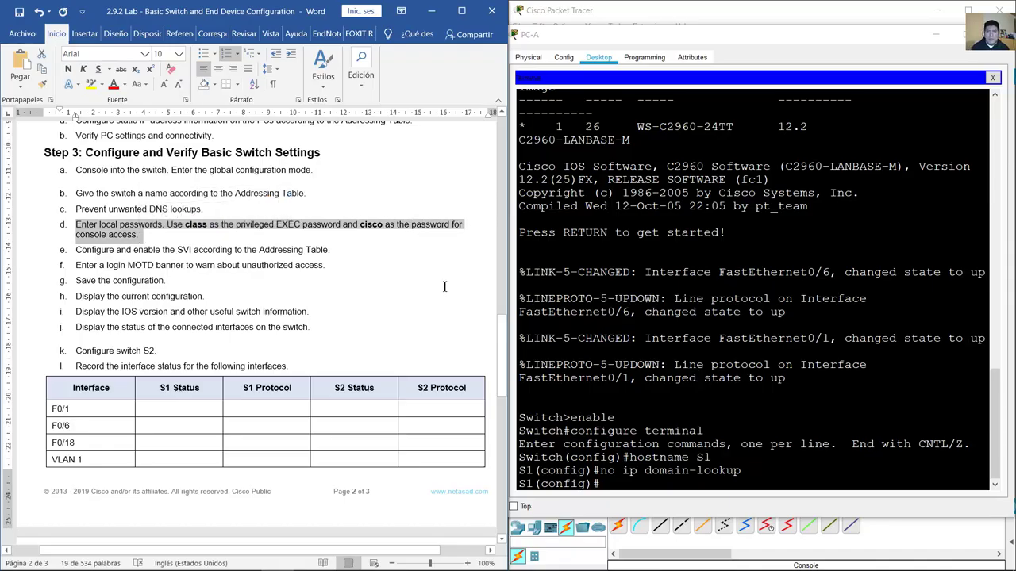
- Set S1's privileged EXEC password with the enable secret command
{"action": "left_click", "coordinate": [671, 417]}
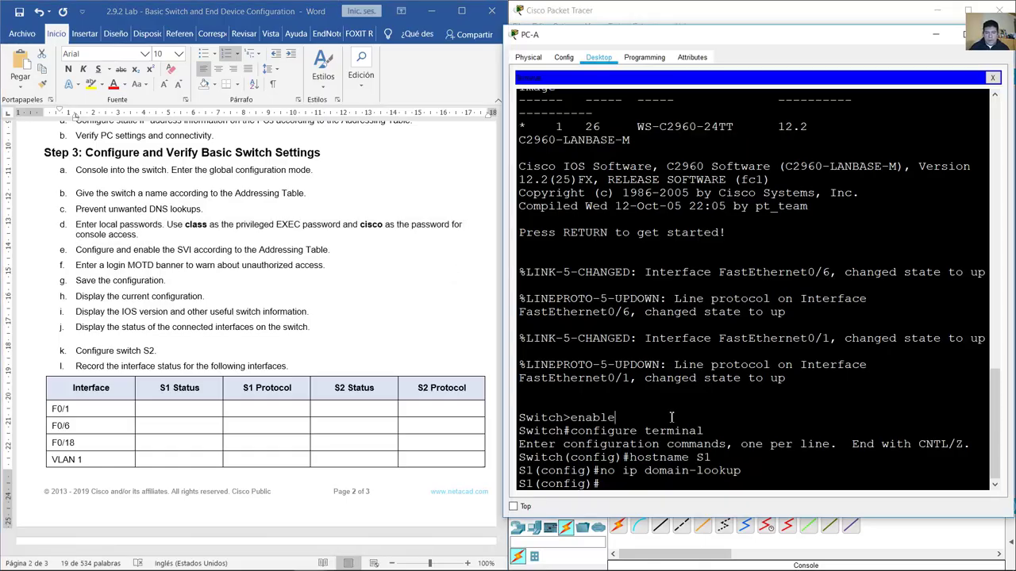
{"action": "type", "text": "enable se"}
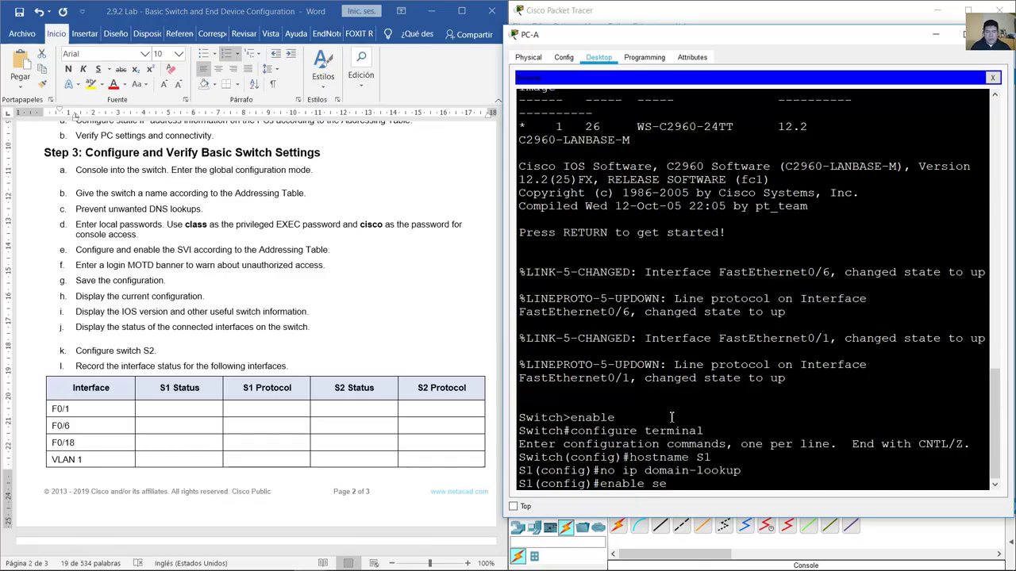
{"action": "type", "text": "cret class"}
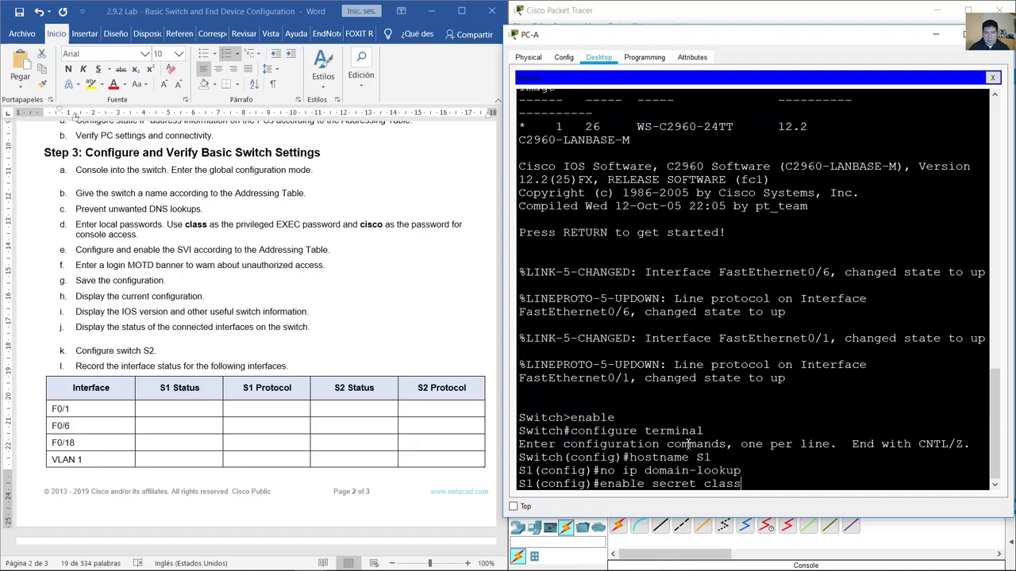
{"action": "left_click_drag", "start_coordinate": [704, 484], "coordinate": [743, 484]}
{"action": "left_click", "coordinate": [743, 487]}
{"action": "left_click_drag", "start_coordinate": [643, 486], "coordinate": [592, 487]}
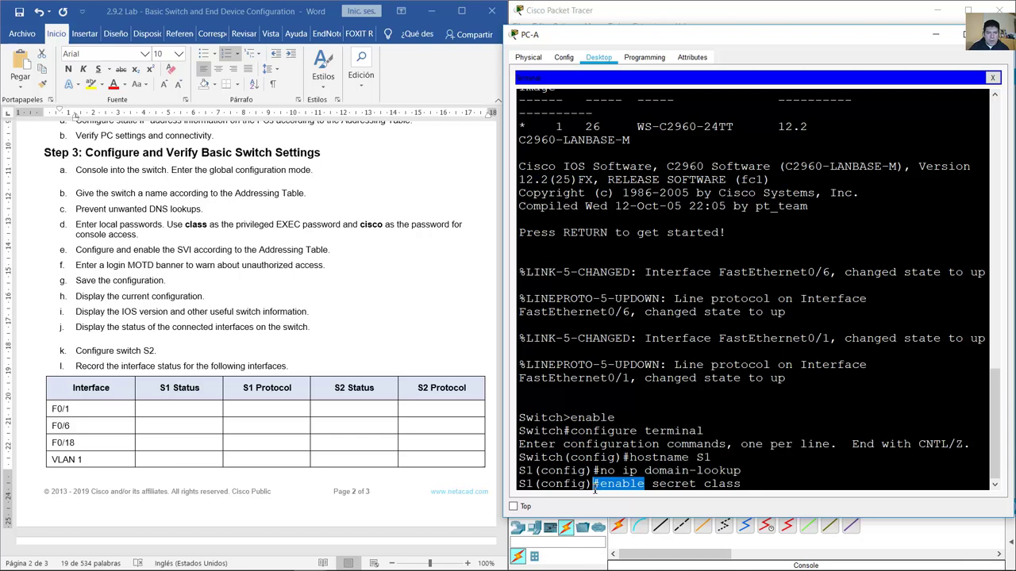
{"action": "left_click", "coordinate": [756, 489]}
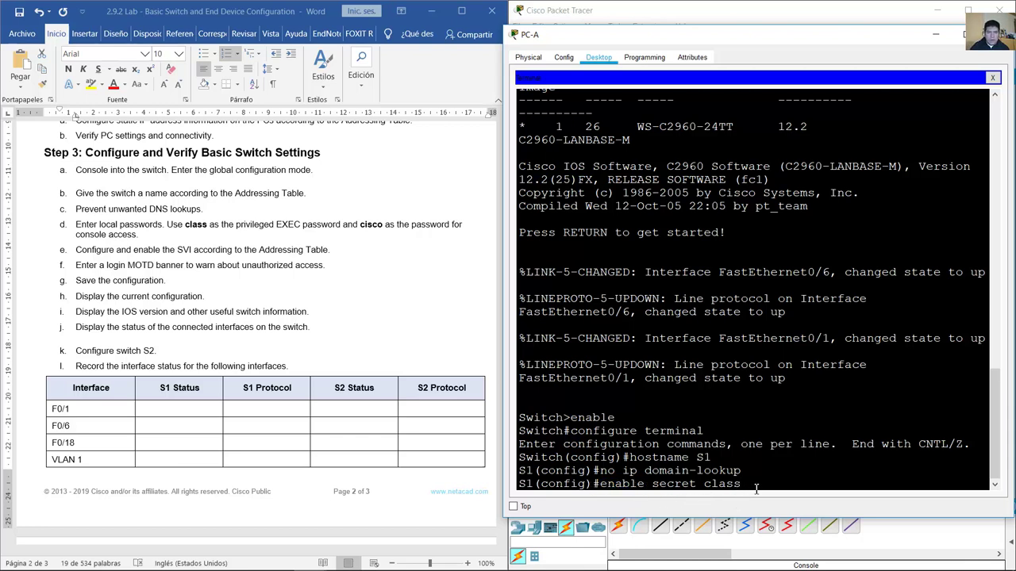
{"action": "key", "text": "Return"}
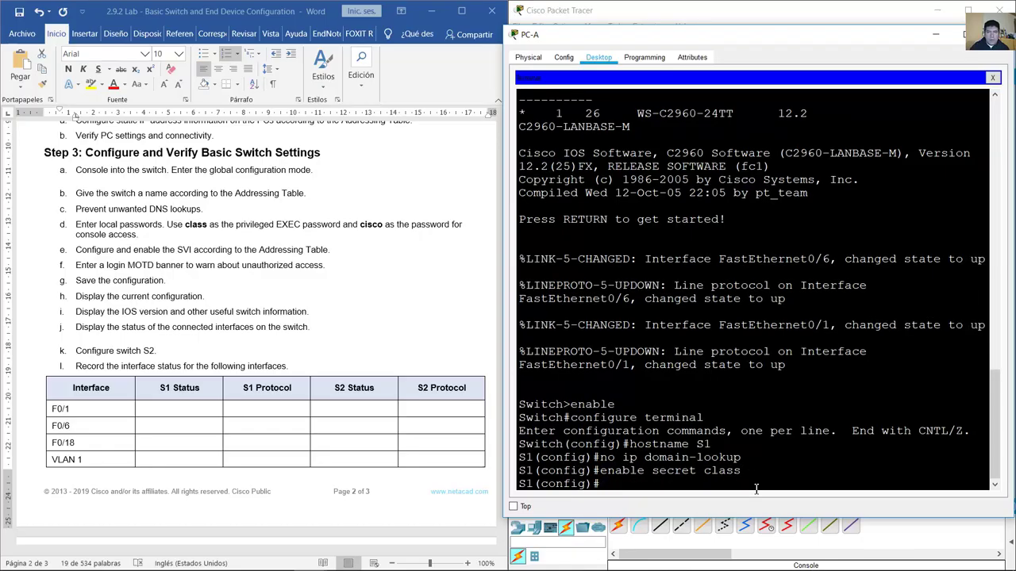
- Give line console 0 a password, require login, then exit to global configuration
{"action": "type", "text": "lin"}
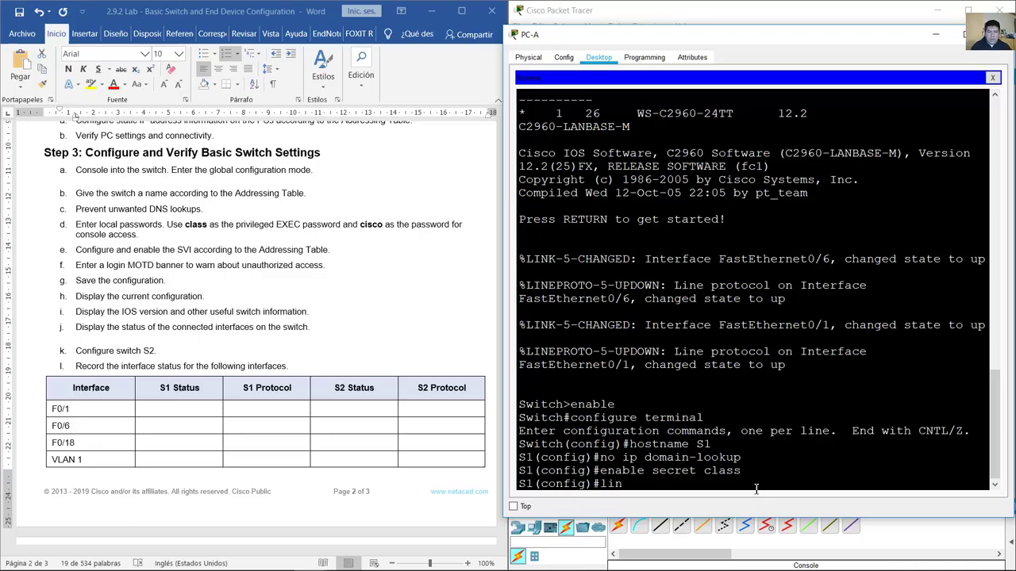
{"action": "type", "text": "e consol"}
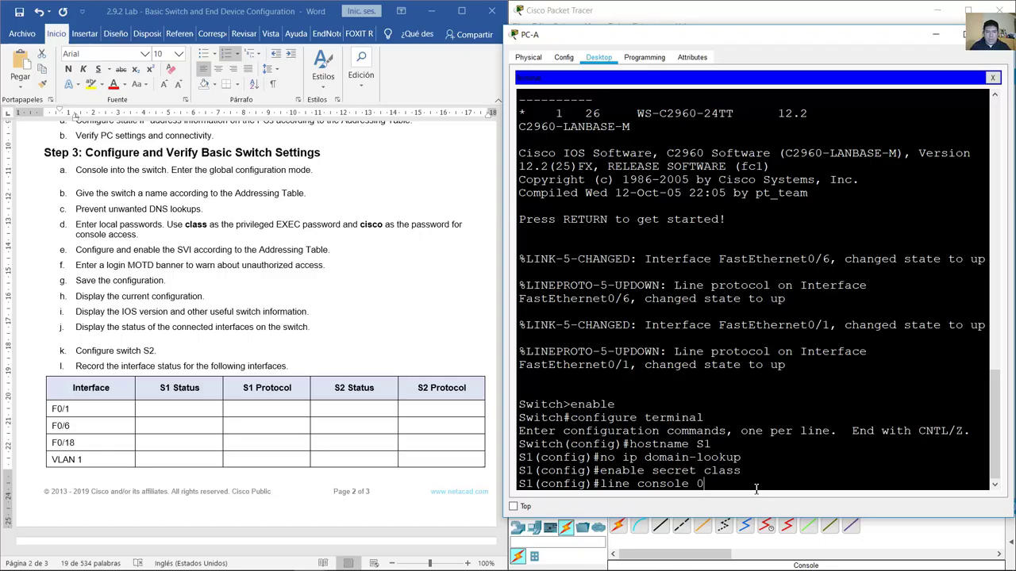
{"action": "type", "text": "e 0"}
{"action": "key", "text": "Return"}
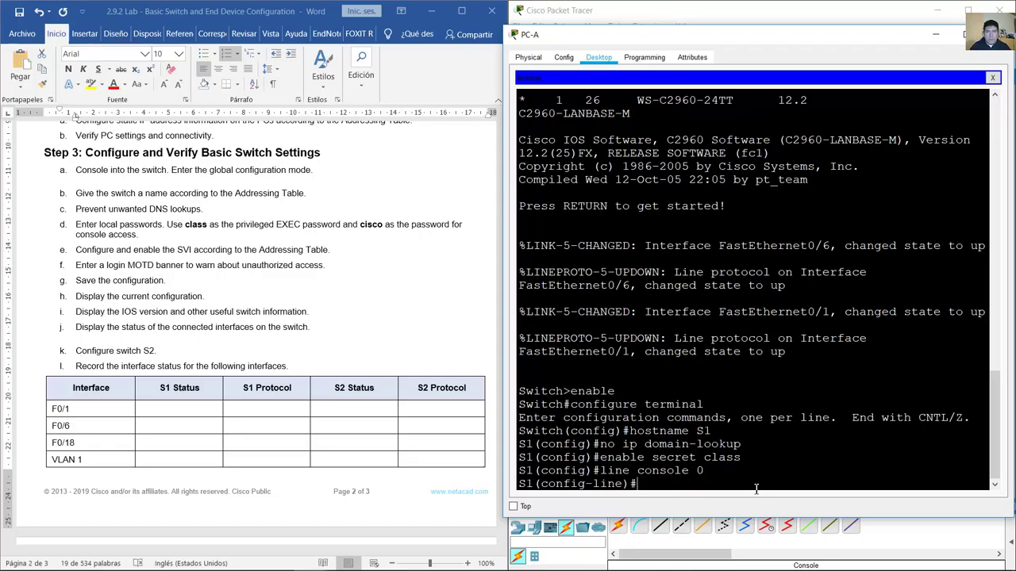
{"action": "type", "text": "password cisco"}
{"action": "key", "text": "Return"}
{"action": "type", "text": "login"}
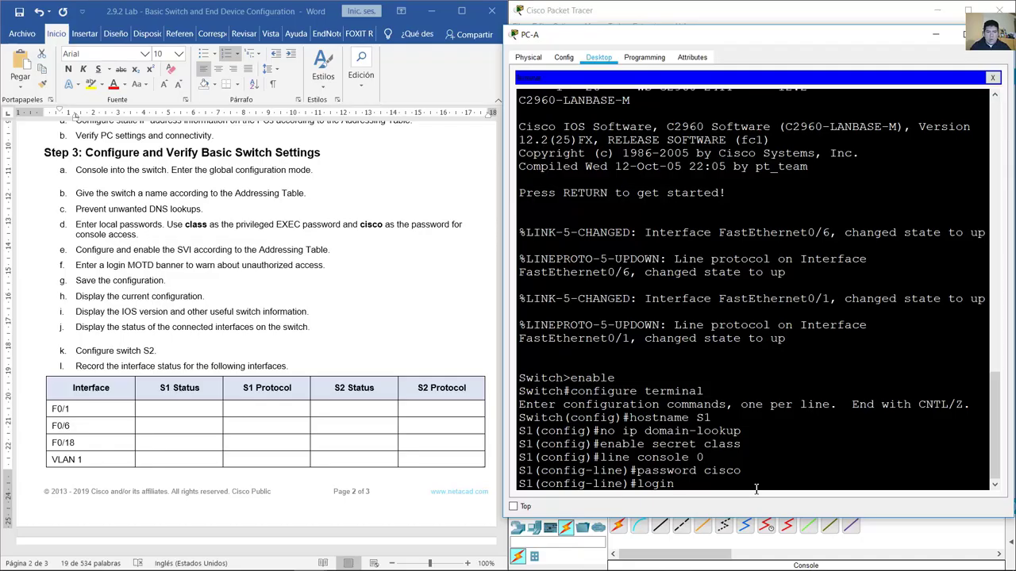
{"action": "key", "text": "Return"}
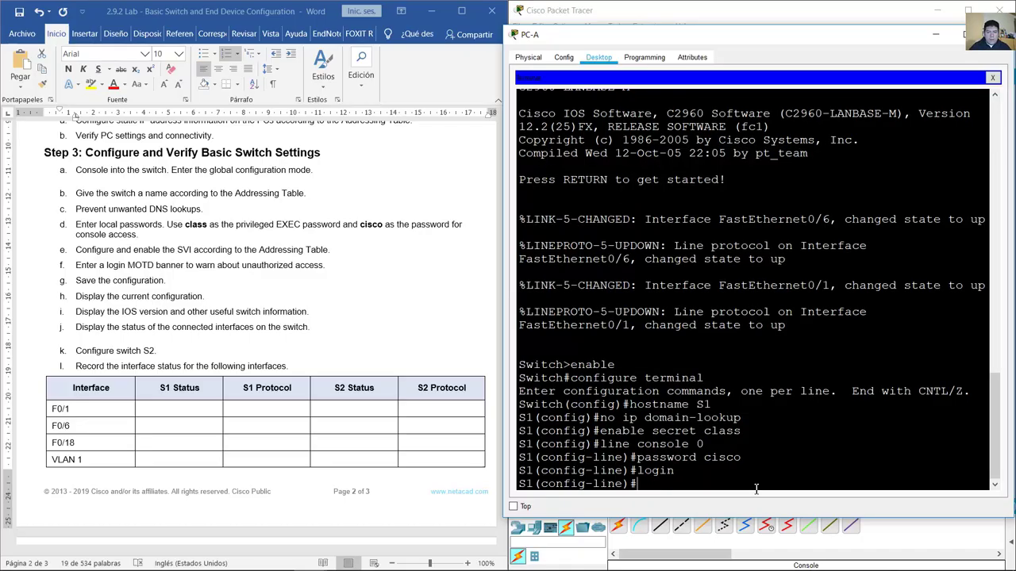
{"action": "left_click_drag", "start_coordinate": [628, 459], "coordinate": [521, 464]}
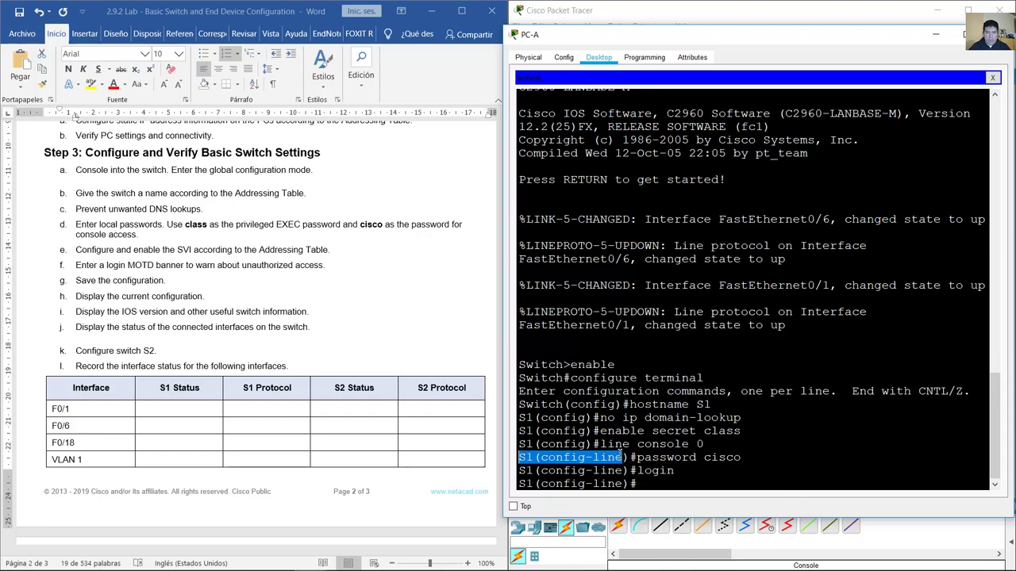
{"action": "left_click", "coordinate": [655, 484]}
{"action": "type", "text": "ex"}
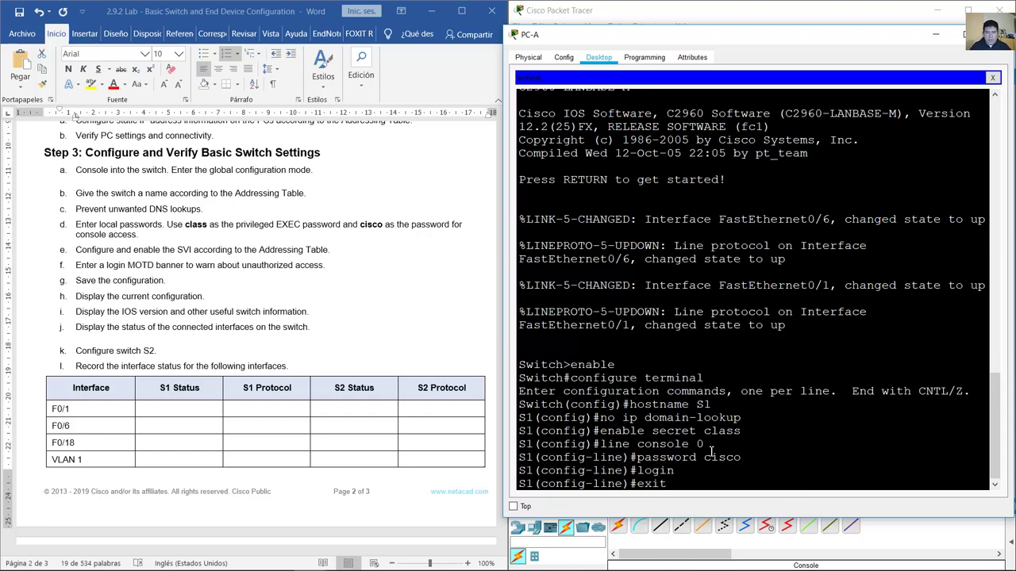
{"action": "type", "text": "it"}
{"action": "key", "text": "Return"}
{"action": "left_click_drag", "start_coordinate": [594, 470], "coordinate": [515, 482]}
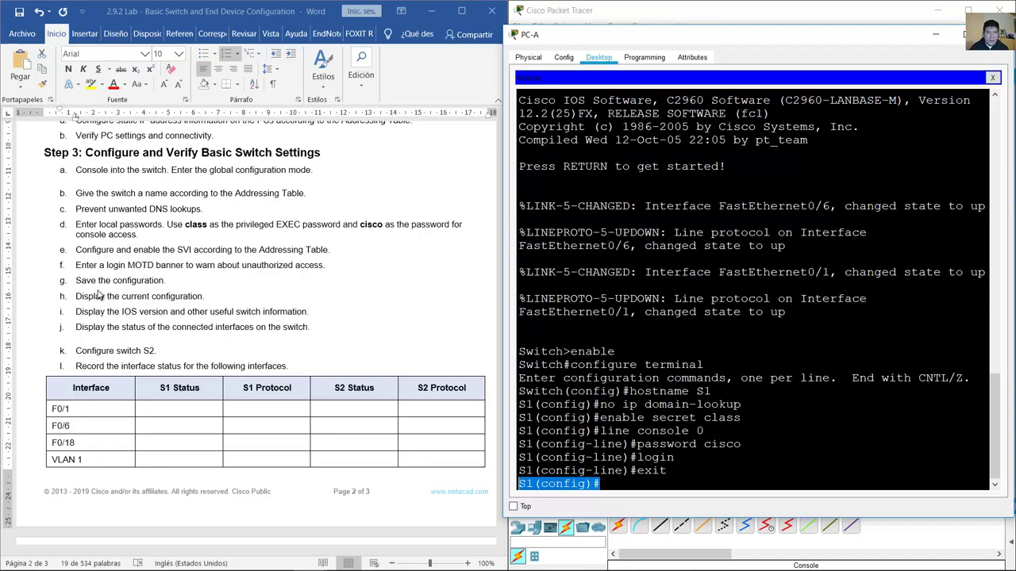
{"action": "triple_click", "coordinate": [103, 229]}
- Review the SVI step and S1's VLAN 1 address and mask in the addressing table
{"action": "left_click_drag", "start_coordinate": [86, 252], "coordinate": [335, 252]}
{"action": "scroll", "coordinate": [262, 317], "scroll_direction": "up", "scroll_amount": 15}
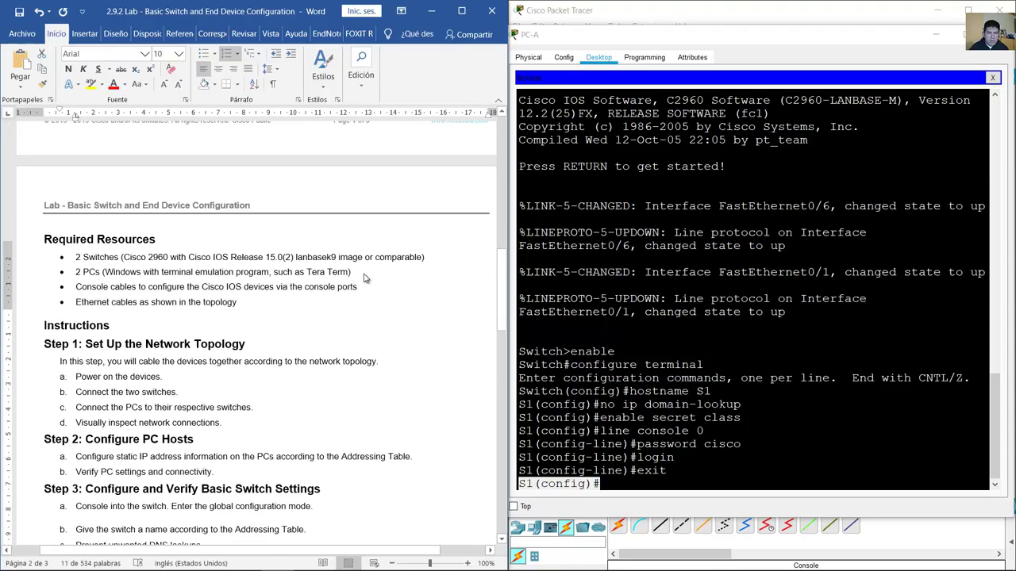
{"action": "left_click", "coordinate": [252, 353]}
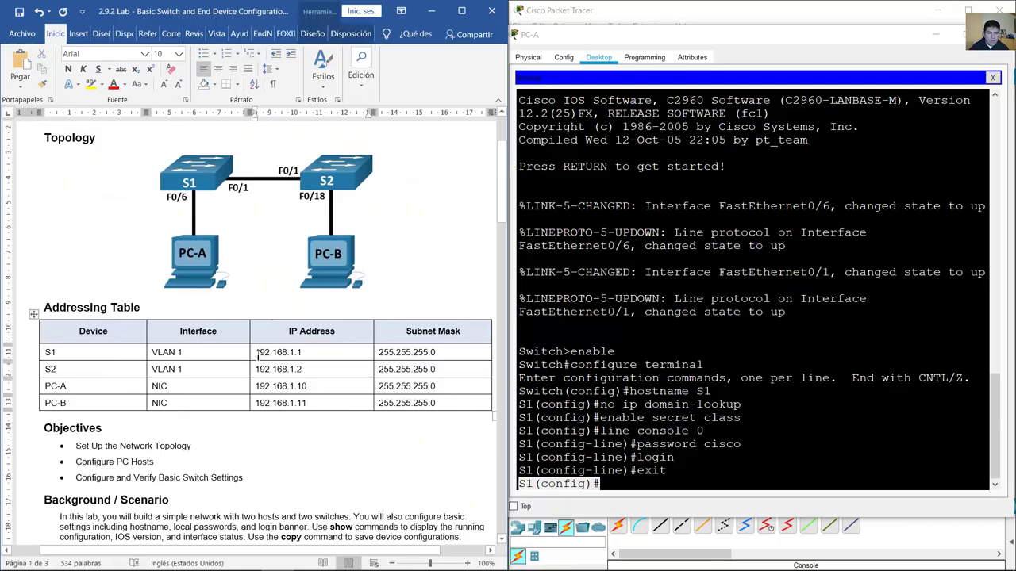
{"action": "left_click_drag", "start_coordinate": [308, 354], "coordinate": [467, 356]}
{"action": "left_click", "coordinate": [756, 433]}
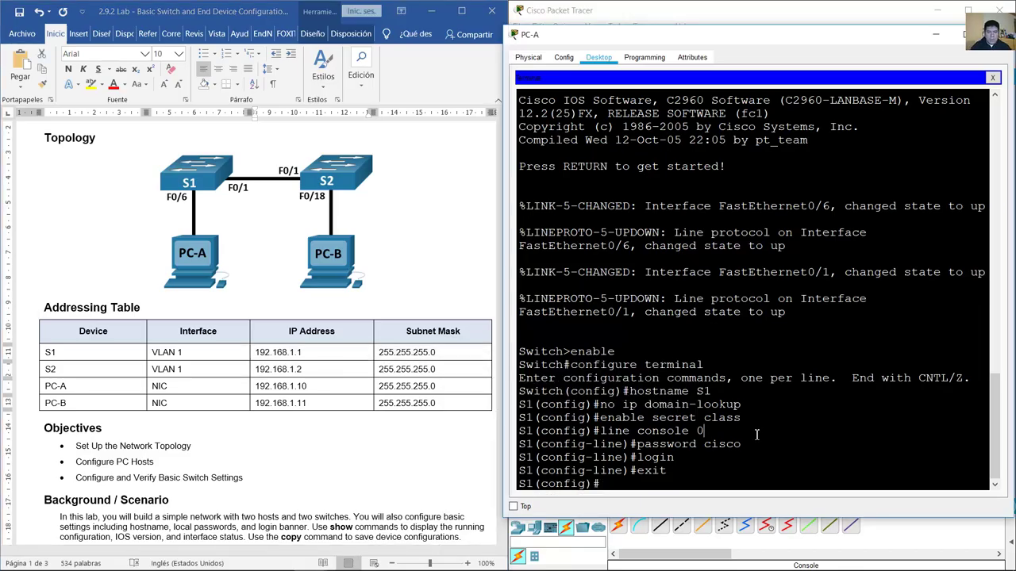
{"action": "left_click_drag", "start_coordinate": [756, 434], "coordinate": [198, 359]}
{"action": "left_click_drag", "start_coordinate": [270, 353], "coordinate": [173, 354]}
{"action": "left_click", "coordinate": [684, 414]}
- Assign interface VLAN 1 address 192.168.1.1 255.255.255.0 and bring it up
{"action": "type", "text": "int vlan 1"}
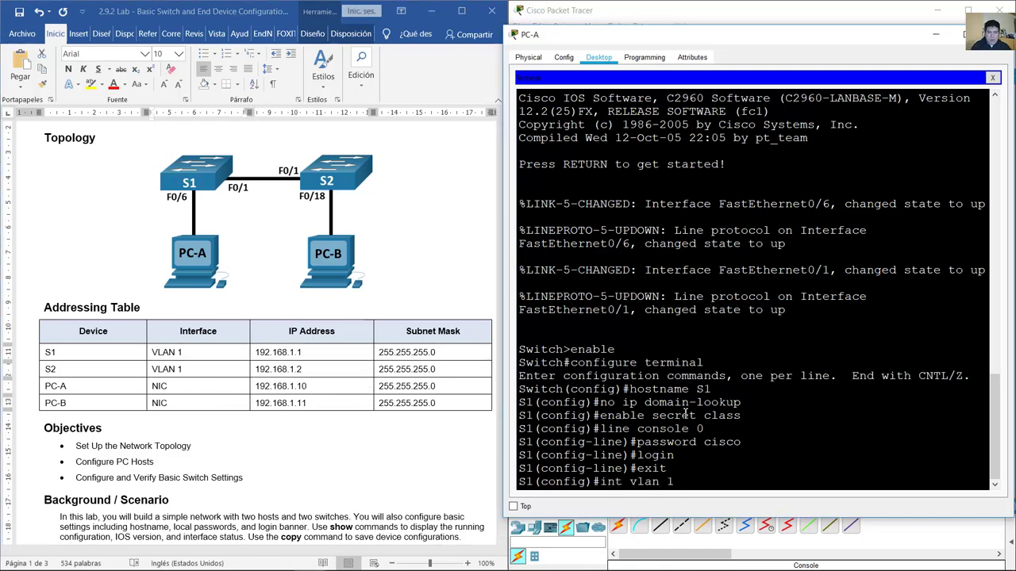
{"action": "key", "text": "Return"}
{"action": "type", "text": "ip"}
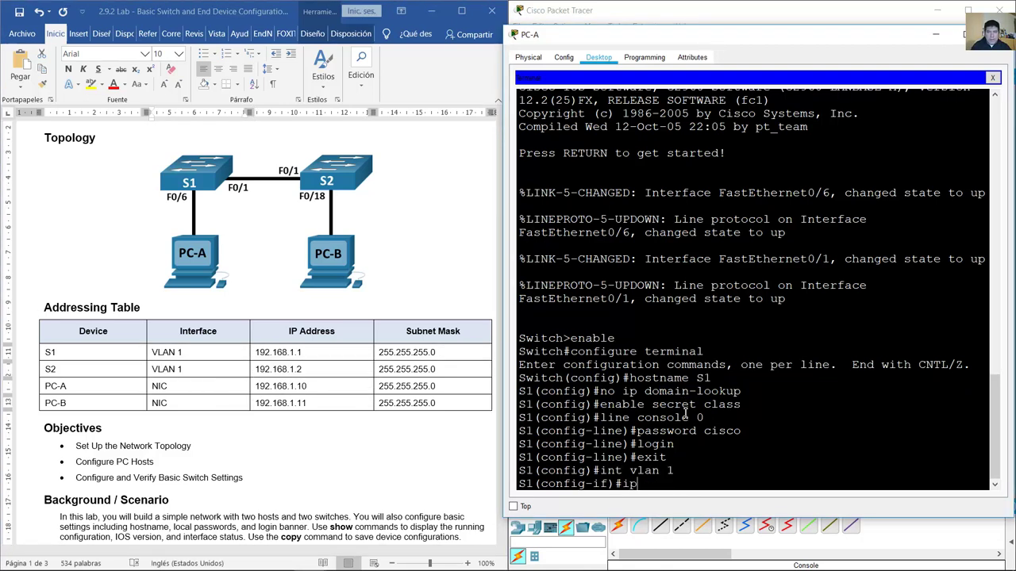
{"action": "type", "text": " address 192.168.1.1"}
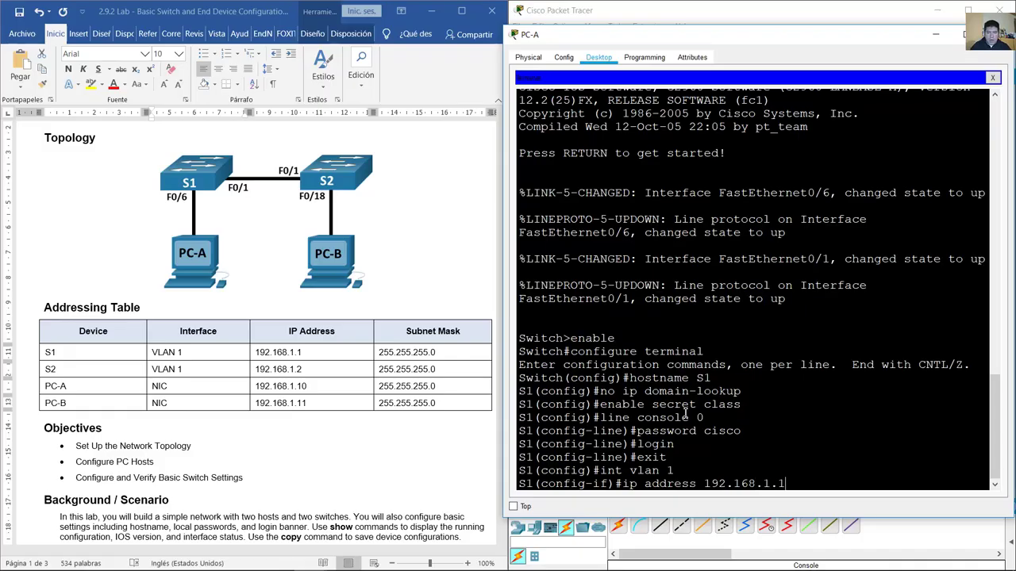
{"action": "type", "text": " 255.255.255."}
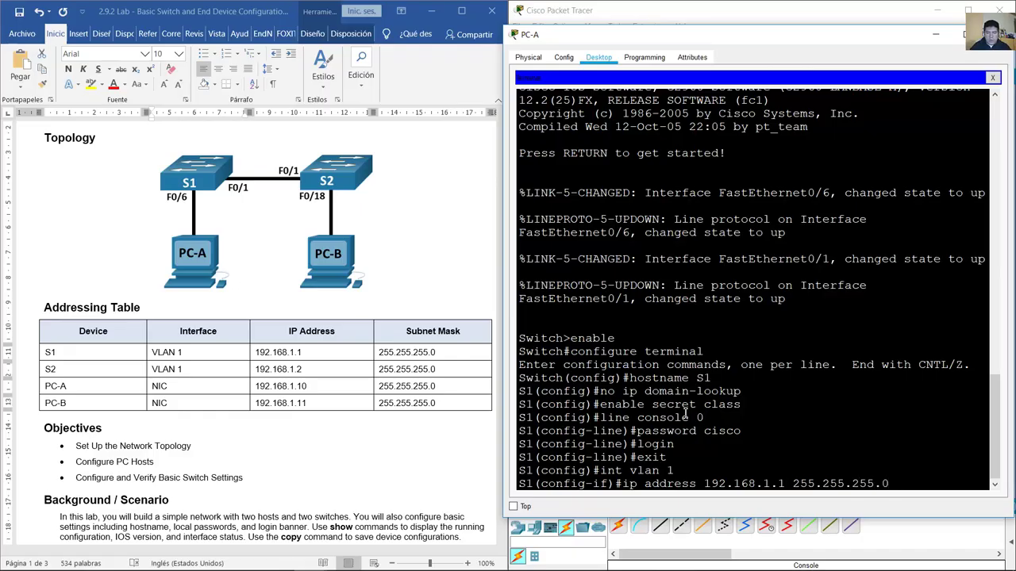
{"action": "type", "text": "0"}
{"action": "key", "text": "Return"}
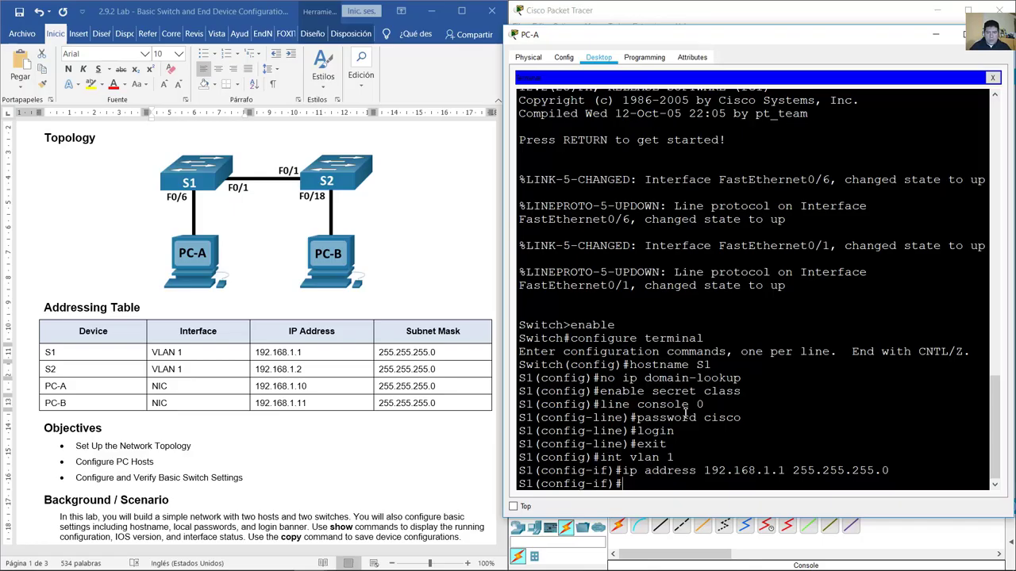
{"action": "type", "text": "sh"}
{"action": "type", "text": "o shu"}
{"action": "type", "text": "tdown"}
{"action": "key", "text": "Return"}
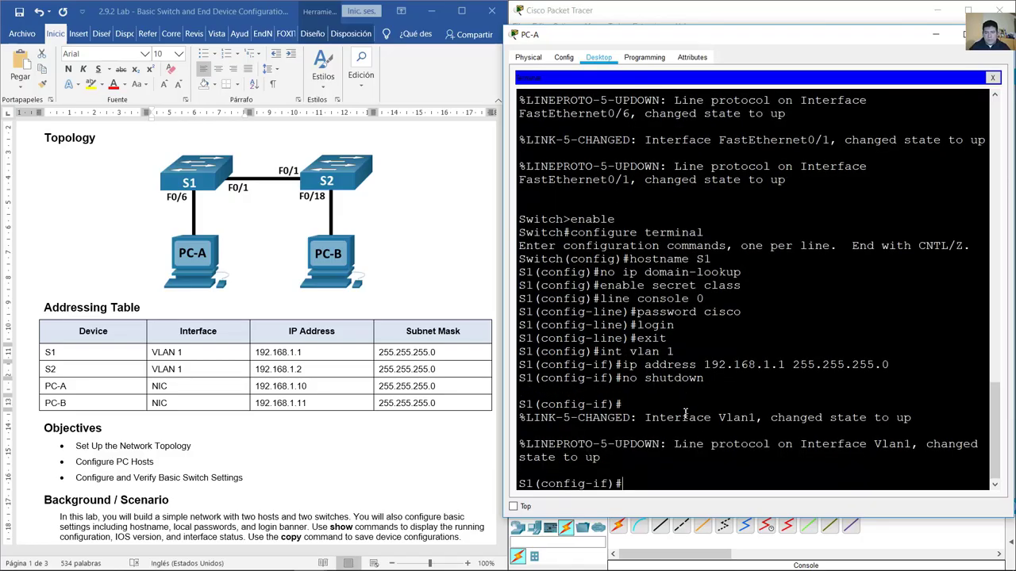
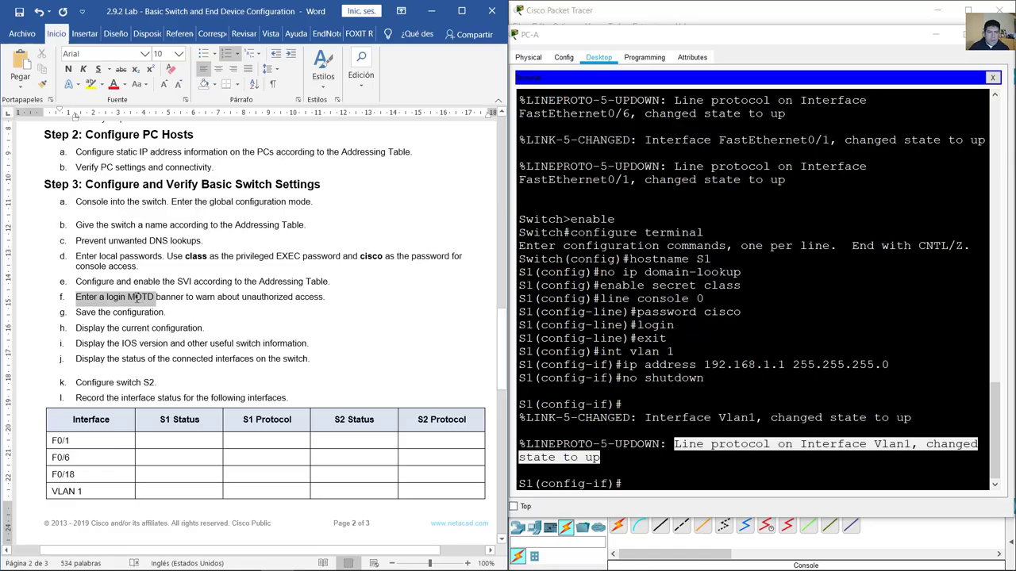
- Review the int vlan 1 command and the config-if prompt in S1's console
{"action": "left_click_drag", "start_coordinate": [162, 296], "coordinate": [332, 301]}
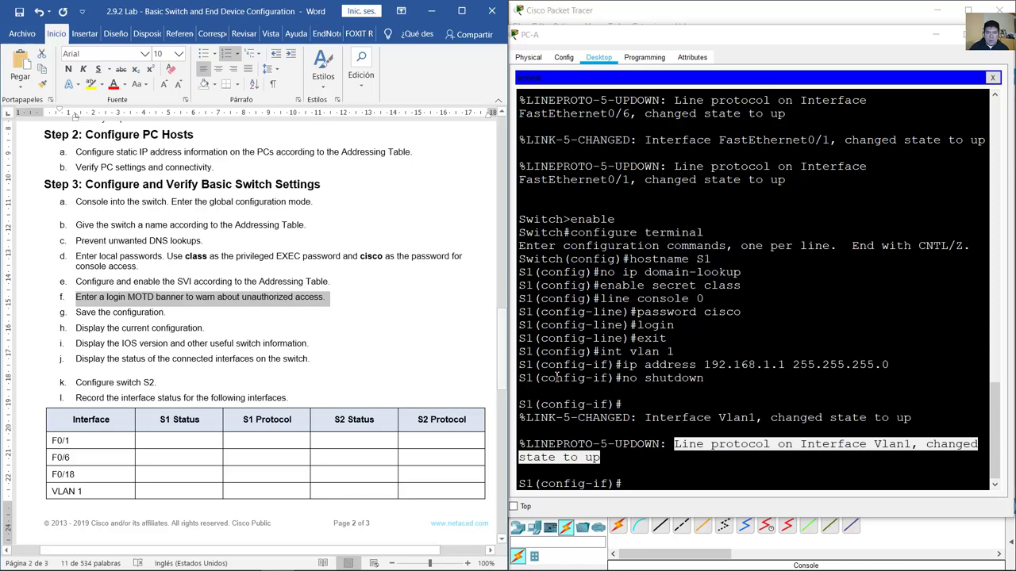
{"action": "left_click", "coordinate": [676, 474]}
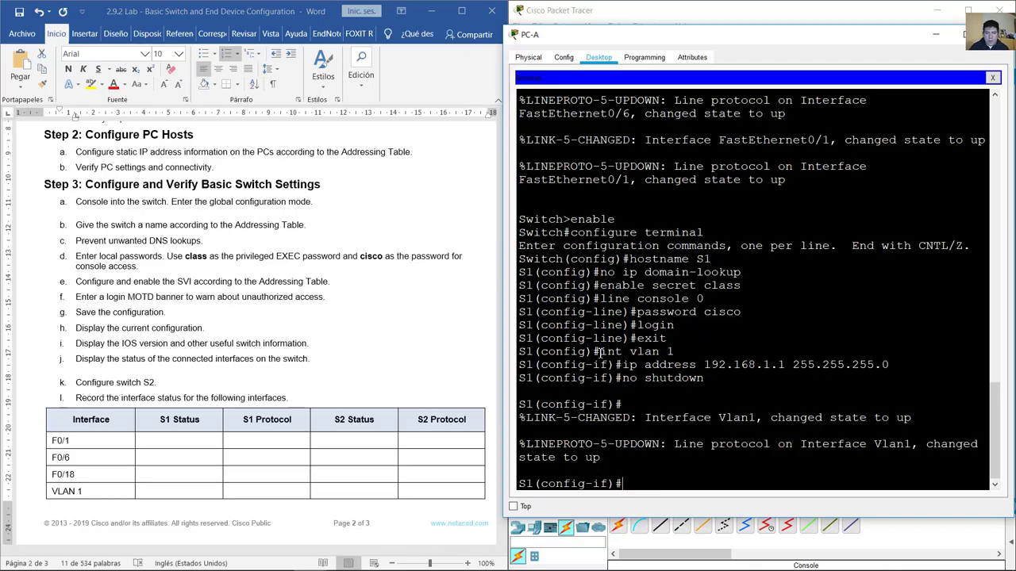
{"action": "left_click_drag", "start_coordinate": [601, 354], "coordinate": [682, 355]}
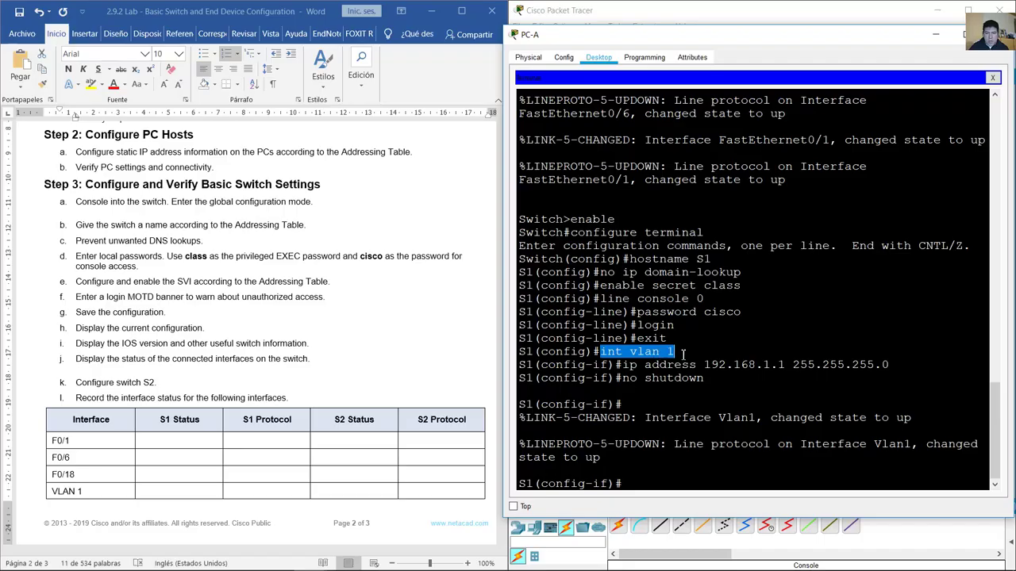
{"action": "left_click_drag", "start_coordinate": [595, 368], "coordinate": [609, 367]}
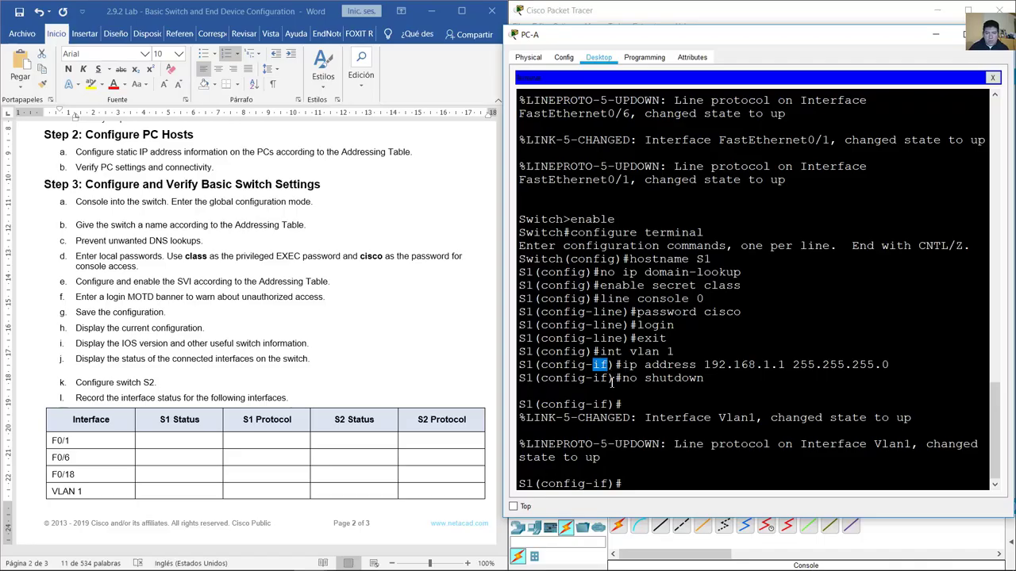
{"action": "left_click", "coordinate": [637, 484]}
{"action": "left_click_drag", "start_coordinate": [594, 483], "coordinate": [647, 484]}
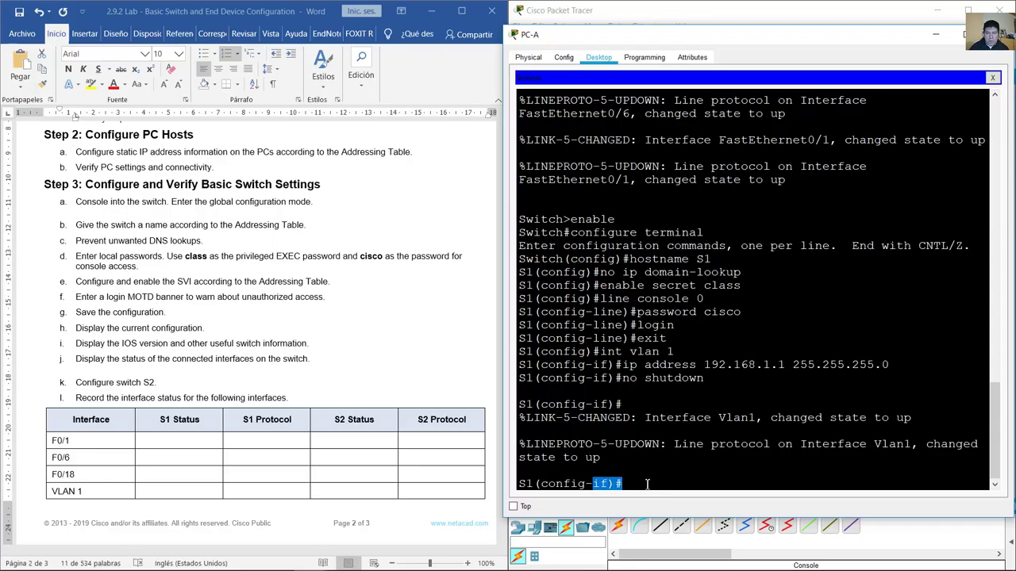
- Run exit to return S1 to the S1(config)# prompt
{"action": "left_click", "coordinate": [647, 484]}
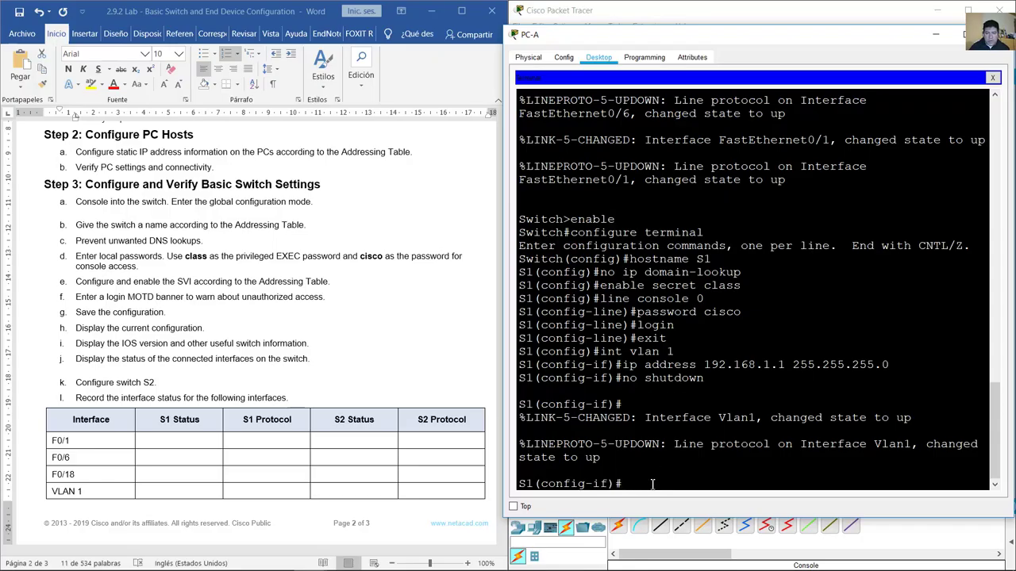
{"action": "type", "text": "exit"}
{"action": "key", "text": "Return"}
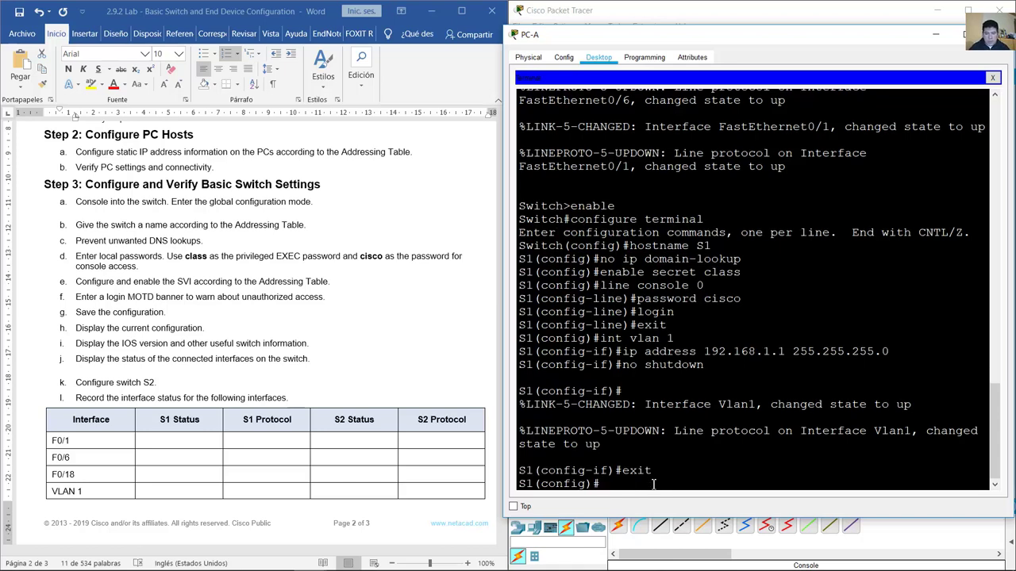
{"action": "left_click_drag", "start_coordinate": [601, 484], "coordinate": [521, 483]}
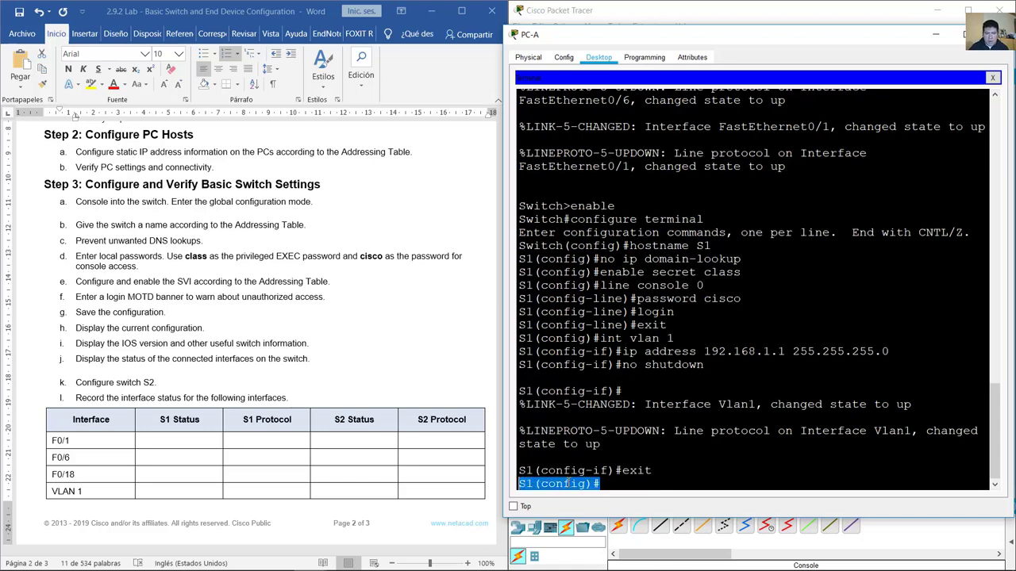
{"action": "left_click", "coordinate": [606, 483]}
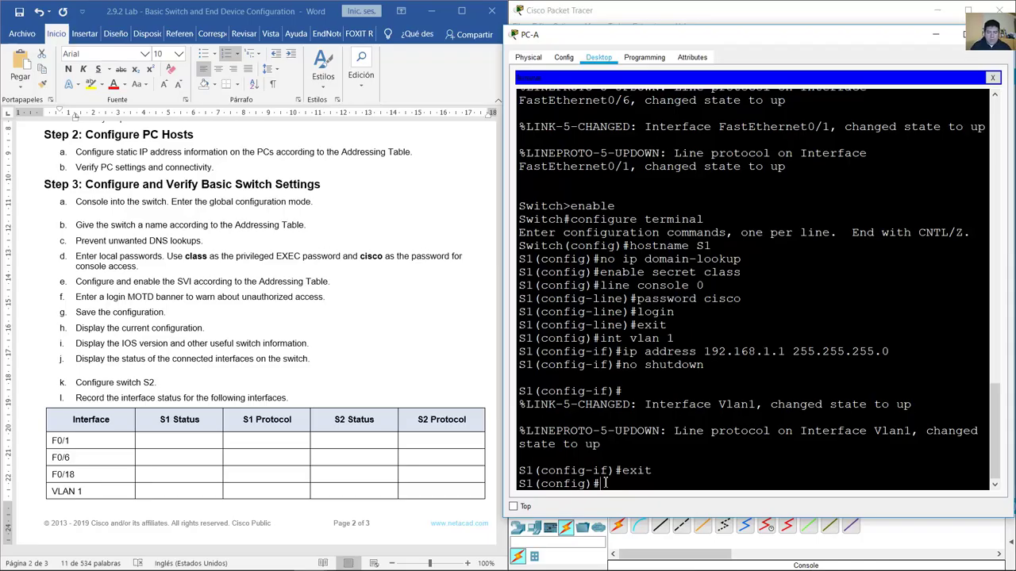
- Enter banner motd %Unauthorized access is strictly prohibited% on S1
{"action": "type", "text": "banne motd"}
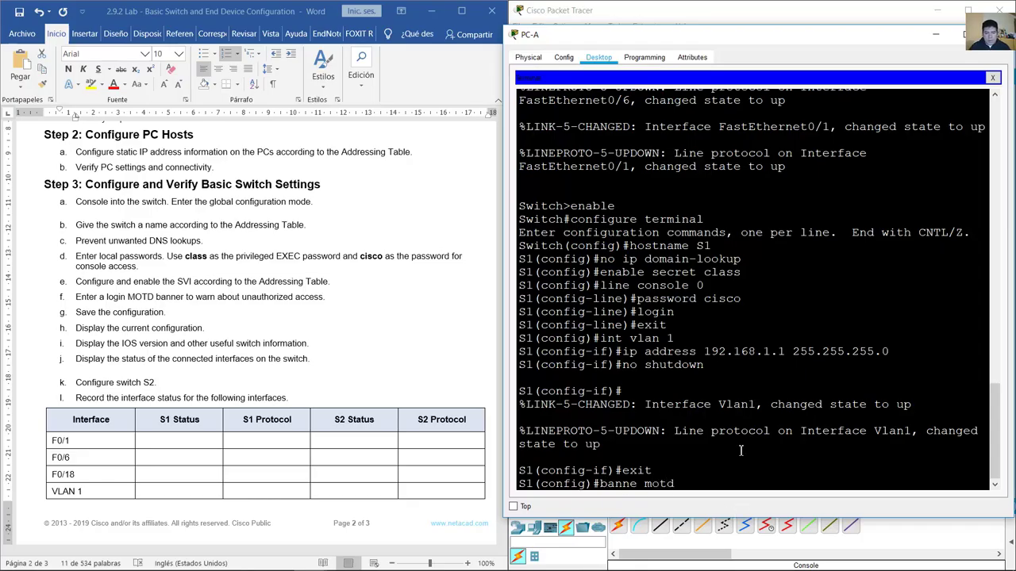
{"action": "type", "text": " %%"}
{"action": "key", "text": "Left"}
{"action": "double_click", "coordinate": [688, 483]}
{"action": "left_click", "coordinate": [703, 470]}
{"action": "key", "text": "Left"}
{"action": "key", "text": "Left"}
{"action": "type", "text": "Unu"}
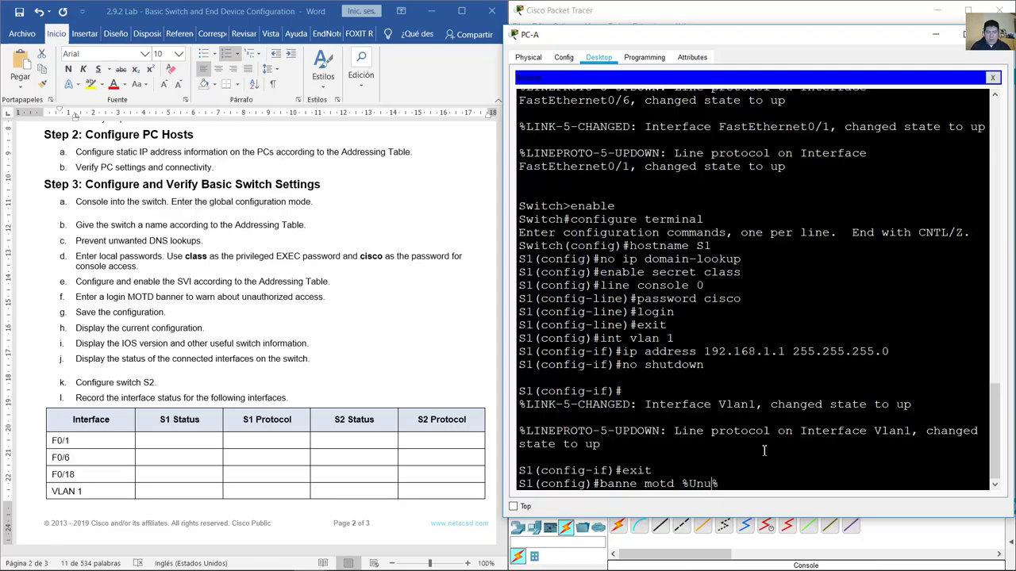
{"action": "type", "text": "th"}
{"action": "key", "text": "Left"}
{"action": "key", "text": "Left"}
{"action": "key", "text": "Left"}
{"action": "type", "text": "a"}
{"action": "key", "text": "Right"}
{"action": "key", "text": "Right"}
{"action": "key", "text": "Right"}
{"action": "type", "text": "orized access is "}
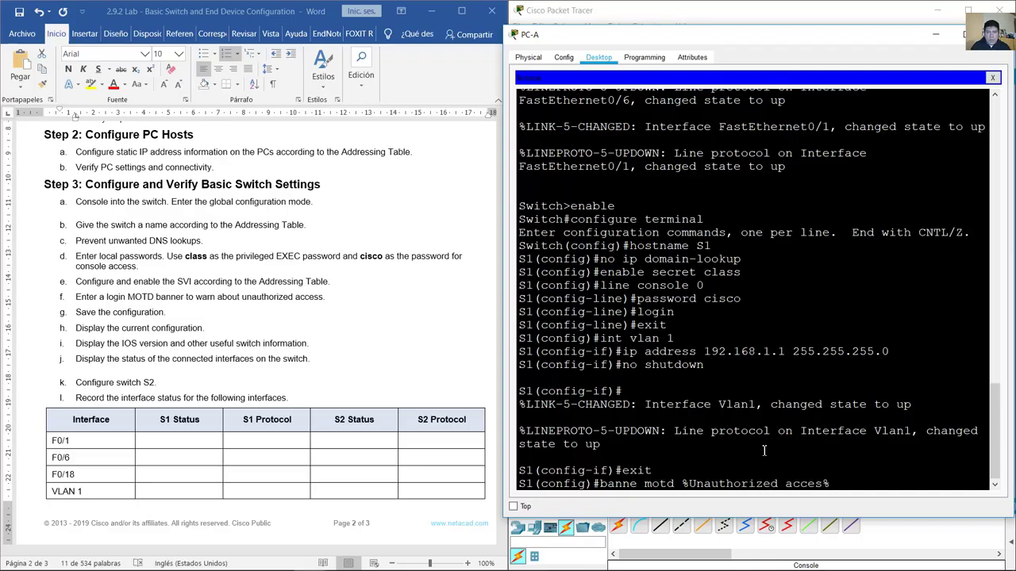
{"action": "type", "text": "strictly prohibited"}
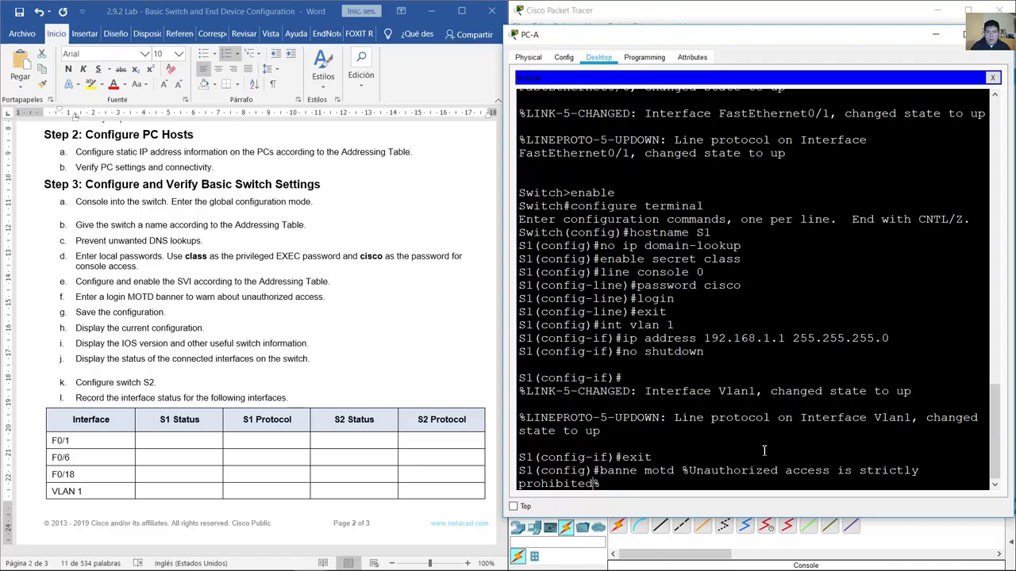
{"action": "left_click_drag", "start_coordinate": [508, 343], "coordinate": [380, 340]}
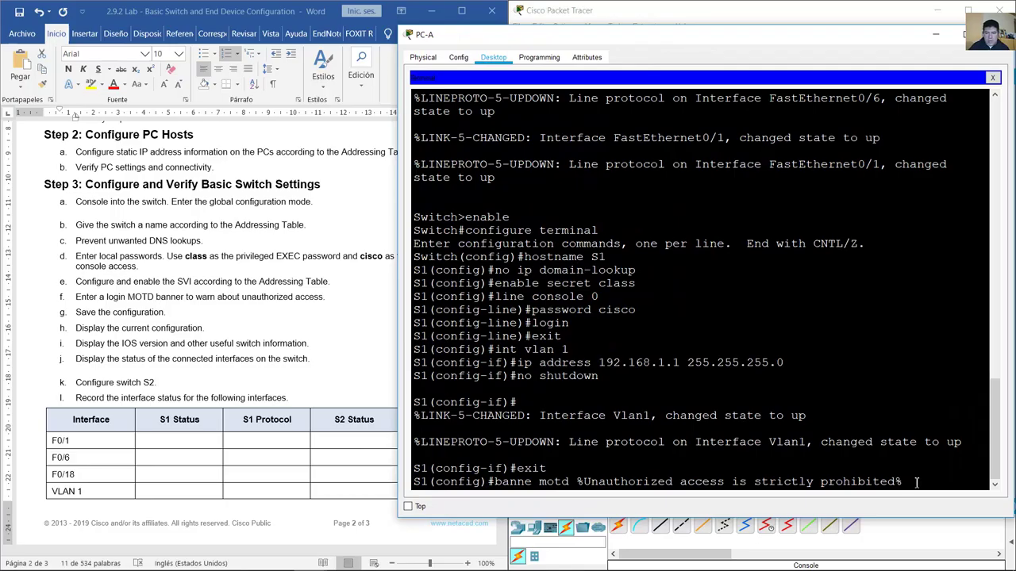
{"action": "key", "text": "Return"}
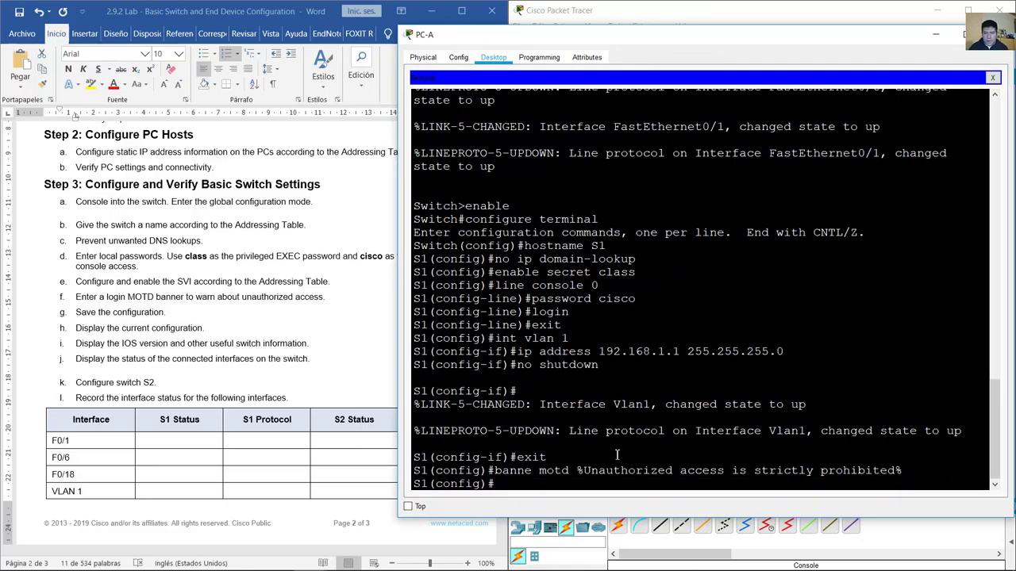
- Check the banner's percent delimiters, then exit to the S1# prompt
{"action": "left_click_drag", "start_coordinate": [583, 470], "coordinate": [893, 471]}
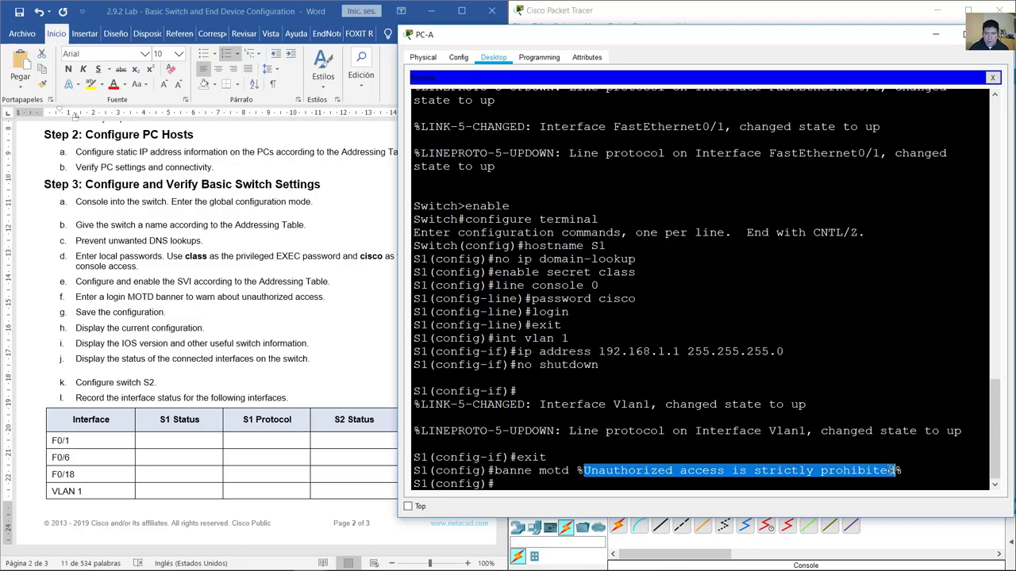
{"action": "left_click_drag", "start_coordinate": [585, 470], "coordinate": [577, 471]}
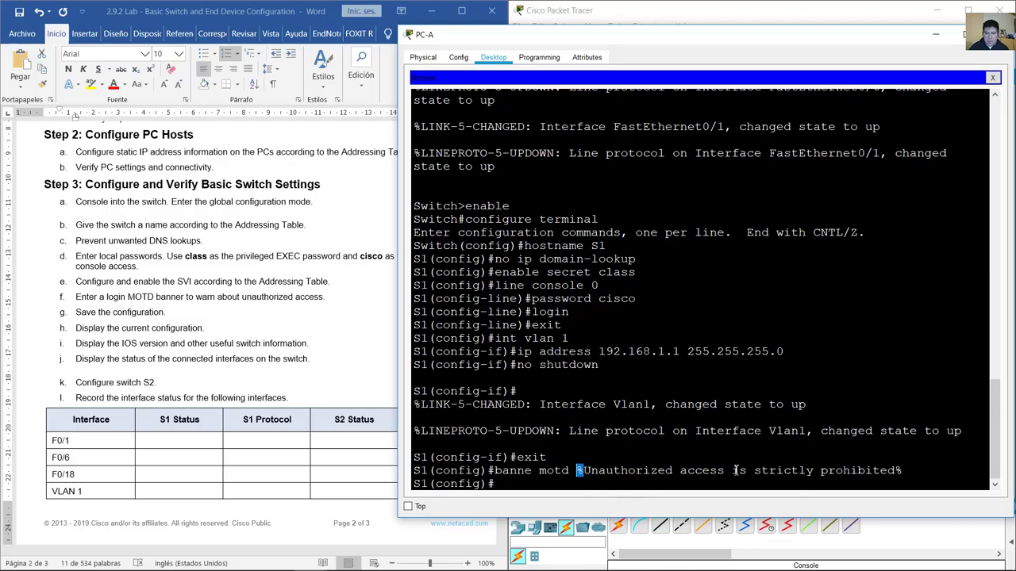
{"action": "left_click_drag", "start_coordinate": [904, 471], "coordinate": [896, 470]}
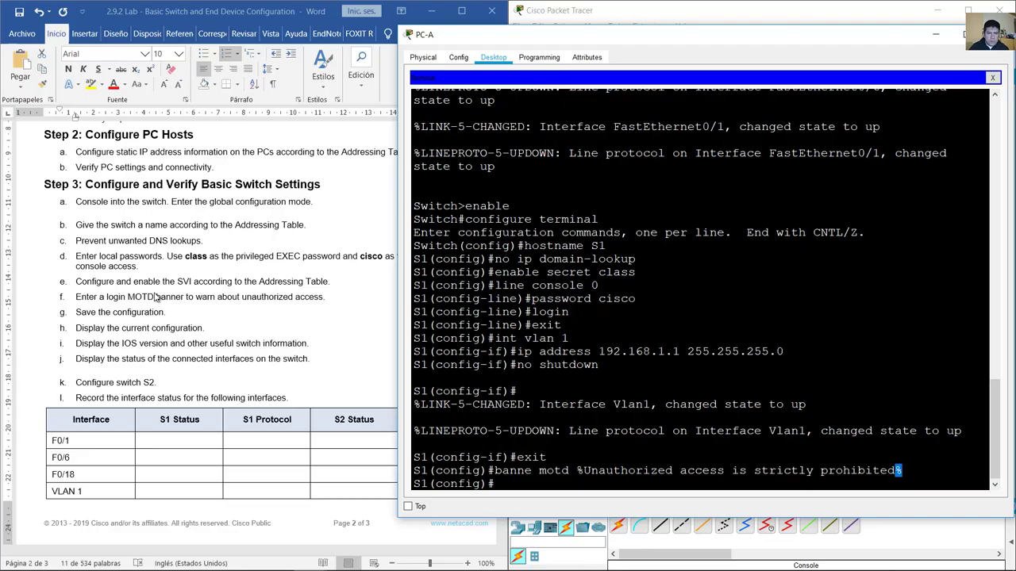
{"action": "left_click_drag", "start_coordinate": [76, 298], "coordinate": [168, 313]}
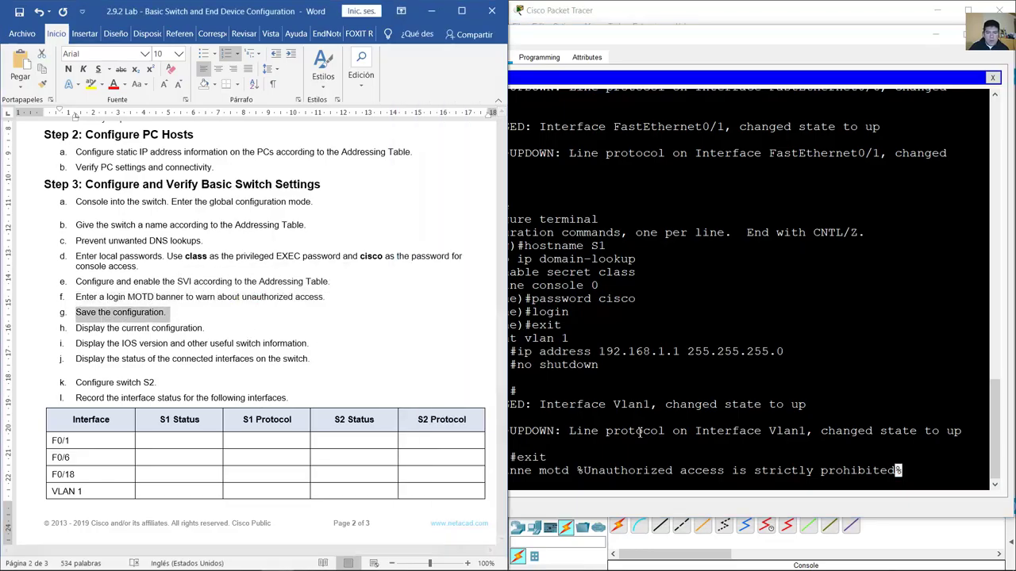
{"action": "left_click", "coordinate": [640, 433]}
{"action": "key", "text": "Return"}
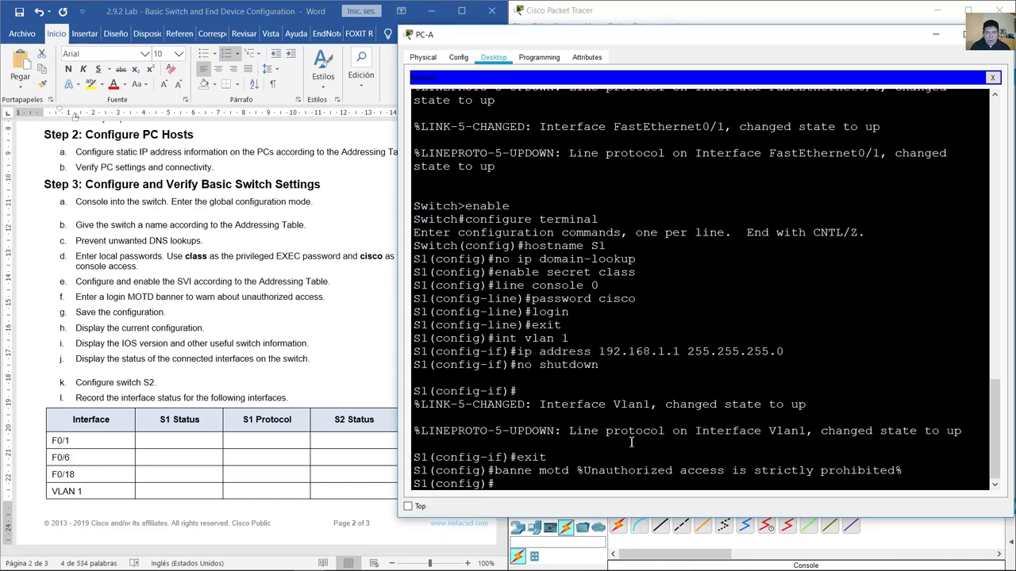
{"action": "type", "text": "exit"}
{"action": "key", "text": "Return"}
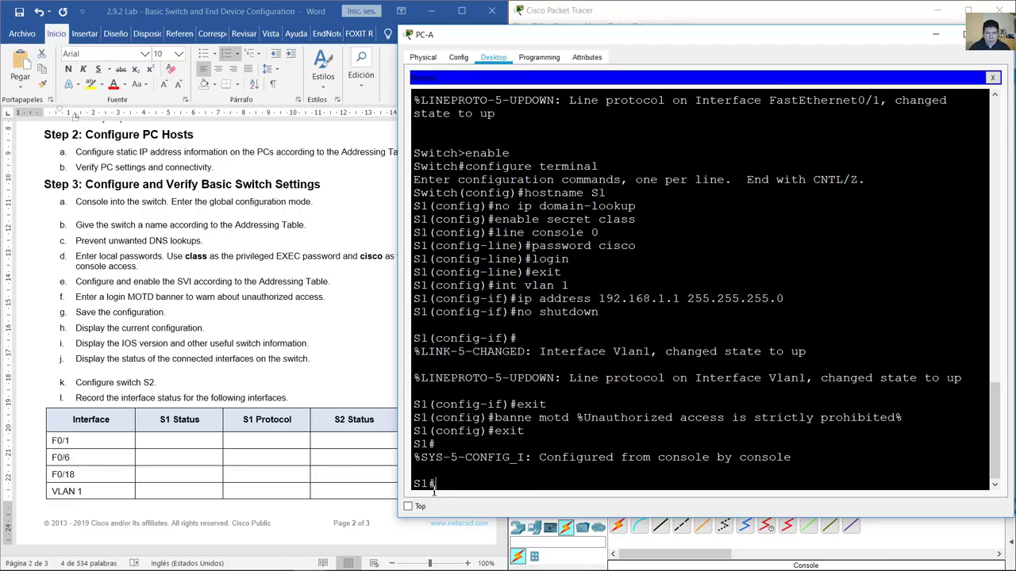
- Run copy running-config startup-config and accept the default startup-config filename
{"action": "double_click", "coordinate": [426, 484]}
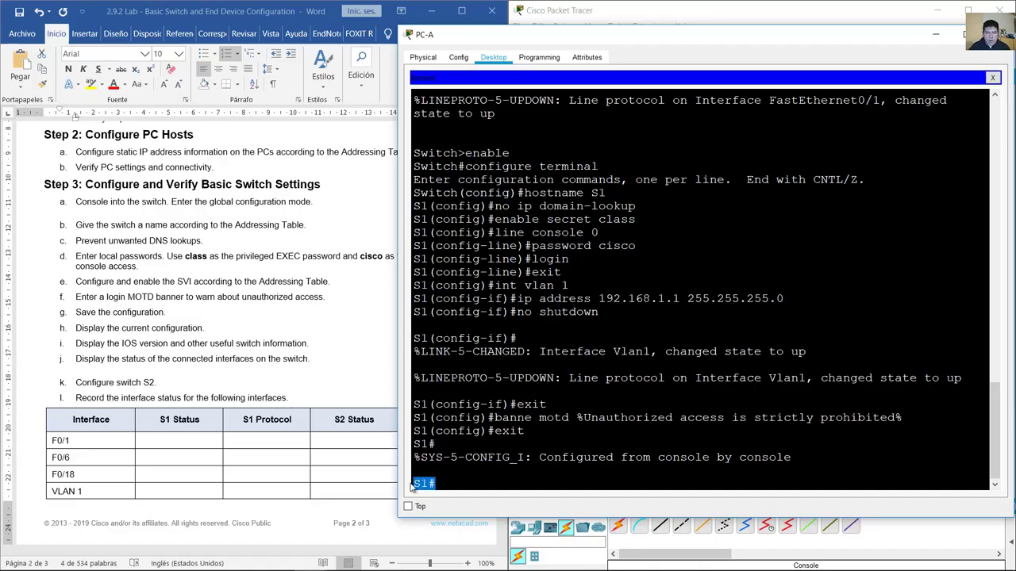
{"action": "left_click", "coordinate": [466, 484]}
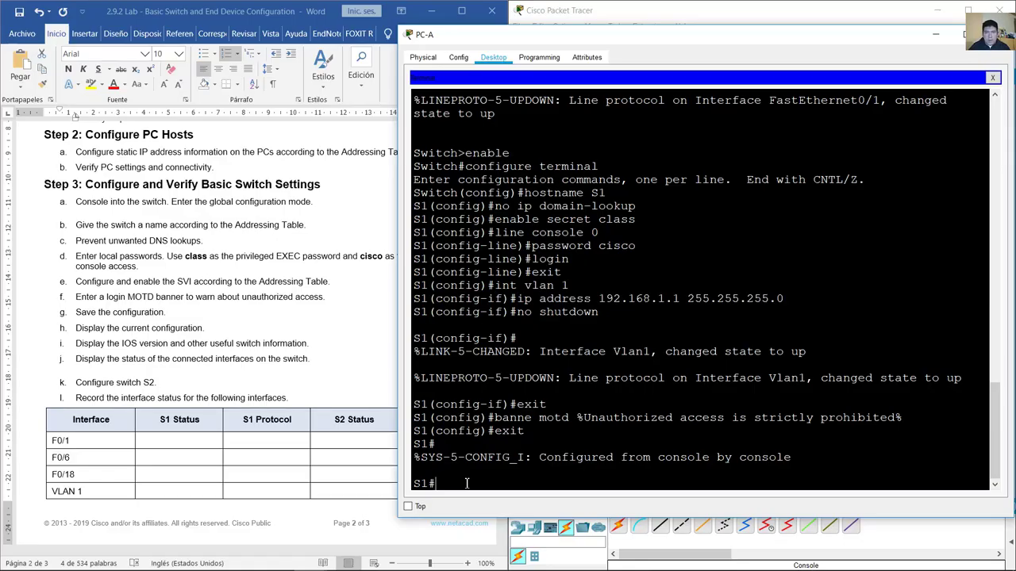
{"action": "type", "text": "copy running-config sta"}
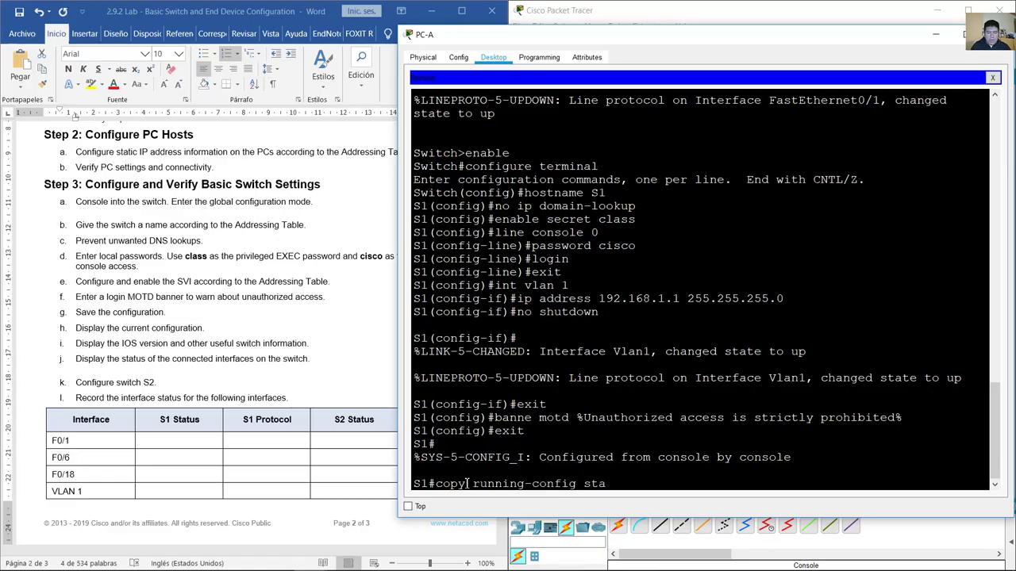
{"action": "type", "text": "rtup-config"}
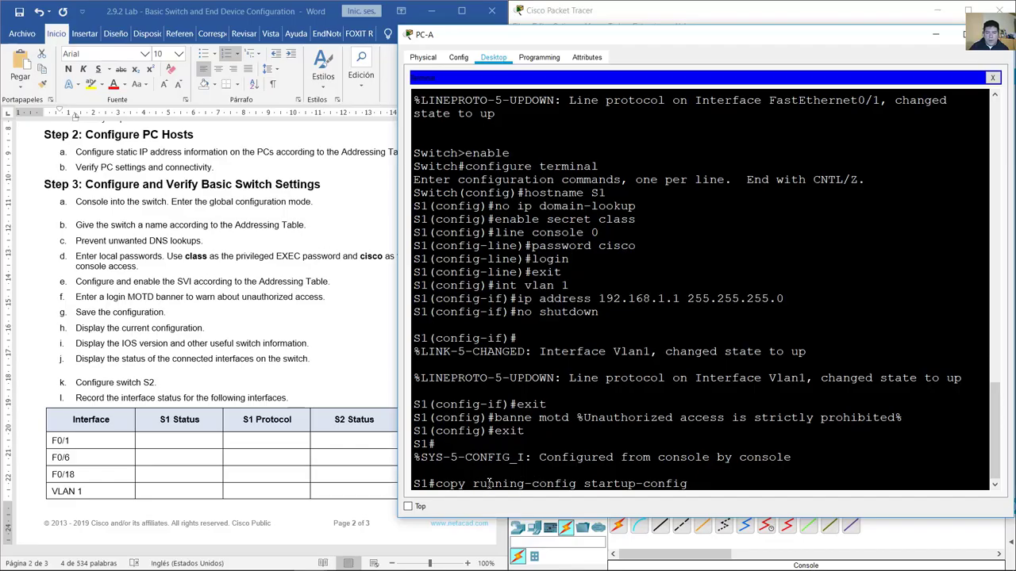
{"action": "left_click_drag", "start_coordinate": [490, 484], "coordinate": [727, 500]}
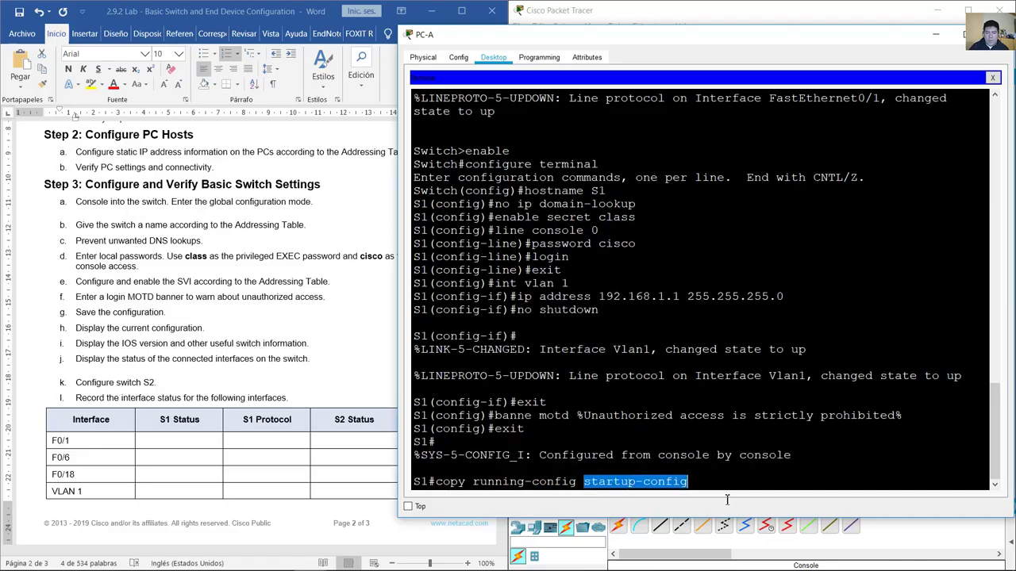
{"action": "left_click", "coordinate": [475, 484]}
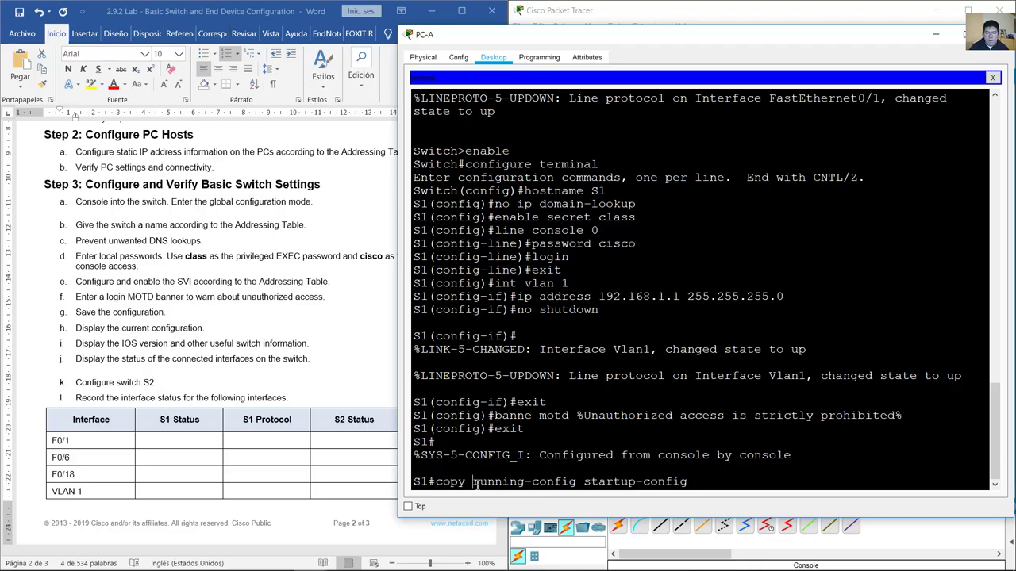
{"action": "left_click_drag", "start_coordinate": [474, 484], "coordinate": [706, 479]}
{"action": "left_click", "coordinate": [706, 478]}
{"action": "key", "text": "Return"}
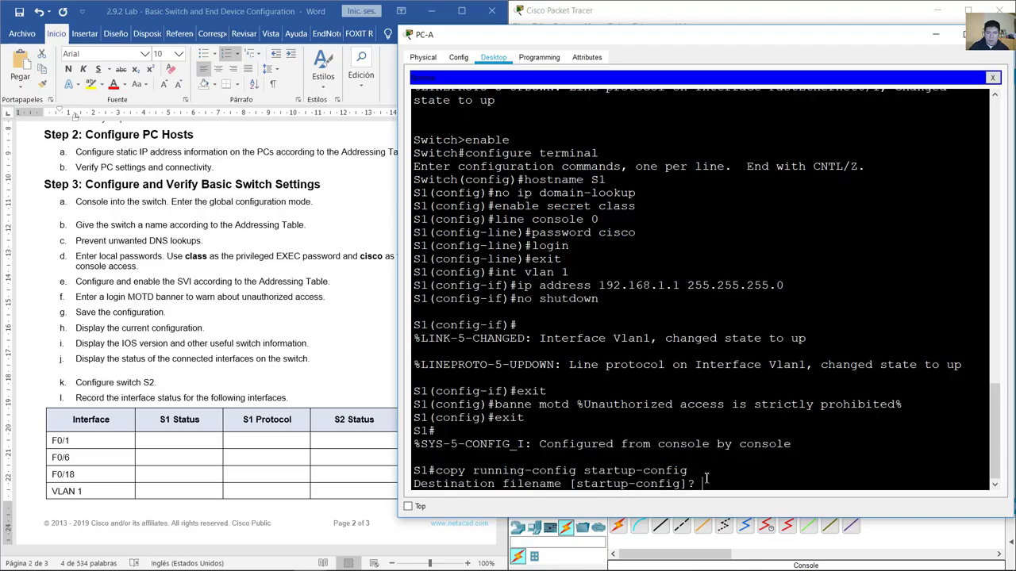
{"action": "key", "text": "Return"}
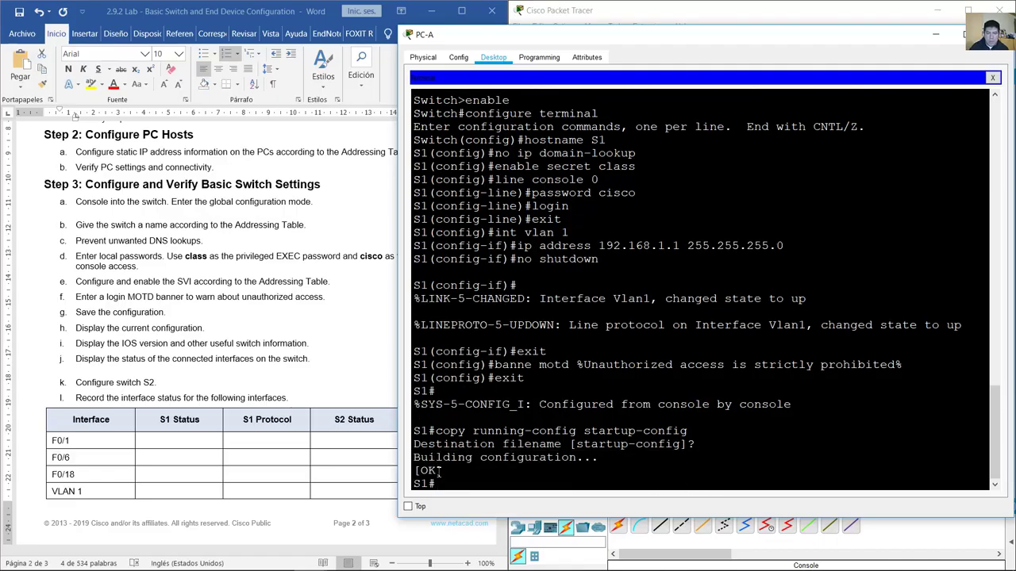
- Check the [OK] build confirmation and recall the save command at the prompt
{"action": "left_click_drag", "start_coordinate": [441, 471], "coordinate": [419, 459]}
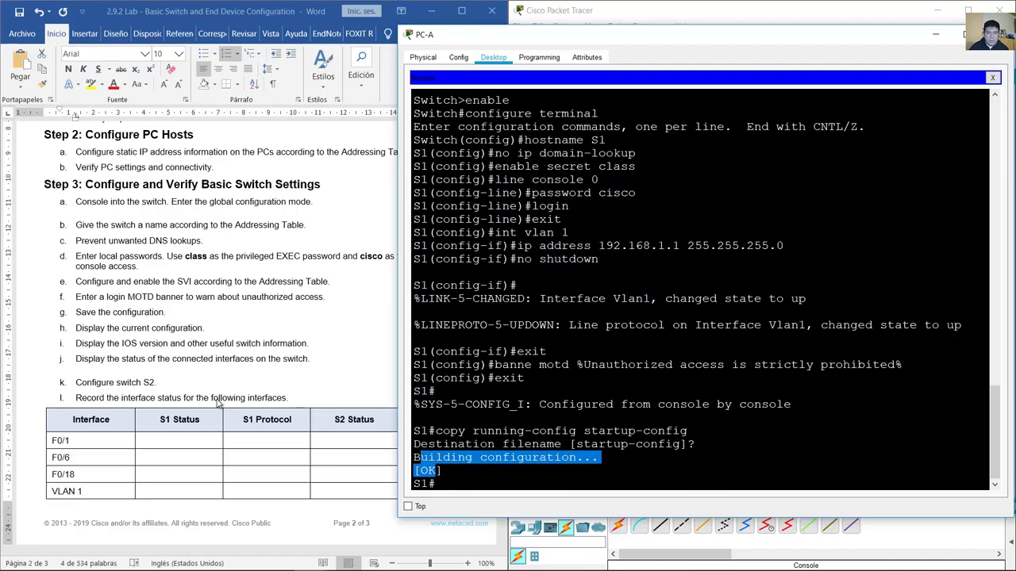
{"action": "scroll", "coordinate": [219, 404], "scroll_direction": "down", "scroll_amount": 2}
{"action": "left_click_drag", "start_coordinate": [77, 235], "coordinate": [205, 234]}
{"action": "left_click", "coordinate": [601, 446]}
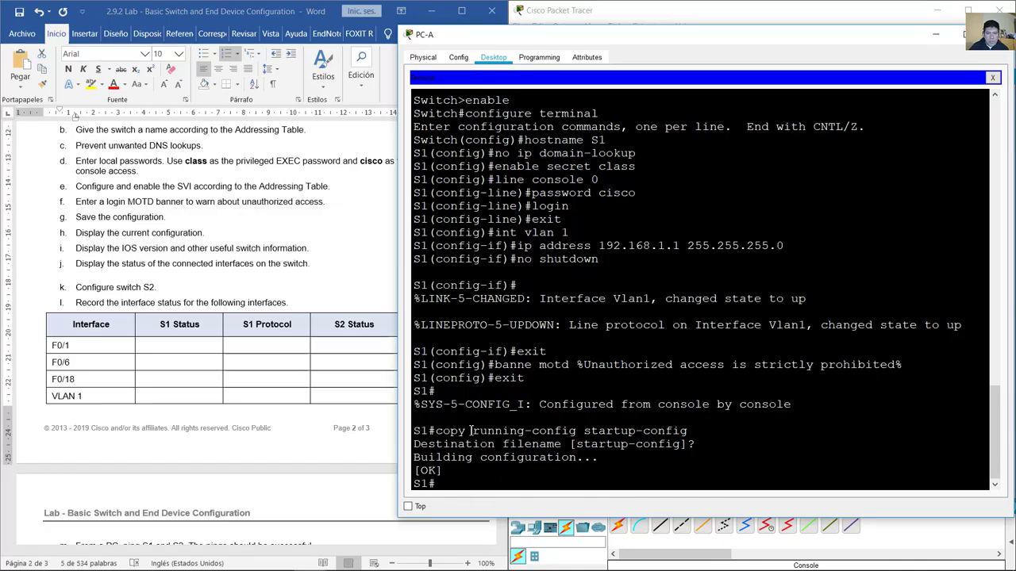
{"action": "left_click_drag", "start_coordinate": [473, 431], "coordinate": [585, 432]}
{"action": "left_click", "coordinate": [612, 479]}
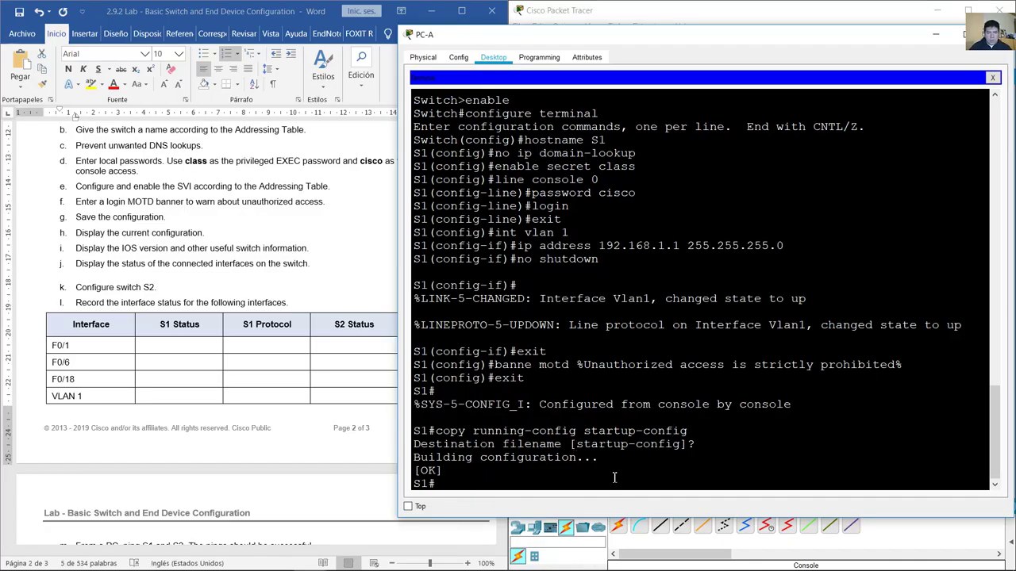
{"action": "key", "text": "Up"}
{"action": "key", "text": "Up"}
{"action": "key", "text": "Down"}
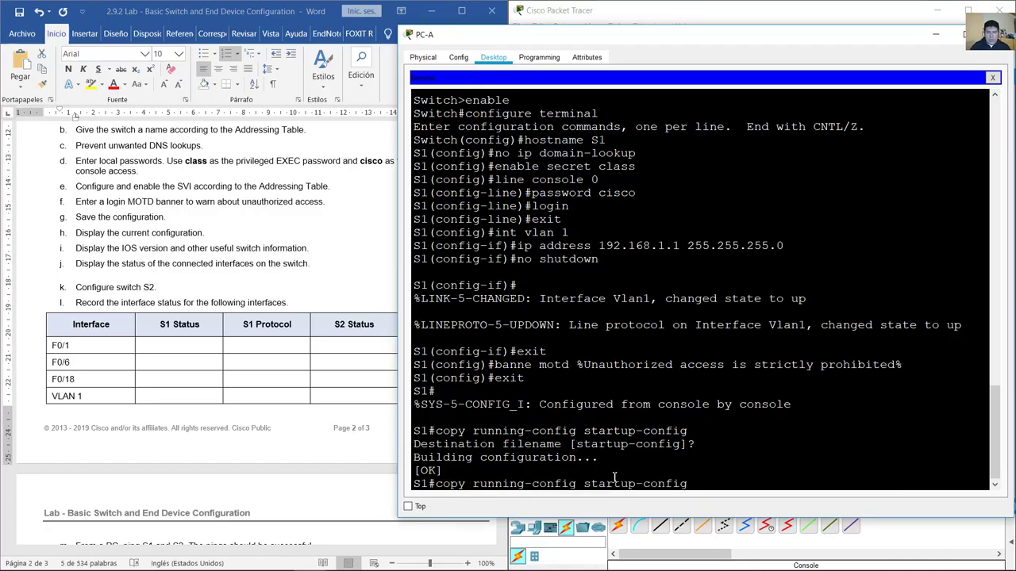
- Run show running-config and review the hostname, enable secret and no ip domain-lookup lines
{"action": "key", "text": "BackSpace"}
{"action": "key", "text": "BackSpace"}
{"action": "key", "text": "BackSpace"}
{"action": "key", "text": "BackSpace"}
{"action": "key", "text": "BackSpace"}
{"action": "key", "text": "BackSpace"}
{"action": "key", "text": "BackSpace"}
{"action": "key", "text": "BackSpace"}
{"action": "key", "text": "BackSpace"}
{"action": "key", "text": "BackSpace"}
{"action": "key", "text": "BackSpace"}
{"action": "key", "text": "BackSpace"}
{"action": "key", "text": "BackSpace"}
{"action": "key", "text": "BackSpace"}
{"action": "key", "text": "BackSpace"}
{"action": "key", "text": "BackSpace"}
{"action": "key", "text": "BackSpace"}
{"action": "key", "text": "BackSpace"}
{"action": "type", "text": "show"}
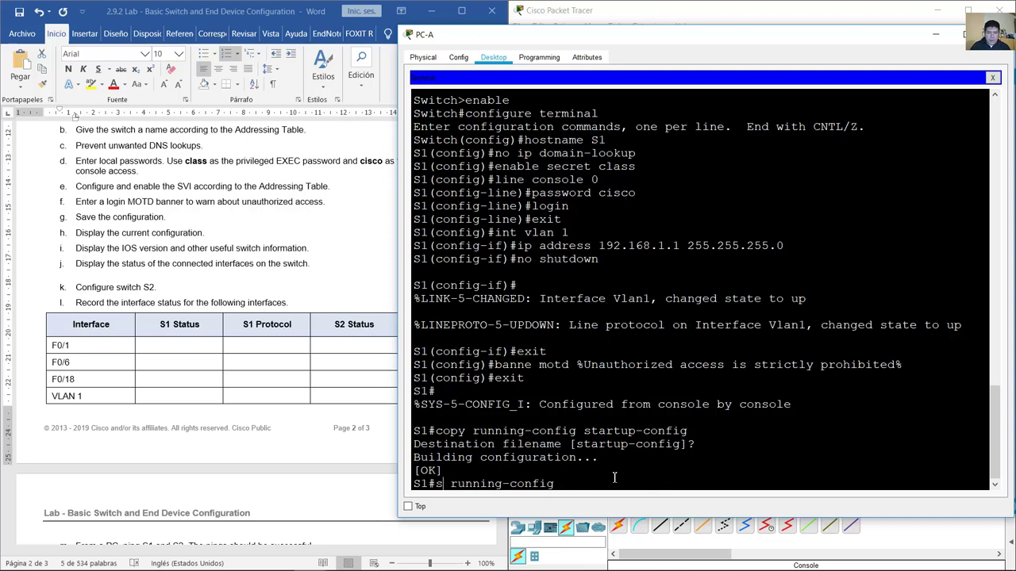
{"action": "key", "text": "Return"}
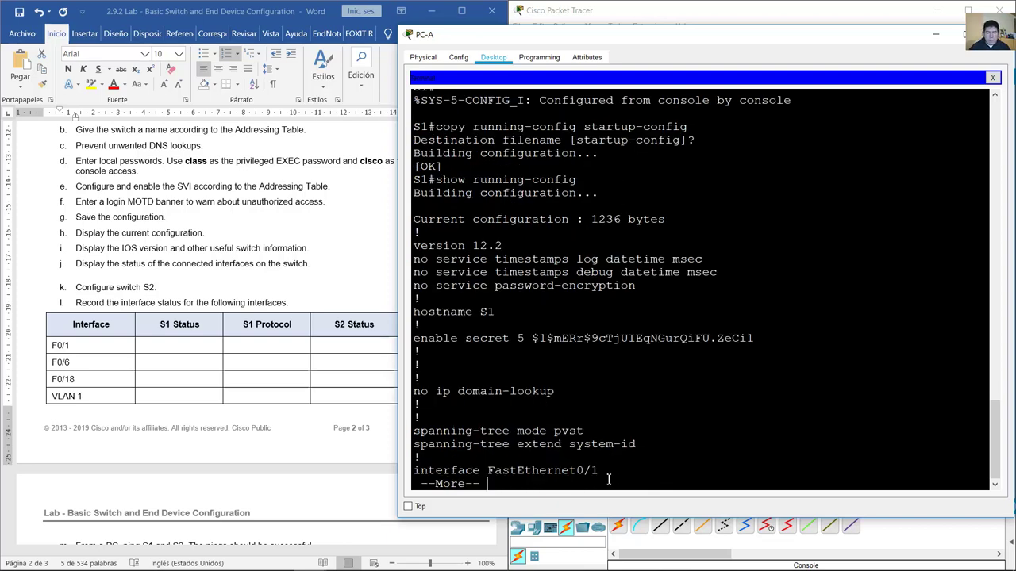
{"action": "left_click_drag", "start_coordinate": [443, 246], "coordinate": [550, 401]}
{"action": "left_click_drag", "start_coordinate": [428, 314], "coordinate": [782, 339]}
{"action": "left_click", "coordinate": [563, 340]}
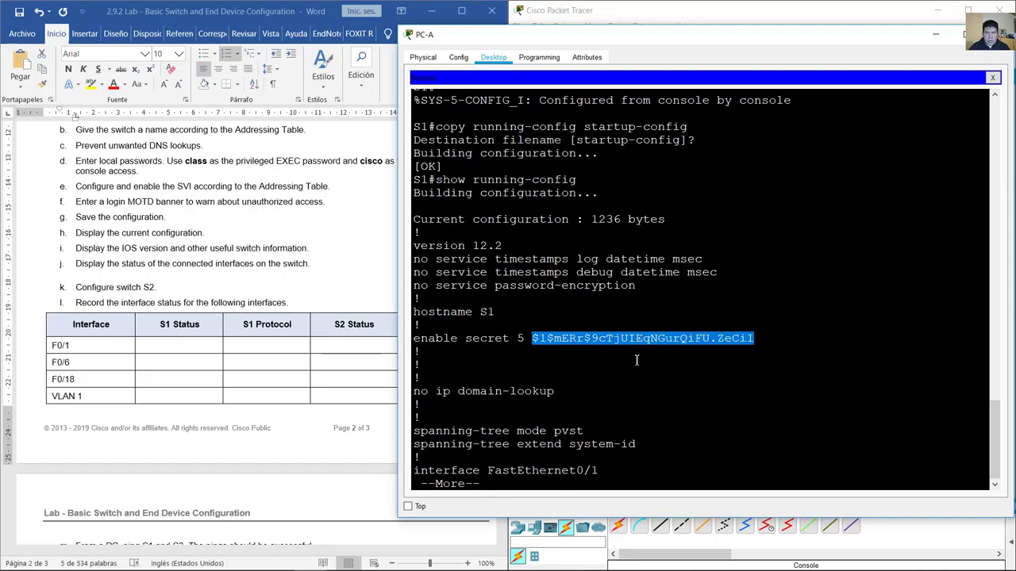
{"action": "left_click", "coordinate": [561, 379]}
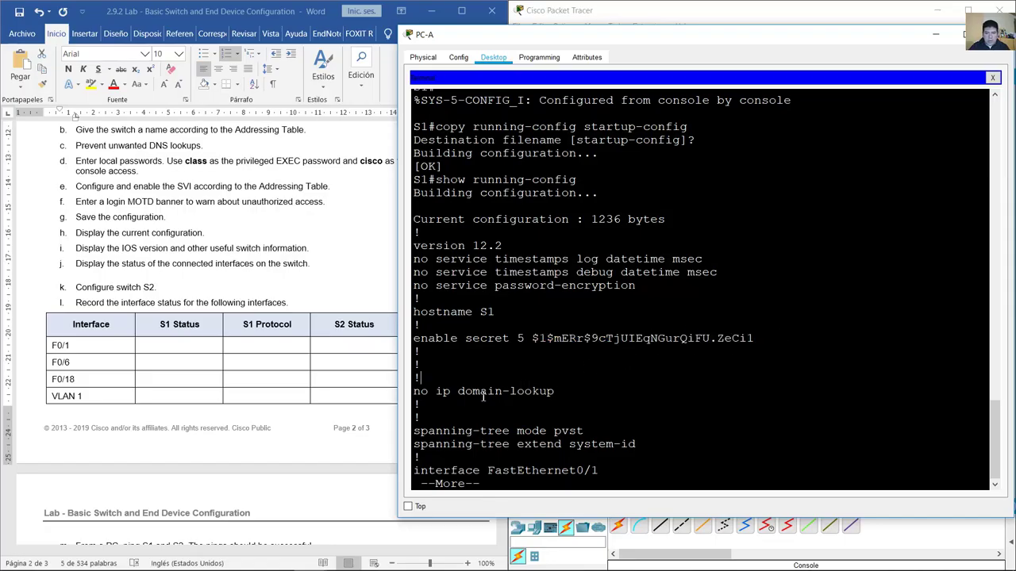
{"action": "left_click_drag", "start_coordinate": [451, 391], "coordinate": [421, 405]}
- Page through the FastEthernet interfaces, Vlan1 address, MOTD banner and console line settings
{"action": "key", "text": "space"}
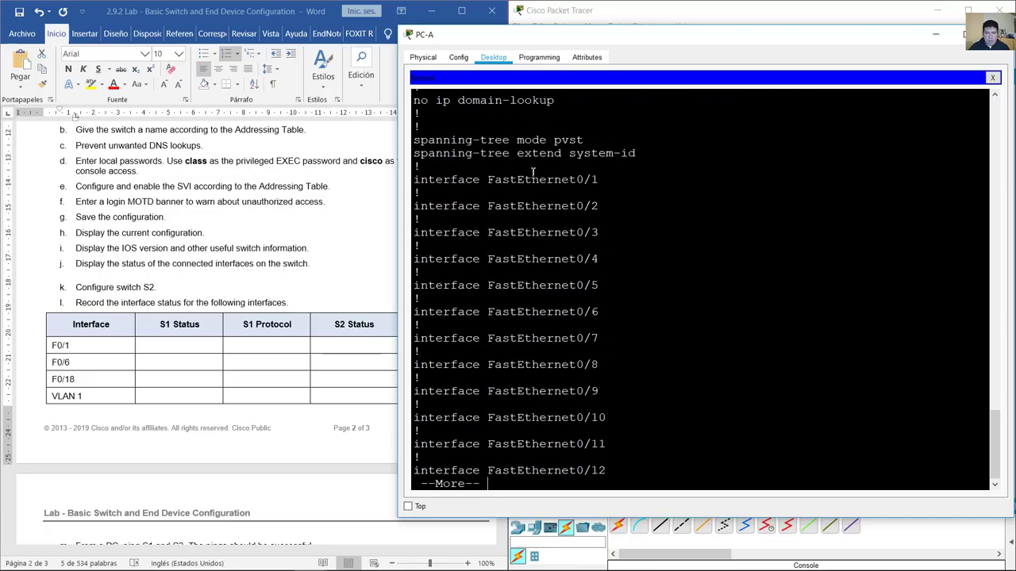
{"action": "left_click_drag", "start_coordinate": [533, 173], "coordinate": [644, 469]}
{"action": "key", "text": "space"}
{"action": "key", "text": "space"}
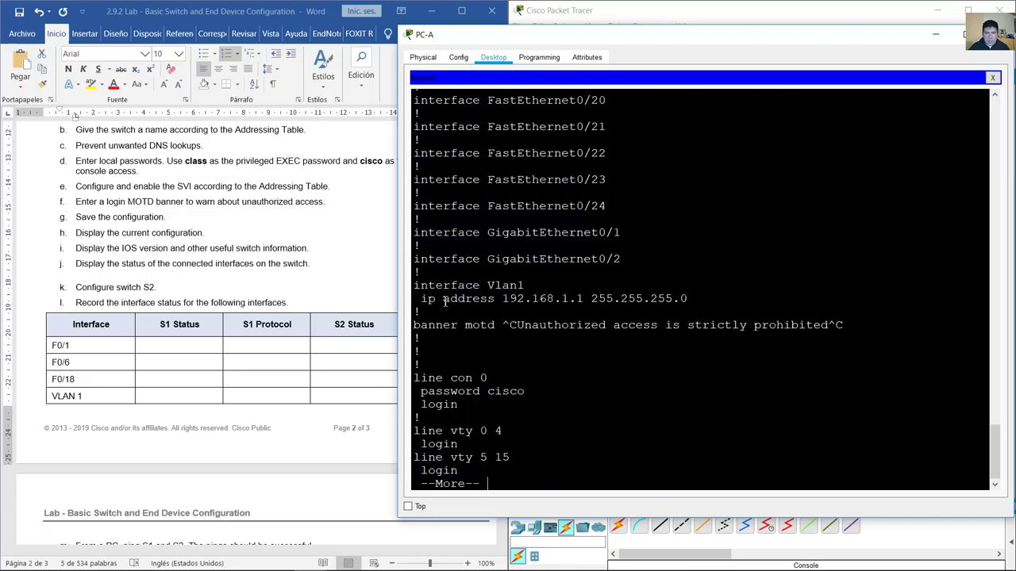
{"action": "left_click_drag", "start_coordinate": [414, 284], "coordinate": [703, 296]}
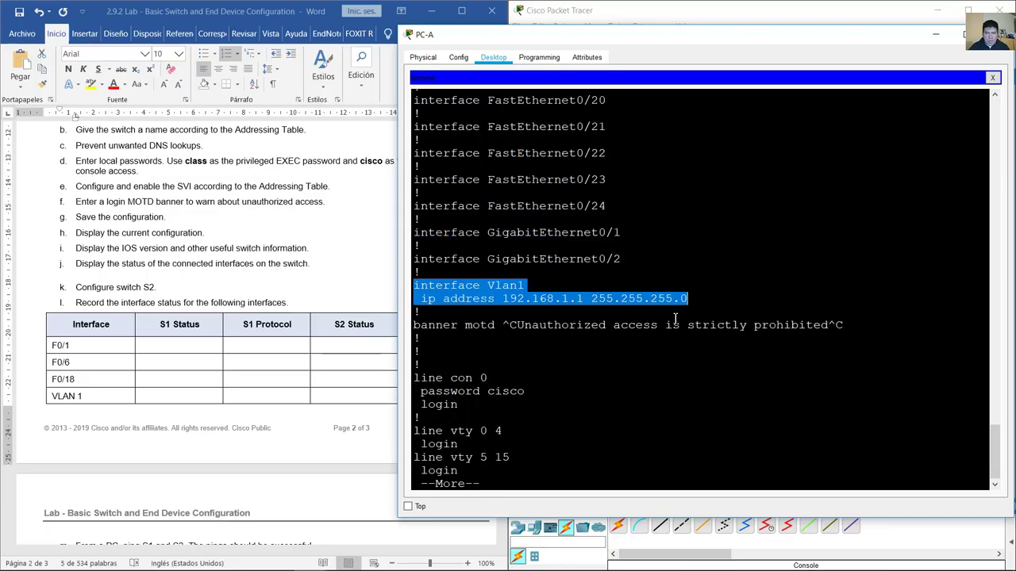
{"action": "left_click_drag", "start_coordinate": [450, 325], "coordinate": [844, 327]}
{"action": "left_click", "coordinate": [575, 357]}
{"action": "key", "text": "space"}
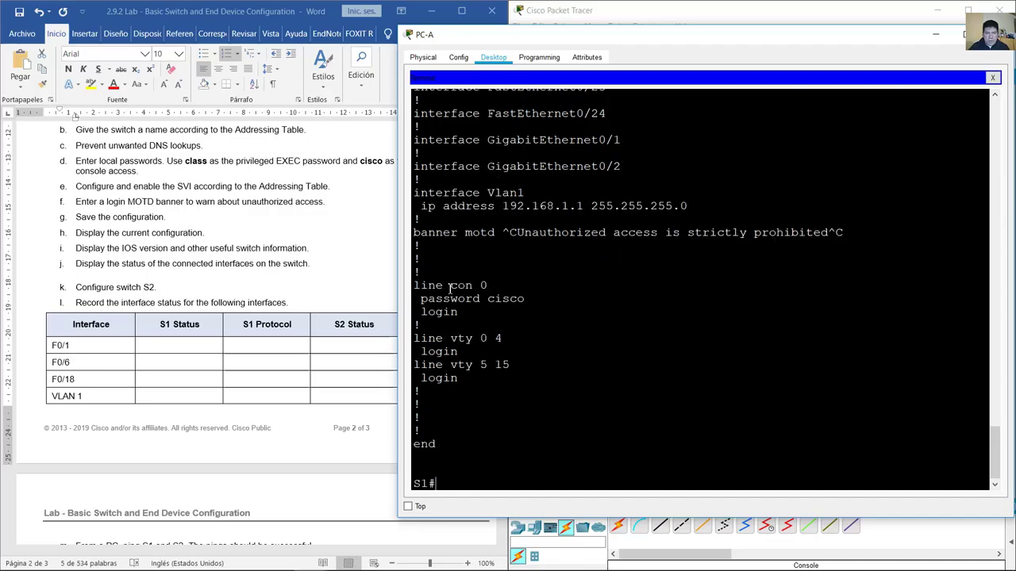
{"action": "mouse_move", "coordinate": [450, 286]}
{"action": "left_mouse_down"}
{"action": "mouse_move", "coordinate": [496, 314]}
{"action": "mouse_move", "coordinate": [394, 316]}
{"action": "left_mouse_up"}
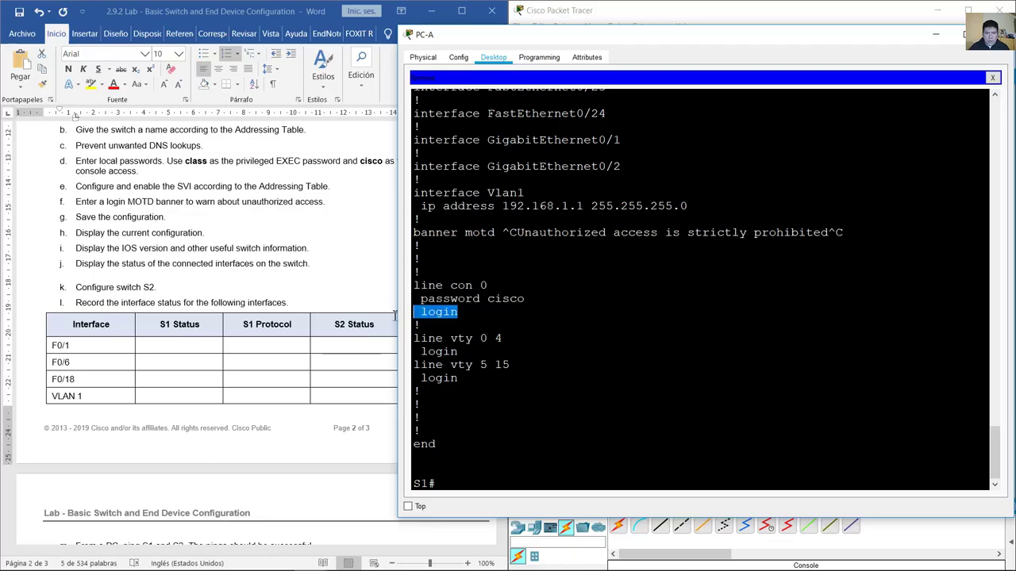
{"action": "left_click", "coordinate": [479, 461]}
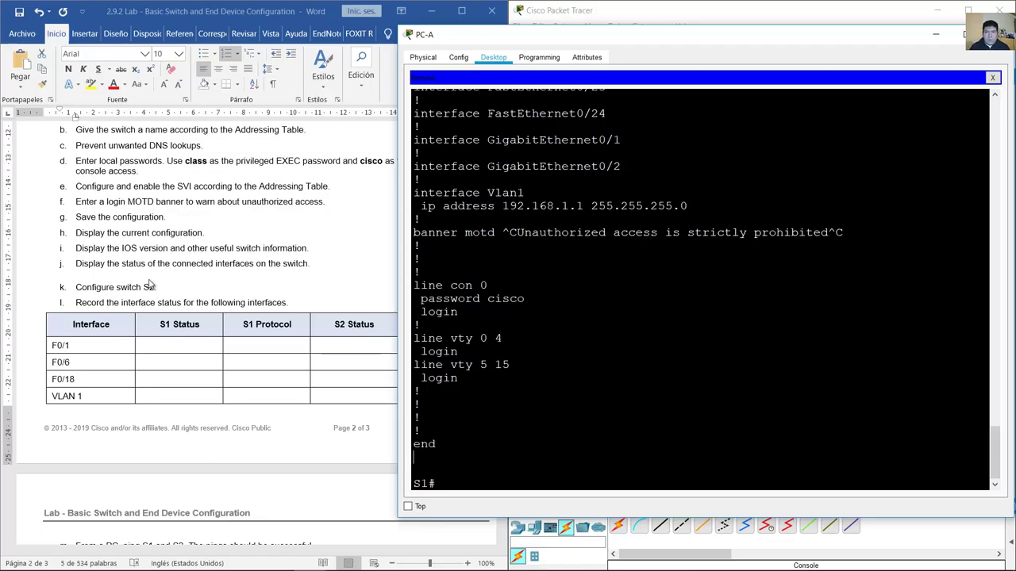
- Recall and rerun show running-config, stopping at the --More-- prompt
{"action": "left_click", "coordinate": [588, 364]}
{"action": "key", "text": "Up"}
{"action": "key", "text": "Return"}
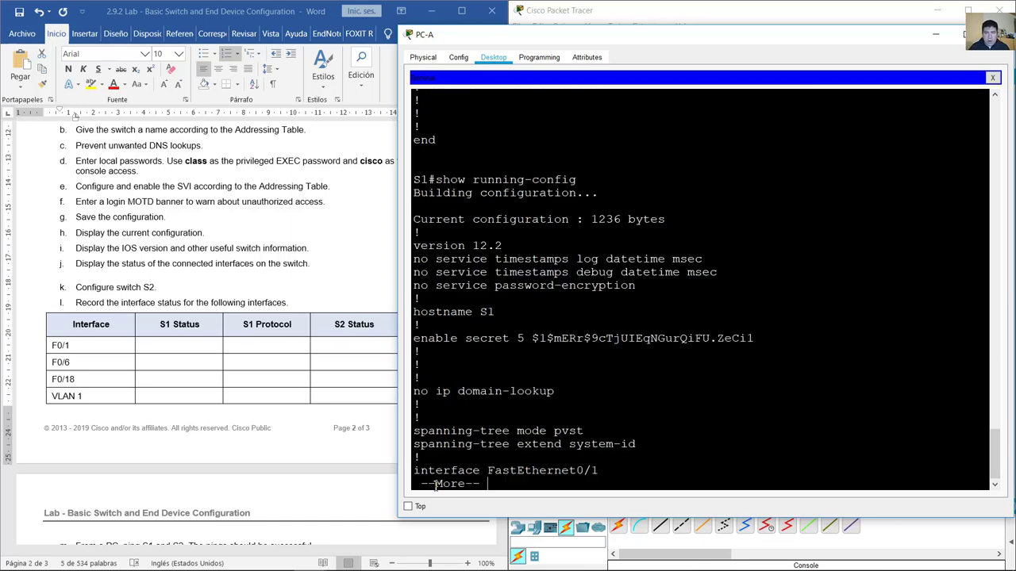
{"action": "left_click_drag", "start_coordinate": [435, 486], "coordinate": [481, 485]}
{"action": "left_click", "coordinate": [490, 485]}
- Finish the running-config listing, then run show version and page through to the configuration register
{"action": "key", "text": "space"}
{"action": "key", "text": "space"}
{"action": "key", "text": "space"}
{"action": "key", "text": "space"}
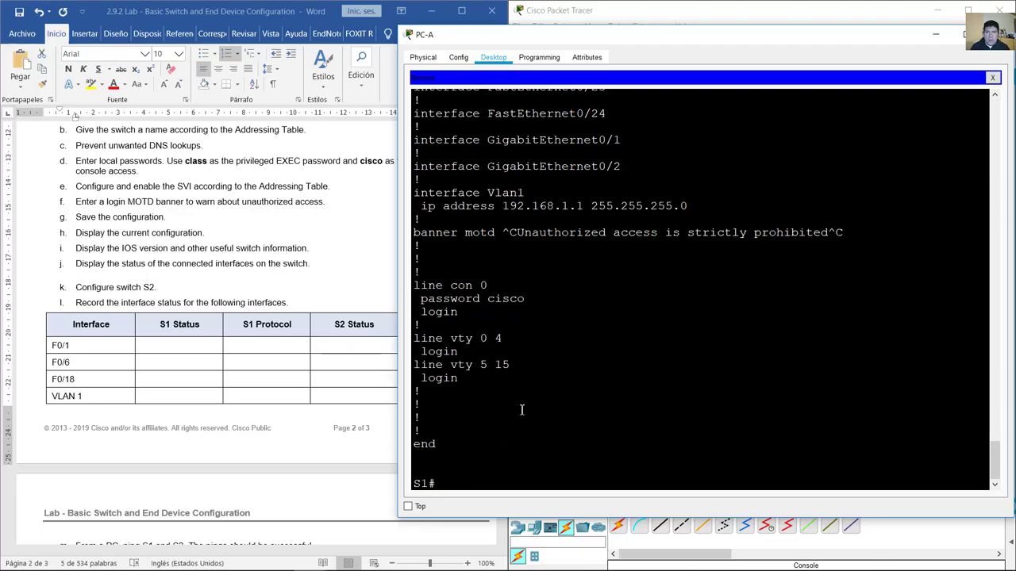
{"action": "mouse_move", "coordinate": [205, 233]}
{"action": "left_mouse_down"}
{"action": "mouse_move", "coordinate": [78, 252]}
{"action": "mouse_move", "coordinate": [219, 246]}
{"action": "left_mouse_up"}
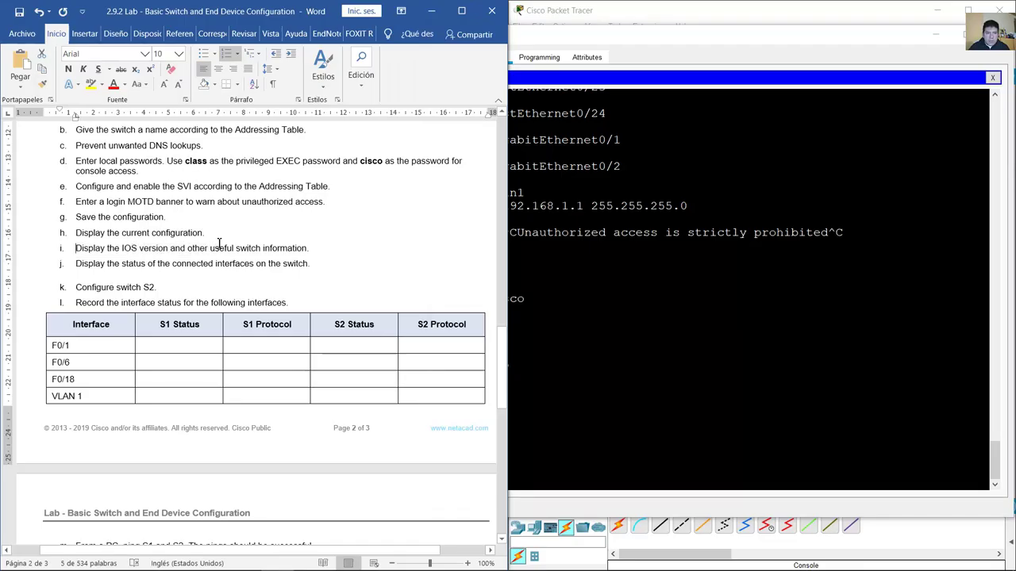
{"action": "left_click", "coordinate": [304, 249], "text": "shift"}
{"action": "left_click", "coordinate": [680, 403]}
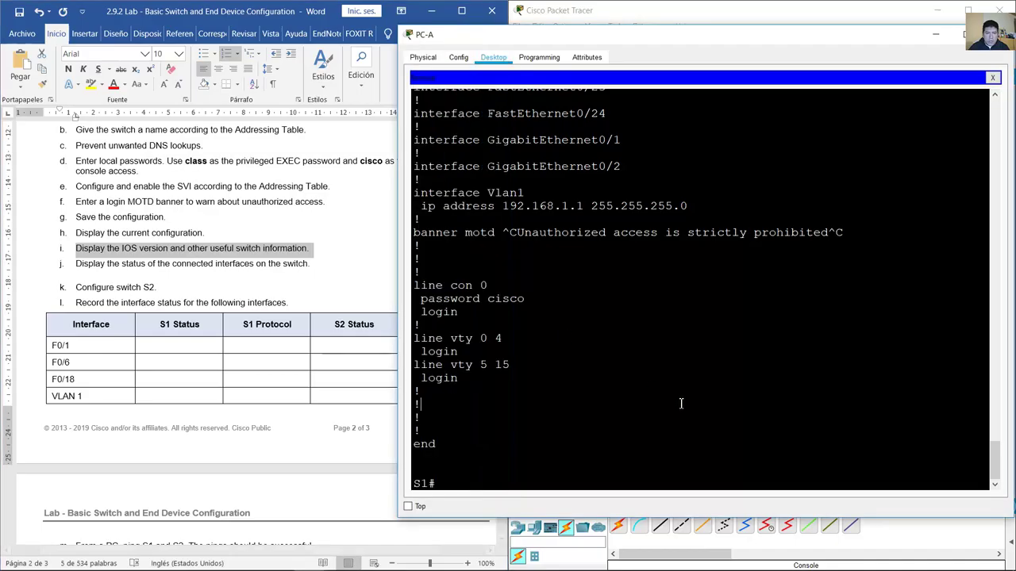
{"action": "type", "text": "show ve"}
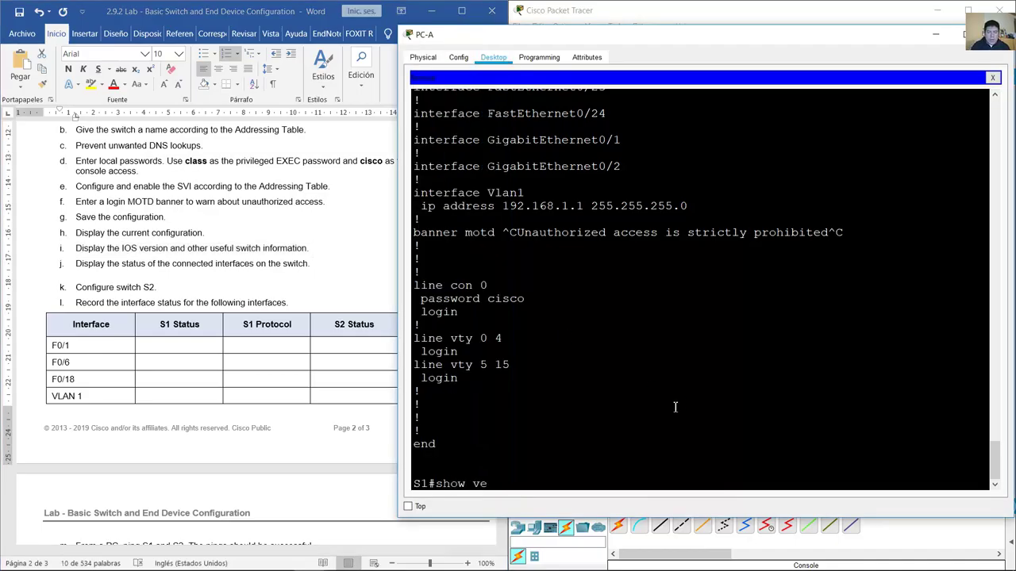
{"action": "type", "text": "rsion"}
{"action": "key", "text": "Return"}
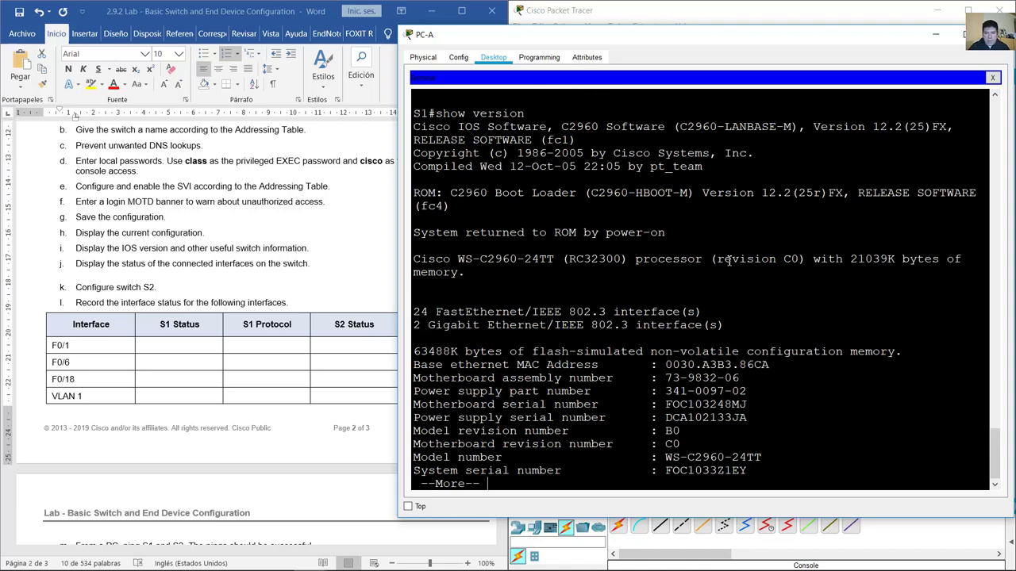
{"action": "left_click_drag", "start_coordinate": [436, 193], "coordinate": [510, 207]}
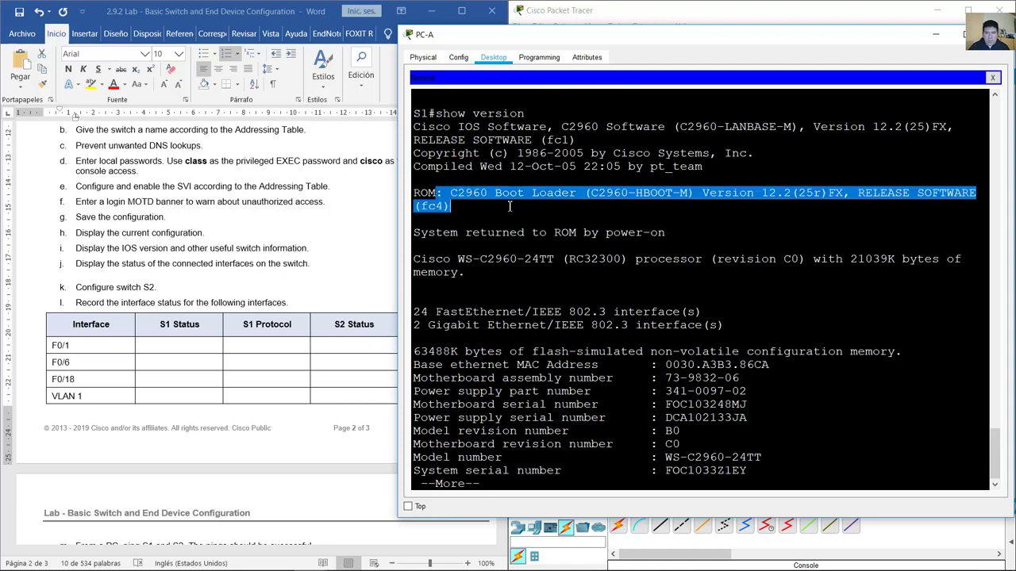
{"action": "left_click", "coordinate": [677, 204]}
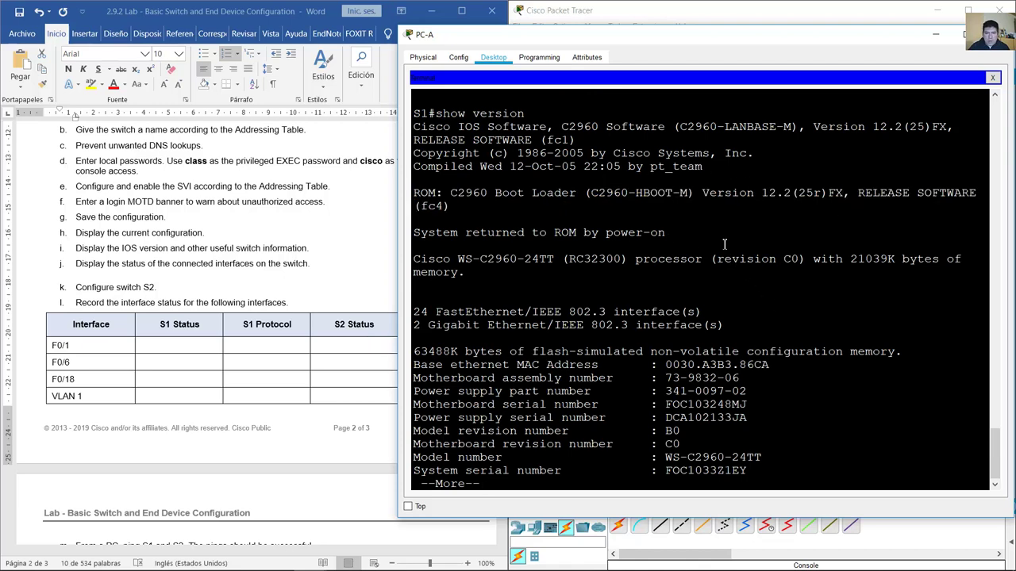
{"action": "key", "text": "space"}
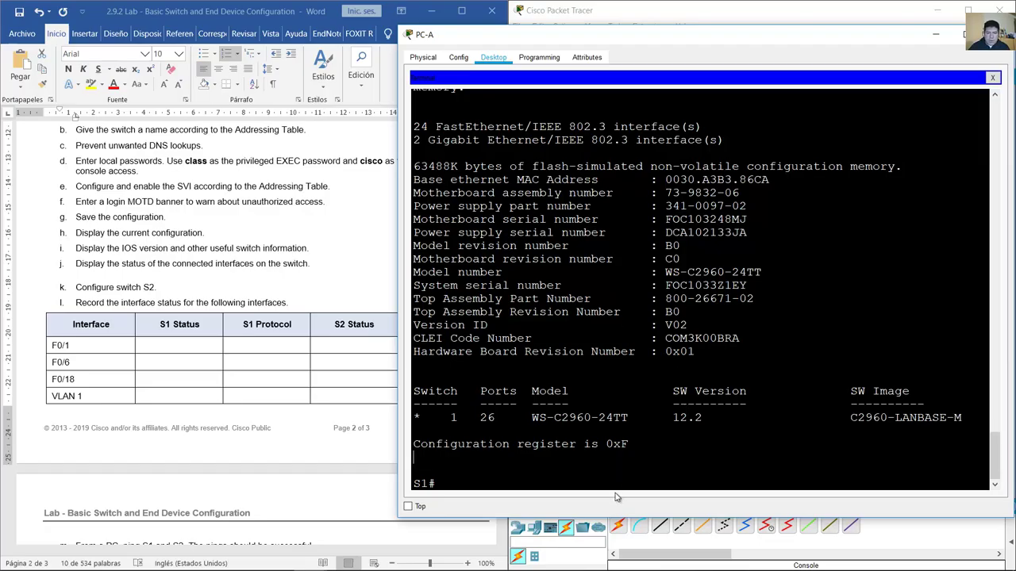
- Run show flash: to list the c2960-lanbase-mz.122-25.FX.bin image and config.text
{"action": "type", "text": "show flash:"}
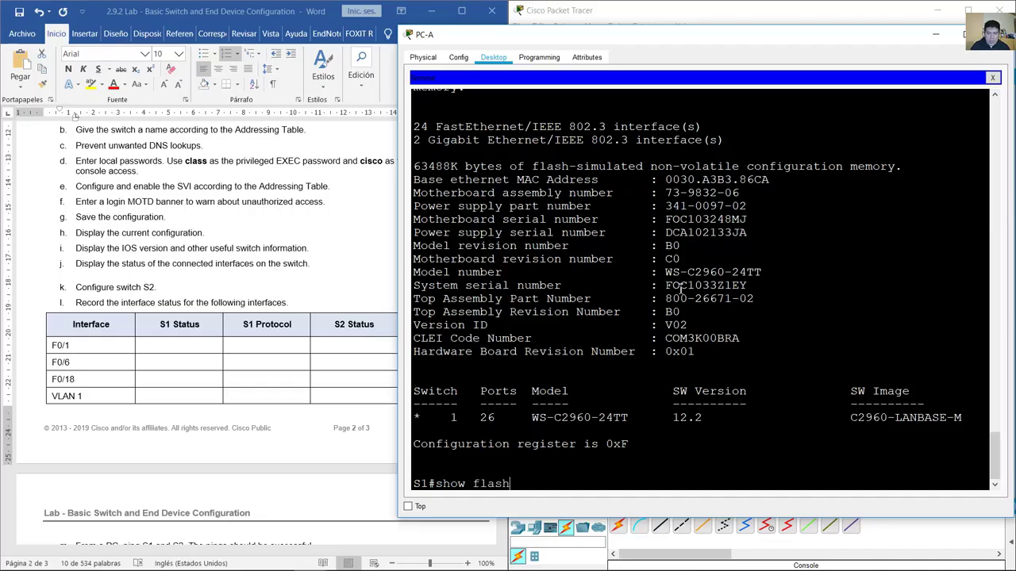
{"action": "key", "text": "Return"}
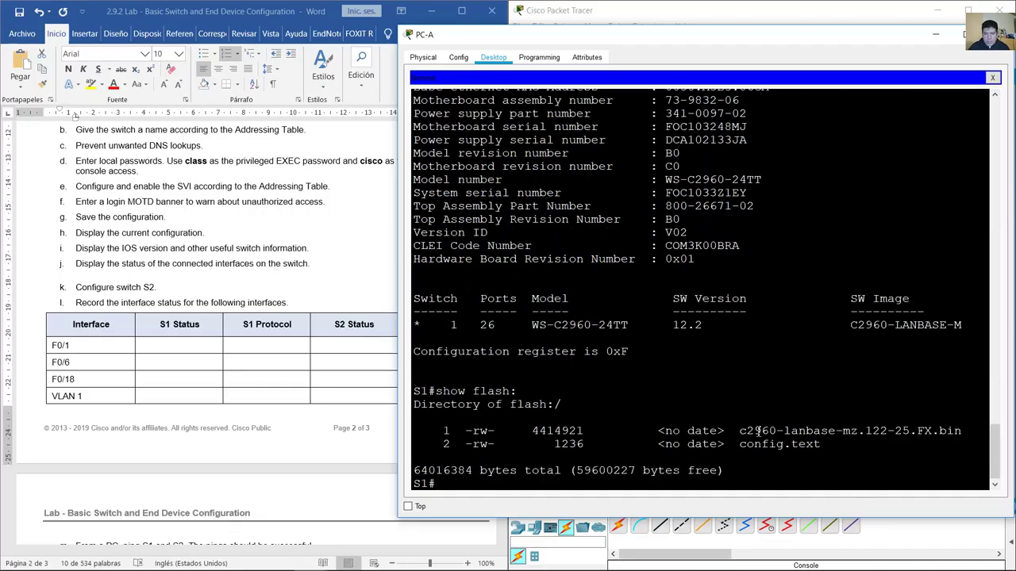
{"action": "left_click_drag", "start_coordinate": [746, 430], "coordinate": [959, 430]}
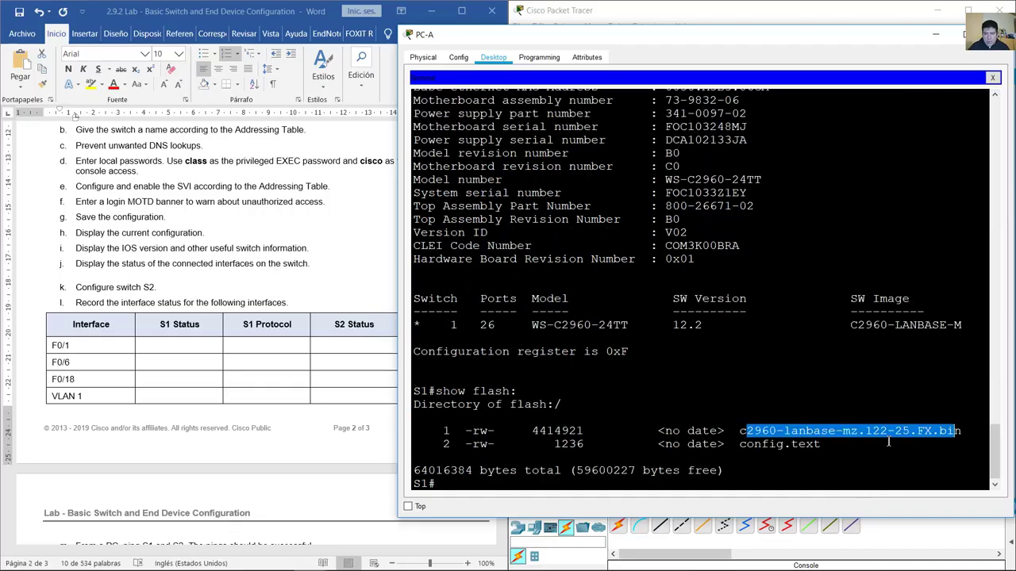
{"action": "left_click", "coordinate": [867, 434]}
{"action": "left_click_drag", "start_coordinate": [866, 431], "coordinate": [889, 431]}
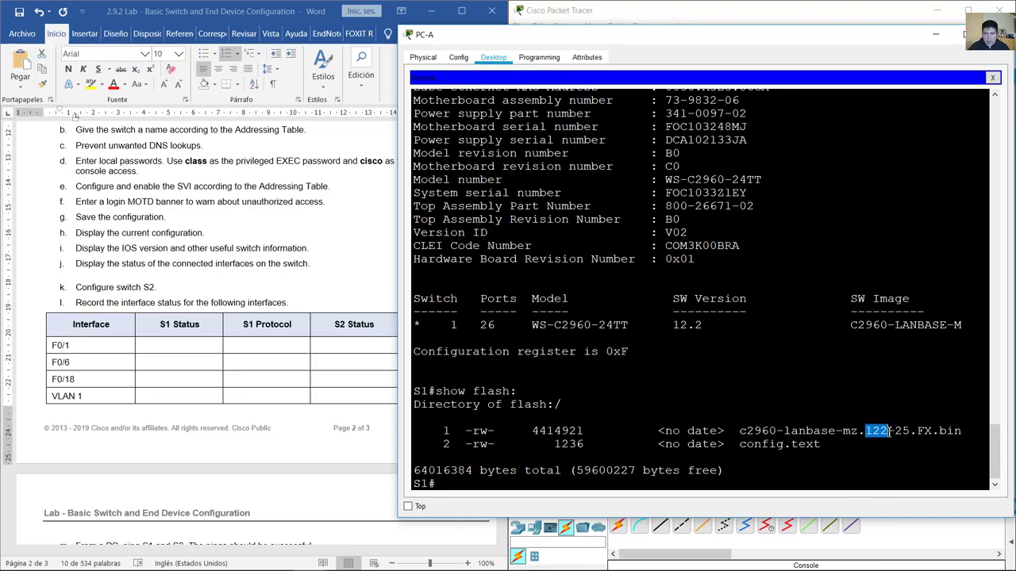
{"action": "left_click", "coordinate": [563, 471]}
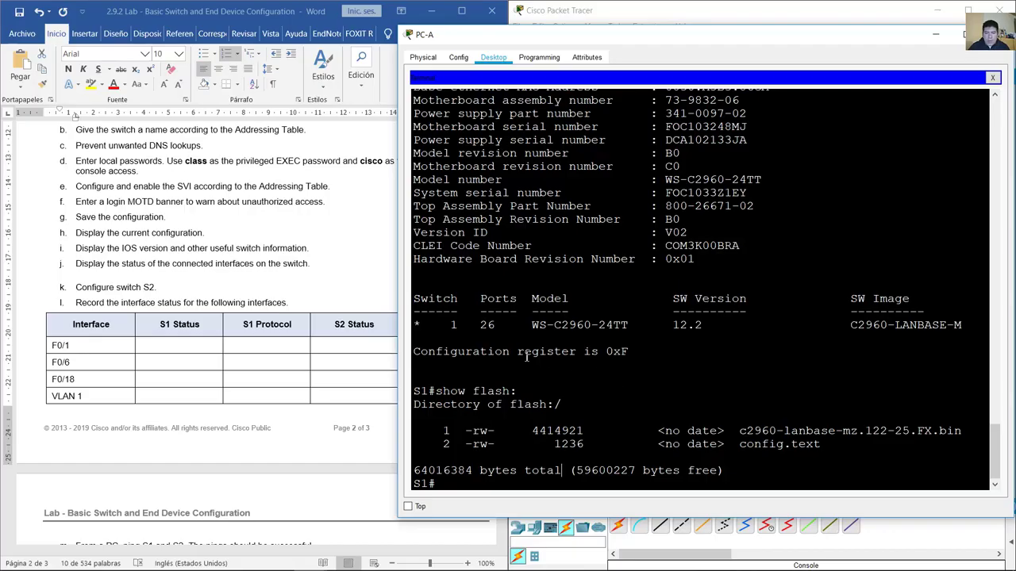
- Review the 12.2 software version, switch model and C2960 image name in the output
{"action": "scroll", "coordinate": [527, 357], "scroll_direction": "up", "scroll_amount": 7}
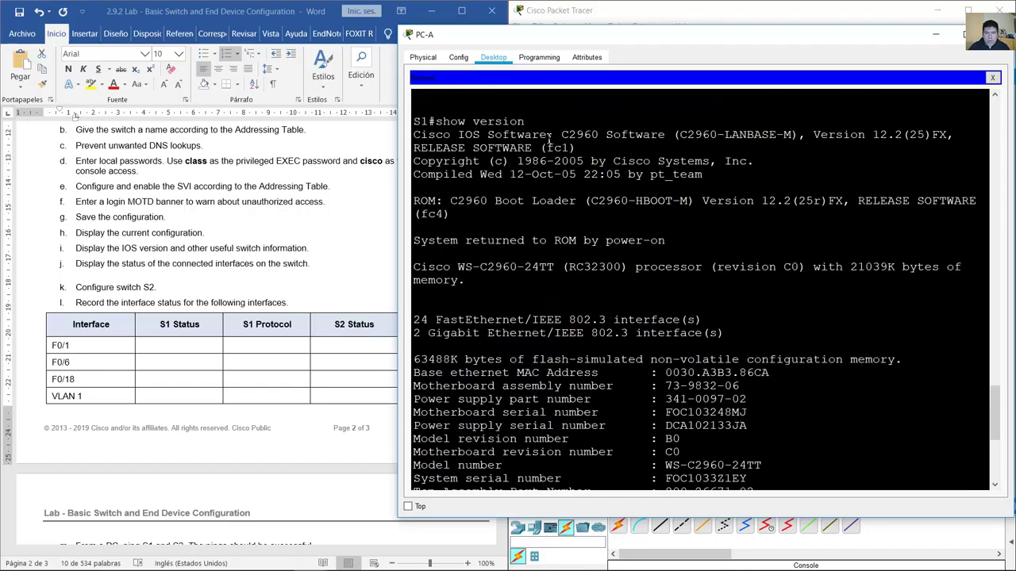
{"action": "left_click_drag", "start_coordinate": [435, 121], "coordinate": [526, 122]}
{"action": "scroll", "coordinate": [821, 321], "scroll_direction": "down", "scroll_amount": 7}
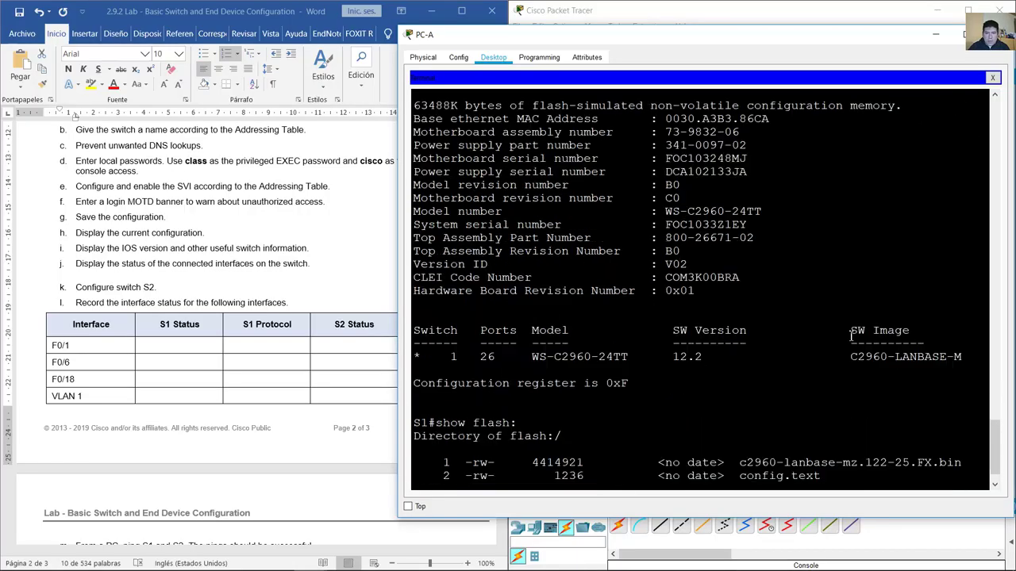
{"action": "left_click_drag", "start_coordinate": [672, 323], "coordinate": [697, 323]}
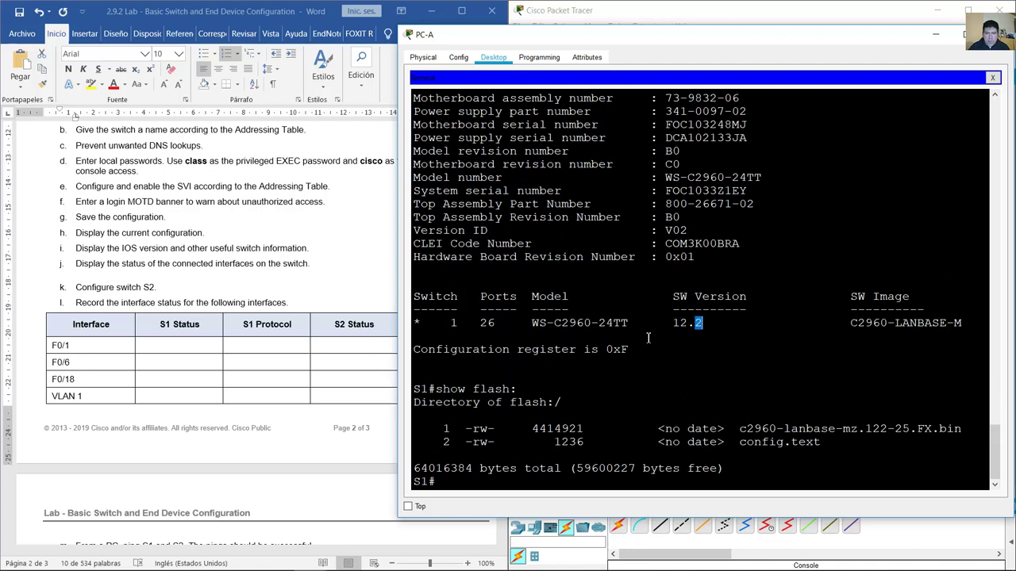
{"action": "left_click_drag", "start_coordinate": [520, 333], "coordinate": [703, 325]}
{"action": "left_click", "coordinate": [698, 326]}
{"action": "left_click_drag", "start_coordinate": [850, 324], "coordinate": [881, 324]}
- Mark the IOS version and interface status tasks in the lab sheet, then return to S1
{"action": "left_click", "coordinate": [181, 269]}
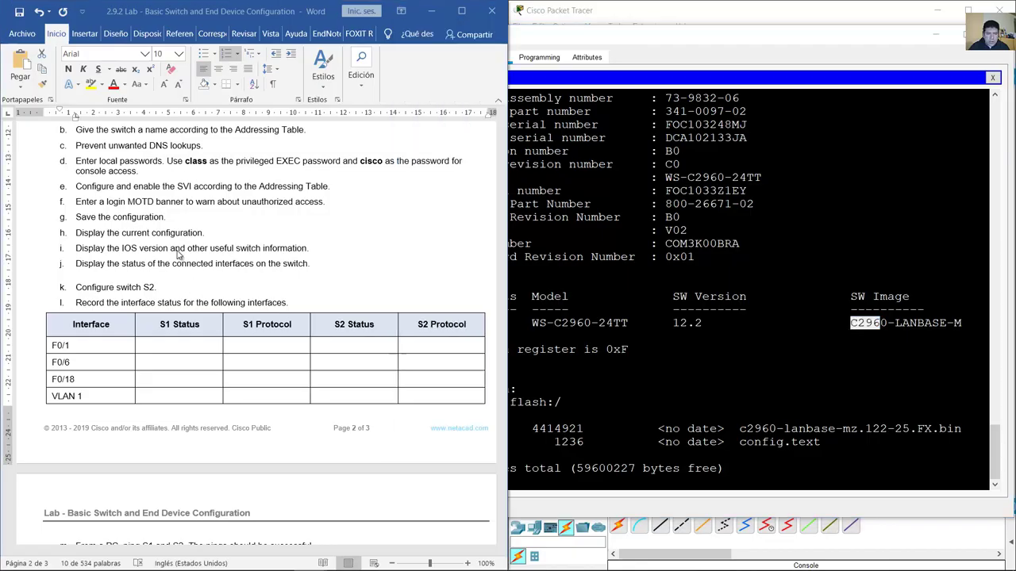
{"action": "triple_click", "coordinate": [177, 253]}
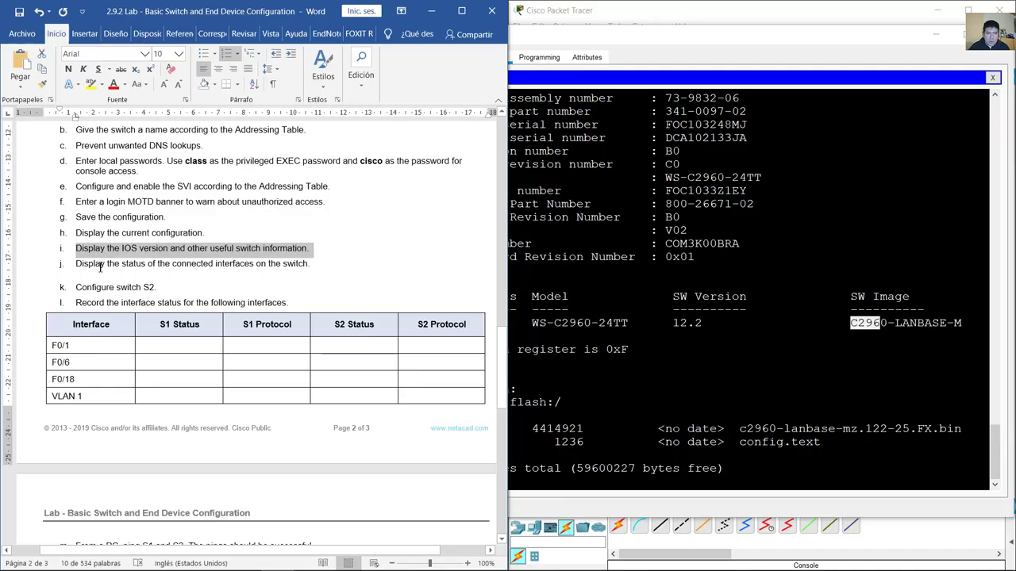
{"action": "left_click_drag", "start_coordinate": [78, 268], "coordinate": [310, 263]}
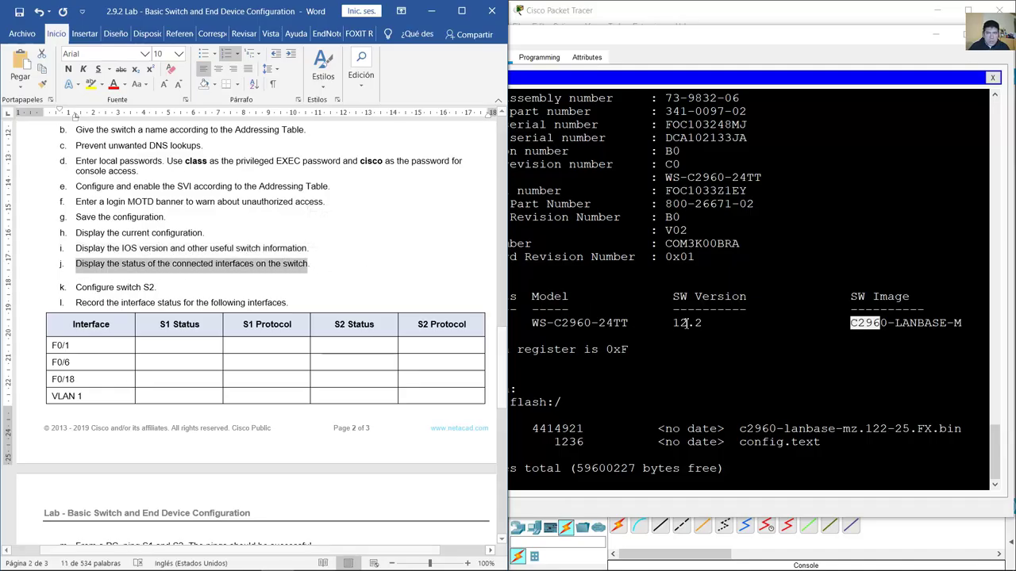
{"action": "left_click", "coordinate": [787, 347]}
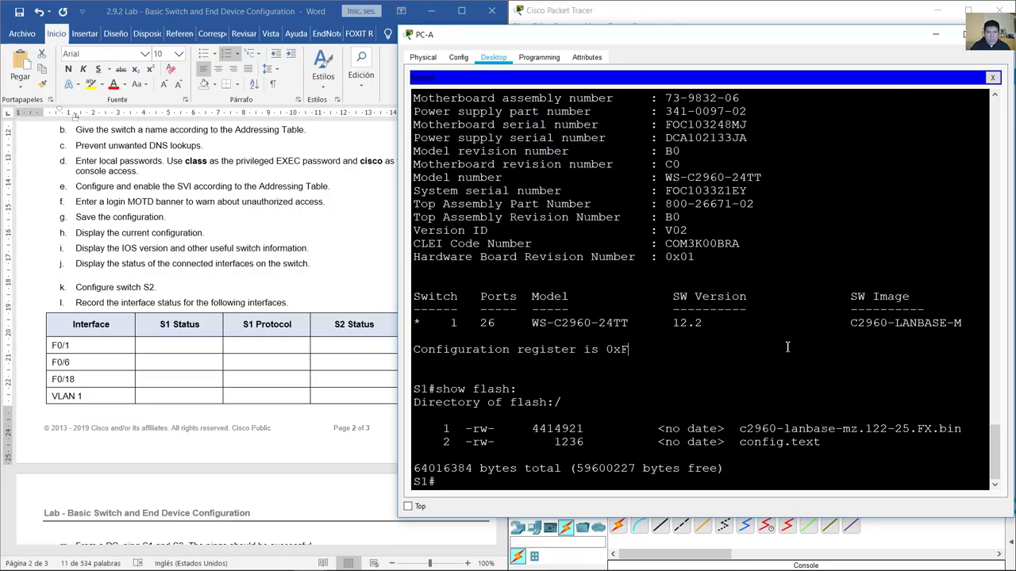
{"action": "left_click_drag", "start_coordinate": [446, 485], "coordinate": [412, 482]}
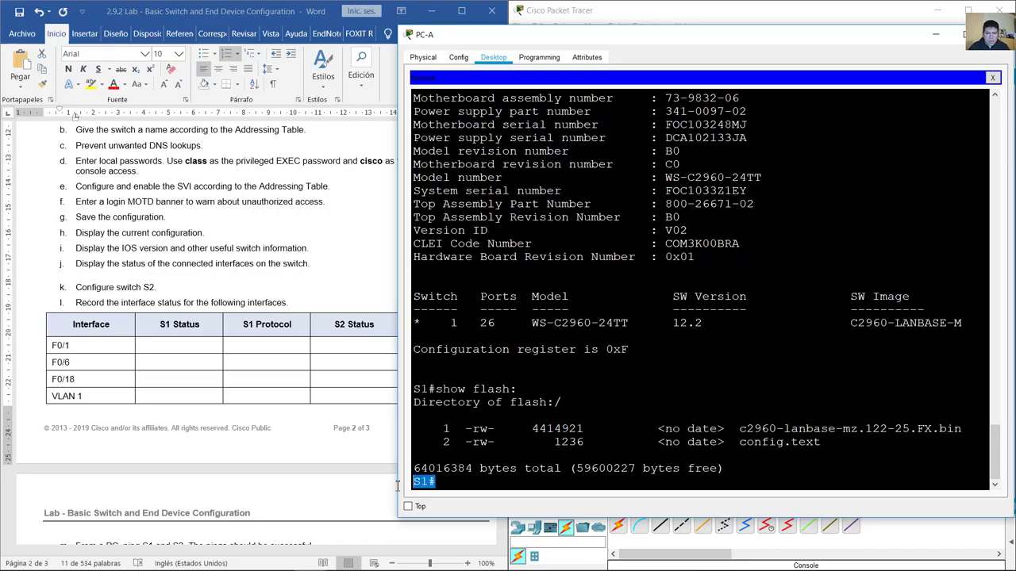
{"action": "left_click", "coordinate": [469, 487]}
- Run show ip interface brief and check the FastEthernet lines and Vlan1 at 192.168.1.1
{"action": "type", "text": "show ip inter"}
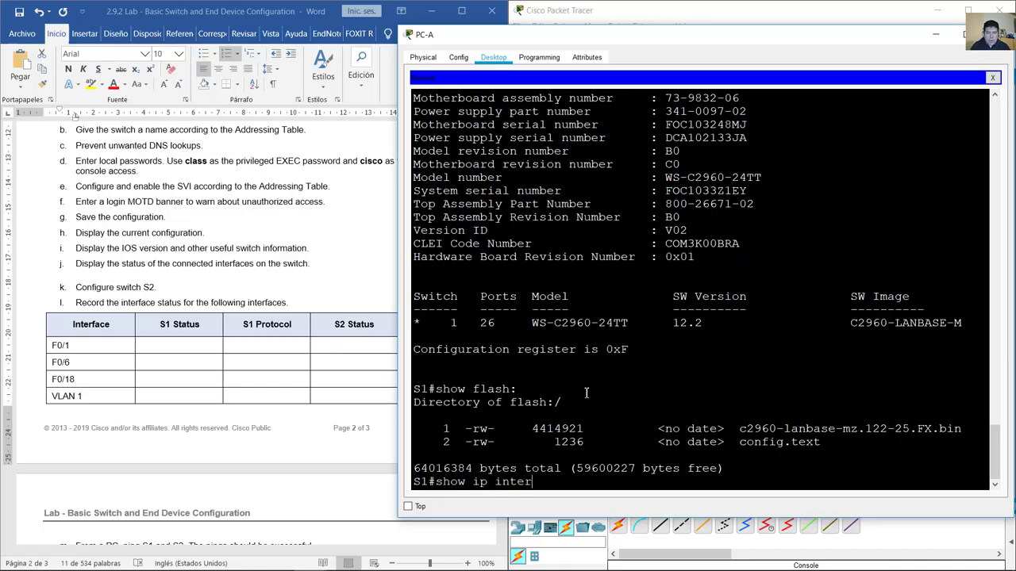
{"action": "type", "text": "face brief"}
{"action": "key", "text": "Return"}
{"action": "key", "text": "space"}
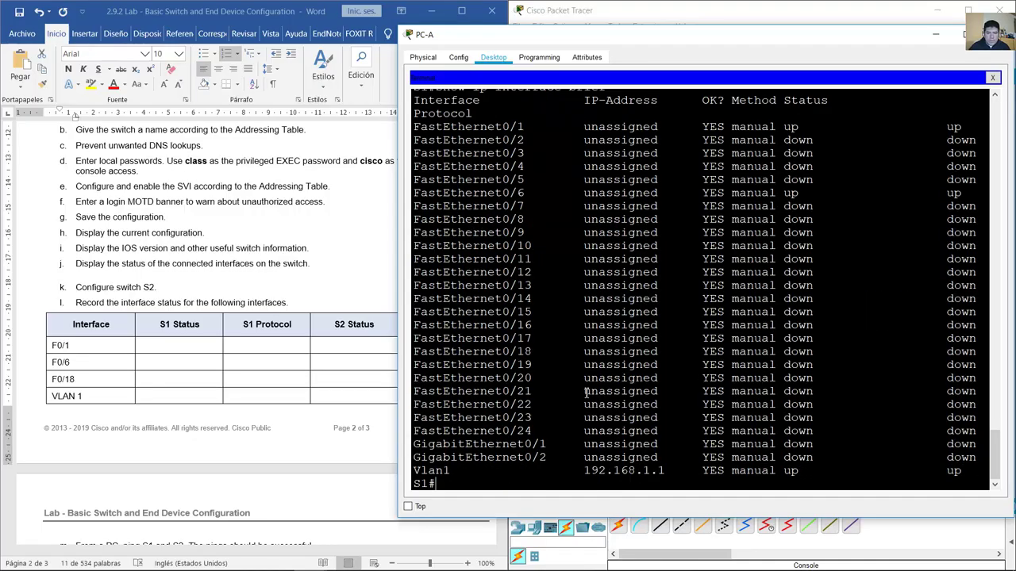
{"action": "left_click_drag", "start_coordinate": [476, 115], "coordinate": [867, 419]}
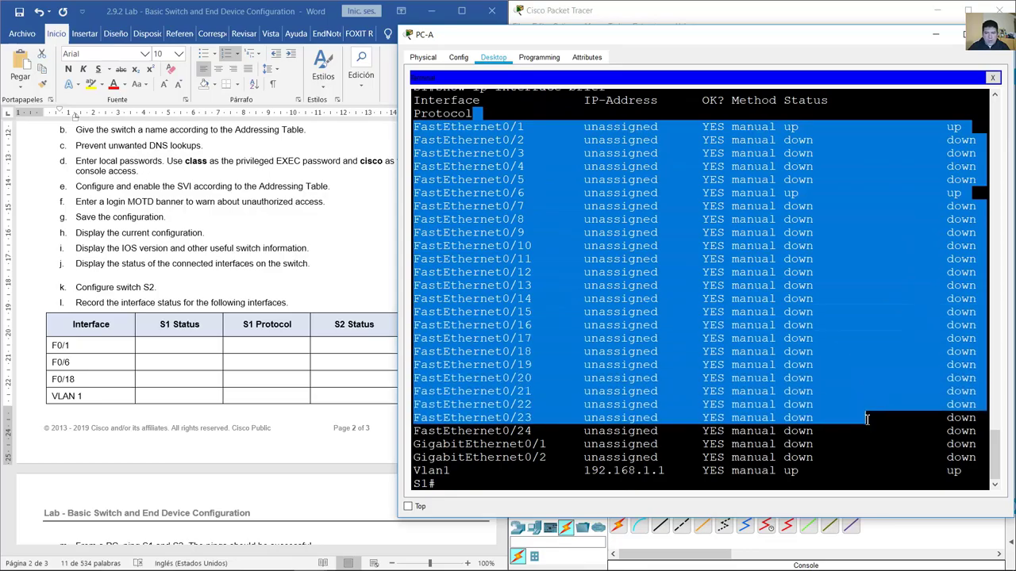
{"action": "left_click_drag", "start_coordinate": [416, 471], "coordinate": [679, 484]}
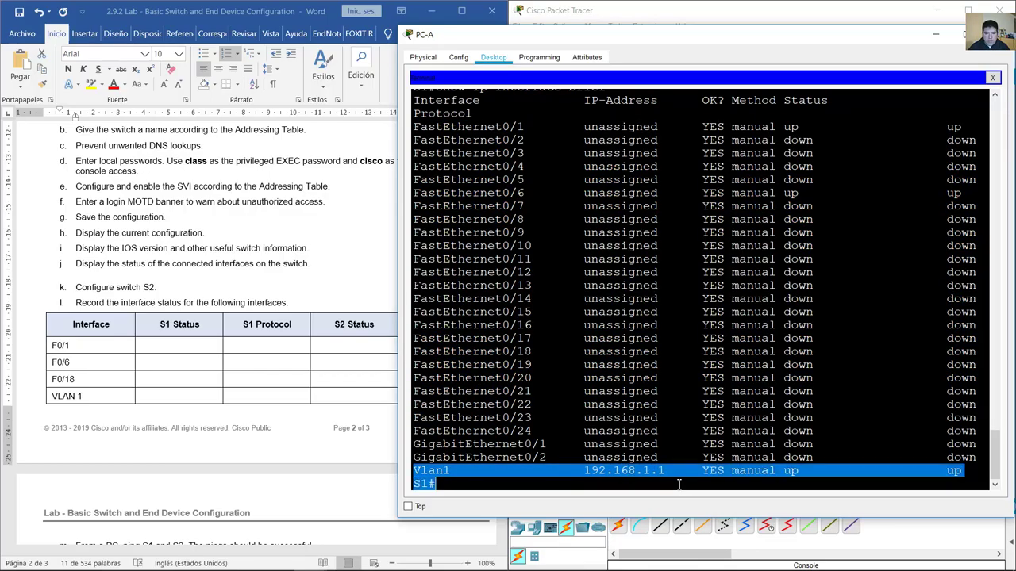
{"action": "left_click_drag", "start_coordinate": [932, 481], "coordinate": [962, 471]}
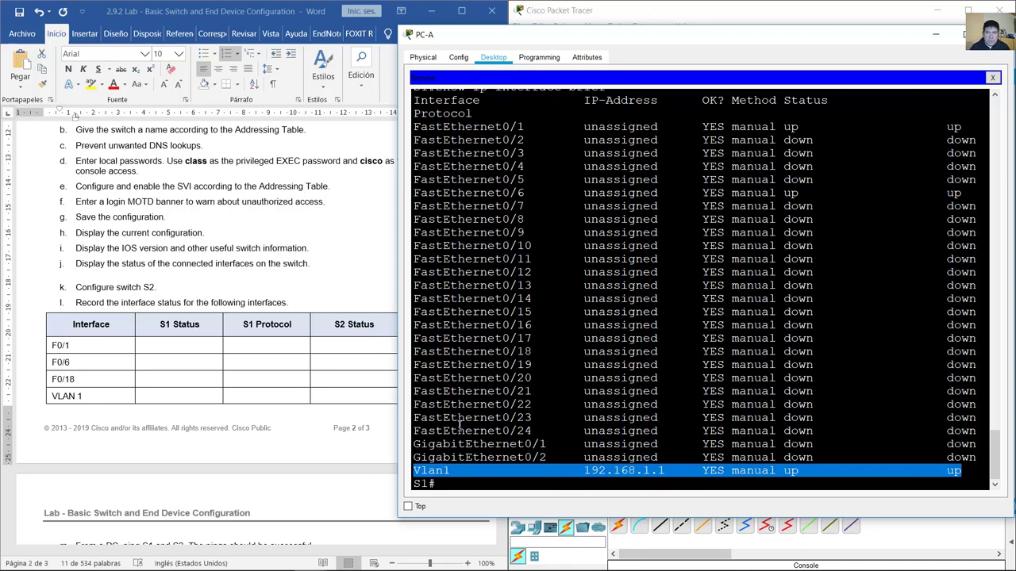
- Review steps j and k, Configure switch S2, in the lab sheet
{"action": "triple_click", "coordinate": [151, 264]}
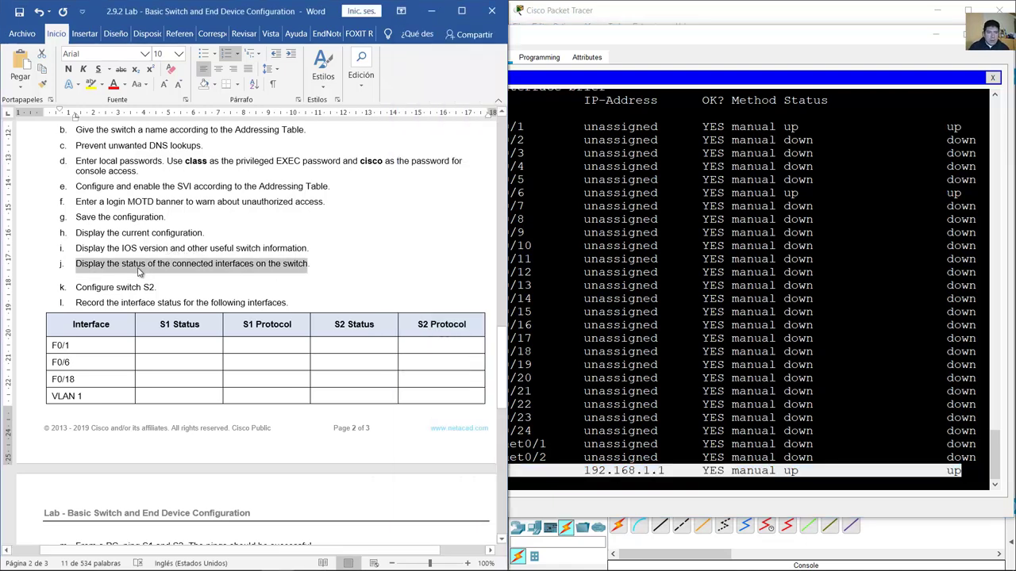
{"action": "left_click_drag", "start_coordinate": [111, 289], "coordinate": [159, 289]}
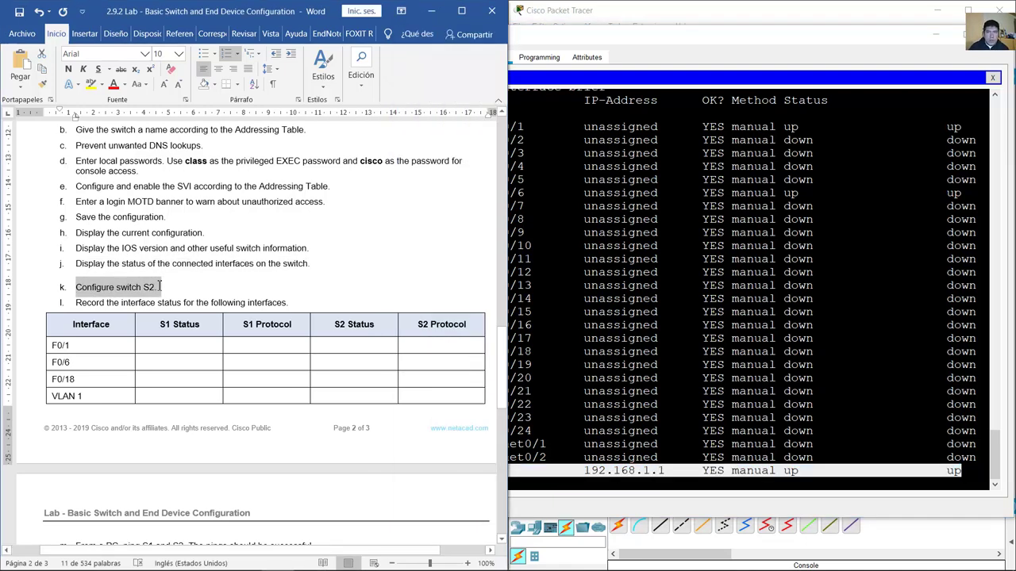
{"action": "left_click", "coordinate": [328, 252]}
{"action": "scroll", "coordinate": [238, 286], "scroll_direction": "up", "scroll_amount": 4}
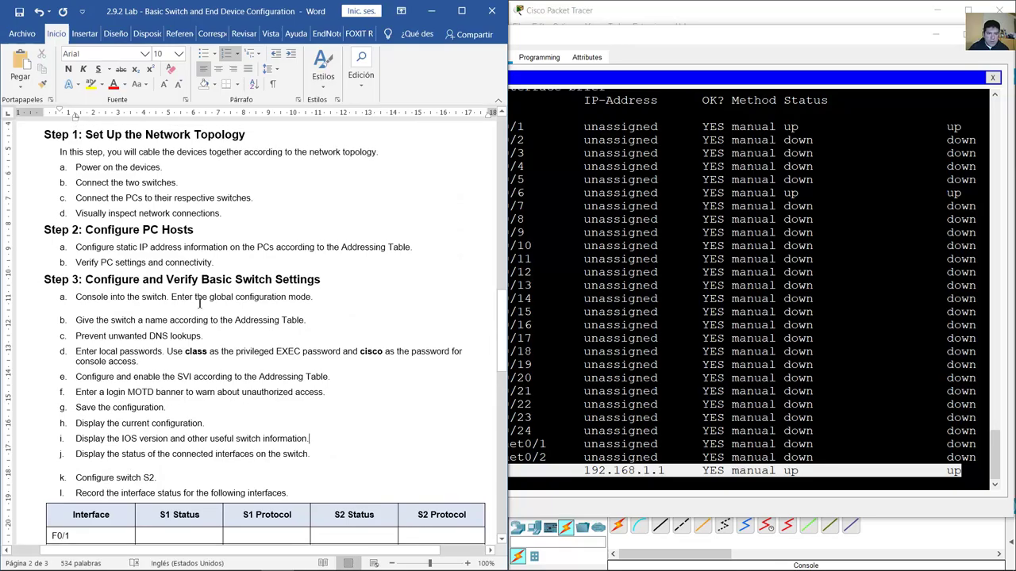
{"action": "left_click_drag", "start_coordinate": [77, 296], "coordinate": [289, 484]}
- Connect a console cable from PC-B's RS 232 port to S2's Console port
{"action": "left_click", "coordinate": [936, 35]}
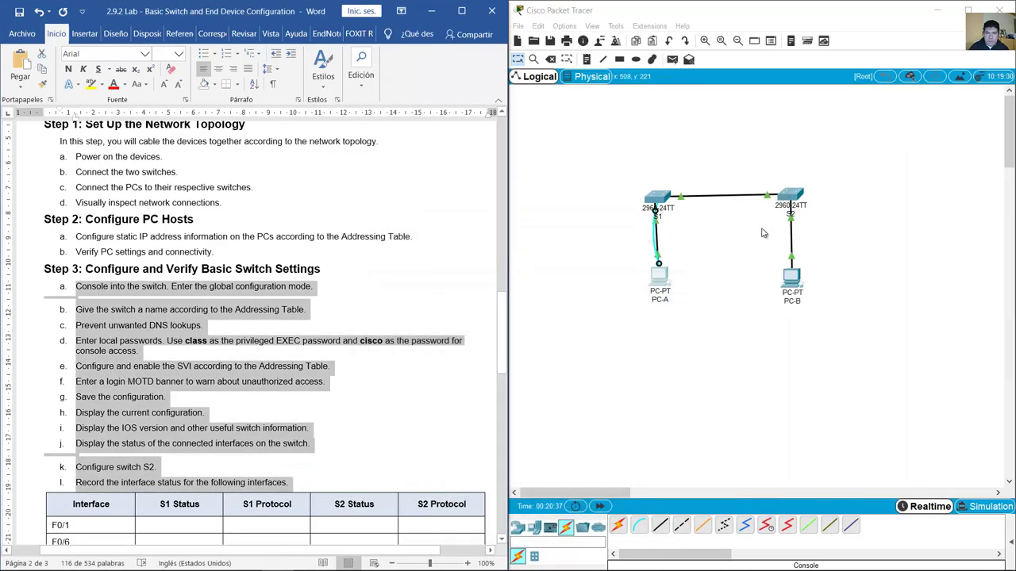
{"action": "left_click", "coordinate": [635, 528]}
{"action": "left_click", "coordinate": [793, 278]}
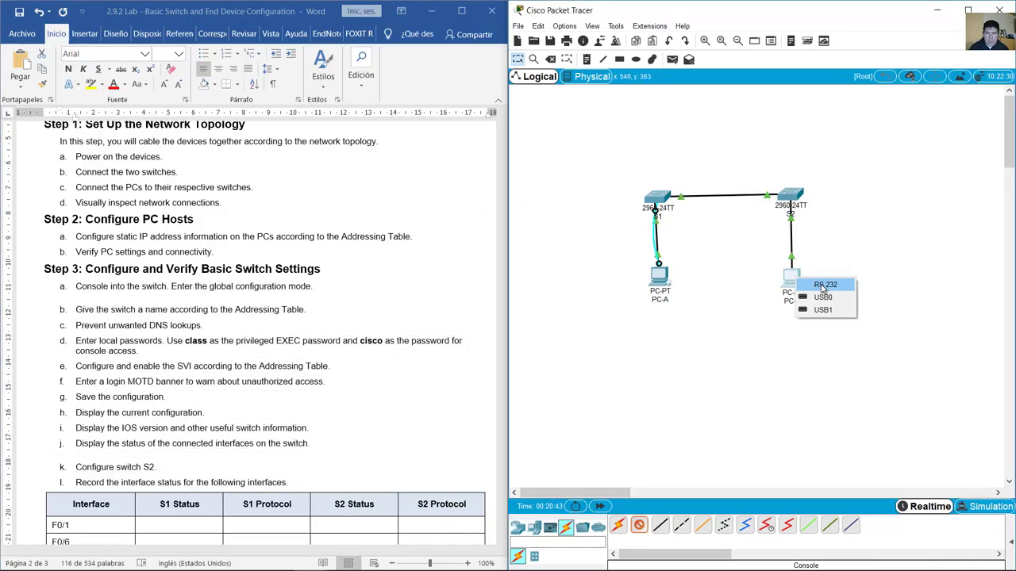
{"action": "left_click", "coordinate": [823, 286]}
{"action": "left_click", "coordinate": [788, 197]}
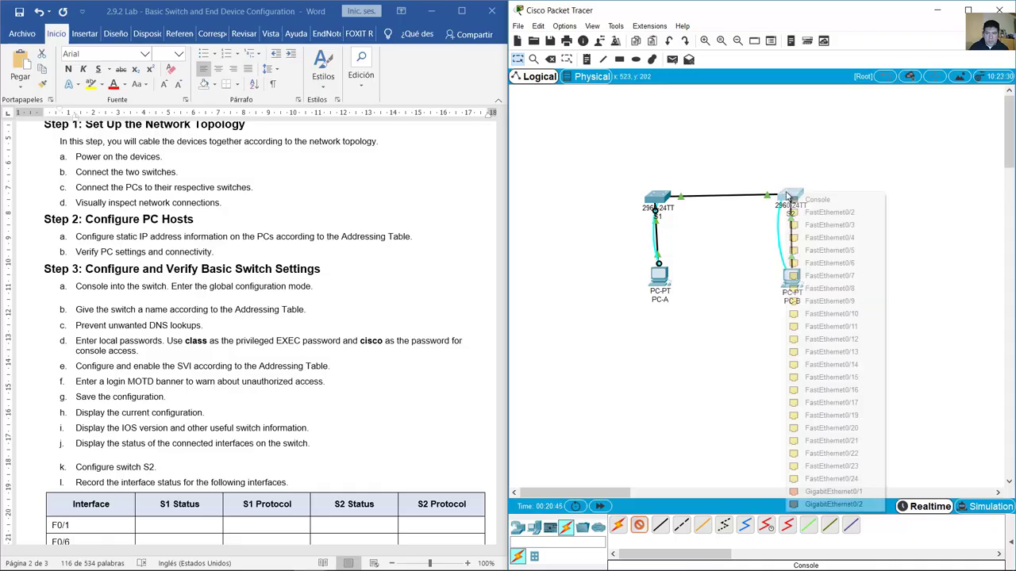
{"action": "left_click", "coordinate": [809, 200]}
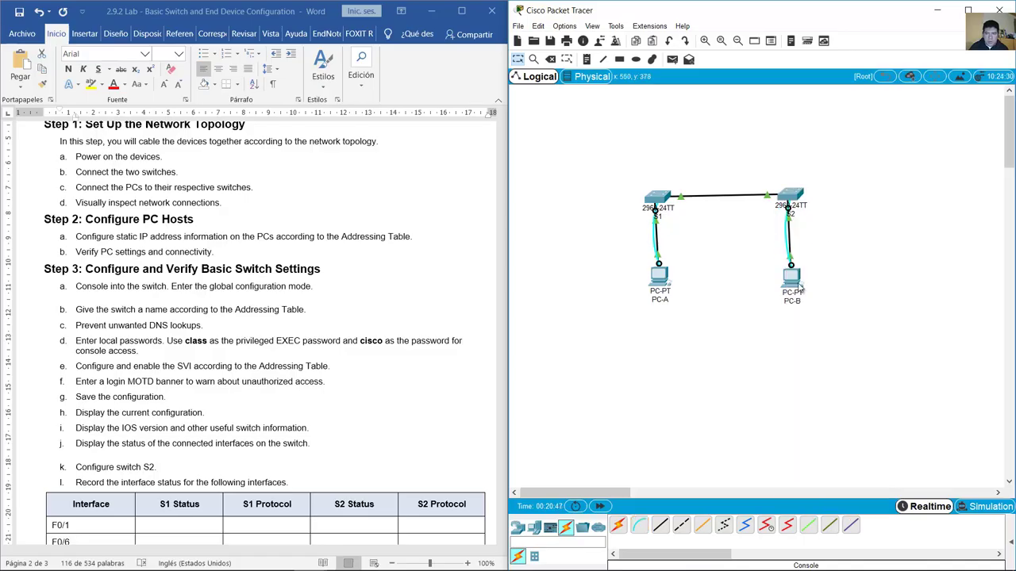
- Open PC-B's Terminal with default serial settings and enlarge the window
{"action": "left_click", "coordinate": [799, 289]}
{"action": "left_click_drag", "start_coordinate": [535, 124], "coordinate": [792, 90]}
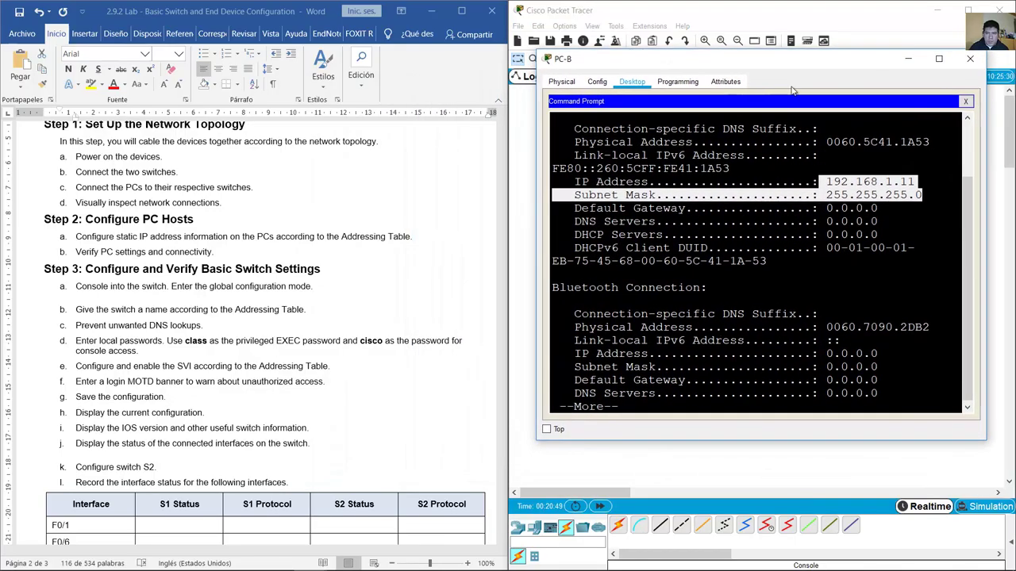
{"action": "left_click", "coordinate": [965, 100]}
{"action": "left_click", "coordinate": [768, 138]}
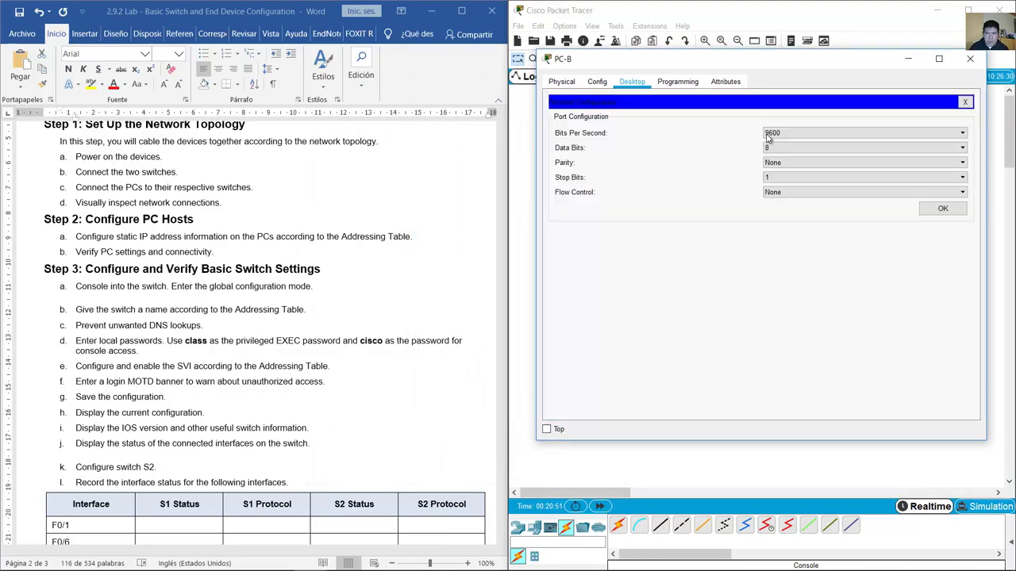
{"action": "left_click", "coordinate": [945, 209]}
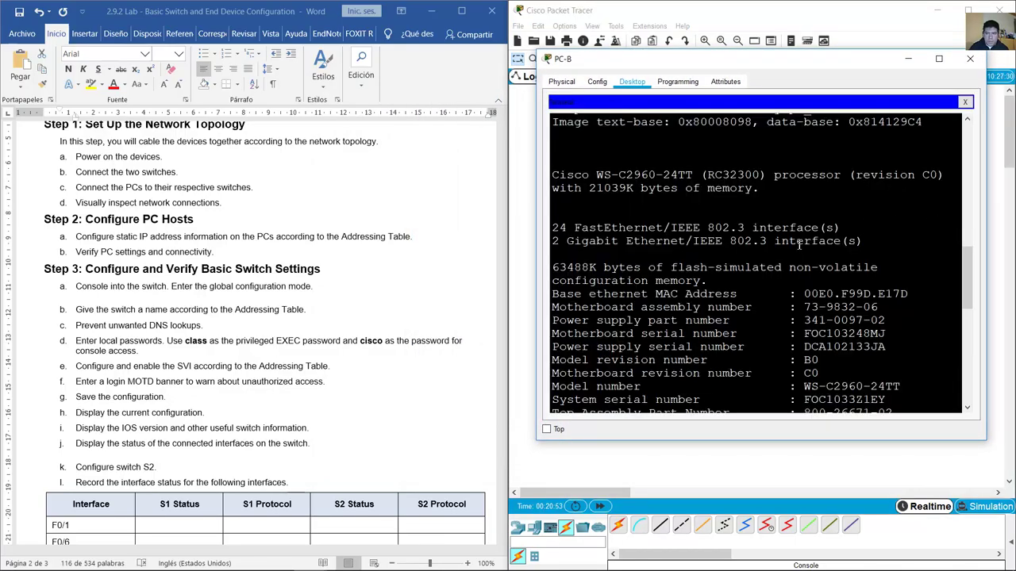
{"action": "left_click_drag", "start_coordinate": [878, 60], "coordinate": [893, 39]}
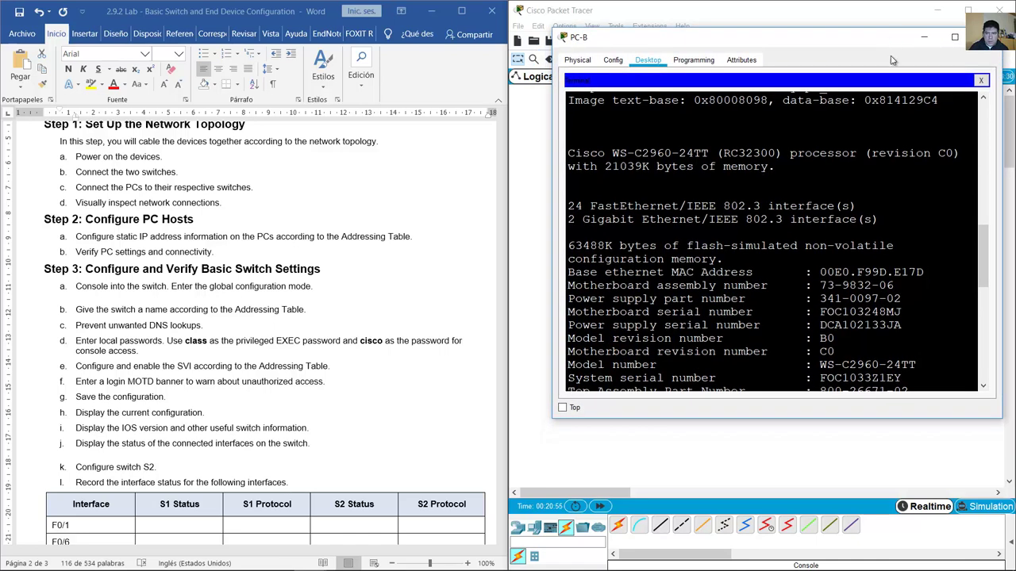
{"action": "left_click_drag", "start_coordinate": [554, 418], "coordinate": [467, 560]}
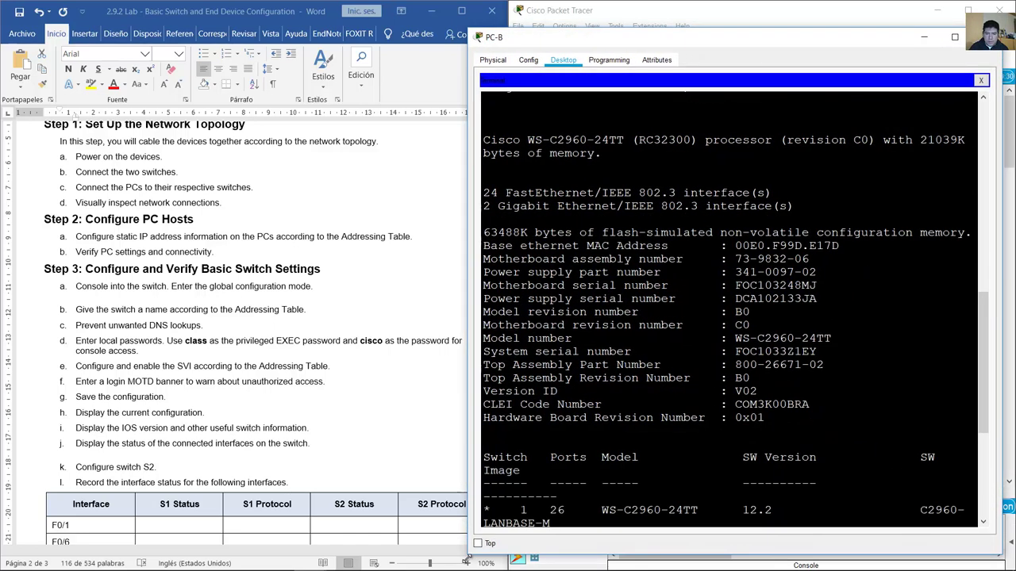
- Run enable and configure terminal on S2 to reach the Switch(config)# prompt
{"action": "key", "text": "Return"}
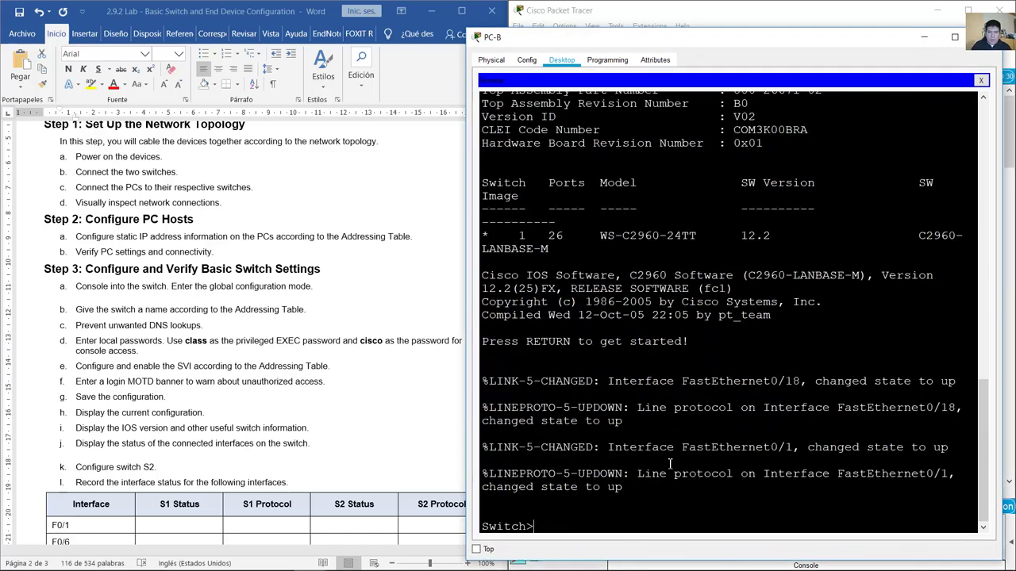
{"action": "type", "text": "enable"}
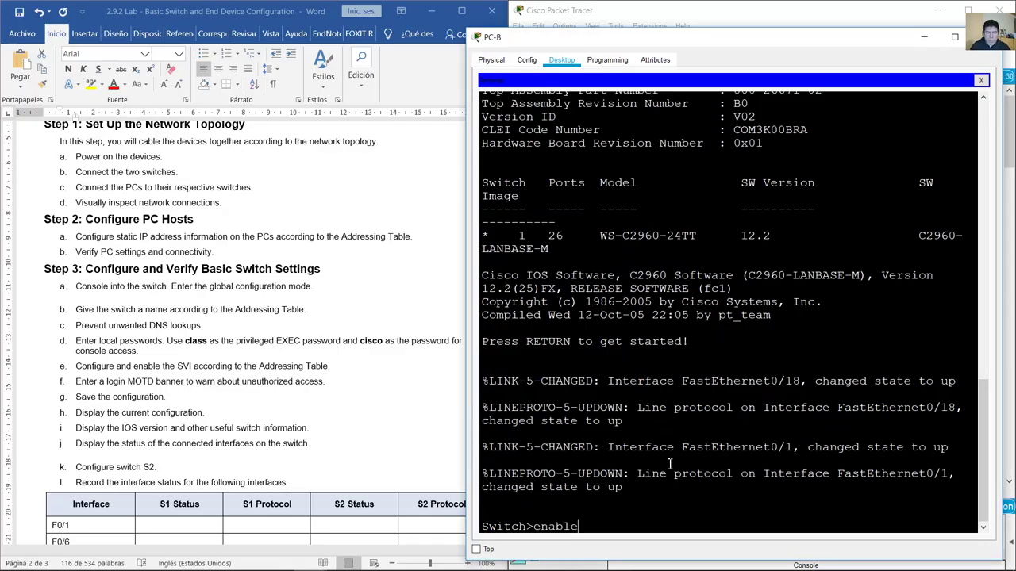
{"action": "key", "text": "BackSpace"}
{"action": "key", "text": "BackSpace"}
{"action": "key", "text": "BackSpace"}
{"action": "key", "text": "BackSpace"}
{"action": "key", "text": "BackSpace"}
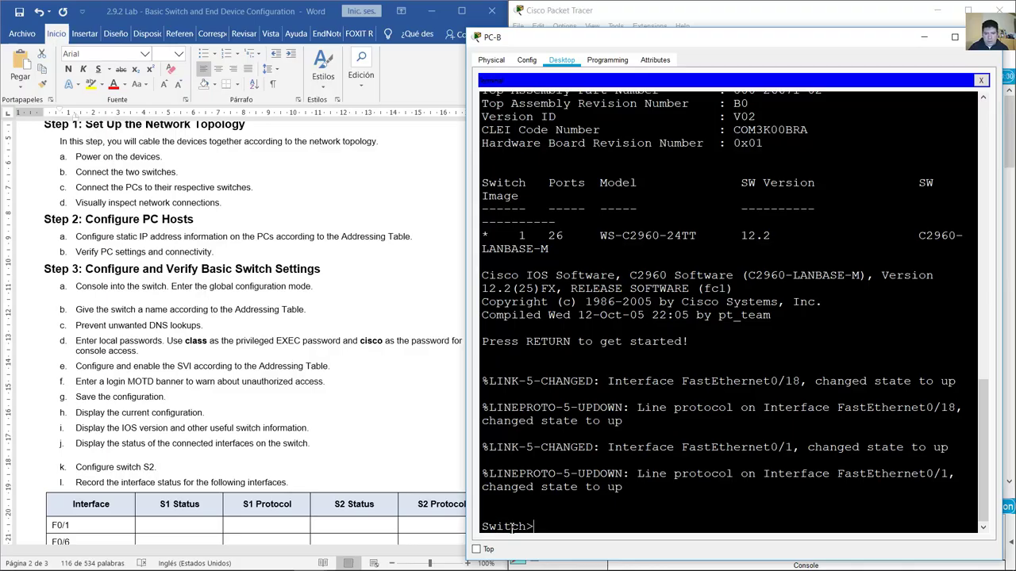
{"action": "left_click_drag", "start_coordinate": [484, 526], "coordinate": [538, 526]}
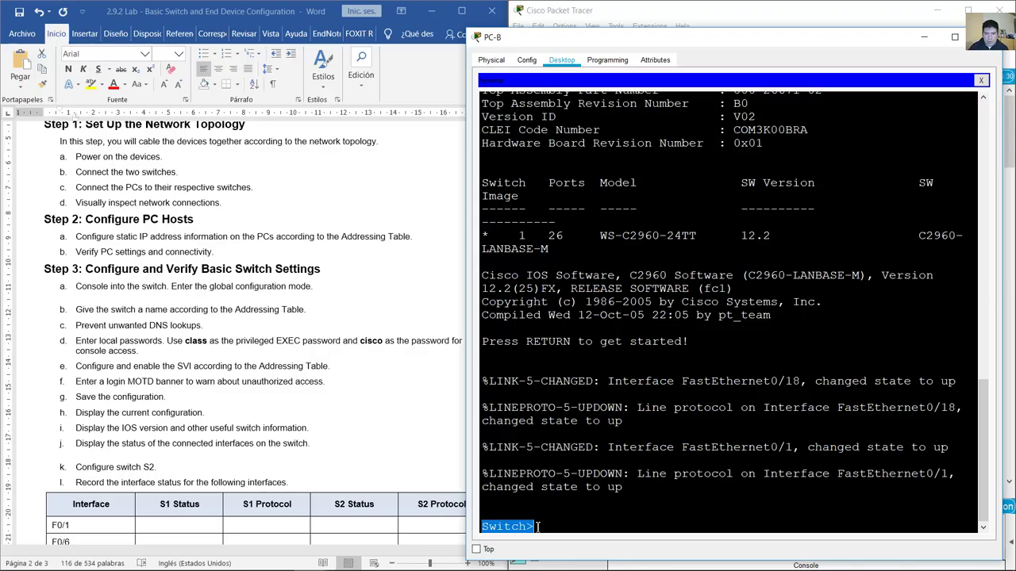
{"action": "left_click", "coordinate": [568, 524]}
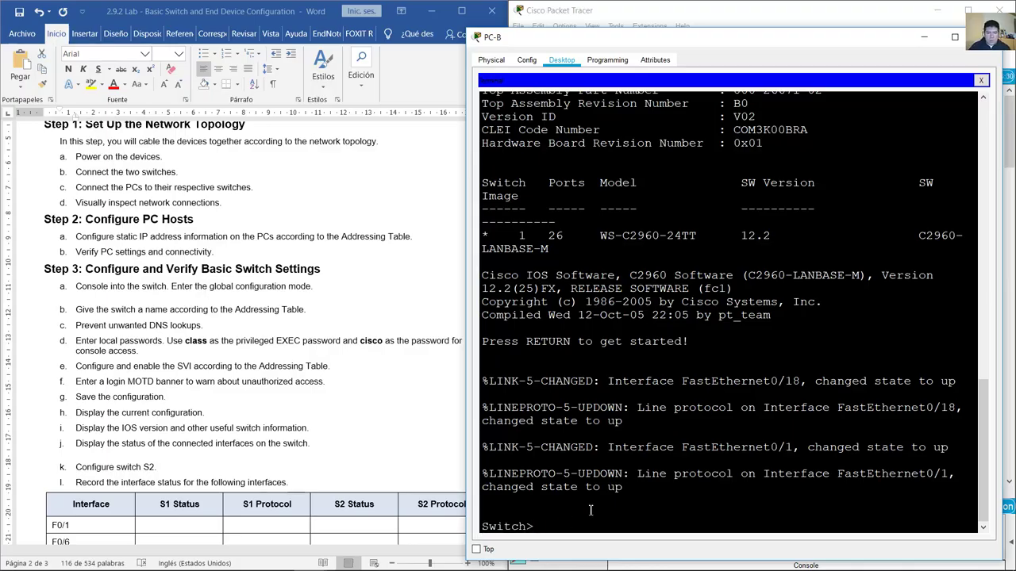
{"action": "type", "text": "enable"}
{"action": "key", "text": "Return"}
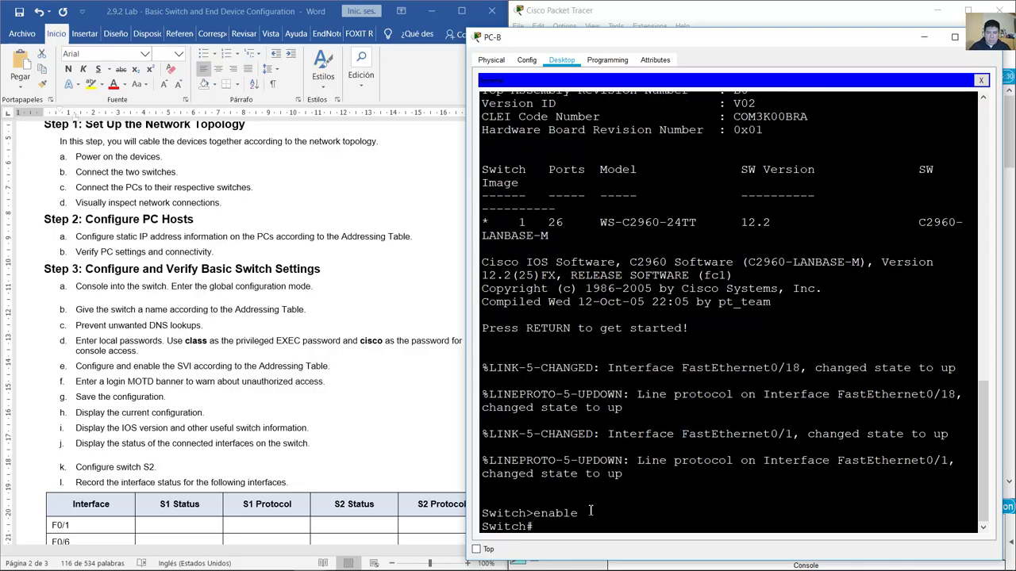
{"action": "left_click_drag", "start_coordinate": [537, 531], "coordinate": [468, 531]}
{"action": "left_click", "coordinate": [582, 515]}
{"action": "type", "text": "confi"}
{"action": "type", "text": "gure termina"}
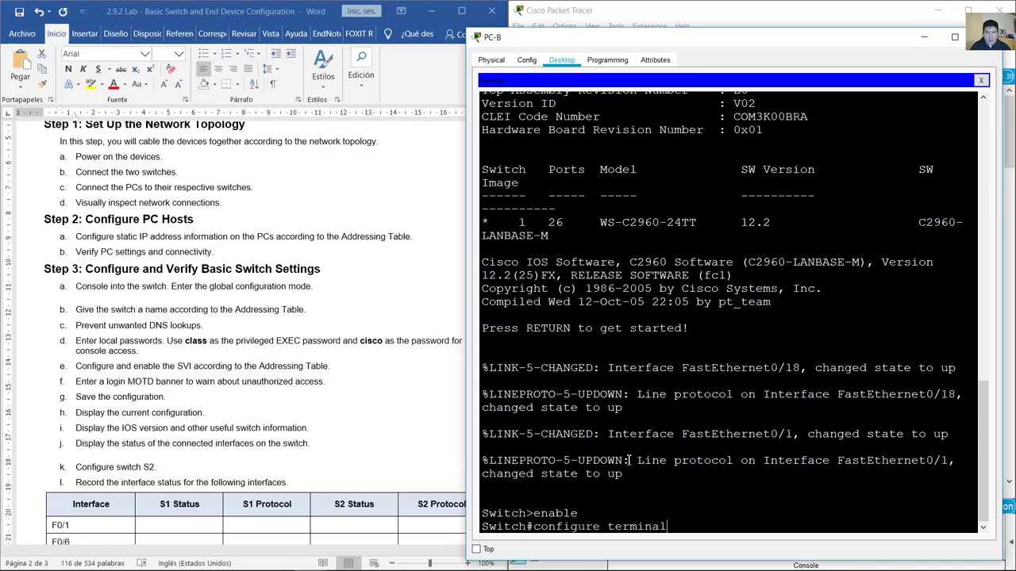
{"action": "type", "text": "l"}
{"action": "key", "text": "Return"}
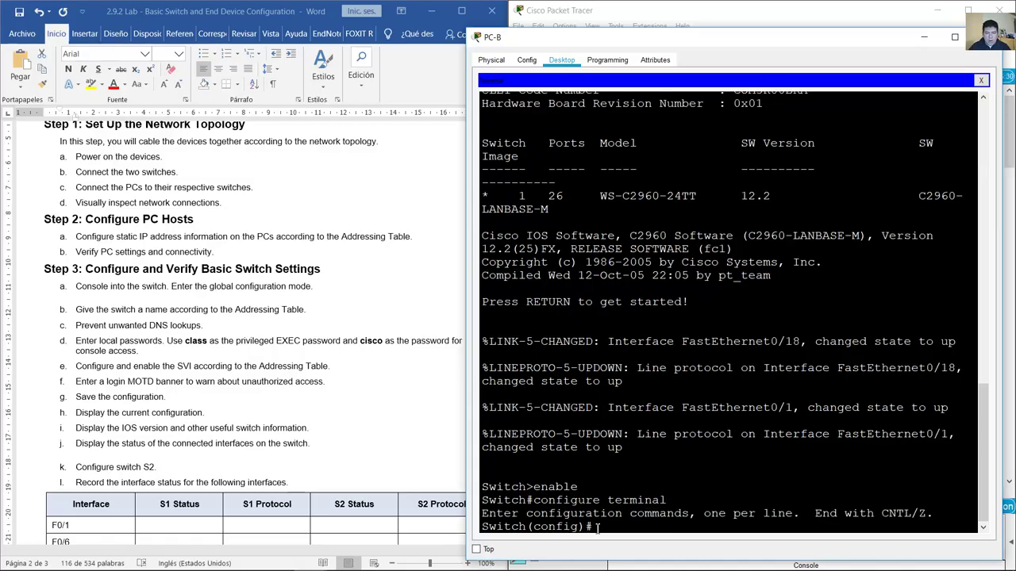
- Name the switch S2 with the hostname command
{"action": "left_click_drag", "start_coordinate": [597, 528], "coordinate": [489, 527]}
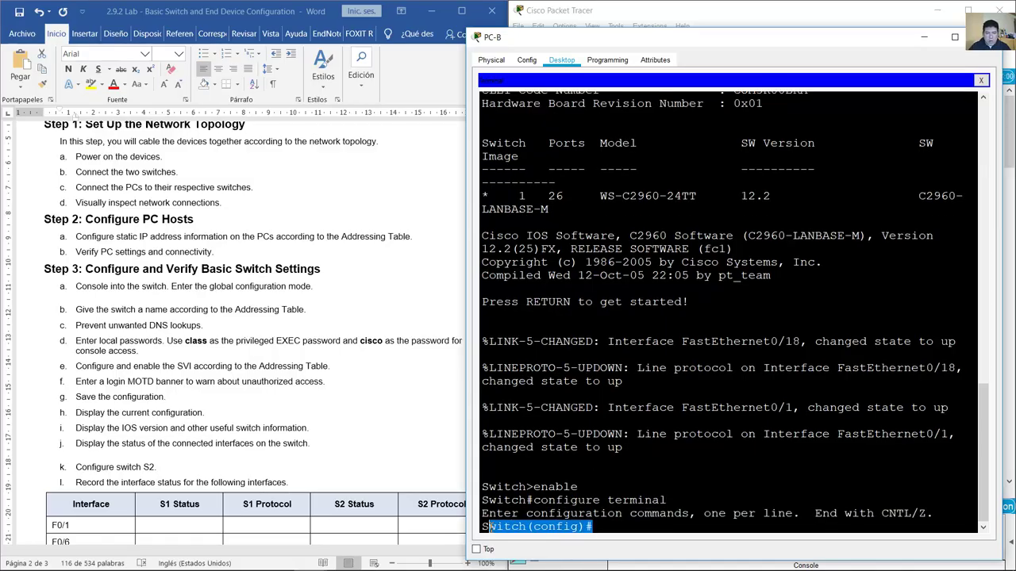
{"action": "left_click", "coordinate": [620, 532]}
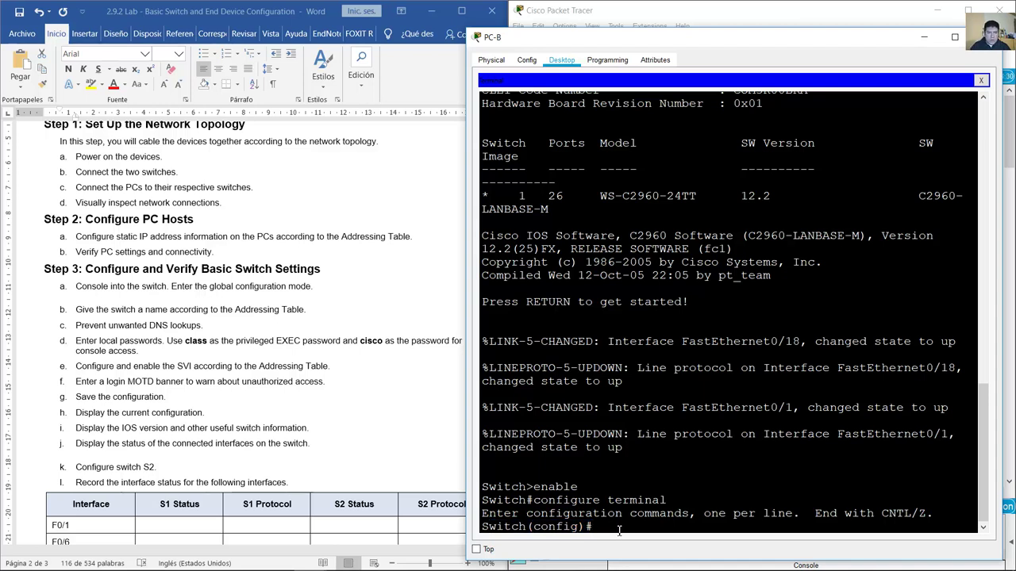
{"action": "type", "text": "hostname S2"}
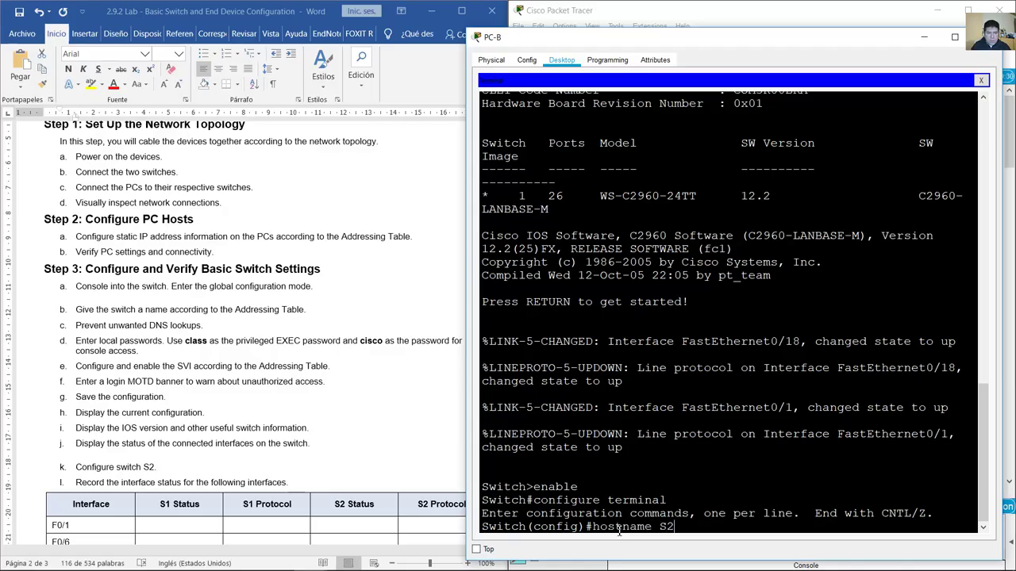
{"action": "key", "text": "Return"}
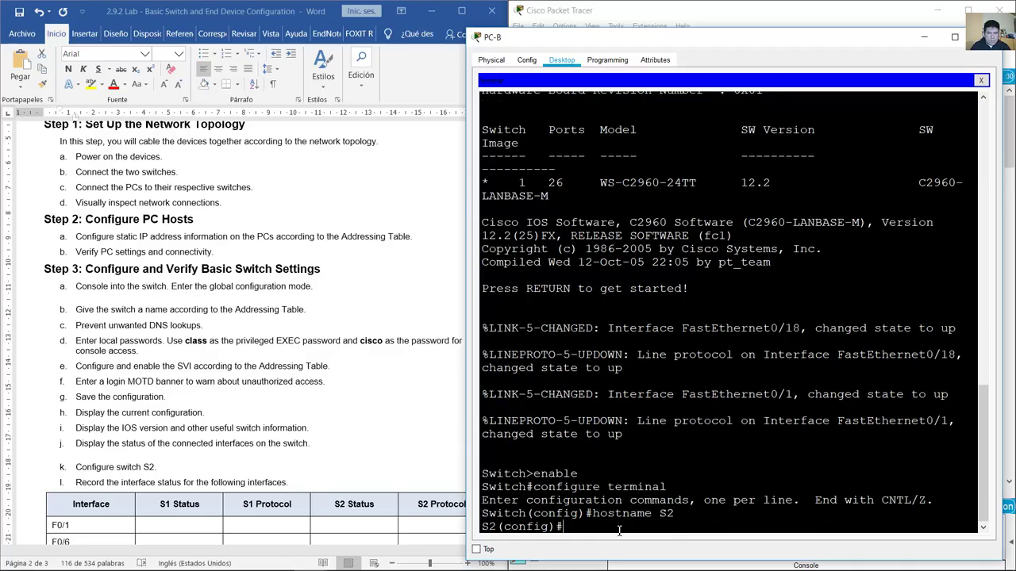
- Disable DNS lookups on S2 with 'no ip domain lookup', checking the guide step
{"action": "left_click", "coordinate": [63, 333]}
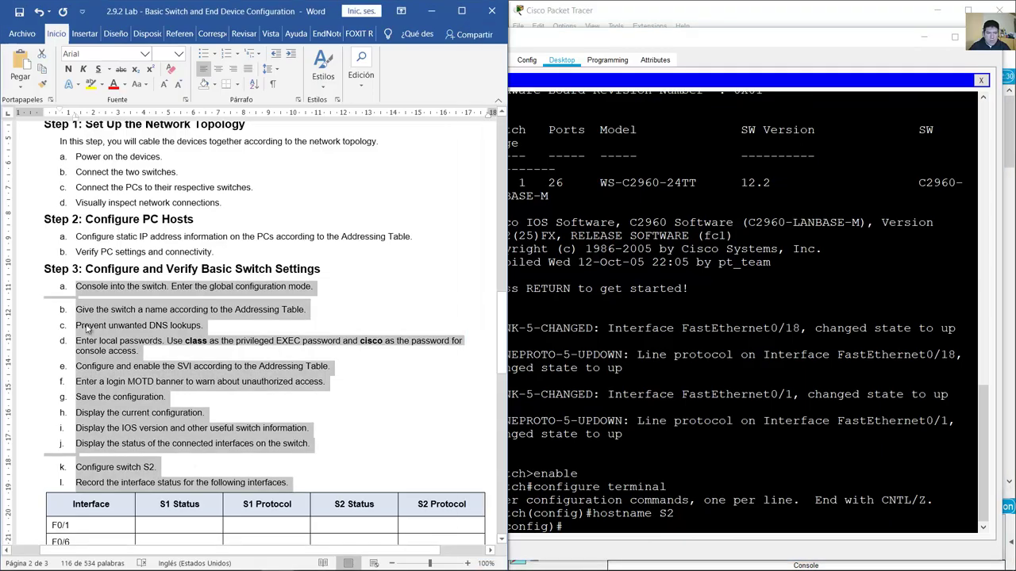
{"action": "left_click_drag", "start_coordinate": [76, 326], "coordinate": [204, 326]}
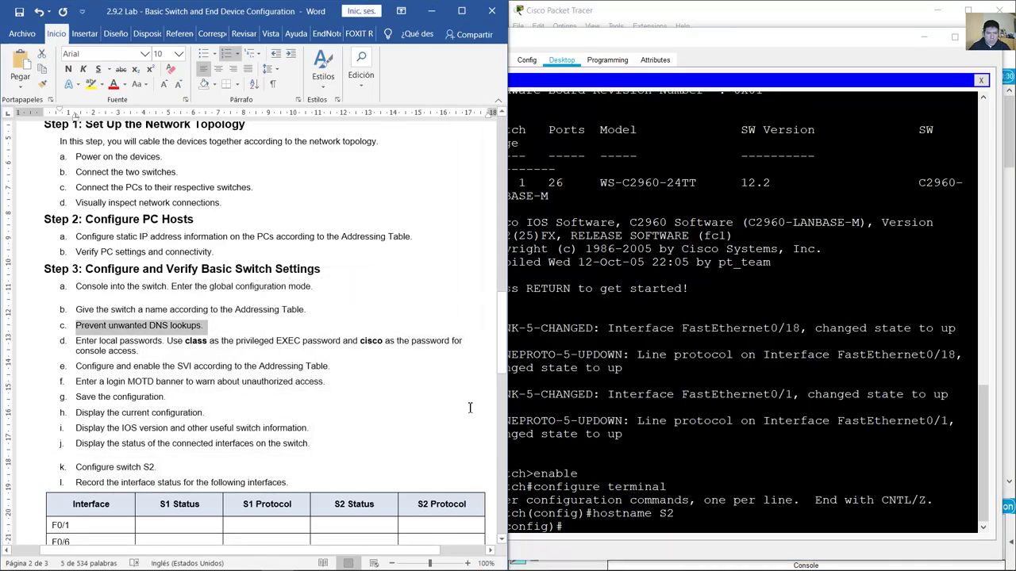
{"action": "left_click", "coordinate": [593, 512]}
{"action": "type", "text": "no"}
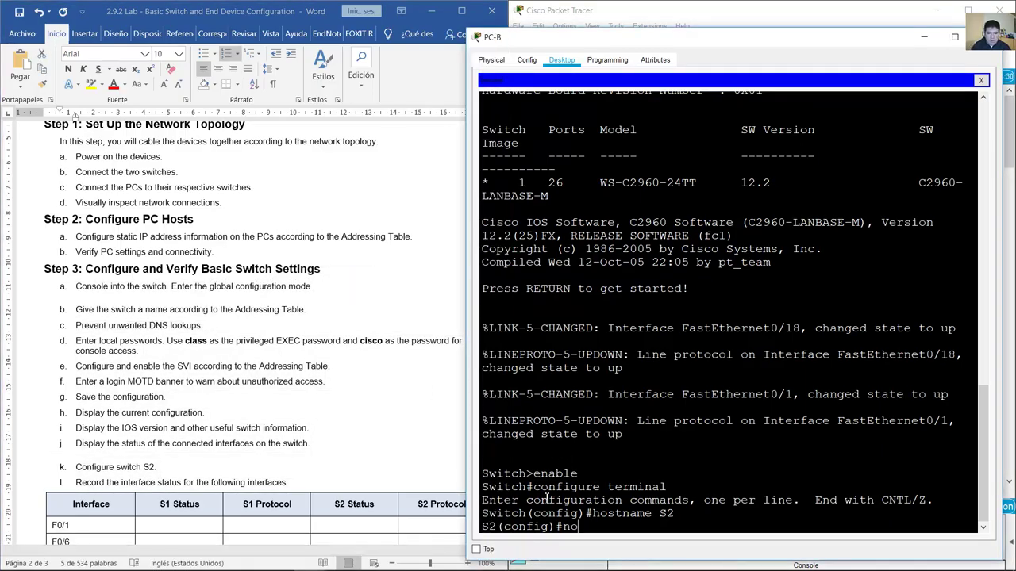
{"action": "type", "text": " ip domain-lookup"}
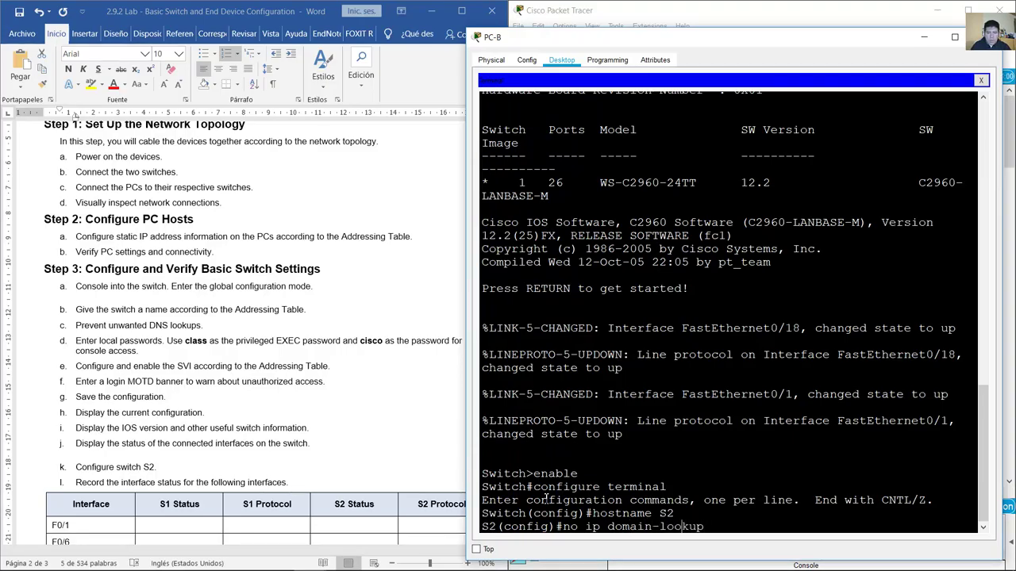
{"action": "key", "text": "BackSpace"}
{"action": "key", "text": "BackSpace"}
{"action": "key", "text": "BackSpace"}
{"action": "key", "text": "BackSpace"}
{"action": "key", "text": "BackSpace"}
{"action": "key", "text": "BackSpace"}
{"action": "key", "text": "BackSpace"}
{"action": "type", "text": "lookup"}
{"action": "key", "text": "Return"}
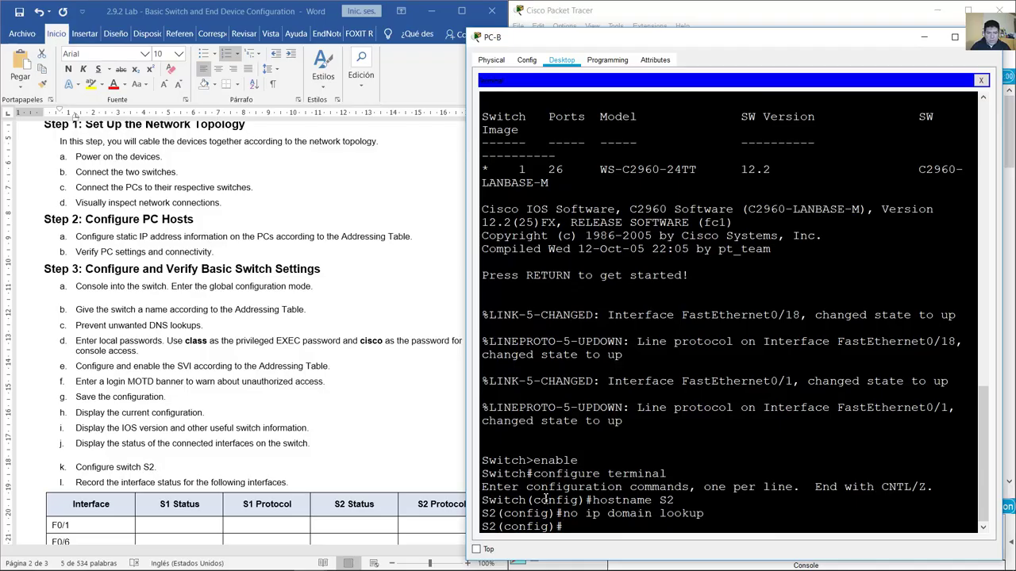
{"action": "left_click_drag", "start_coordinate": [204, 325], "coordinate": [138, 350]}
{"action": "left_click", "coordinate": [635, 455]}
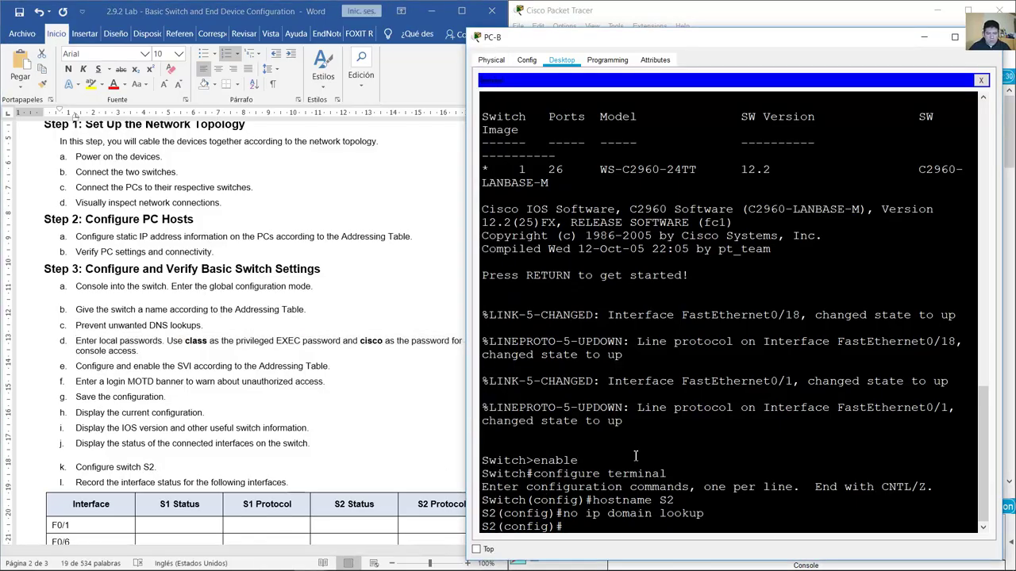
{"action": "type", "text": "enable s"}
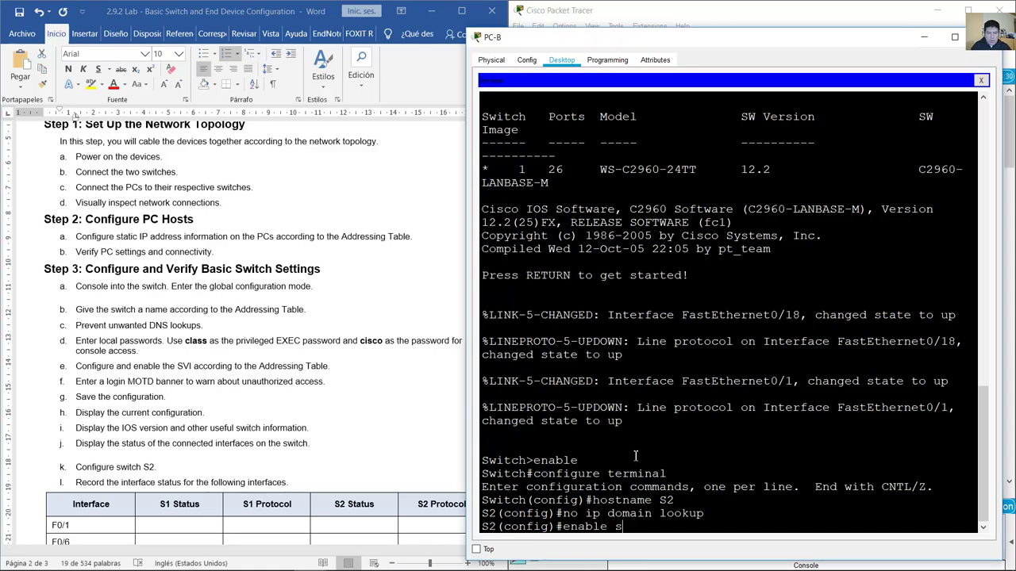
{"action": "type", "text": "ecret class"}
{"action": "key", "text": "Return"}
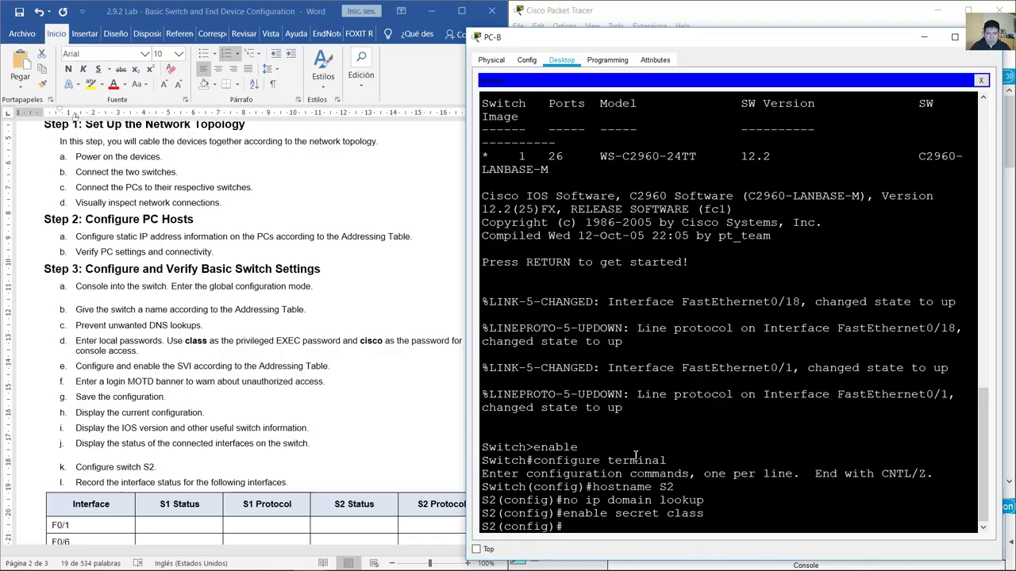
{"action": "type", "text": "line consol"}
{"action": "key", "text": "BackSpace"}
{"action": "type", "text": "e '00"}
{"action": "key", "text": "Return"}
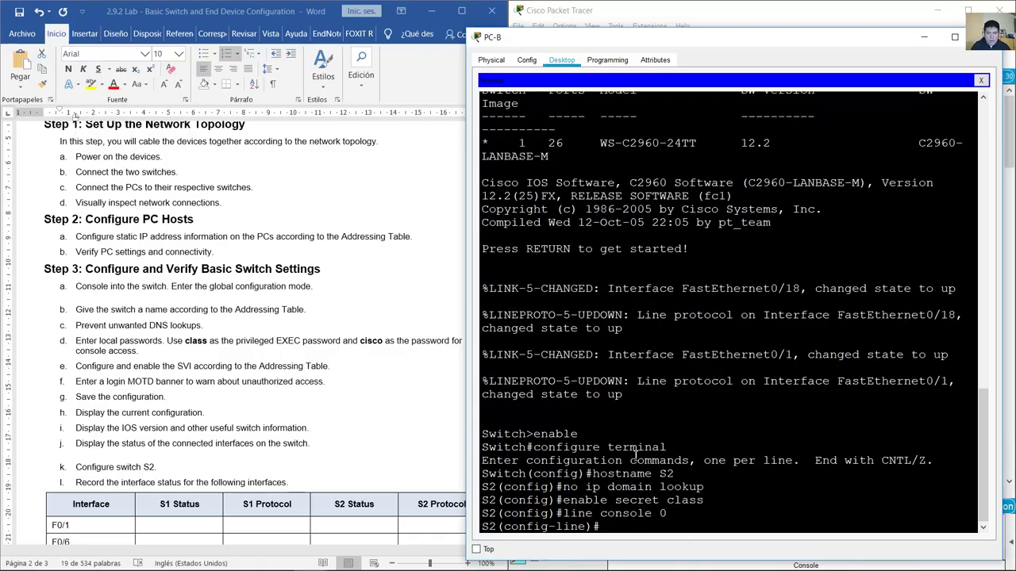
{"action": "type", "text": "password cisco"}
{"action": "key", "text": "Return"}
{"action": "type", "text": "login"}
{"action": "key", "text": "Return"}
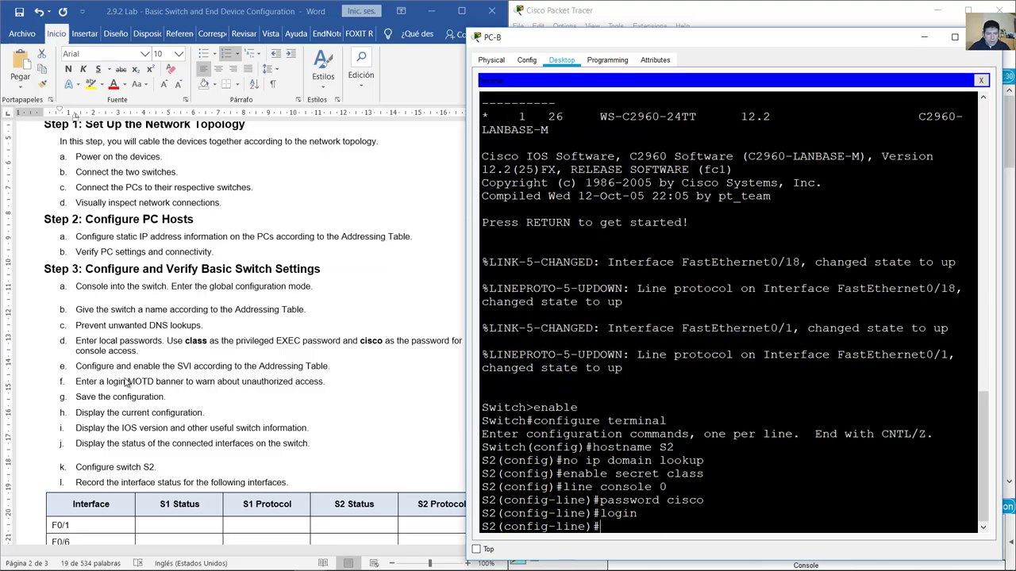
- Mark the passwords and SVI steps in the guide, then exit console line configuration
{"action": "left_click_drag", "start_coordinate": [638, 514], "coordinate": [551, 488]}
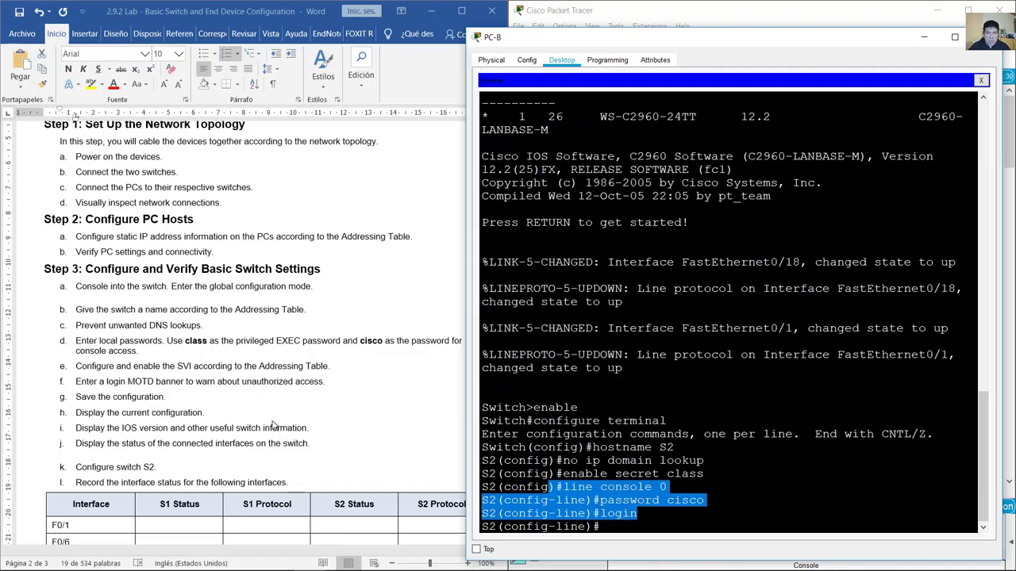
{"action": "triple_click", "coordinate": [289, 355]}
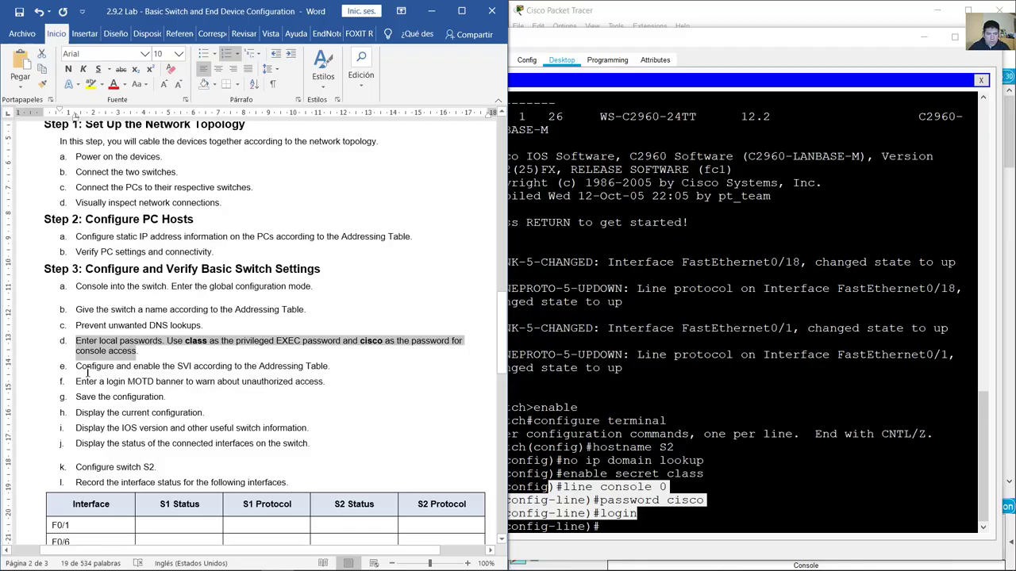
{"action": "left_click_drag", "start_coordinate": [106, 371], "coordinate": [334, 369]}
{"action": "left_click", "coordinate": [647, 500]}
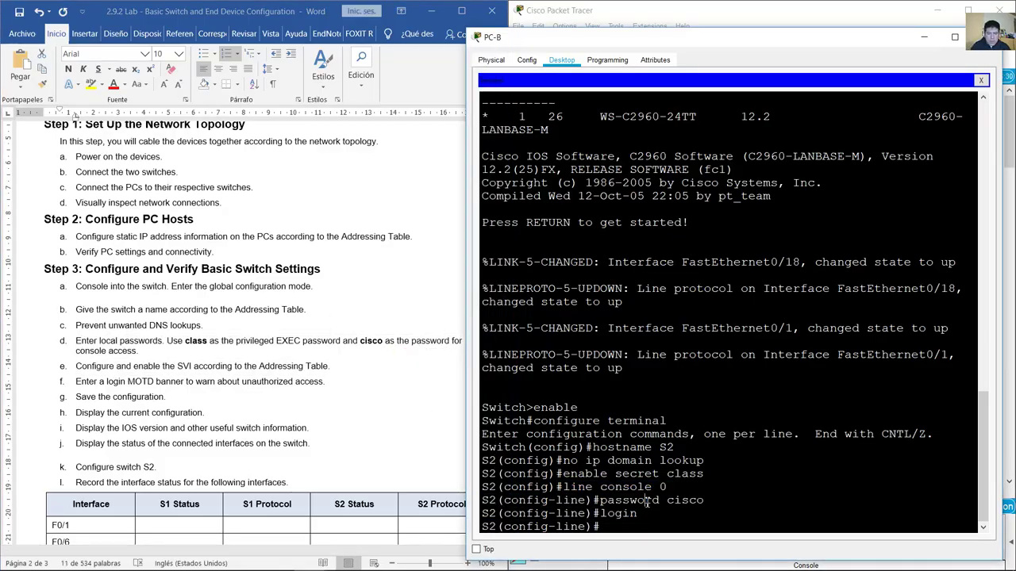
{"action": "type", "text": "exit"}
{"action": "key", "text": "Return"}
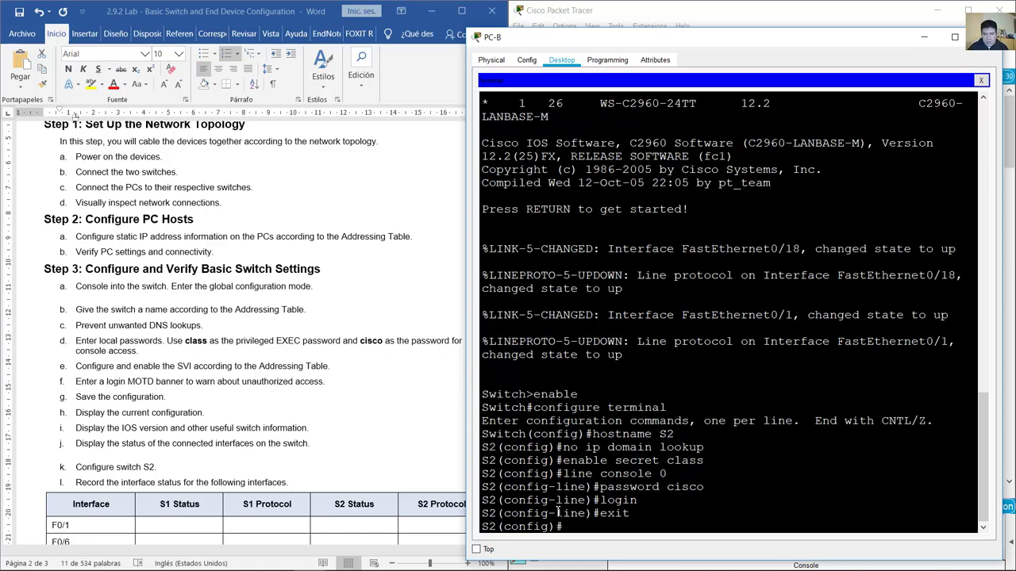
{"action": "left_click_drag", "start_coordinate": [557, 514], "coordinate": [588, 513]}
- Look up S2's address 192.168.1.2 in the lab guide's Addressing Table
{"action": "triple_click", "coordinate": [345, 366]}
{"action": "scroll", "coordinate": [346, 366], "scroll_direction": "up", "scroll_amount": 18}
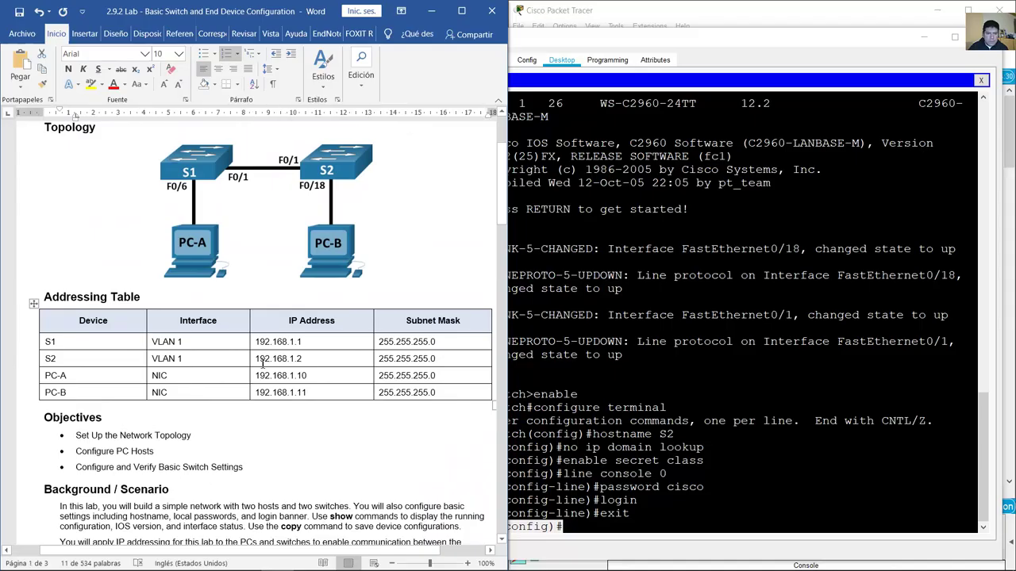
{"action": "left_click_drag", "start_coordinate": [257, 359], "coordinate": [329, 361]}
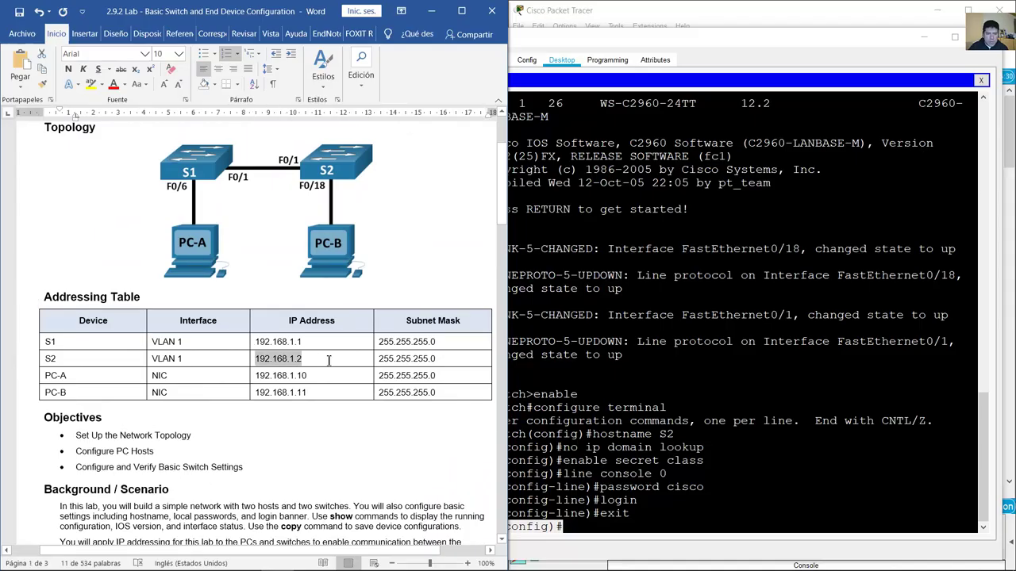
{"action": "scroll", "coordinate": [333, 361], "scroll_direction": "down", "scroll_amount": 20}
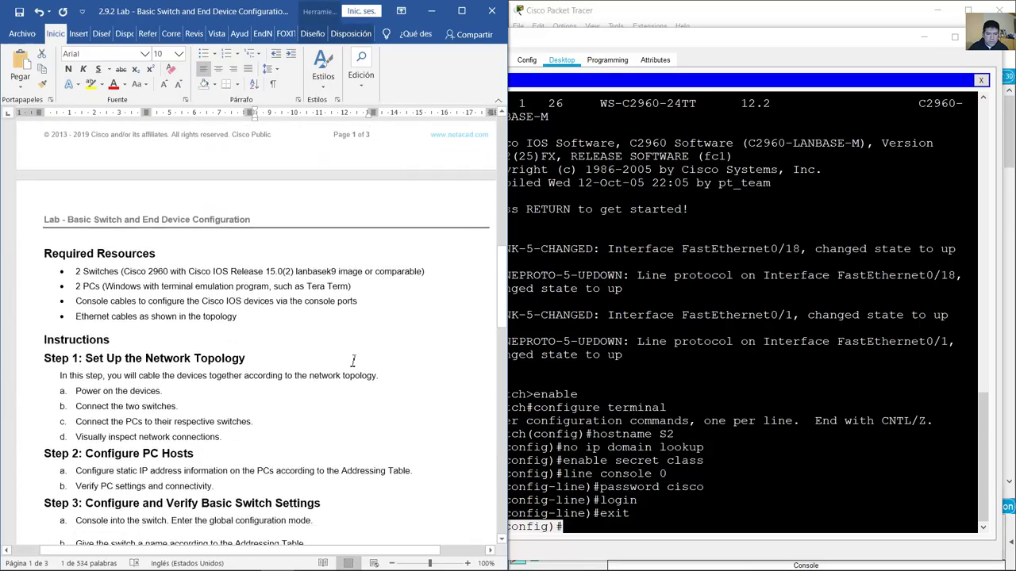
{"action": "scroll", "coordinate": [353, 362], "scroll_direction": "down", "scroll_amount": 1}
{"action": "left_click", "coordinate": [741, 500]}
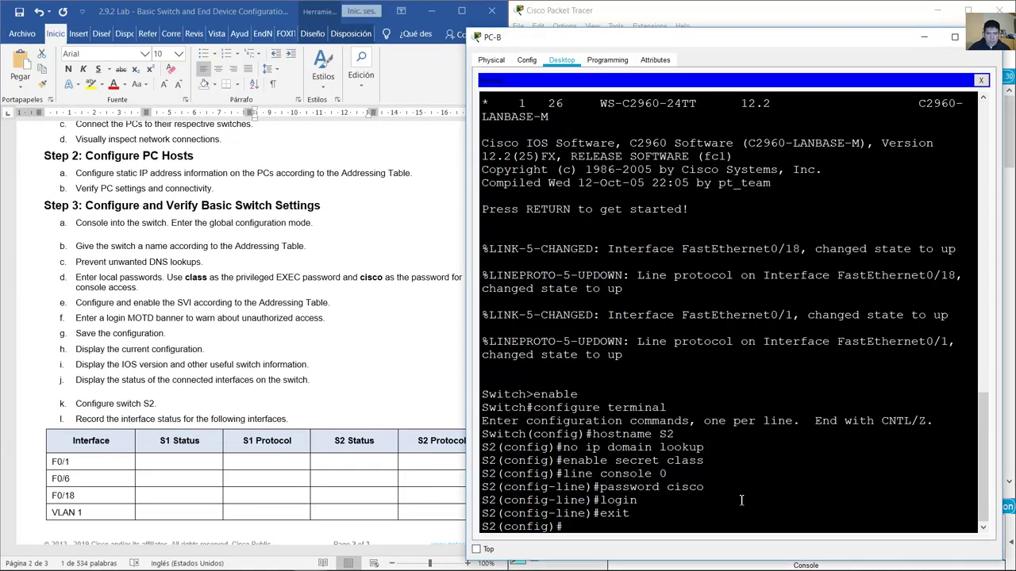
- Configure interface VLAN 1 with 192.168.1.2 255.255.255.0 and no shutdown
{"action": "type", "text": "int v"}
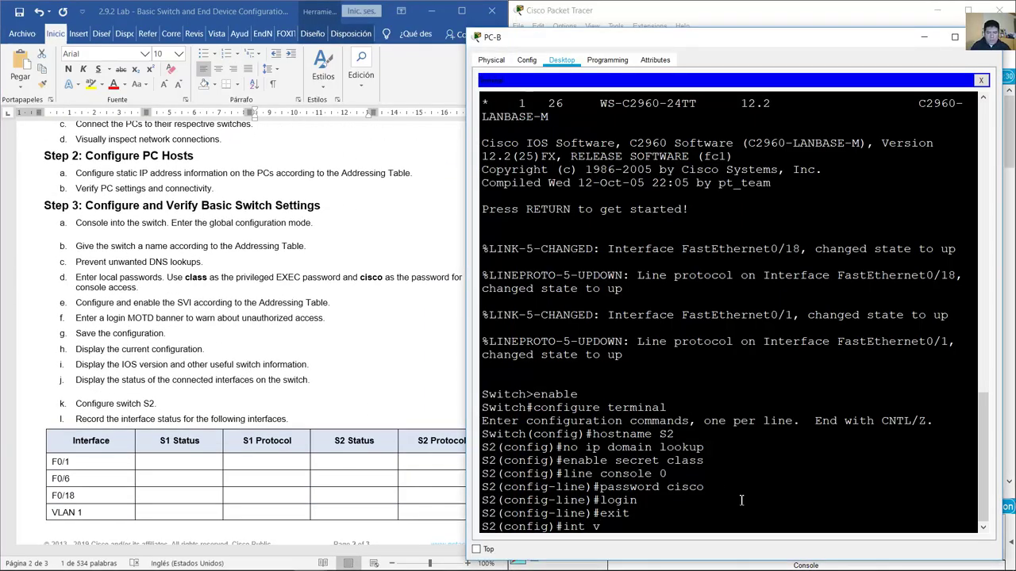
{"action": "type", "text": "lan 1"}
{"action": "key", "text": "Return"}
{"action": "type", "text": "ip addr"}
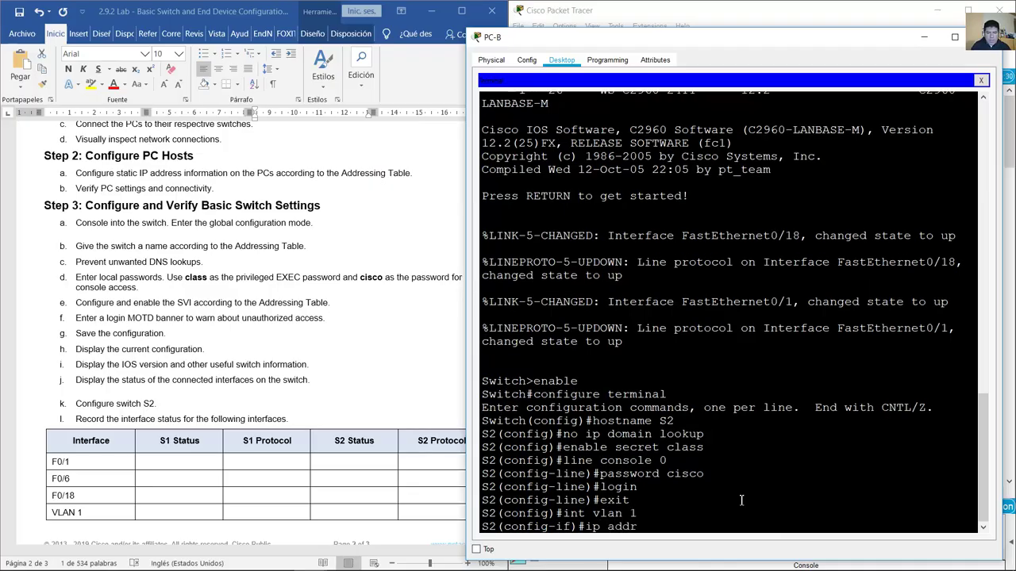
{"action": "type", "text": "ess 192.168.1.2 255.255"}
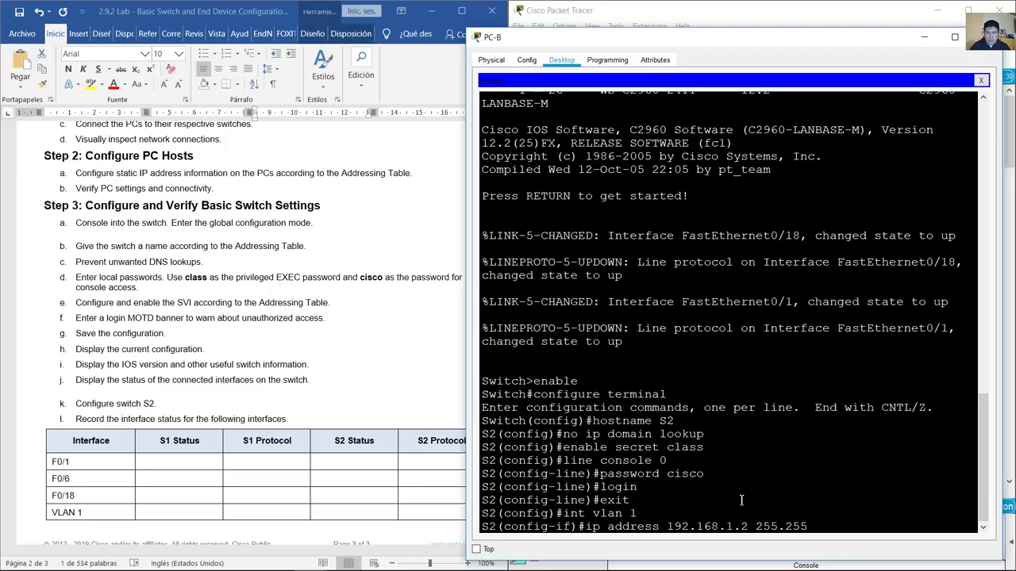
{"action": "type", "text": ".255.0"}
{"action": "key", "text": "Return"}
{"action": "type", "text": "no shutdown"}
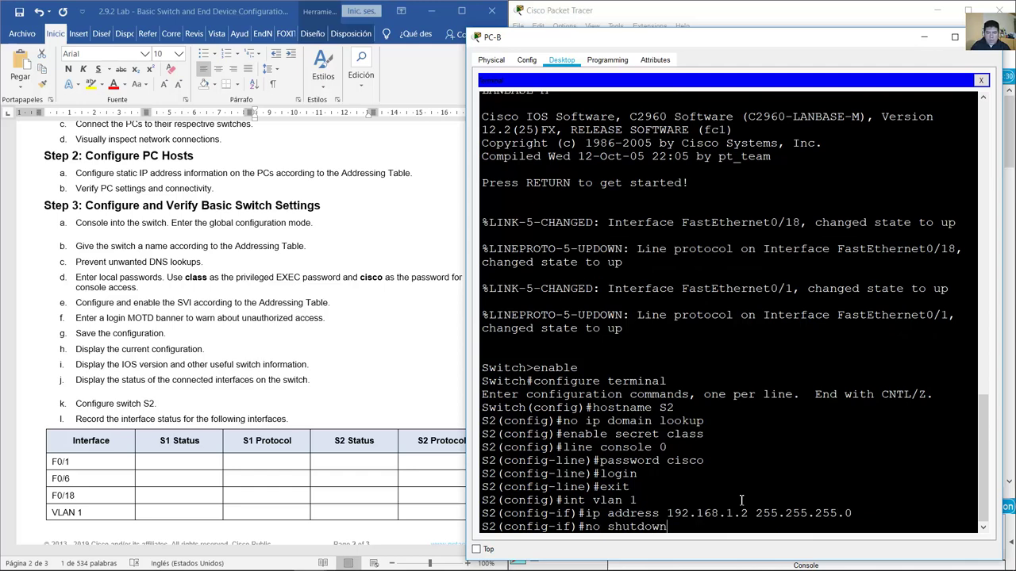
{"action": "key", "text": "Return"}
{"action": "key", "text": "Return"}
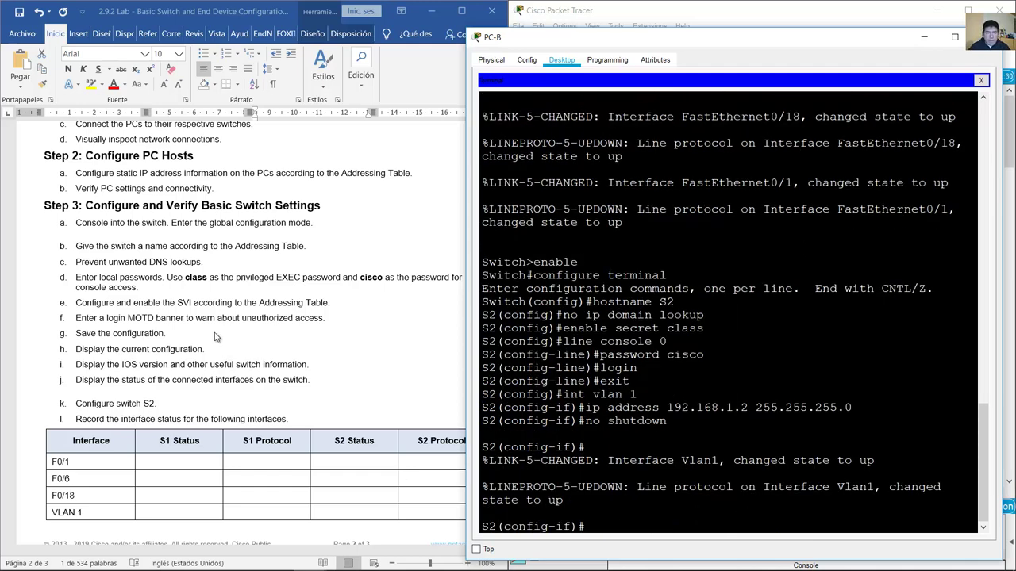
- Mark the MOTD banner step in the lab guide and return to S2's console
{"action": "left_click", "coordinate": [198, 314]}
{"action": "left_click", "coordinate": [209, 305]}
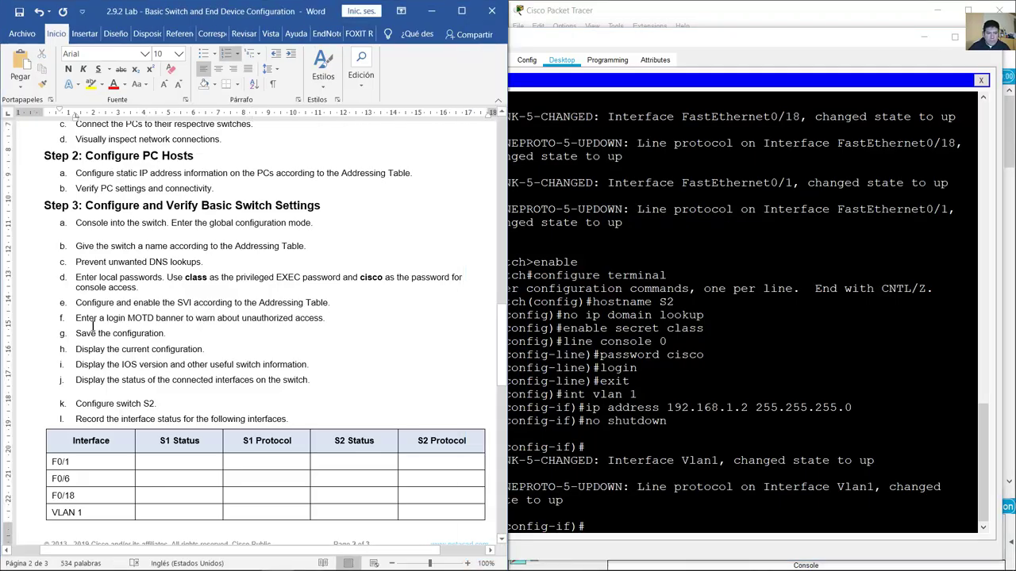
{"action": "left_click_drag", "start_coordinate": [76, 318], "coordinate": [325, 318]}
{"action": "left_click", "coordinate": [611, 490]}
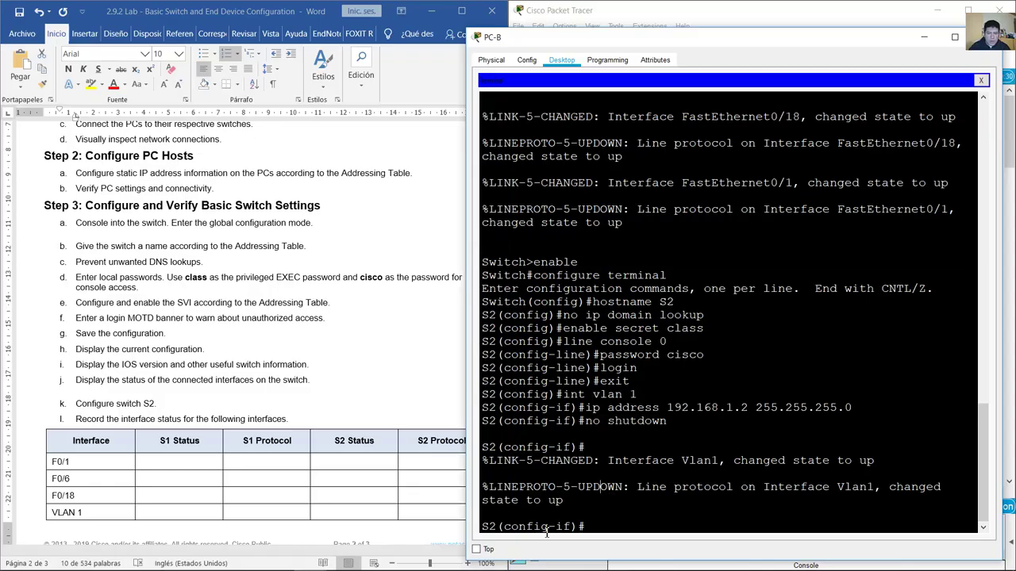
{"action": "left_click_drag", "start_coordinate": [548, 527], "coordinate": [578, 527]}
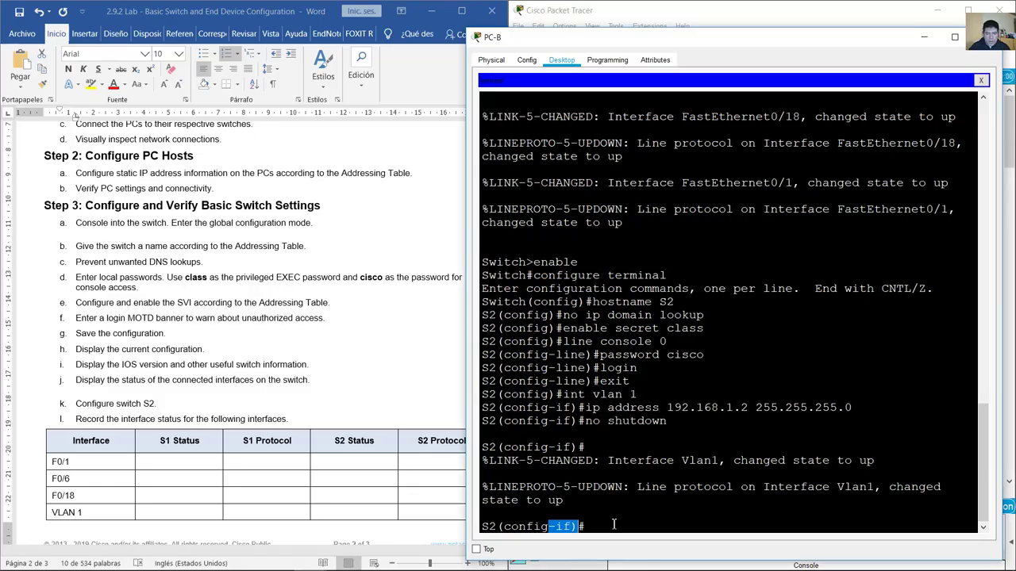
- Exit interface config and set the MOTD banner 'Unauthorized Access is Prohibited!'
{"action": "left_click", "coordinate": [614, 525]}
{"action": "type", "text": "exit"}
{"action": "key", "text": "Return"}
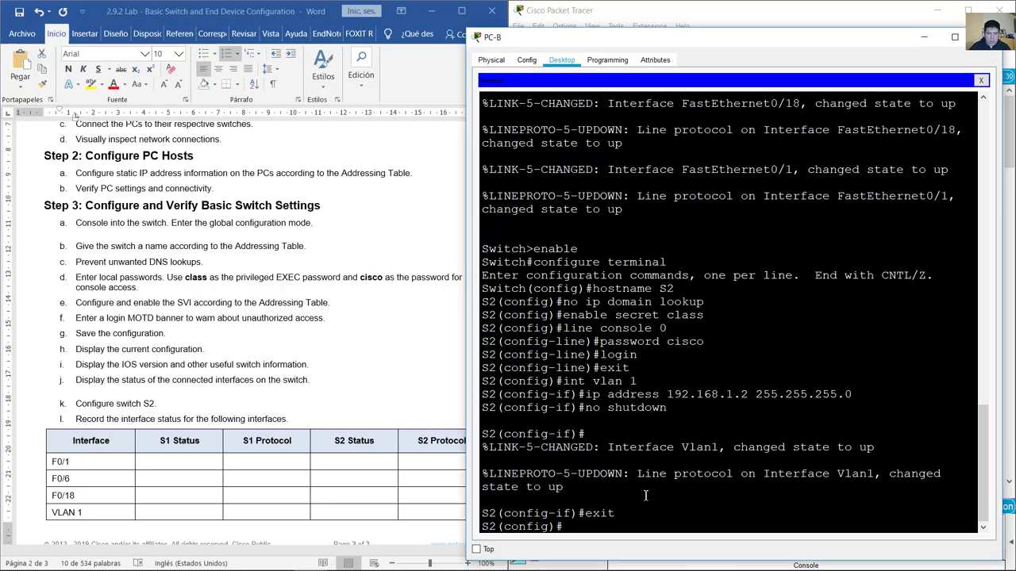
{"action": "type", "text": "banne motd "}
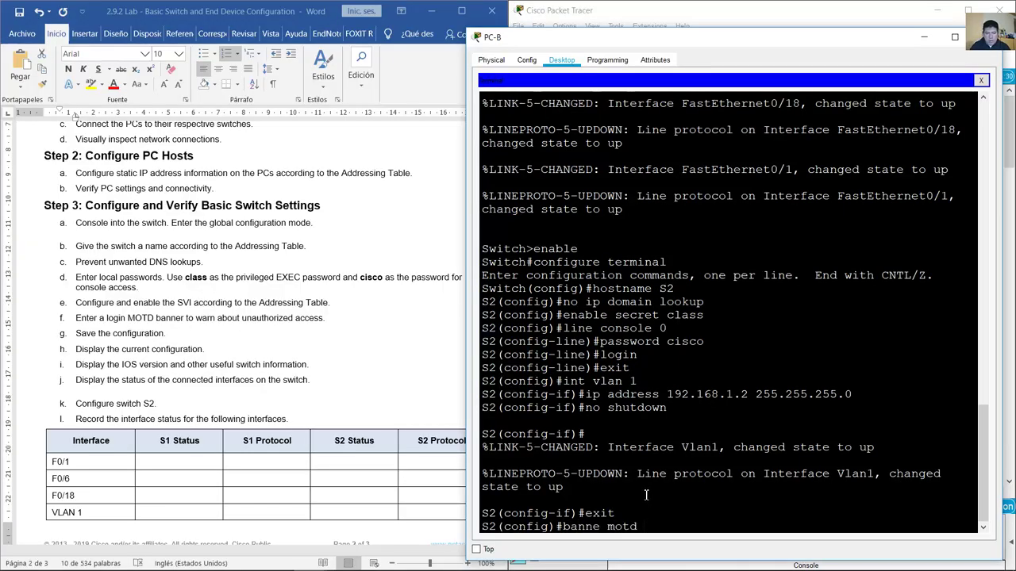
{"action": "type", "text": "//"}
{"action": "key", "text": "Left"}
{"action": "type", "text": "Unautho"}
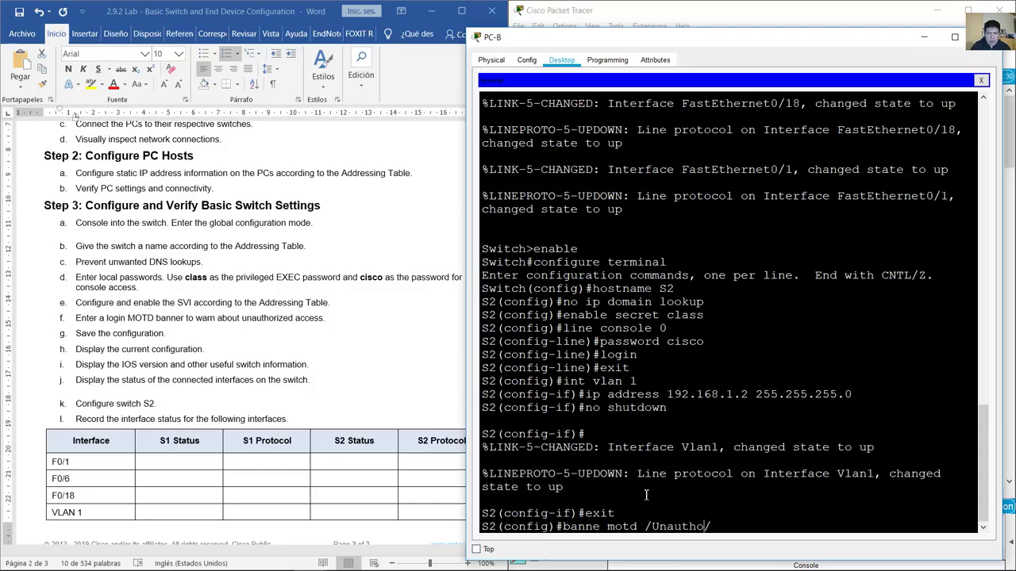
{"action": "type", "text": "rized Access is Prohibi"}
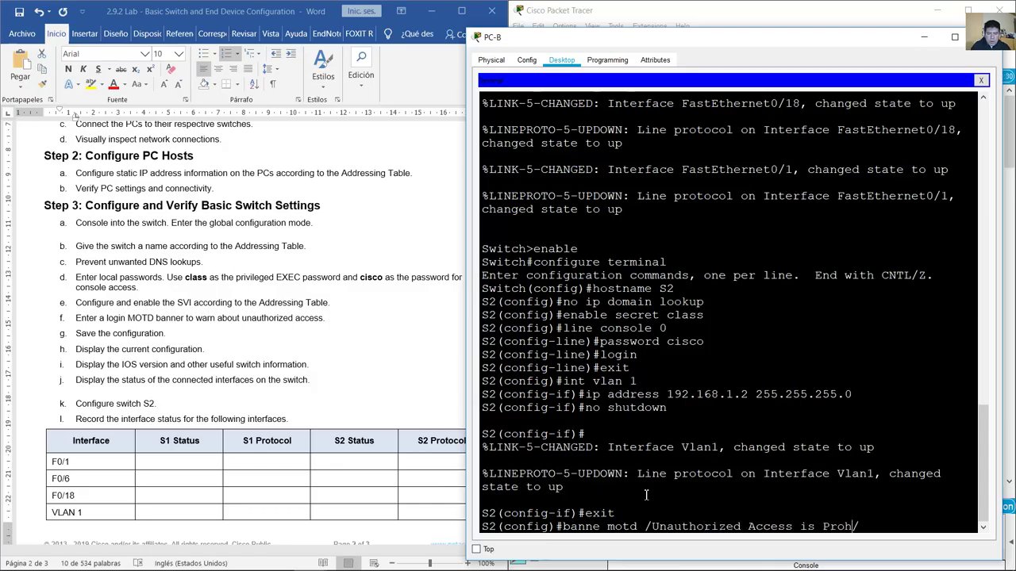
{"action": "type", "text": "ted!"}
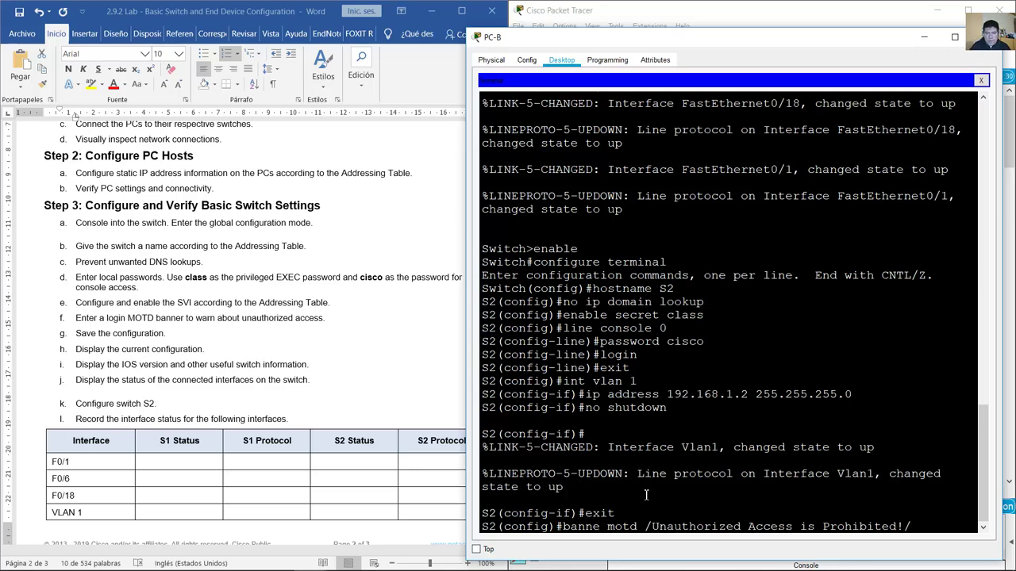
{"action": "key", "text": "Return"}
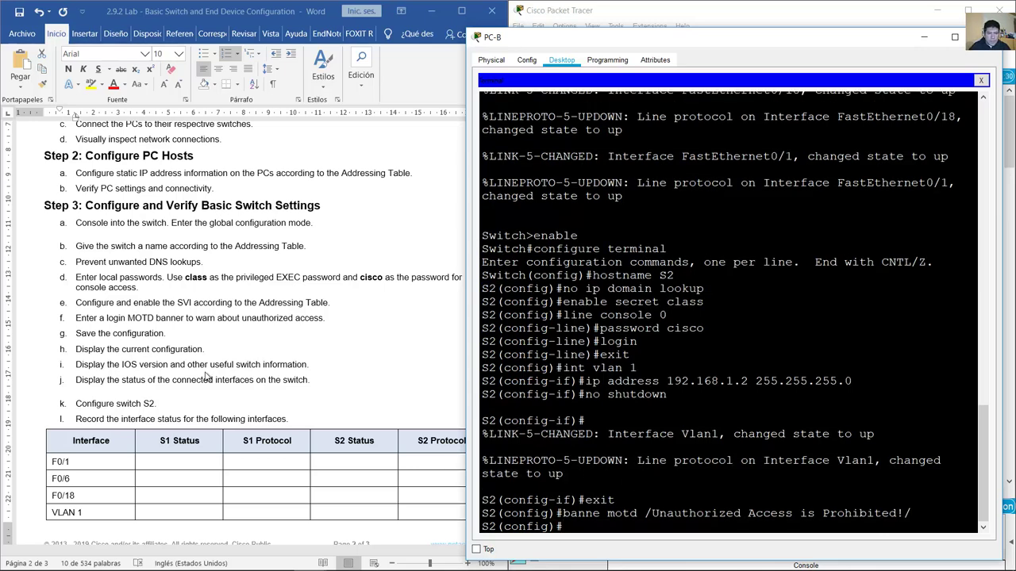
- Mark the save-configuration step in the guide and exit to the S2# prompt
{"action": "left_click", "coordinate": [131, 334]}
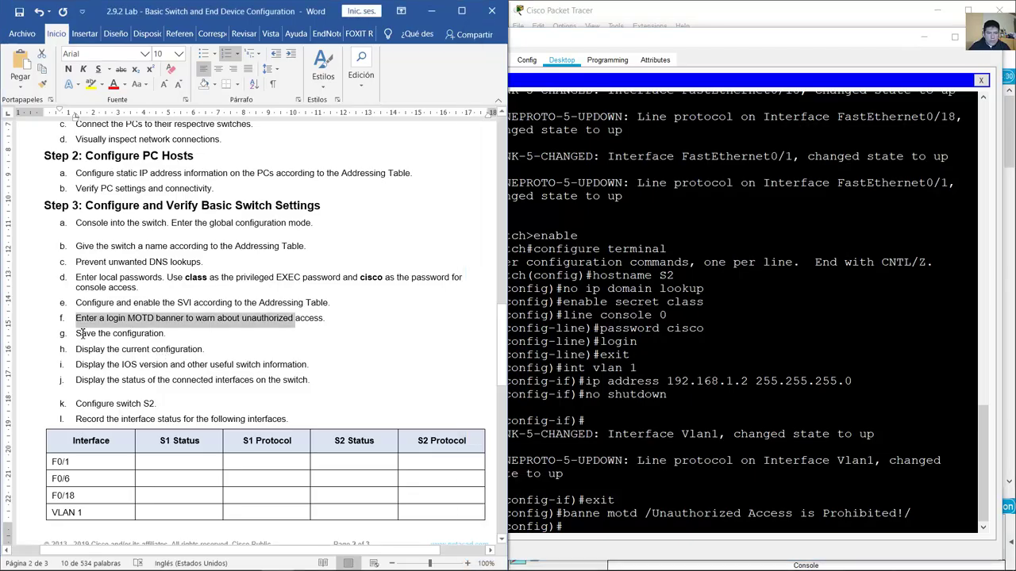
{"action": "left_click_drag", "start_coordinate": [82, 334], "coordinate": [149, 343]}
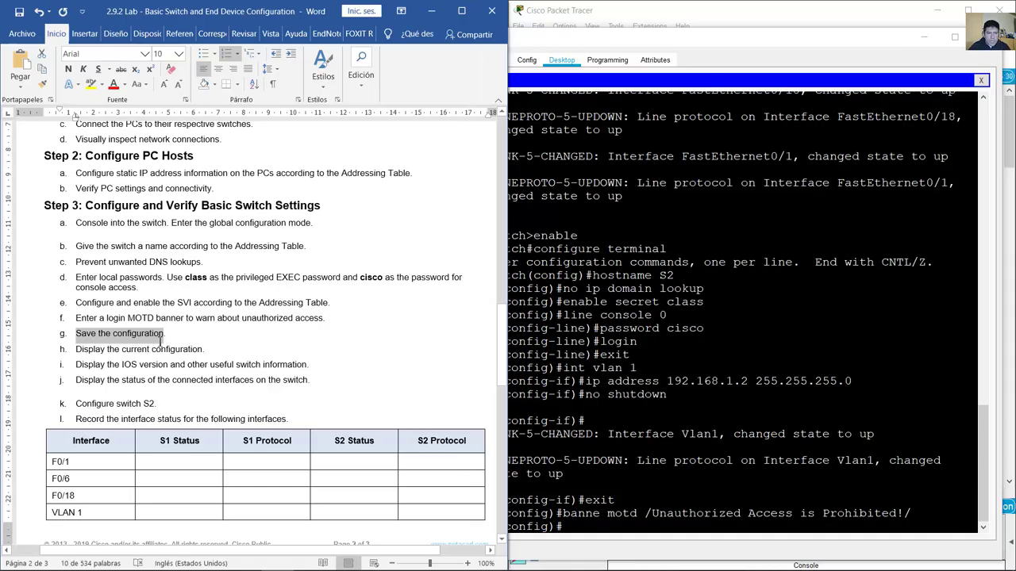
{"action": "left_click", "coordinate": [551, 420]}
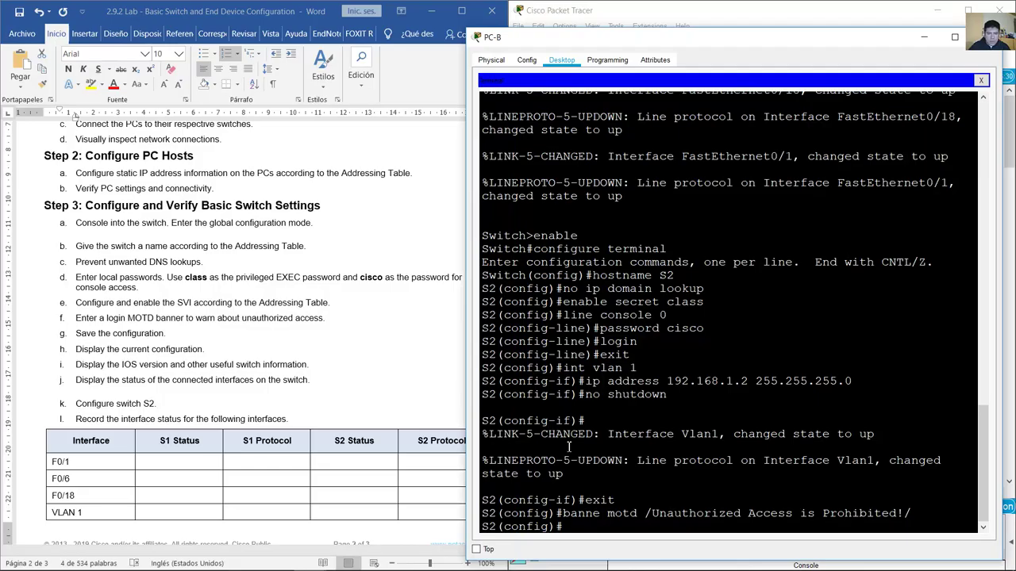
{"action": "left_click_drag", "start_coordinate": [563, 527], "coordinate": [479, 530]}
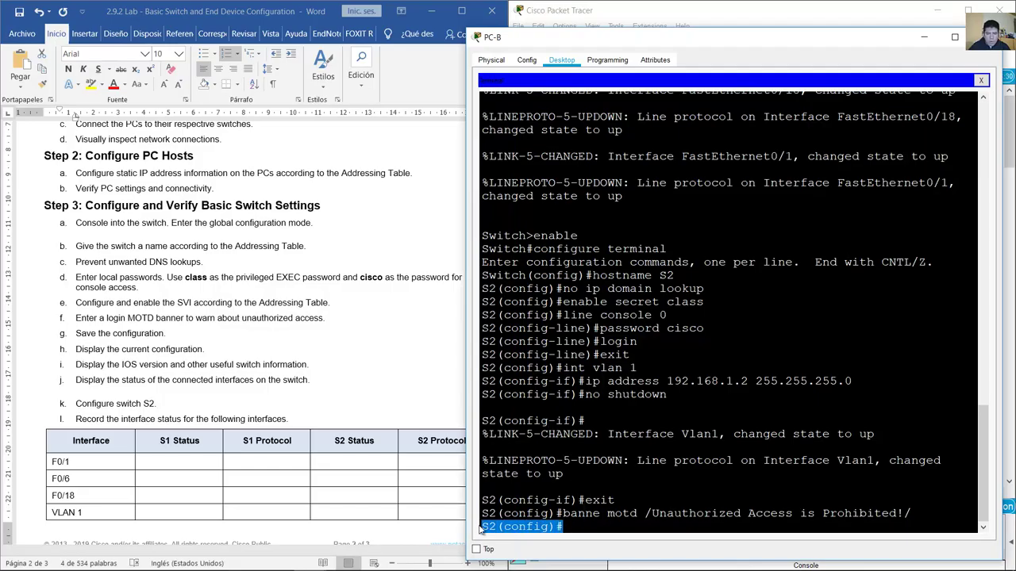
{"action": "left_click", "coordinate": [612, 530]}
{"action": "type", "text": "exit"}
{"action": "key", "text": "Return"}
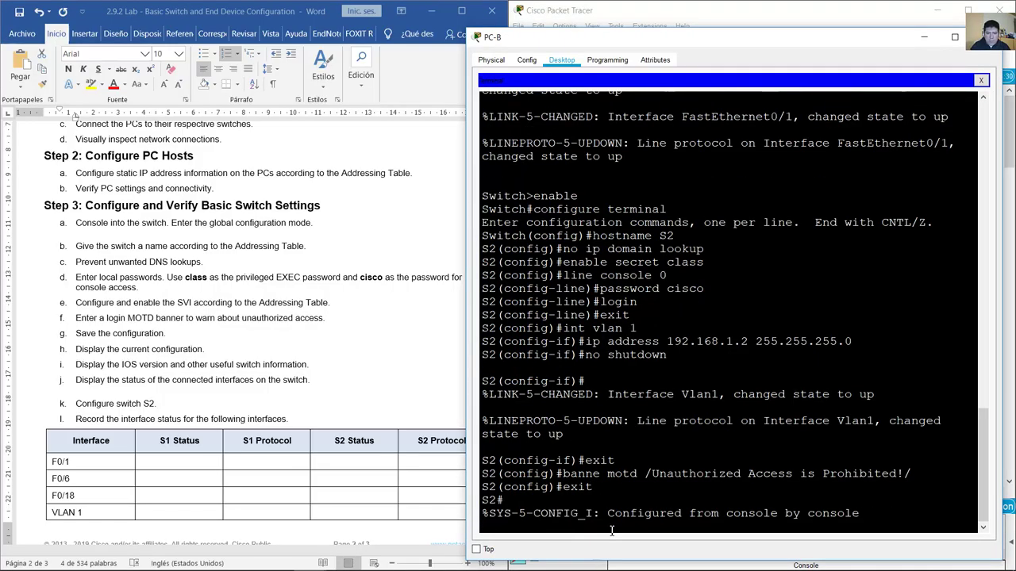
{"action": "key", "text": "Return"}
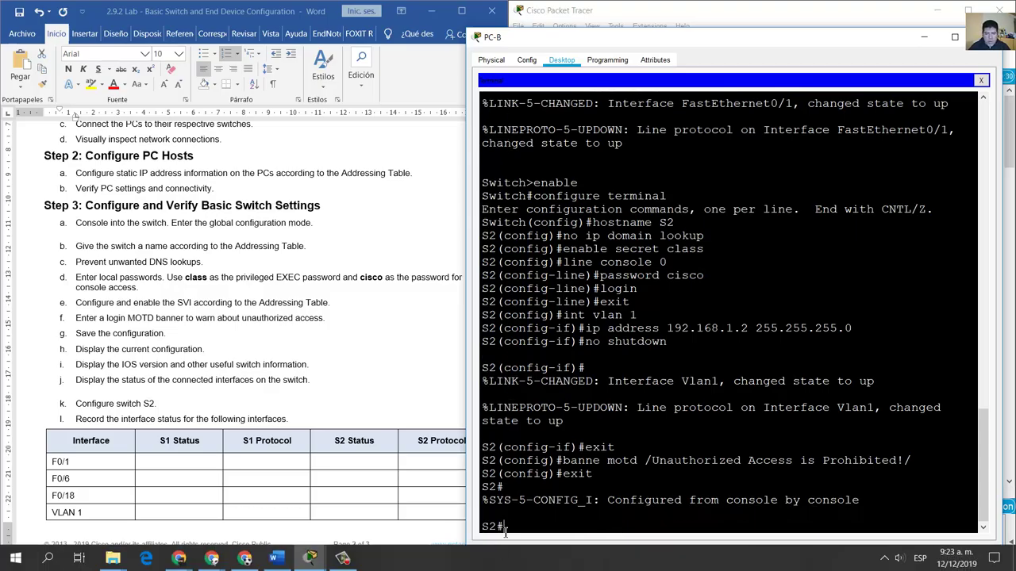
- Start entering the copy running-config command at S2#
{"action": "left_click_drag", "start_coordinate": [508, 527], "coordinate": [477, 527]}
{"action": "left_click", "coordinate": [516, 530]}
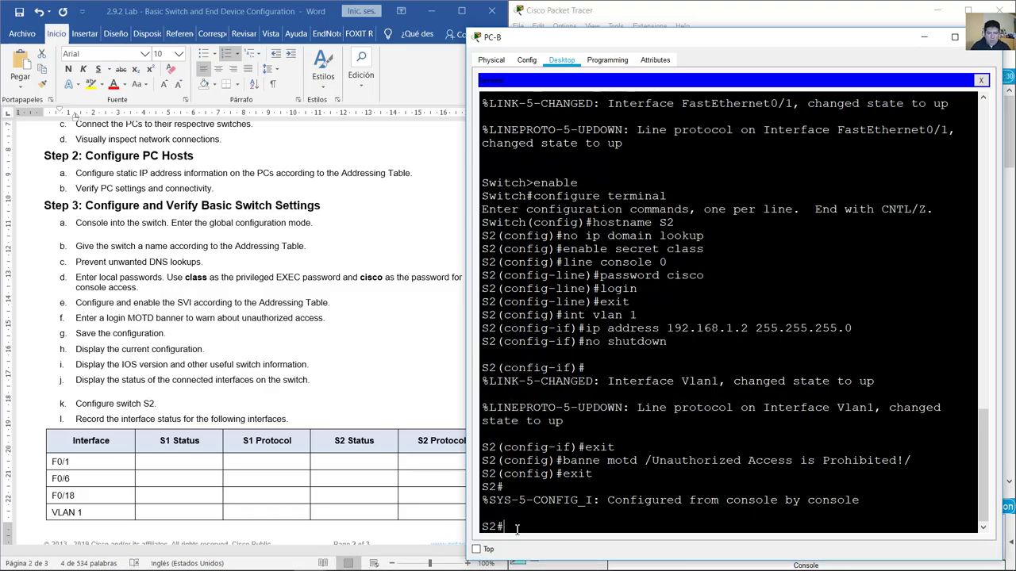
{"action": "type", "text": "copy runnin-g-c"}
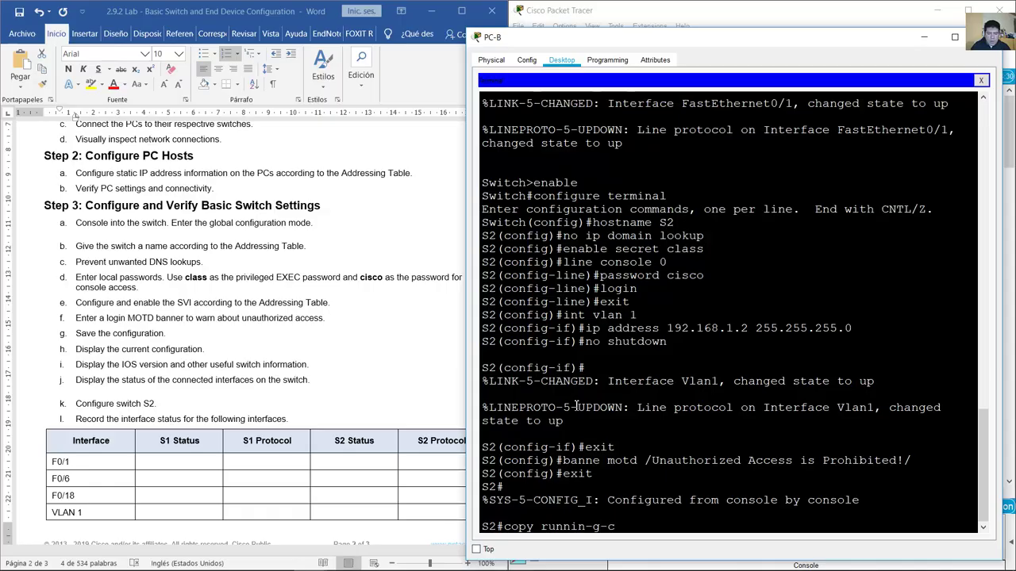
{"action": "type", "text": "onfig"}
- Run copy running-config startup-config on S2 and mark the save step in the guide
{"action": "key", "text": "Left"}
{"action": "key", "text": "Left"}
{"action": "key", "text": "Left"}
{"action": "key", "text": "Left"}
{"action": "key", "text": "Left"}
{"action": "key", "text": "Left"}
{"action": "key", "text": "Left"}
{"action": "key", "text": "Left"}
{"action": "key", "text": "BackSpace"}
{"action": "type", "text": "startup-config"}
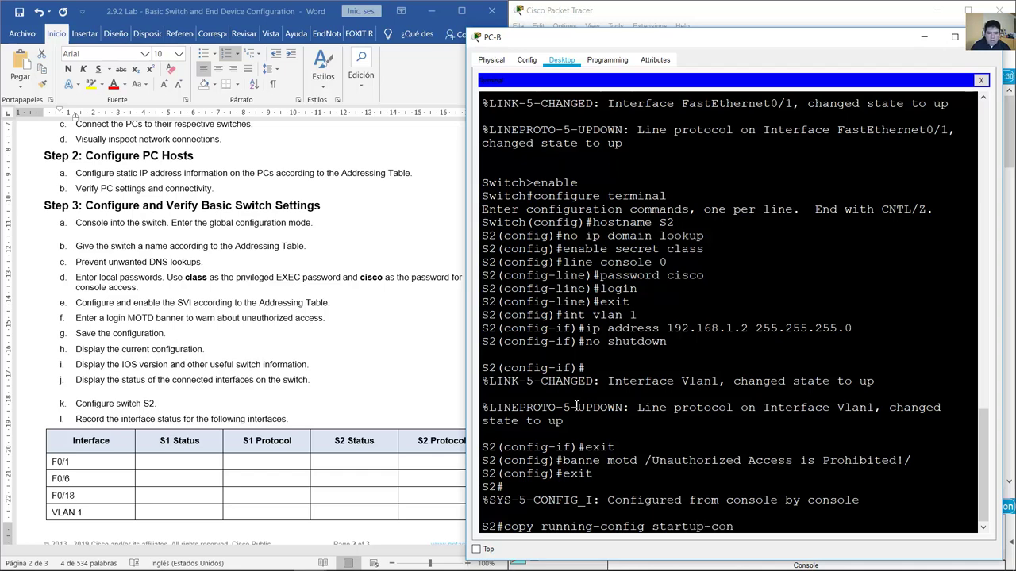
{"action": "key", "text": "Return"}
{"action": "key", "text": "Return"}
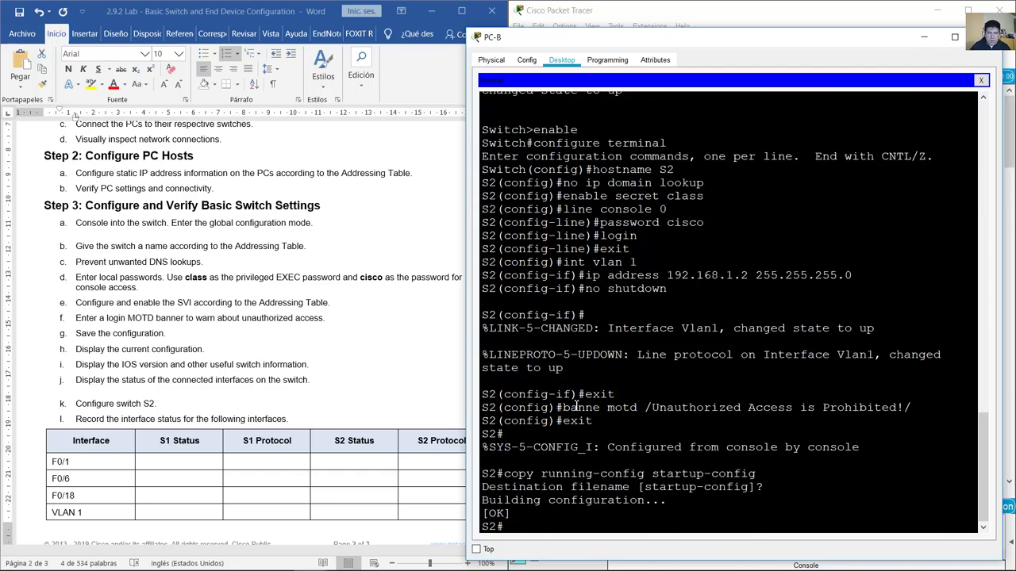
{"action": "left_click", "coordinate": [321, 319]}
{"action": "left_click_drag", "start_coordinate": [165, 338], "coordinate": [227, 355]}
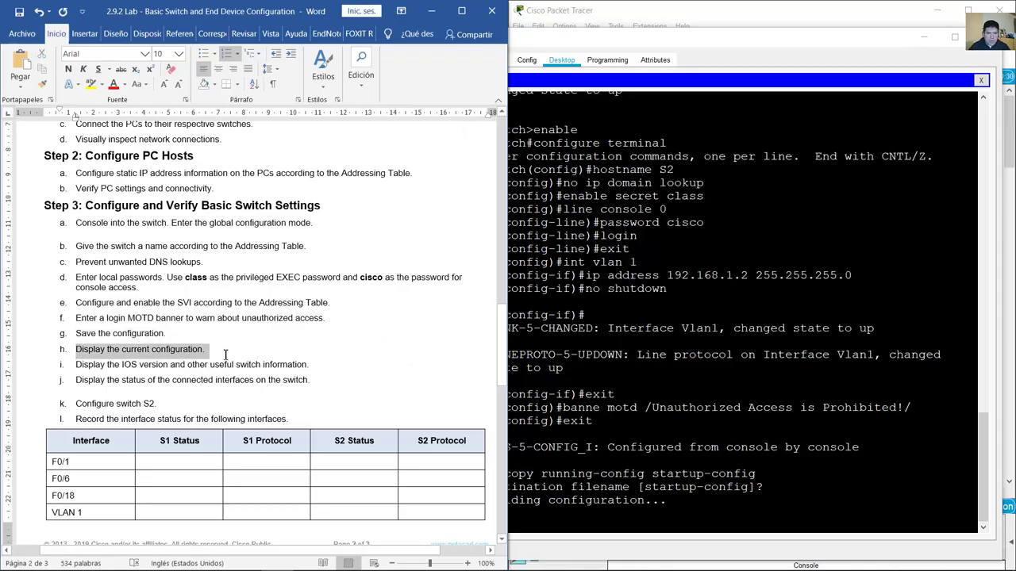
{"action": "left_click", "coordinate": [516, 517]}
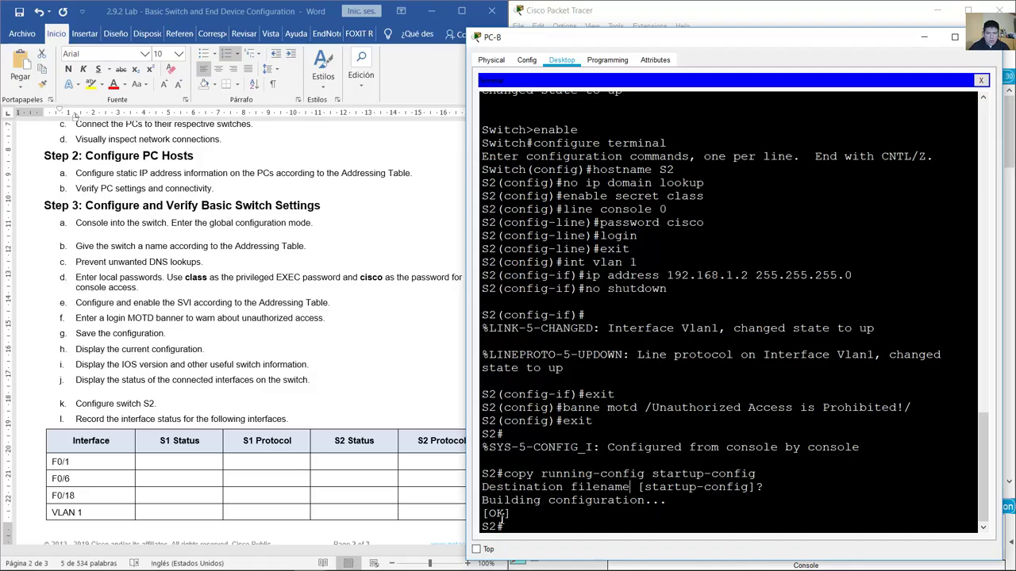
{"action": "left_click_drag", "start_coordinate": [505, 526], "coordinate": [482, 522]}
- Page through S2's show running-config, noting Vlan1 address, banner motd and console login
{"action": "left_click", "coordinate": [518, 522]}
{"action": "type", "text": "show run"}
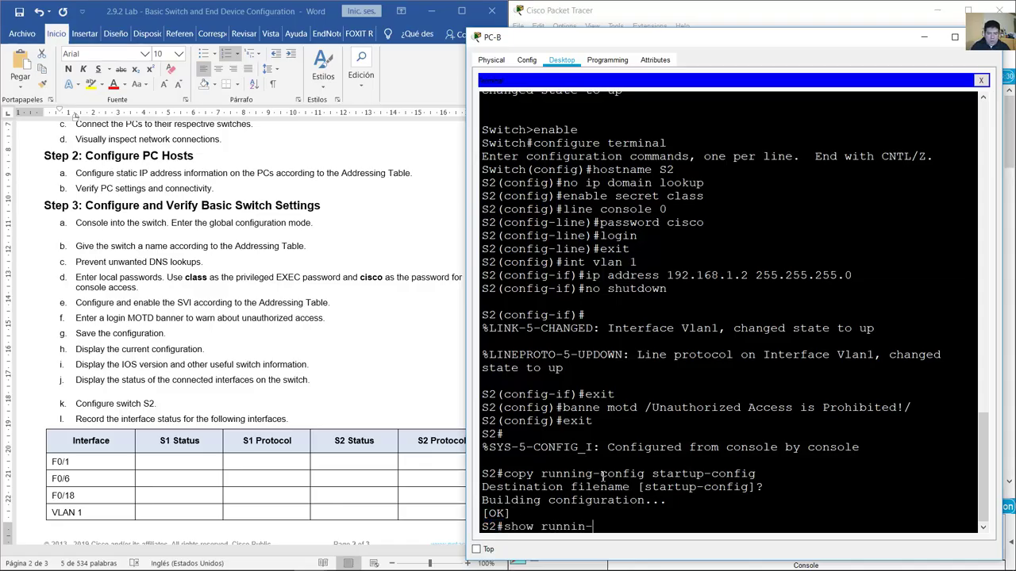
{"action": "type", "text": "ning-config"}
{"action": "key", "text": "Return"}
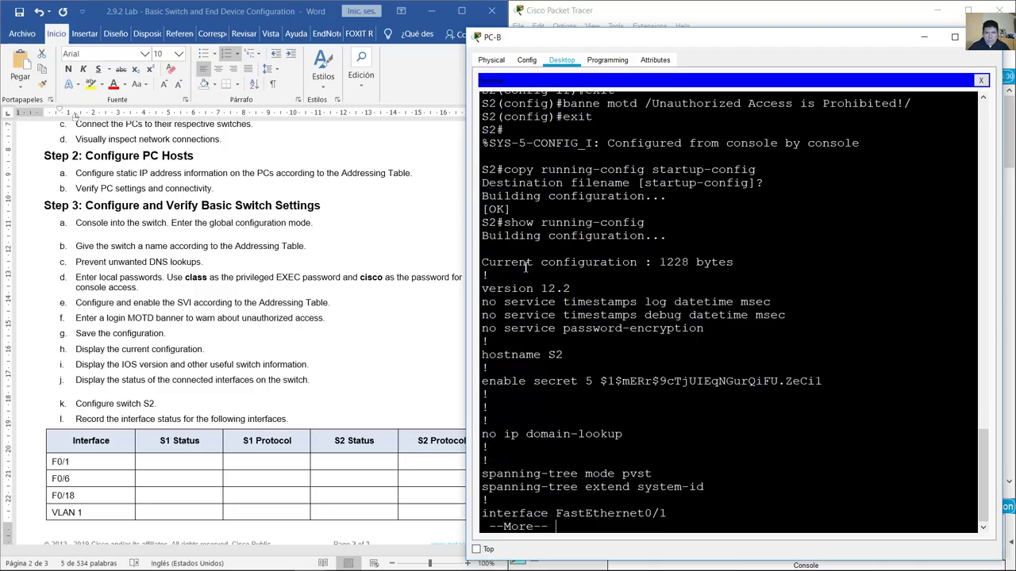
{"action": "key", "text": "space"}
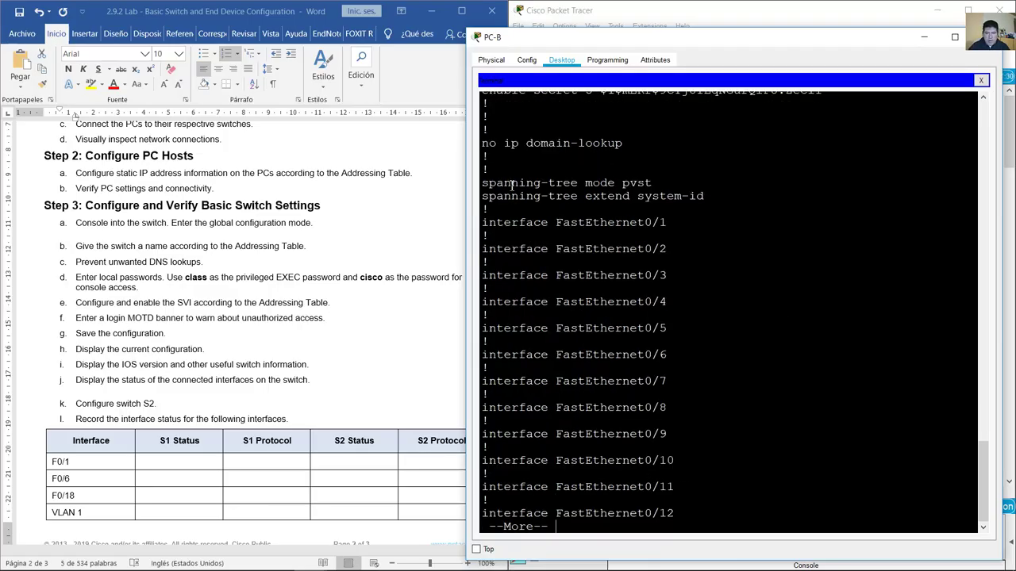
{"action": "key", "text": "space"}
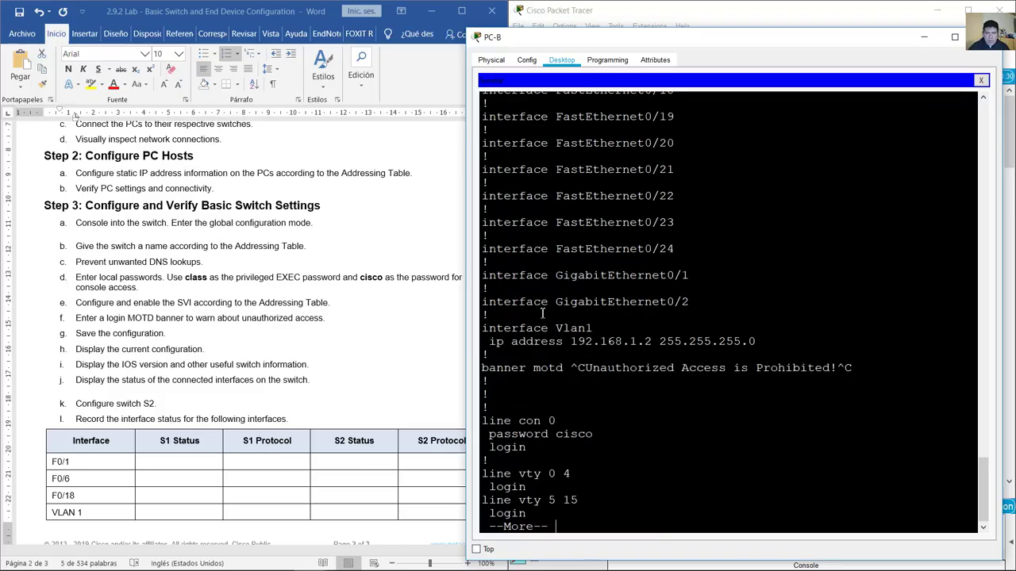
{"action": "left_click_drag", "start_coordinate": [496, 328], "coordinate": [634, 340]}
{"action": "triple_click", "coordinate": [508, 367]}
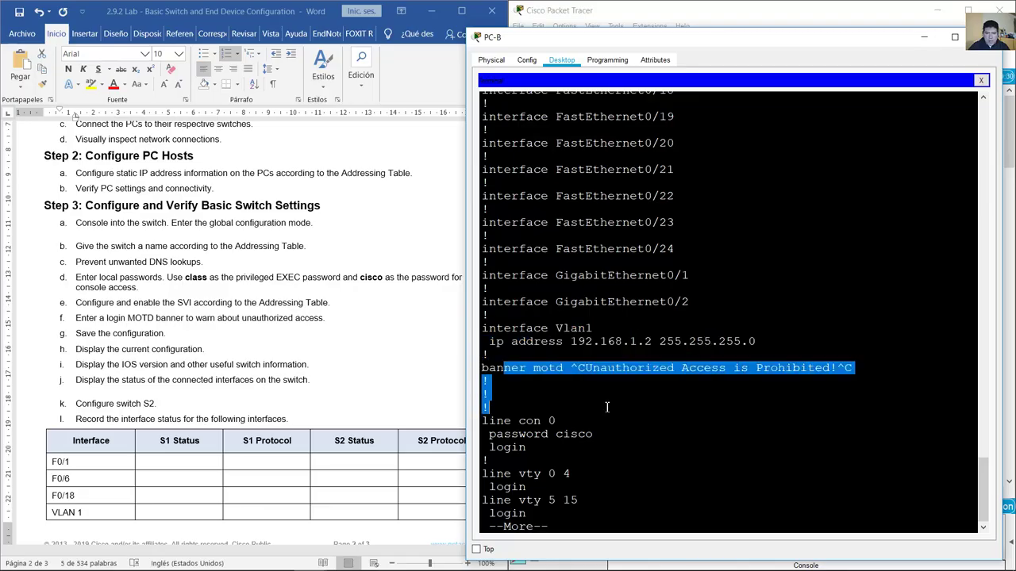
{"action": "left_click_drag", "start_coordinate": [520, 421], "coordinate": [538, 454]}
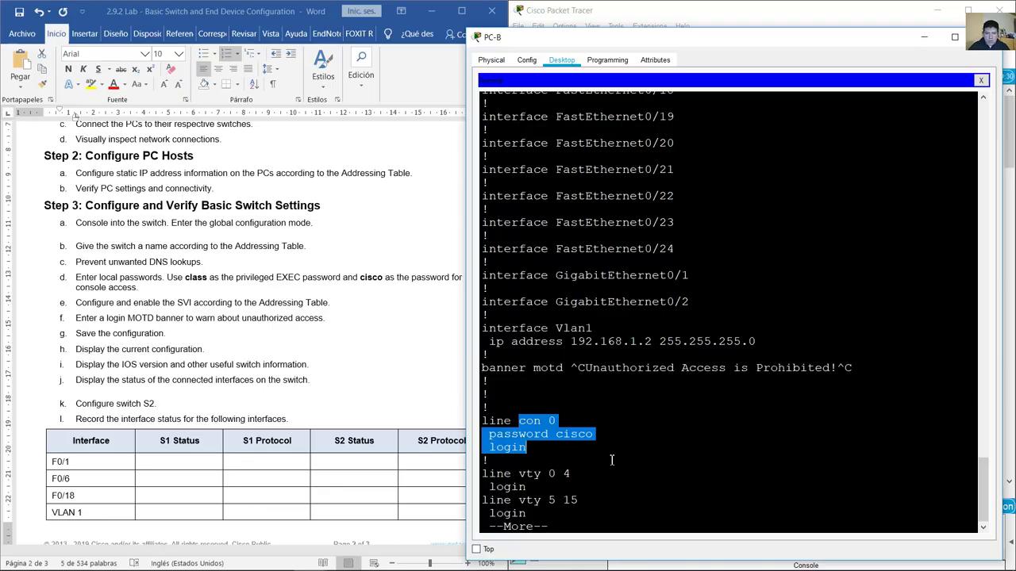
{"action": "key", "text": "space"}
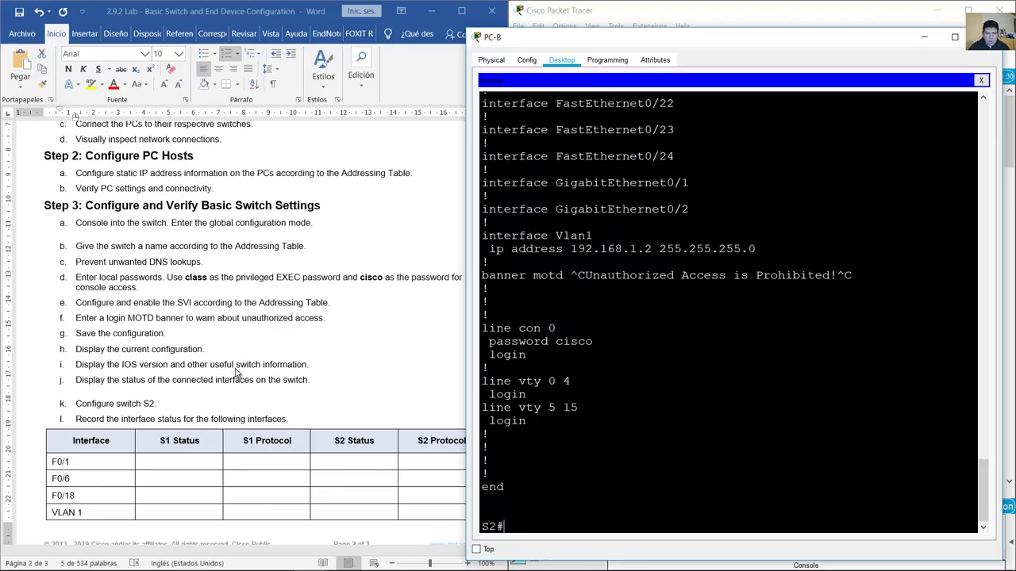
- Run show version on S2 and note IOS version 12.2
{"action": "key", "text": "alt+Tab"}
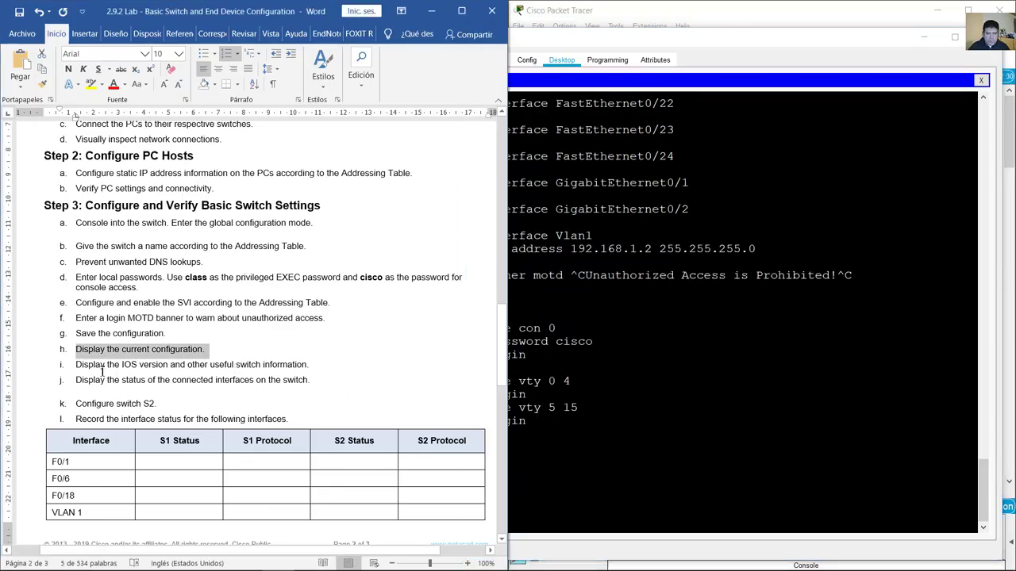
{"action": "left_click_drag", "start_coordinate": [85, 370], "coordinate": [173, 363]}
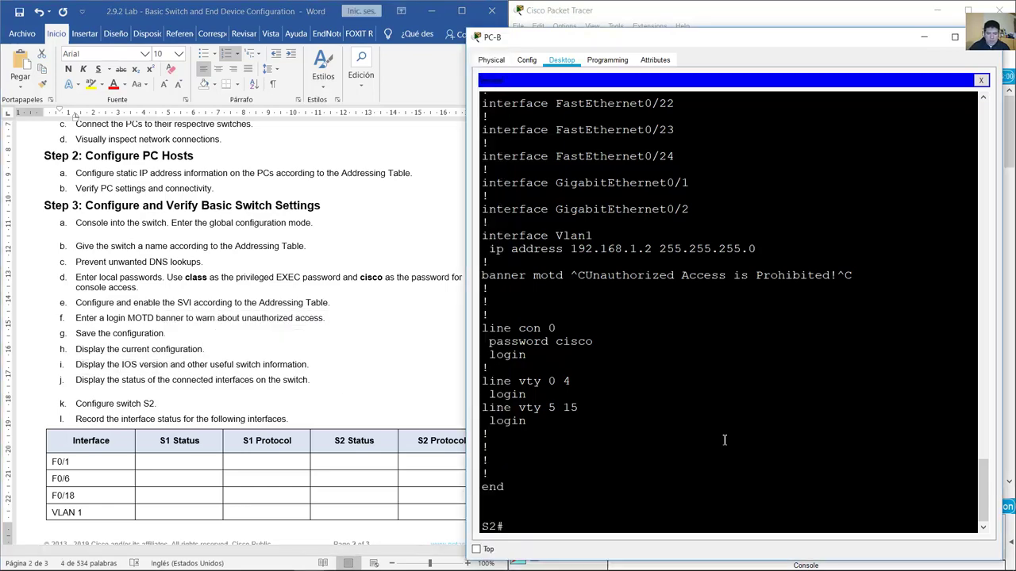
{"action": "type", "text": "show version"}
{"action": "key", "text": "Return"}
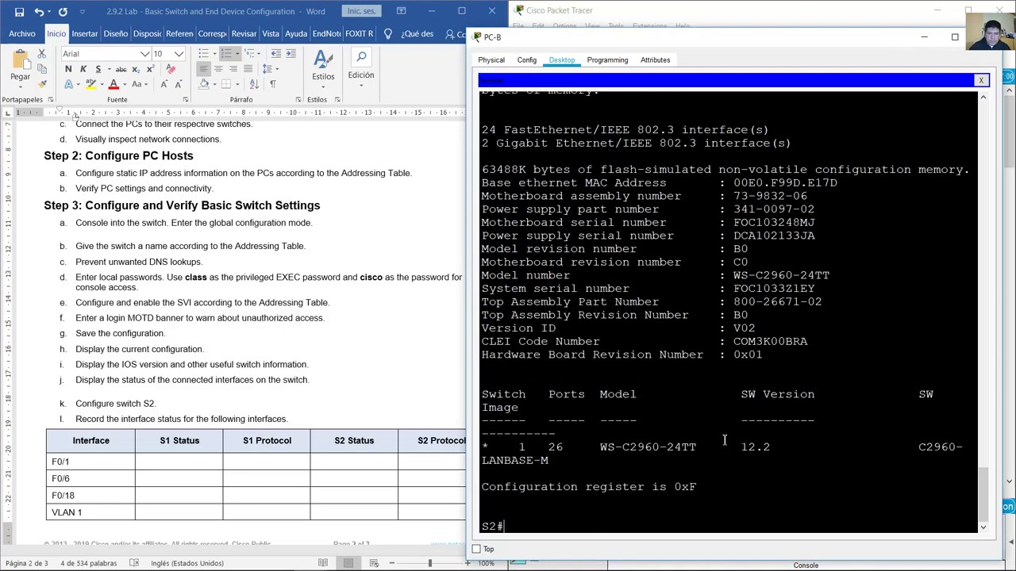
{"action": "left_click_drag", "start_coordinate": [732, 438], "coordinate": [794, 447]}
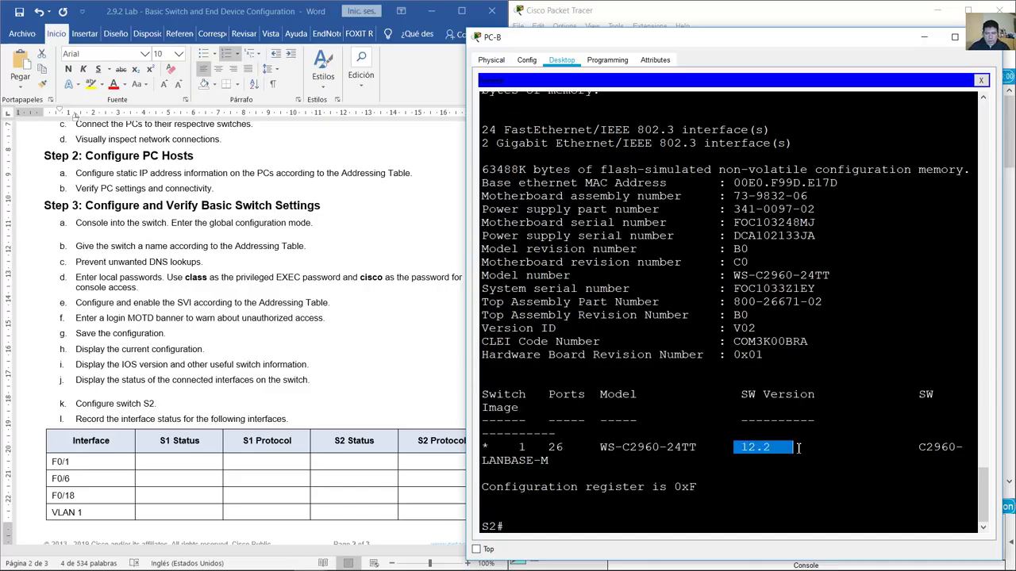
- Mark the interface status step in the guide and enter show ip interface brief
{"action": "left_click", "coordinate": [239, 377]}
{"action": "left_click_drag", "start_coordinate": [76, 380], "coordinate": [243, 384]}
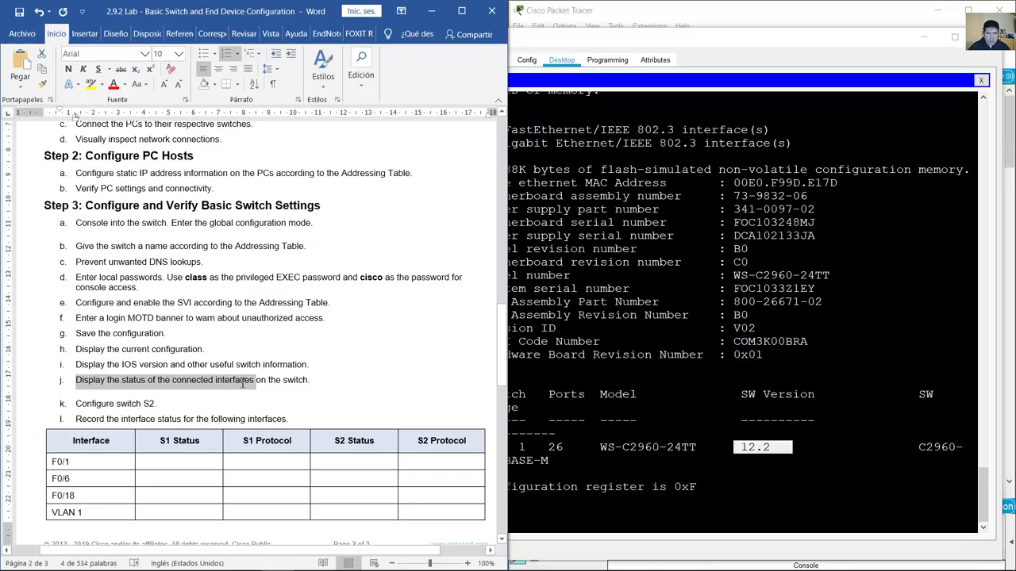
{"action": "left_click", "coordinate": [770, 461]}
{"action": "type", "text": "show ip int"}
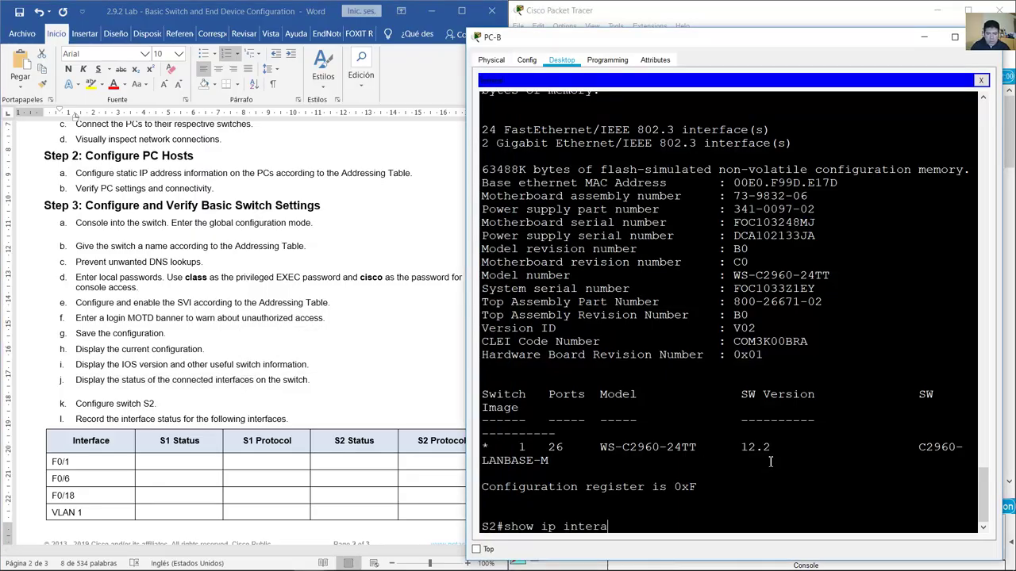
{"action": "type", "text": "erface brief"}
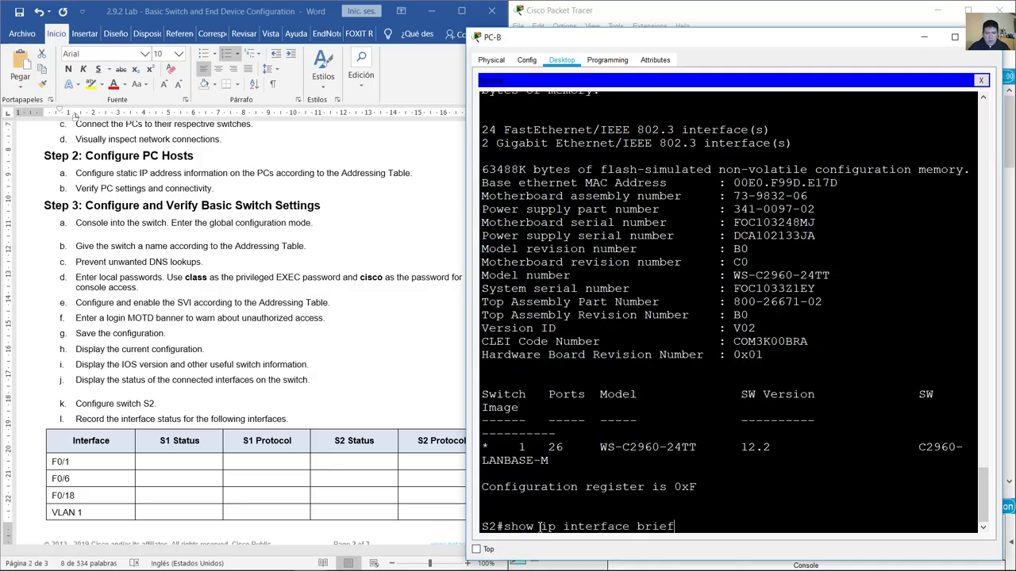
{"action": "left_click_drag", "start_coordinate": [541, 528], "coordinate": [504, 530]}
{"action": "left_click", "coordinate": [503, 529]}
{"action": "left_click_drag", "start_coordinate": [505, 529], "coordinate": [481, 528]}
{"action": "left_click", "coordinate": [676, 523]}
{"action": "key", "text": "Return"}
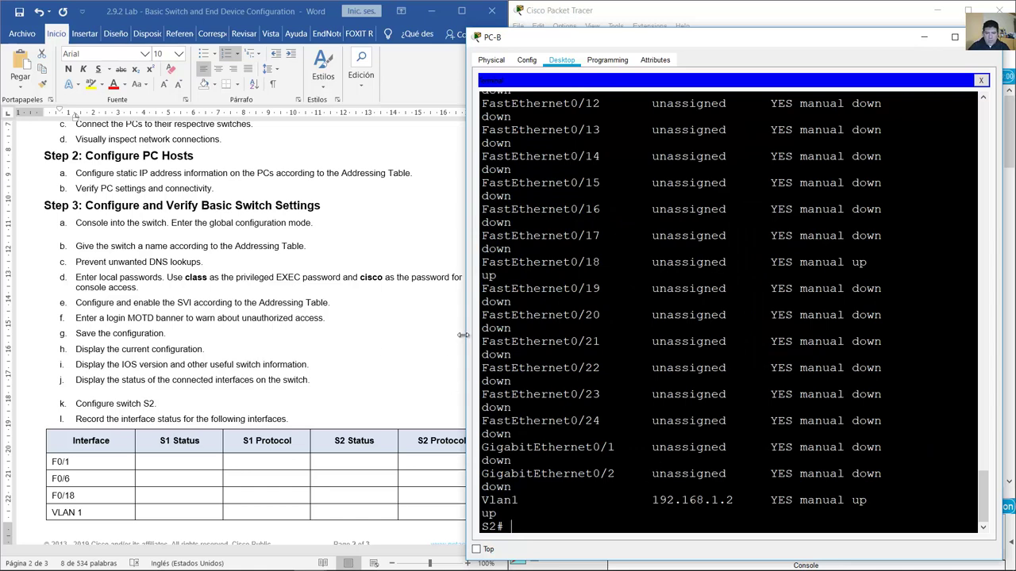
{"action": "left_click_drag", "start_coordinate": [467, 340], "coordinate": [368, 328]}
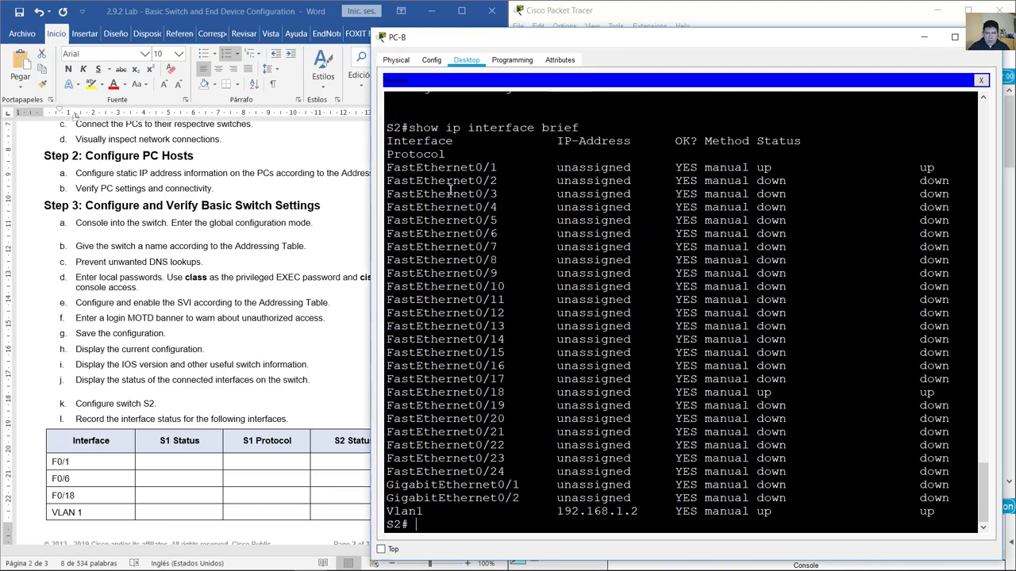
{"action": "left_click_drag", "start_coordinate": [424, 154], "coordinate": [713, 484]}
{"action": "left_click", "coordinate": [713, 484]}
{"action": "left_click_drag", "start_coordinate": [393, 511], "coordinate": [937, 512]}
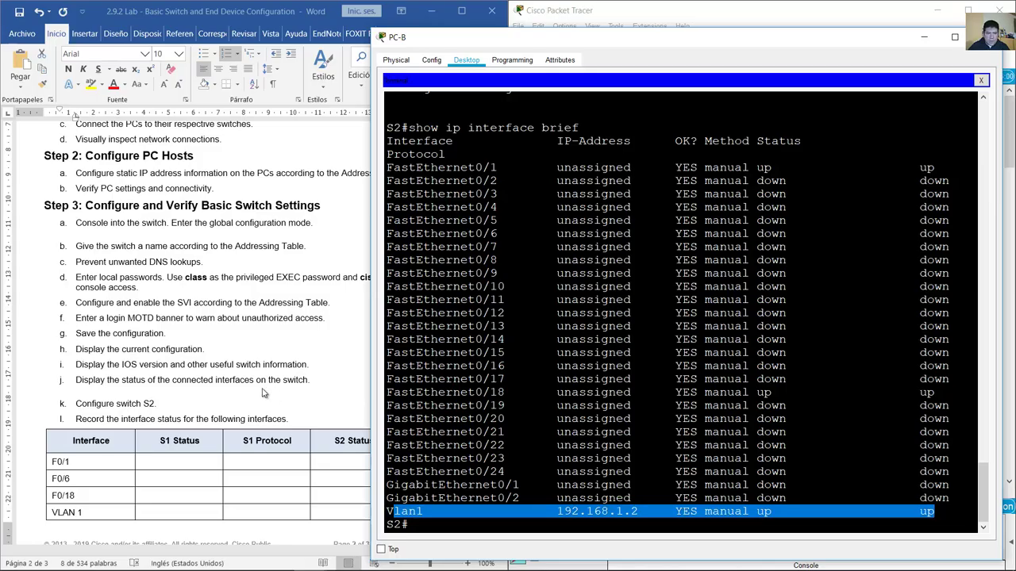
{"action": "left_click_drag", "start_coordinate": [237, 388], "coordinate": [76, 381]}
{"action": "scroll", "coordinate": [79, 380], "scroll_direction": "down", "scroll_amount": 4}
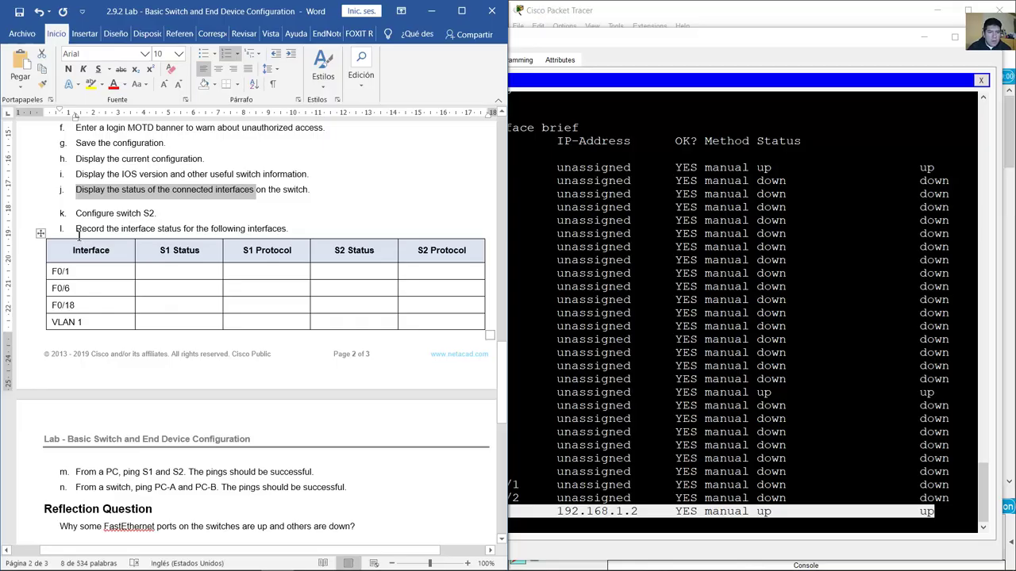
{"action": "left_click_drag", "start_coordinate": [77, 229], "coordinate": [292, 231]}
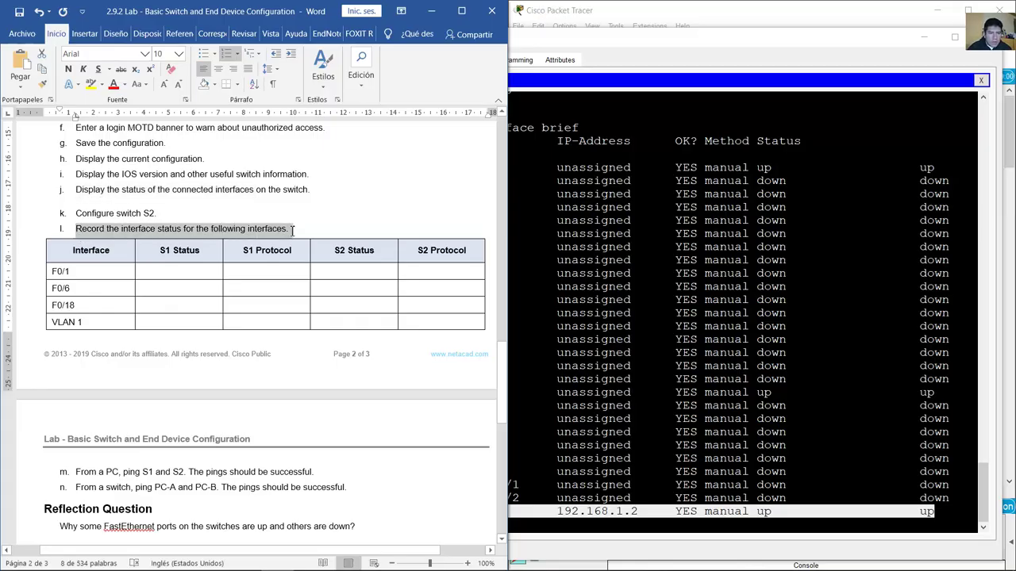
{"action": "left_click", "coordinate": [556, 405]}
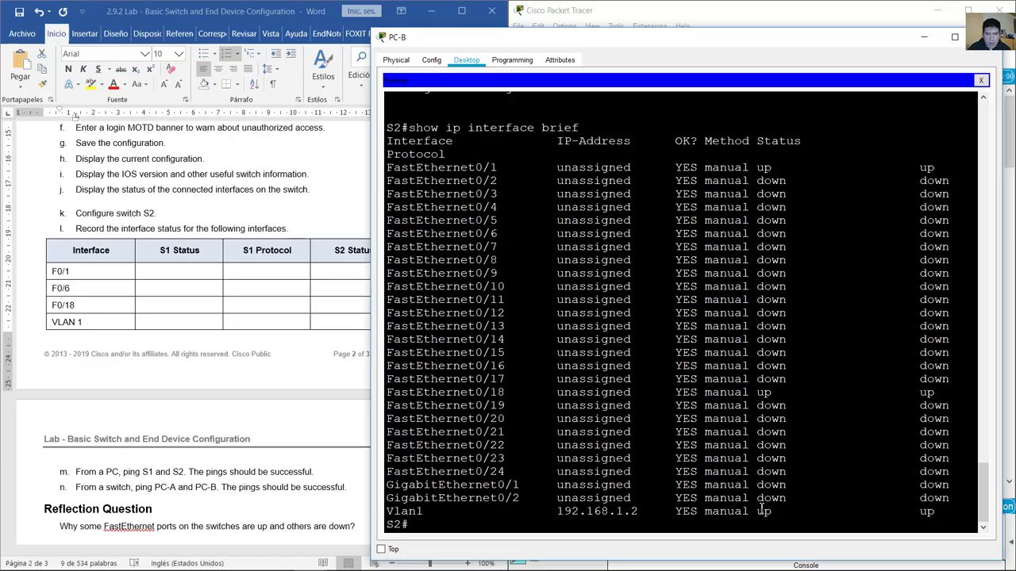
{"action": "mouse_move", "coordinate": [742, 516]}
{"action": "left_mouse_down"}
{"action": "mouse_move", "coordinate": [936, 514]}
{"action": "mouse_move", "coordinate": [389, 512]}
{"action": "mouse_move", "coordinate": [746, 512]}
{"action": "mouse_move", "coordinate": [397, 511]}
{"action": "mouse_move", "coordinate": [734, 520]}
{"action": "left_mouse_up"}
{"action": "double_click", "coordinate": [762, 516]}
{"action": "double_click", "coordinate": [760, 141]}
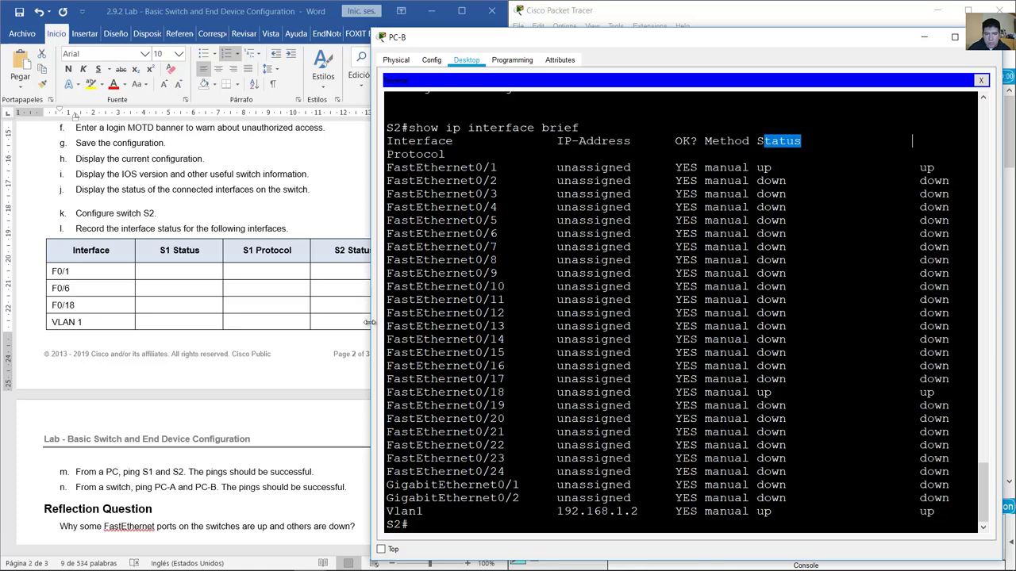
{"action": "left_click_drag", "start_coordinate": [369, 322], "coordinate": [302, 322]}
{"action": "left_click", "coordinate": [921, 155]}
{"action": "left_click_drag", "start_coordinate": [846, 155], "coordinate": [922, 155]}
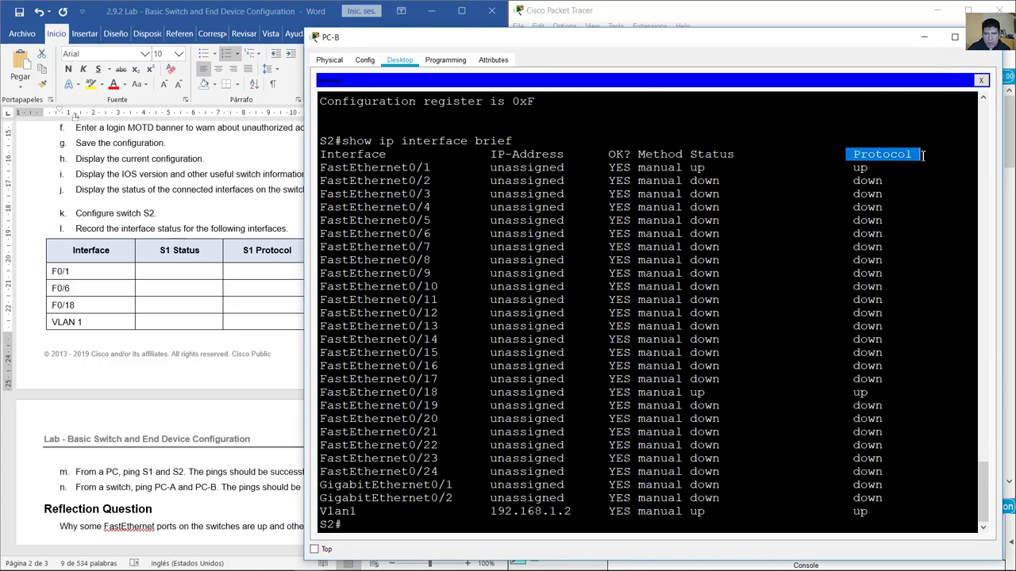
{"action": "left_click", "coordinate": [871, 513]}
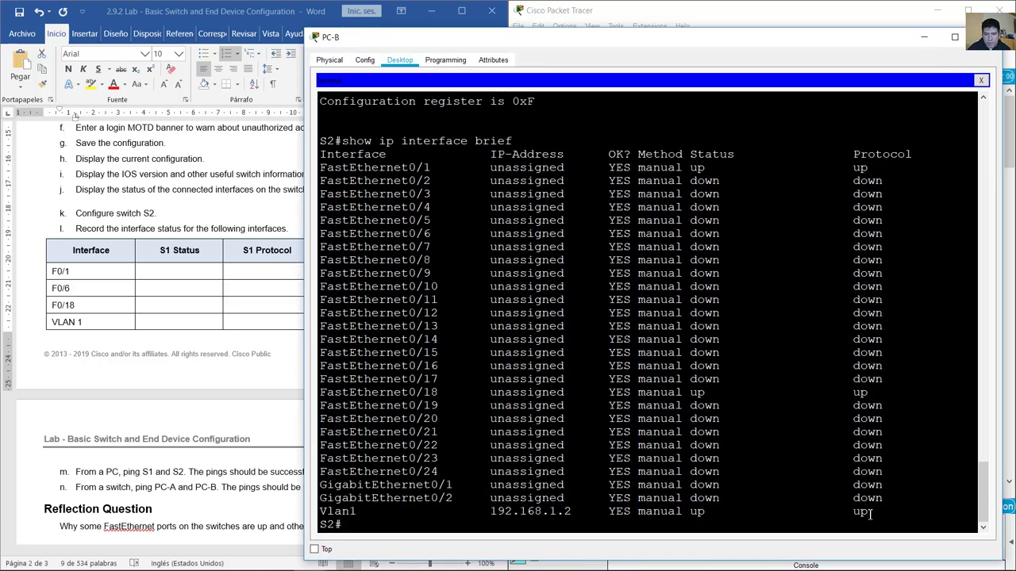
{"action": "left_click_drag", "start_coordinate": [871, 514], "coordinate": [839, 514]}
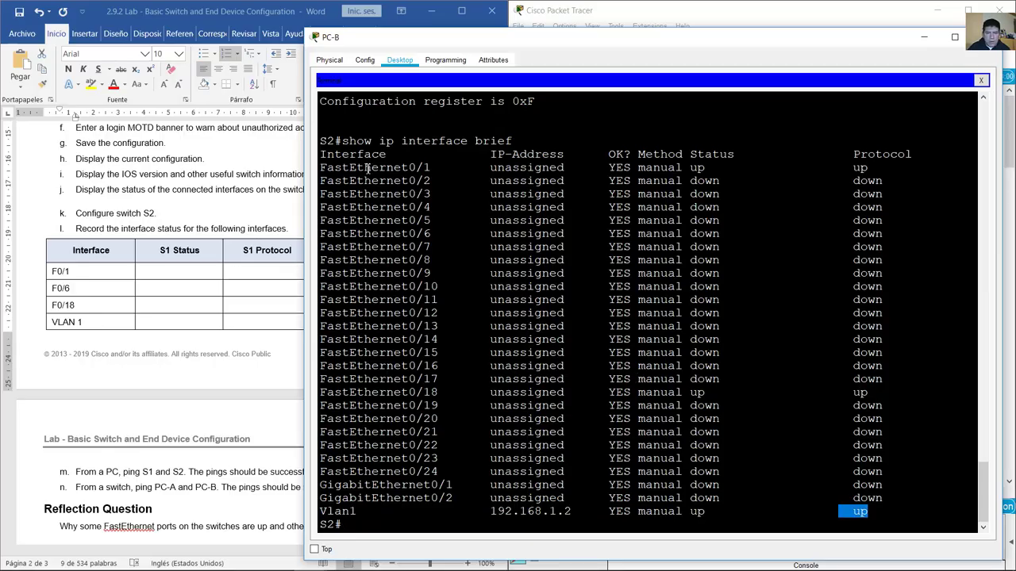
{"action": "left_click_drag", "start_coordinate": [327, 169], "coordinate": [429, 169]}
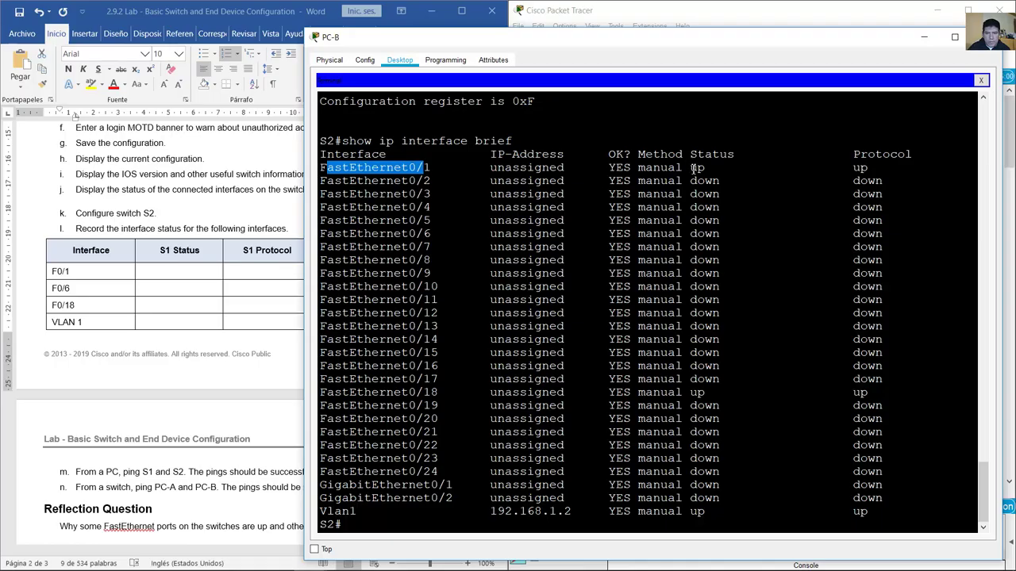
{"action": "left_click_drag", "start_coordinate": [689, 168], "coordinate": [712, 169]}
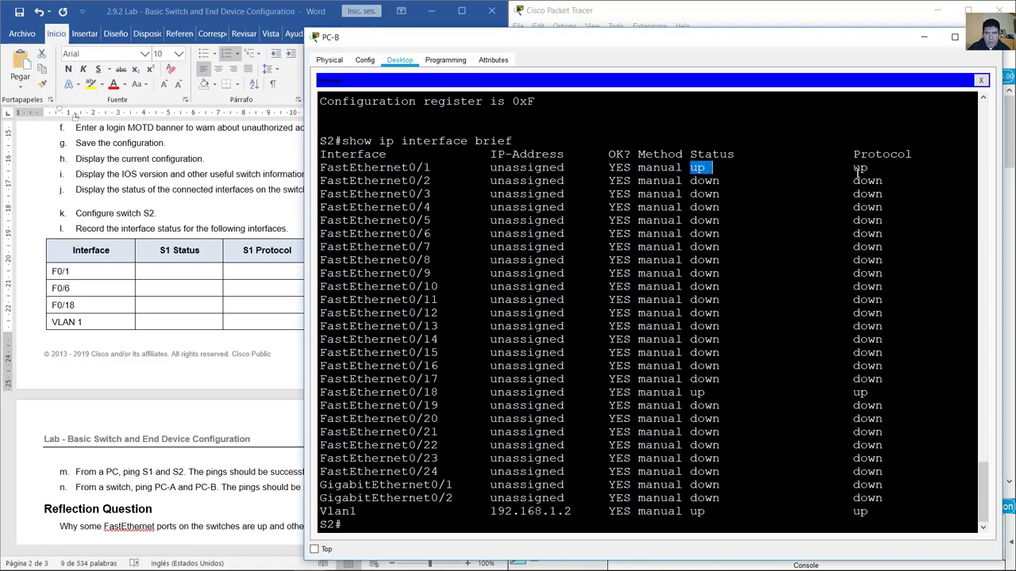
{"action": "left_click_drag", "start_coordinate": [854, 168], "coordinate": [868, 168]}
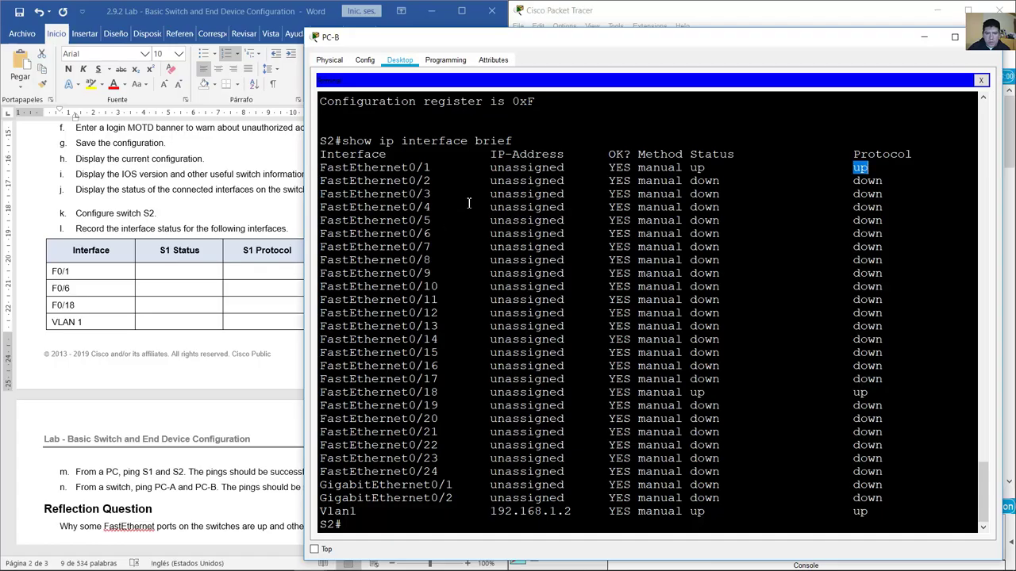
{"action": "left_click_drag", "start_coordinate": [327, 168], "coordinate": [880, 164]}
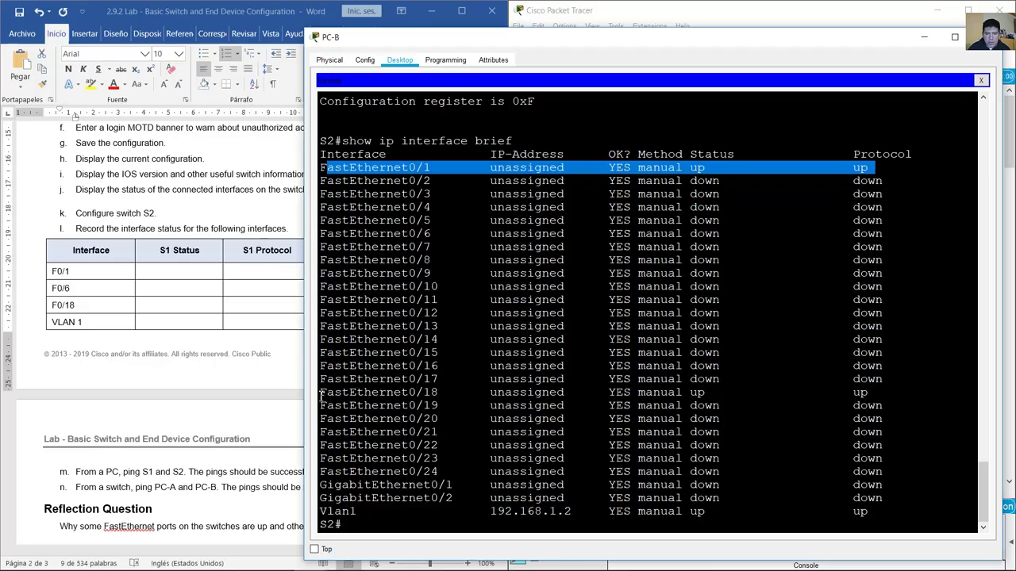
{"action": "left_click_drag", "start_coordinate": [321, 394], "coordinate": [727, 394]}
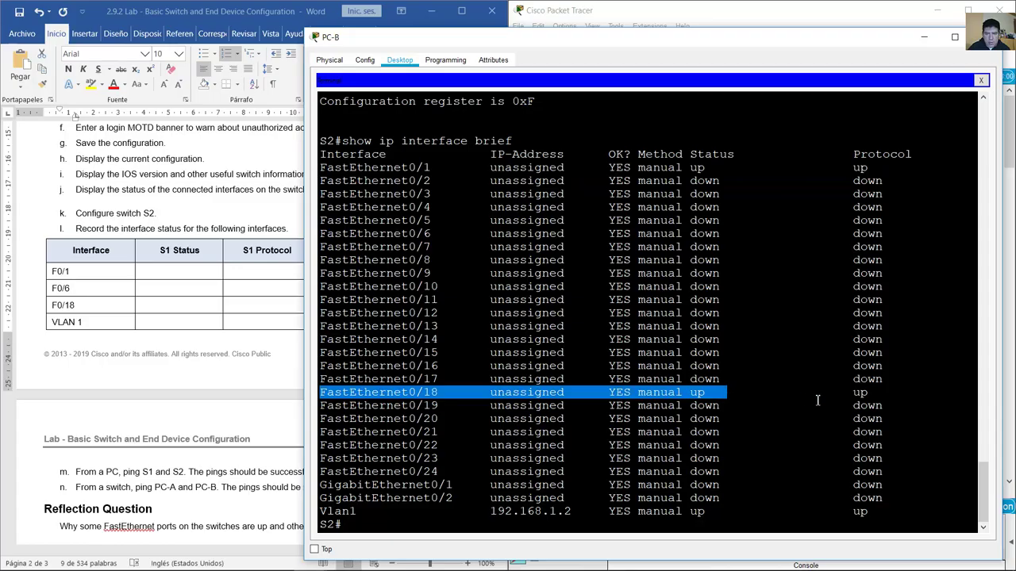
{"action": "left_click_drag", "start_coordinate": [817, 400], "coordinate": [870, 394]}
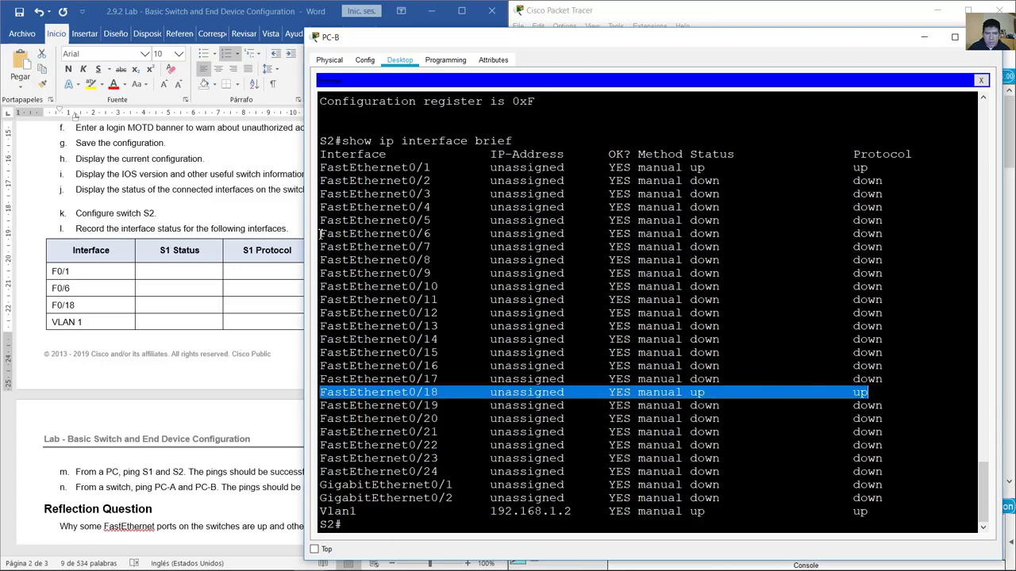
{"action": "left_click_drag", "start_coordinate": [321, 233], "coordinate": [892, 238]}
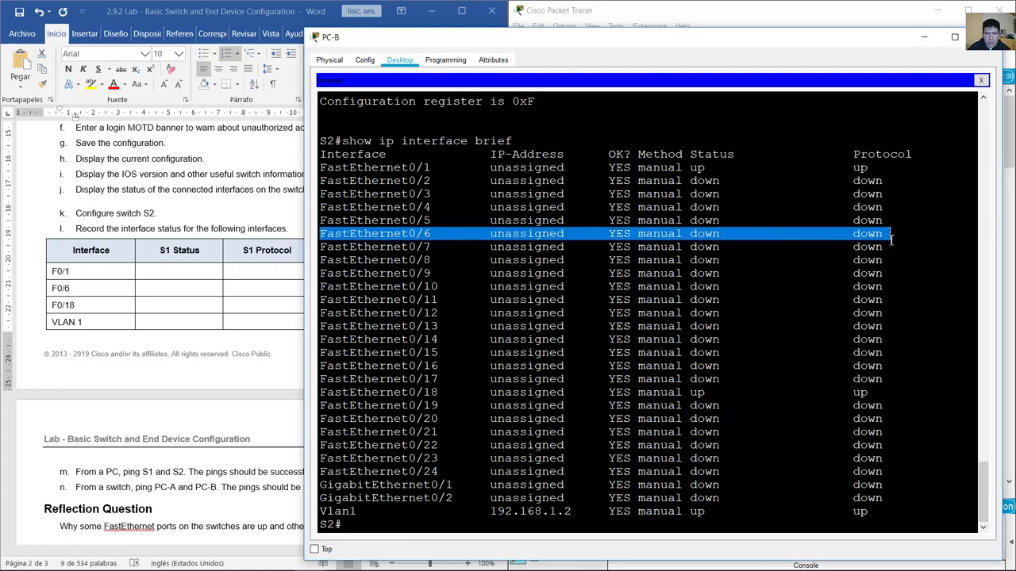
- Hide PC-B's window and bring up PC-A's window showing S1's console
{"action": "left_click", "coordinate": [914, 38]}
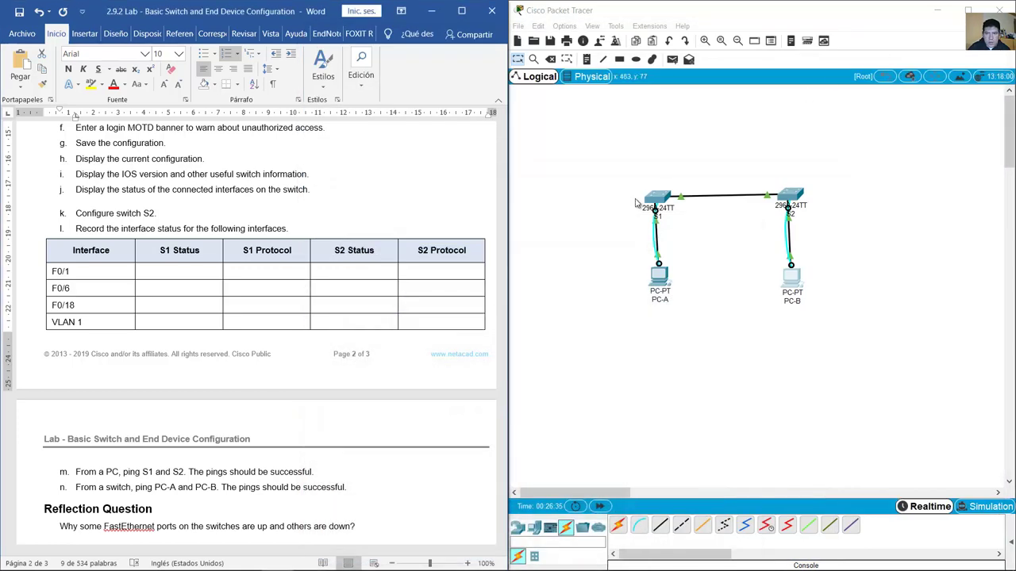
{"action": "left_click", "coordinate": [664, 208]}
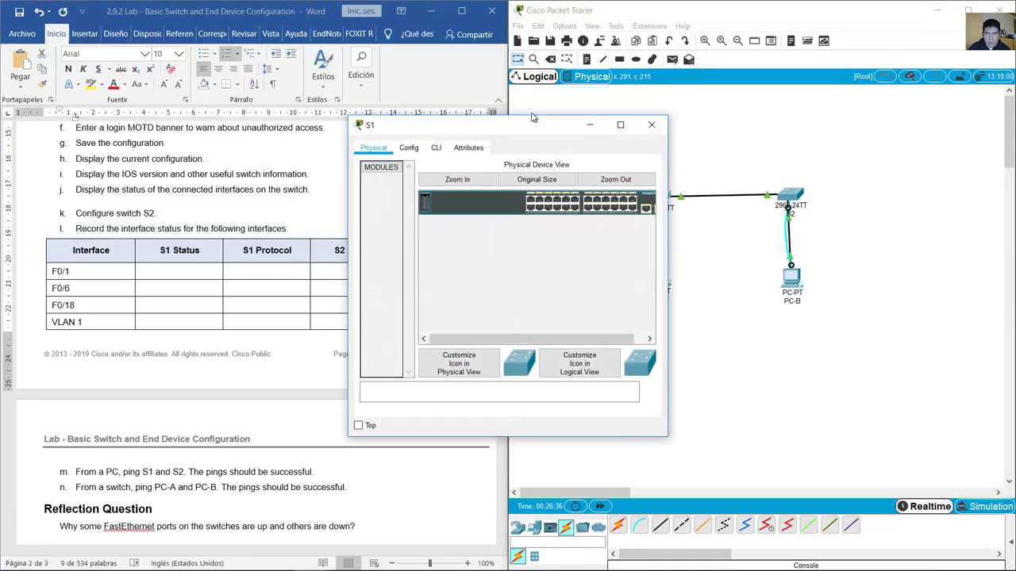
{"action": "left_click_drag", "start_coordinate": [488, 119], "coordinate": [804, 38]}
{"action": "left_click", "coordinate": [963, 36]}
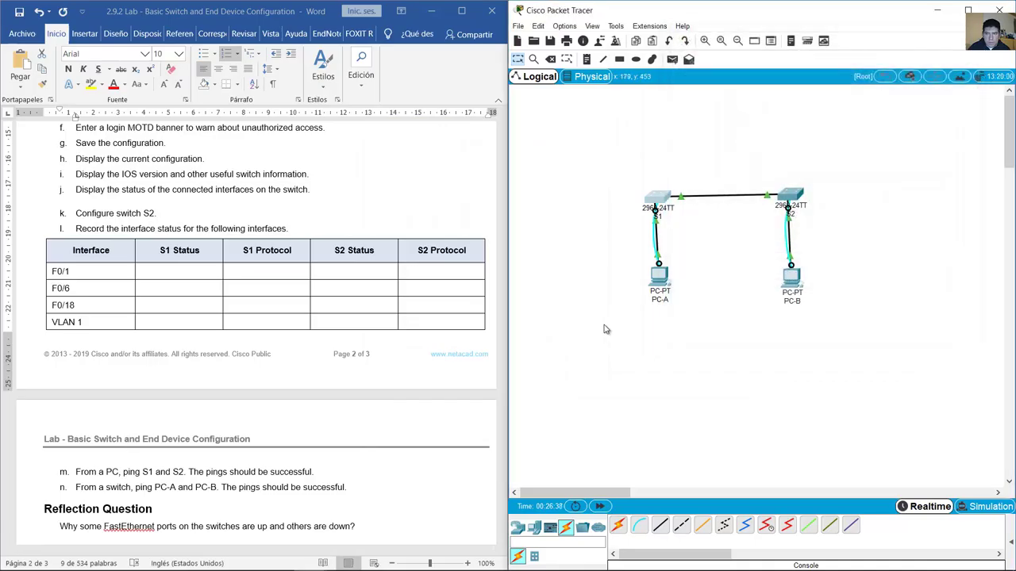
{"action": "left_click", "coordinate": [665, 281]}
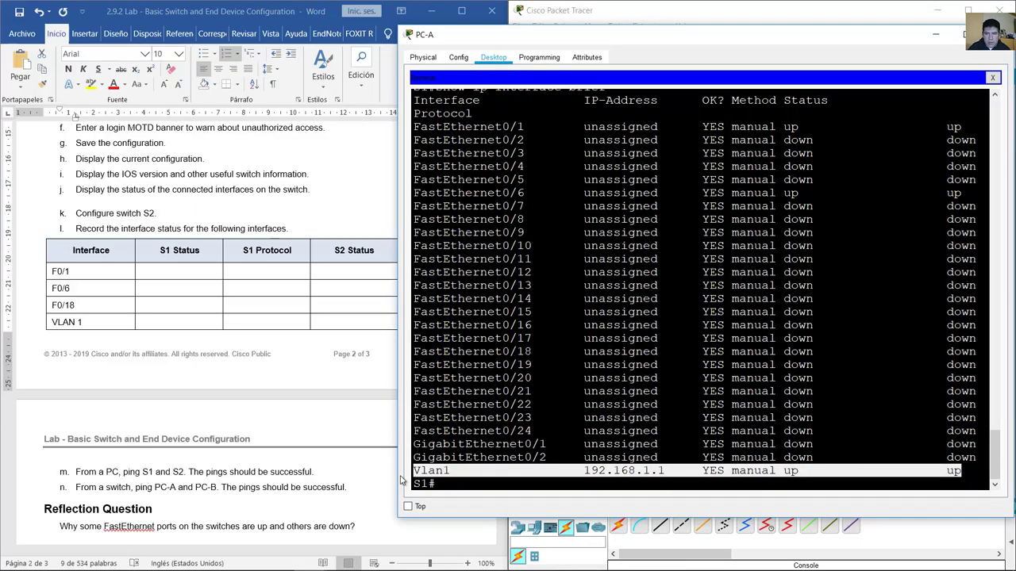
{"action": "left_click_drag", "start_coordinate": [399, 401], "coordinate": [351, 394]}
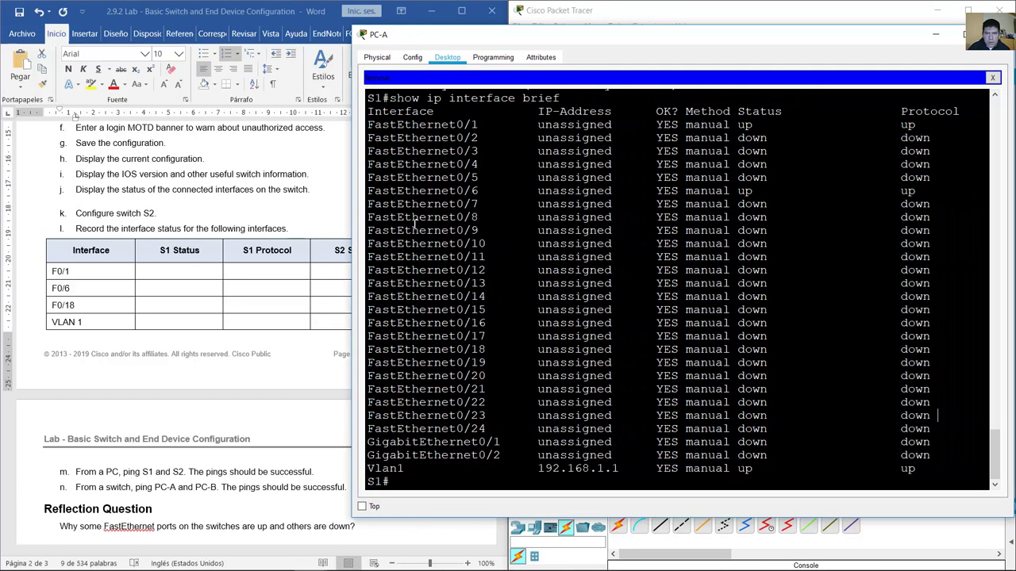
- Review S1's interface brief: FastEthernet0/6 and Vlan1 up, FastEthernet0/18 down
{"action": "left_click_drag", "start_coordinate": [370, 190], "coordinate": [934, 197]}
{"action": "left_click_drag", "start_coordinate": [369, 125], "coordinate": [936, 128]}
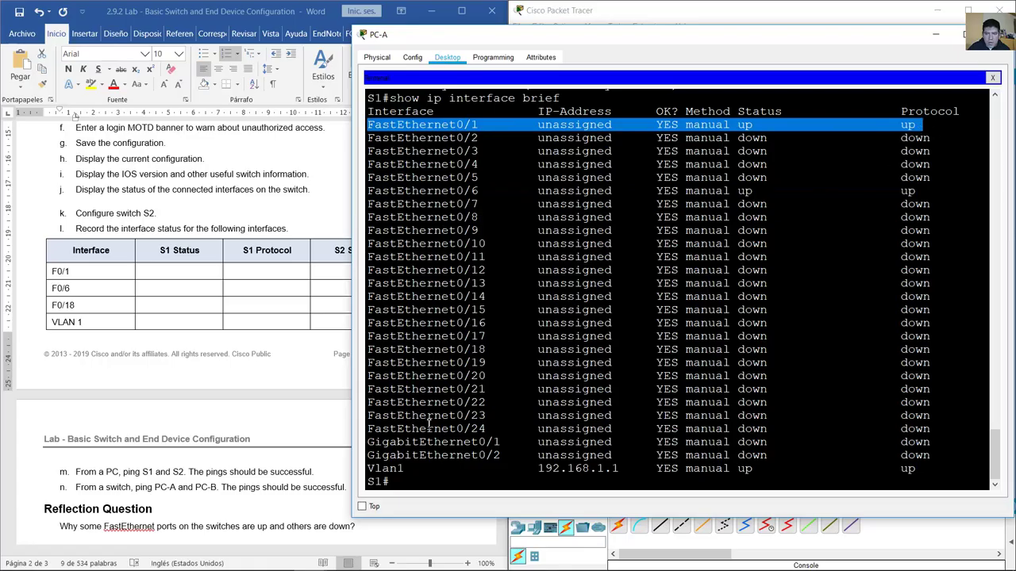
{"action": "left_click_drag", "start_coordinate": [370, 468], "coordinate": [992, 480]}
{"action": "left_click", "coordinate": [636, 316]}
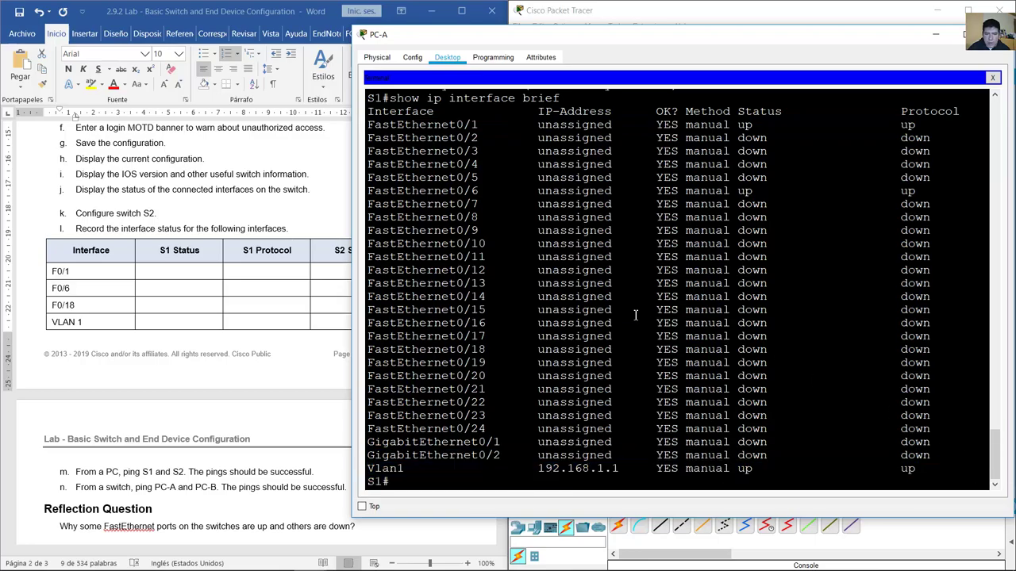
{"action": "left_click_drag", "start_coordinate": [369, 352], "coordinate": [969, 350]}
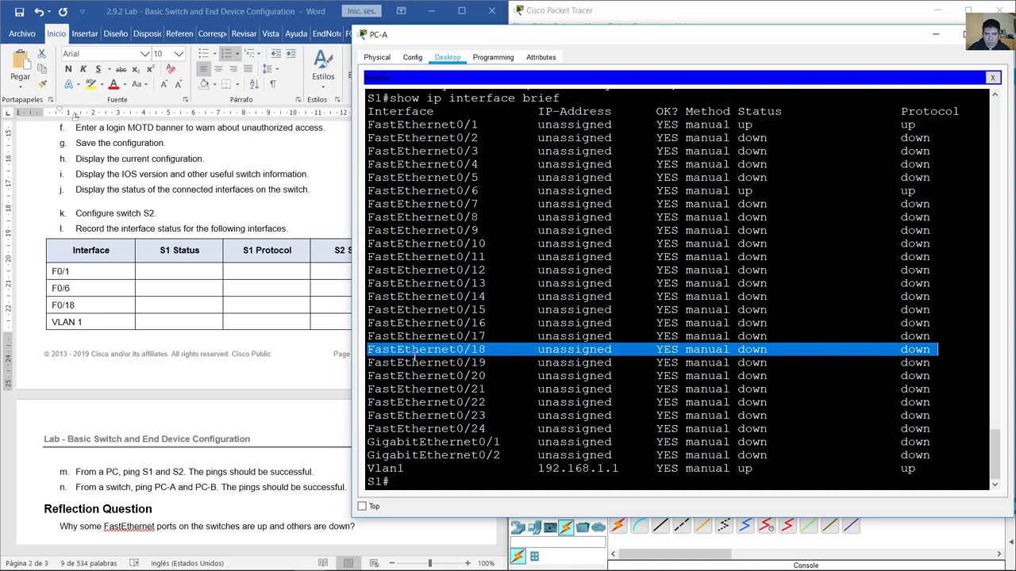
- Read lab guide step m about pinging S1 and S2 from PC-A
{"action": "left_click", "coordinate": [171, 340]}
{"action": "scroll", "coordinate": [104, 239], "scroll_direction": "down", "scroll_amount": 6}
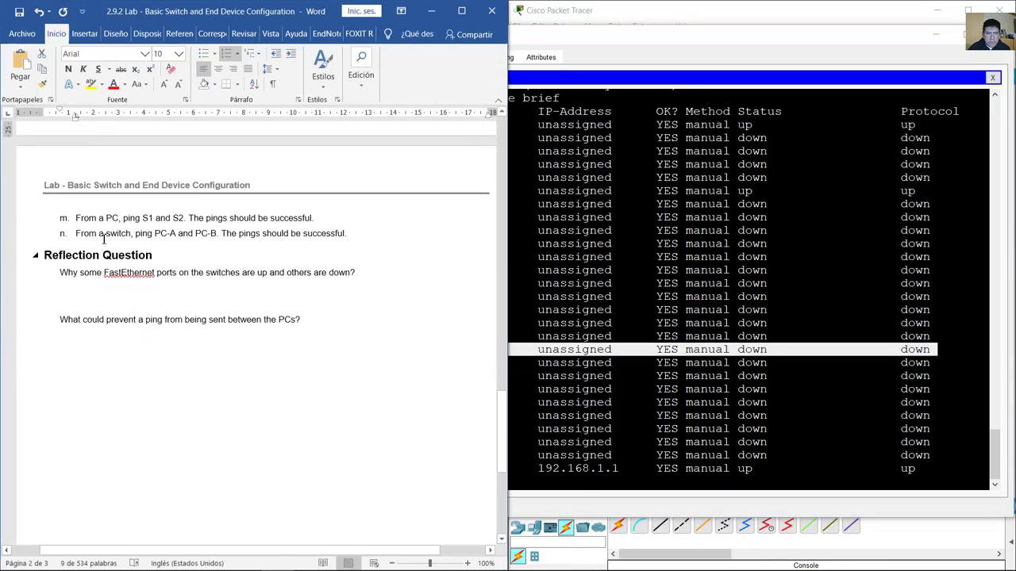
{"action": "left_click_drag", "start_coordinate": [77, 217], "coordinate": [185, 217]}
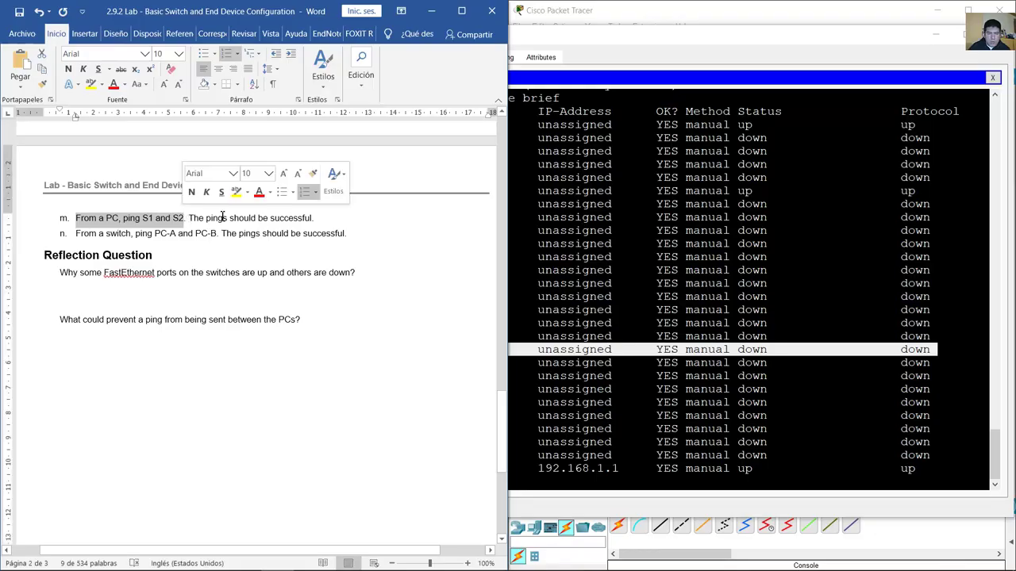
{"action": "left_click", "coordinate": [992, 77]}
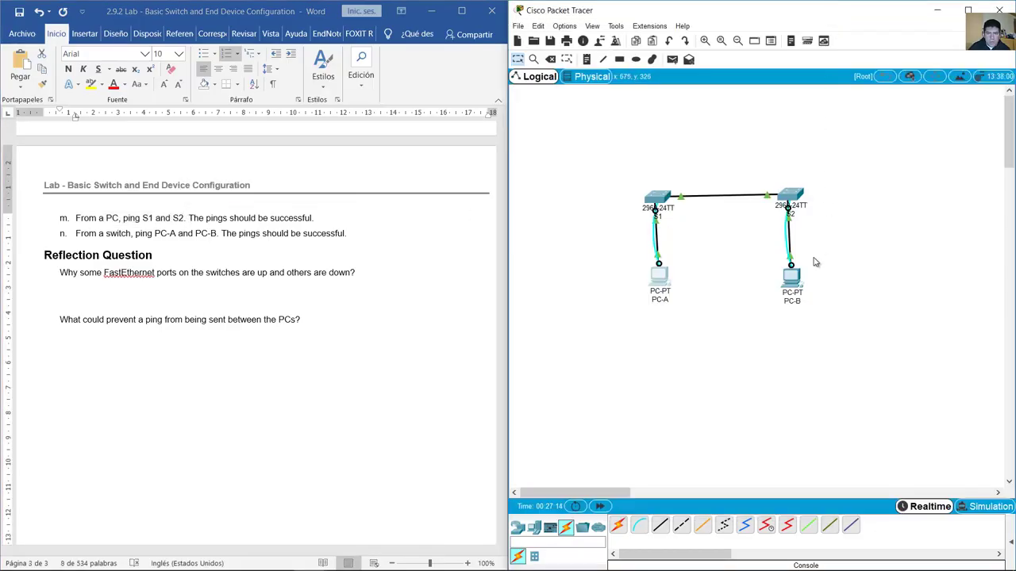
{"action": "scroll", "coordinate": [424, 295], "scroll_direction": "up", "scroll_amount": 5}
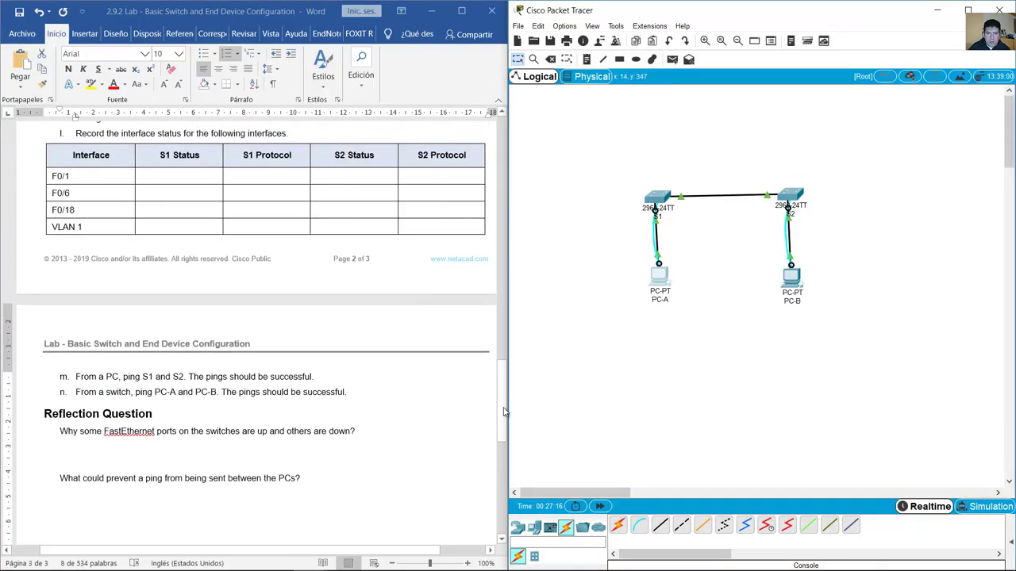
{"action": "left_click_drag", "start_coordinate": [502, 380], "coordinate": [103, 360]}
{"action": "left_click_drag", "start_coordinate": [77, 306], "coordinate": [185, 306]}
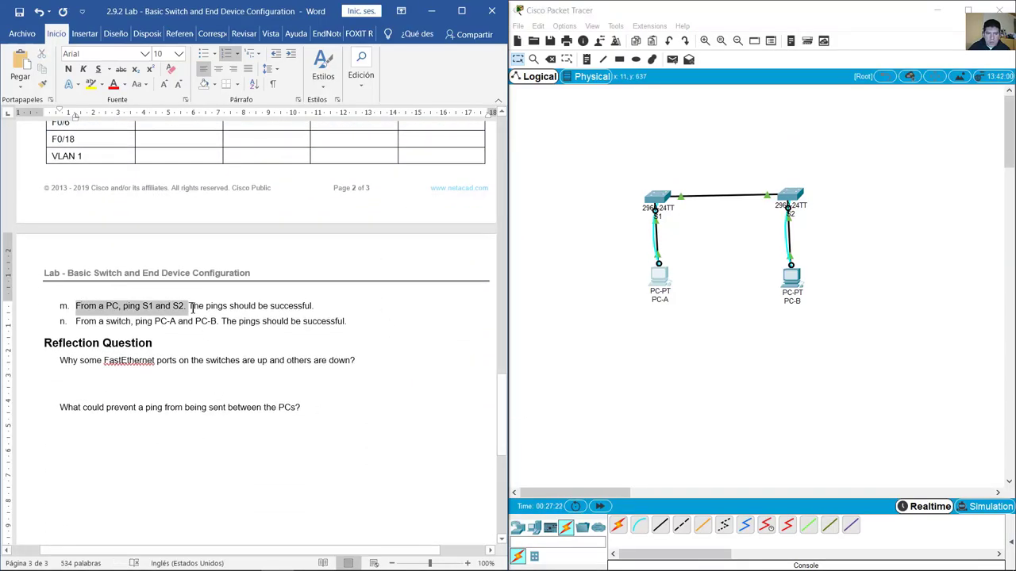
- Close S1's console terminal on PC-A and open PC-A's Command Prompt
{"action": "left_click", "coordinate": [661, 280]}
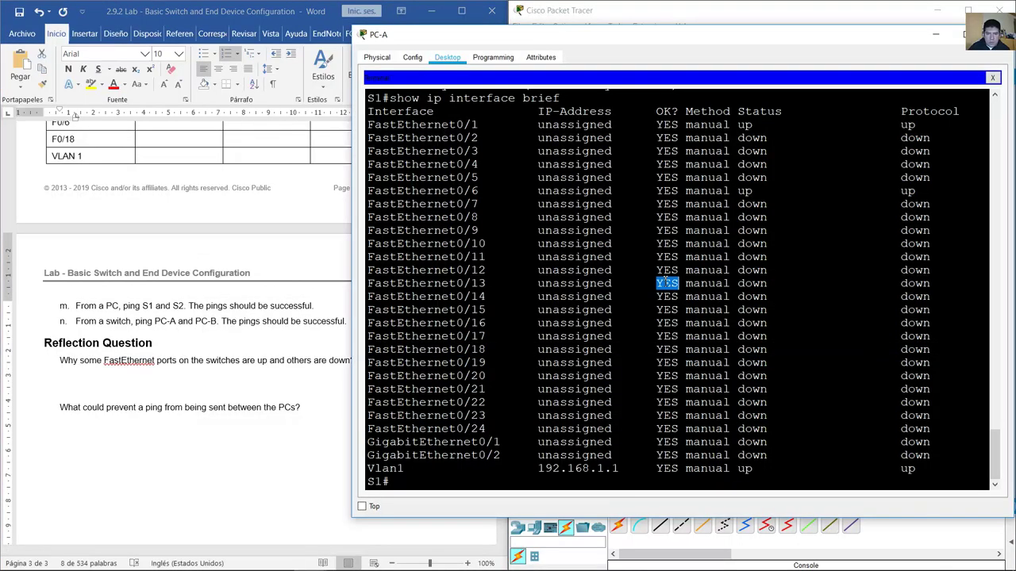
{"action": "left_click", "coordinate": [652, 343]}
{"action": "type", "text": "pin"}
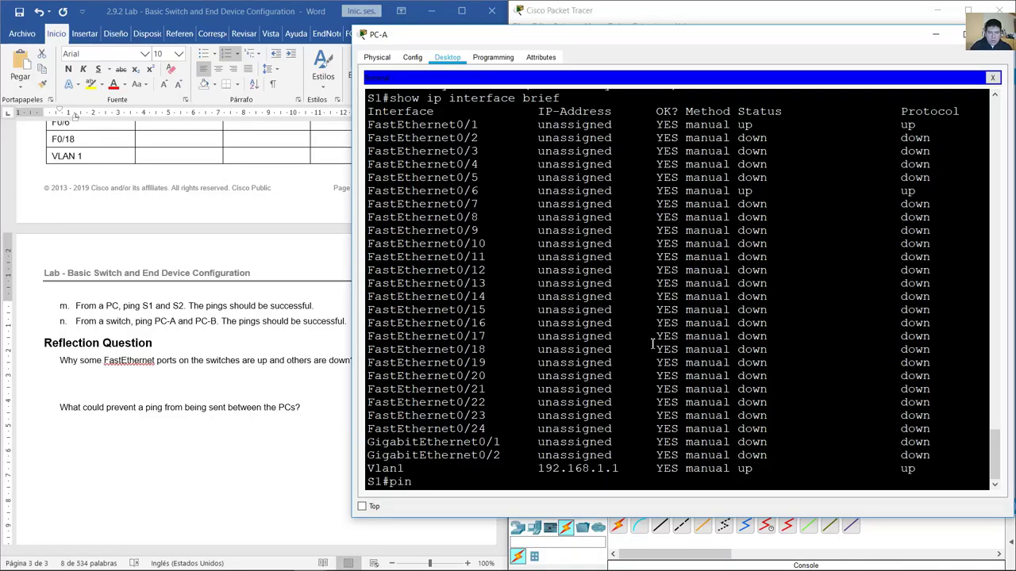
{"action": "key", "text": "BackSpace"}
{"action": "key", "text": "BackSpace"}
{"action": "key", "text": "BackSpace"}
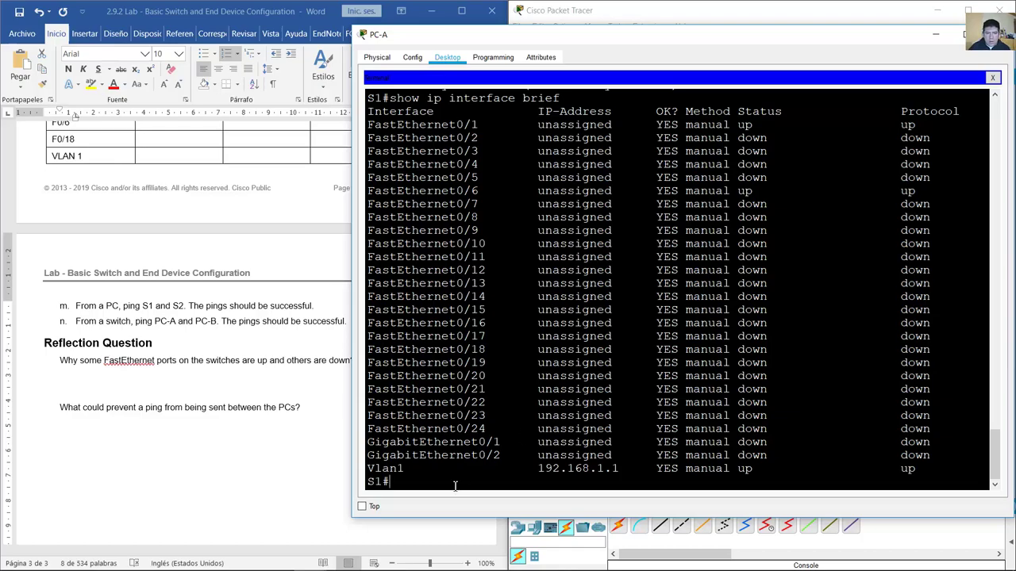
{"action": "left_click_drag", "start_coordinate": [392, 482], "coordinate": [365, 483]}
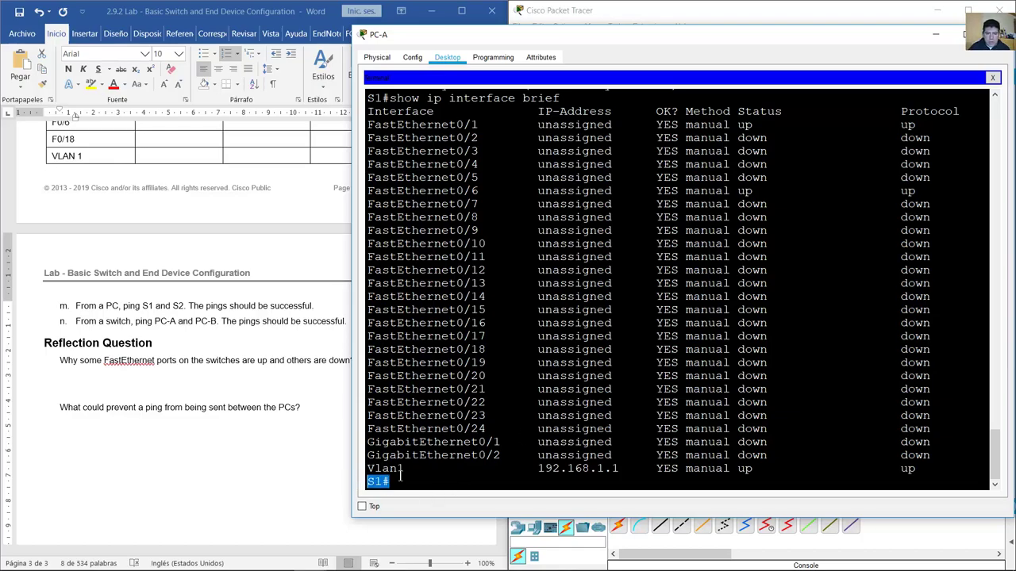
{"action": "left_click", "coordinate": [389, 484]}
{"action": "left_click_drag", "start_coordinate": [392, 485], "coordinate": [361, 481]}
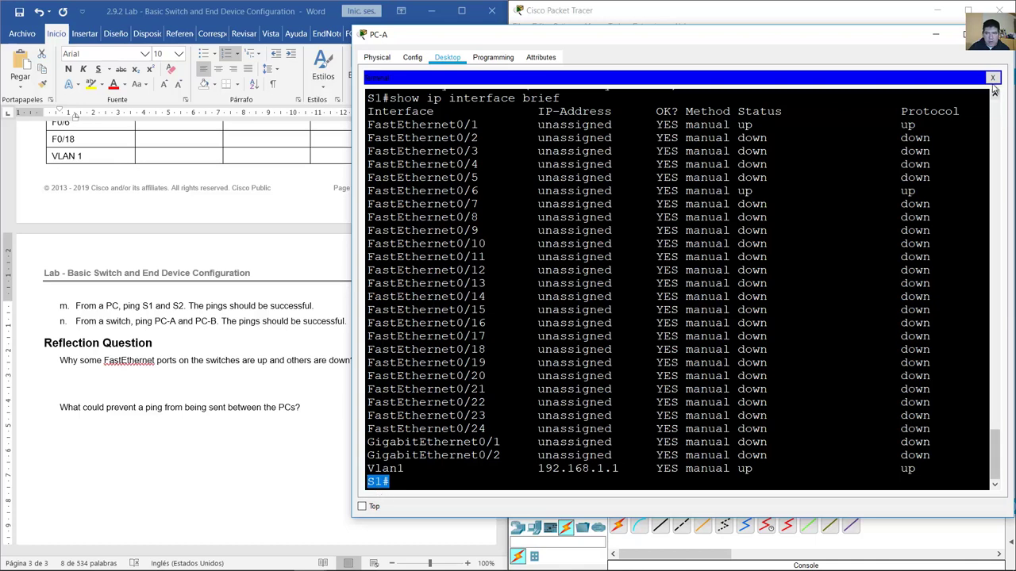
{"action": "left_click", "coordinate": [992, 77]}
{"action": "left_click", "coordinate": [805, 102]}
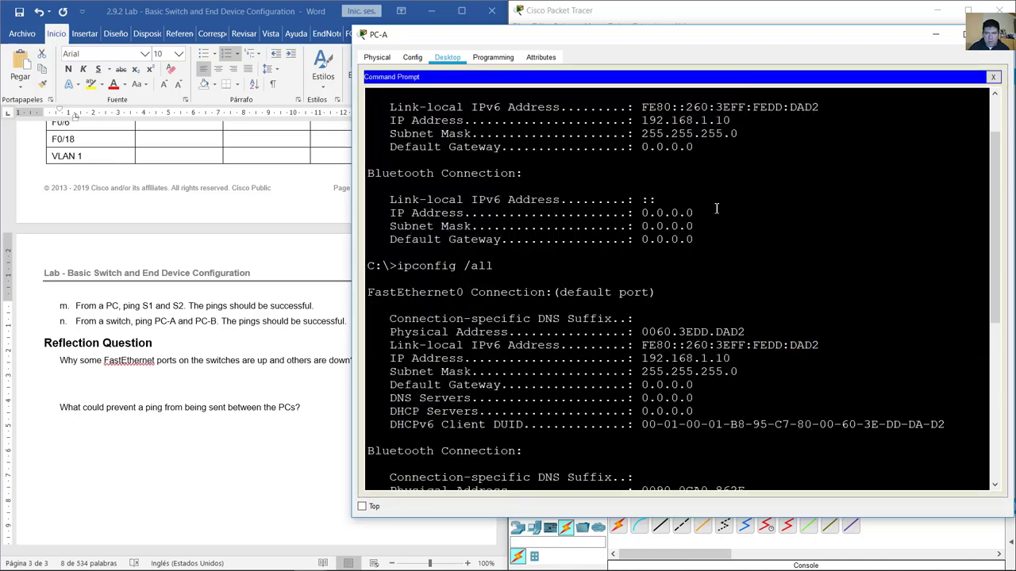
- Run ipconfig on PC-A to confirm its address 192.168.1.10
{"action": "scroll", "coordinate": [609, 357], "scroll_direction": "down", "scroll_amount": 8}
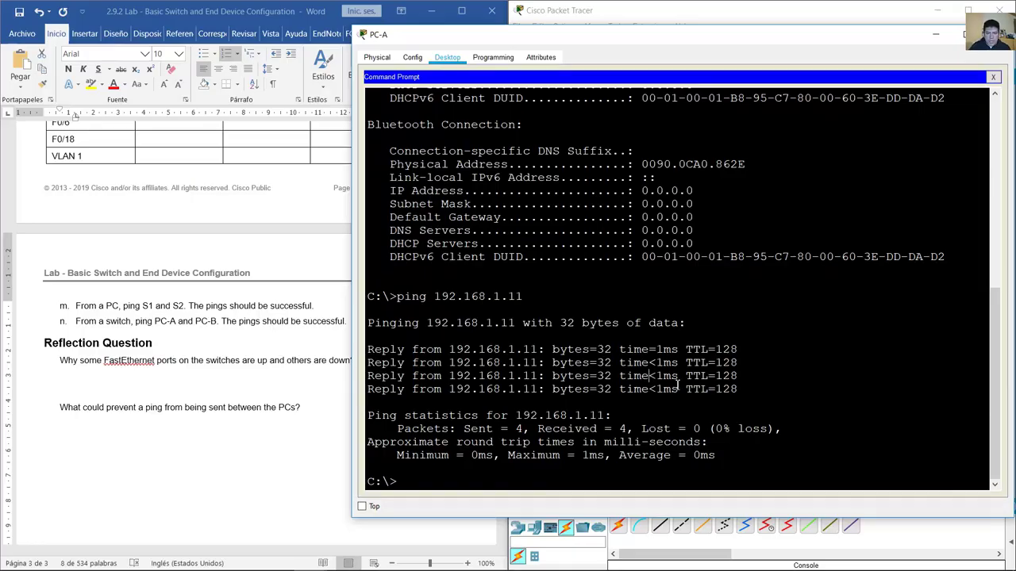
{"action": "type", "text": "ipconfig"}
{"action": "key", "text": "Return"}
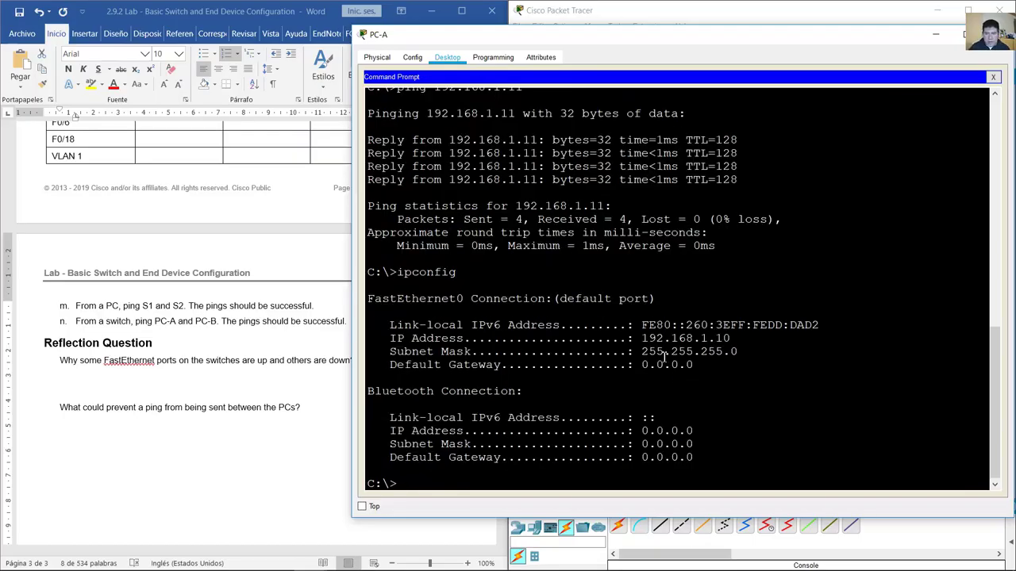
{"action": "left_click_drag", "start_coordinate": [644, 340], "coordinate": [744, 340]}
{"action": "left_click", "coordinate": [553, 481]}
- Ping S1 at 192.168.1.1 from PC-A and check the replies
{"action": "type", "text": "ping 192.16"}
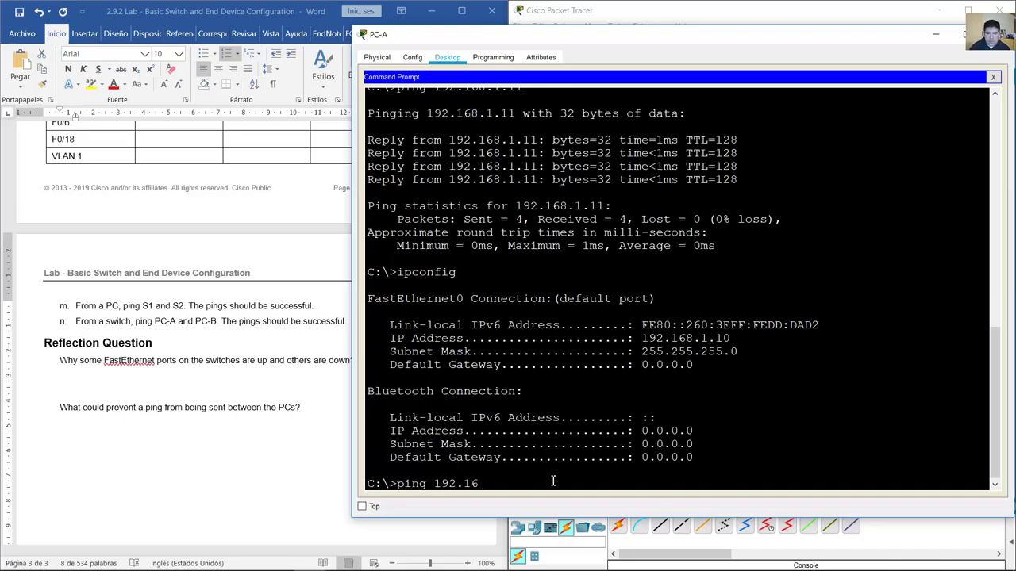
{"action": "type", "text": "8.1.1"}
{"action": "key", "text": "Return"}
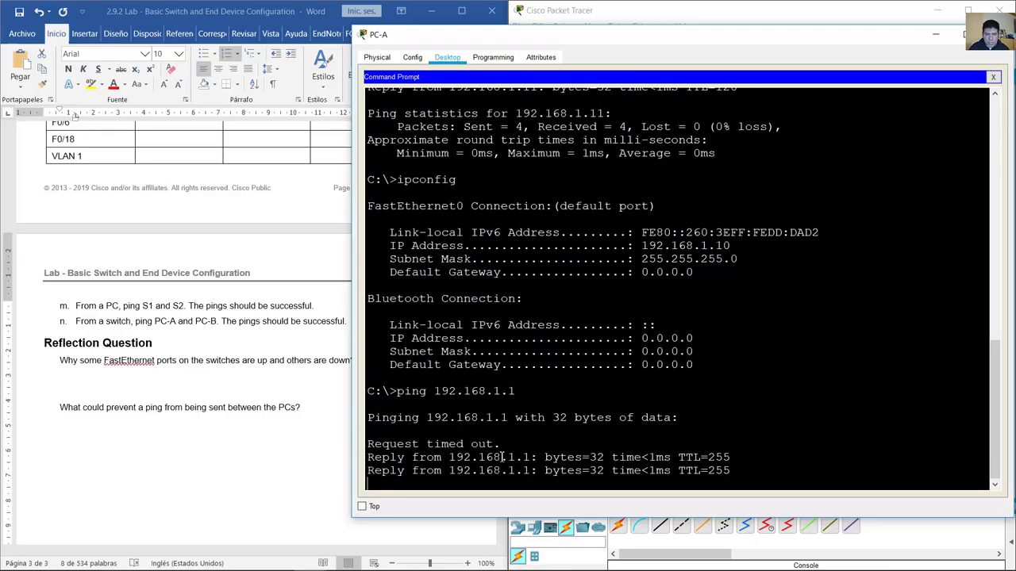
{"action": "left_click_drag", "start_coordinate": [381, 364], "coordinate": [517, 419]}
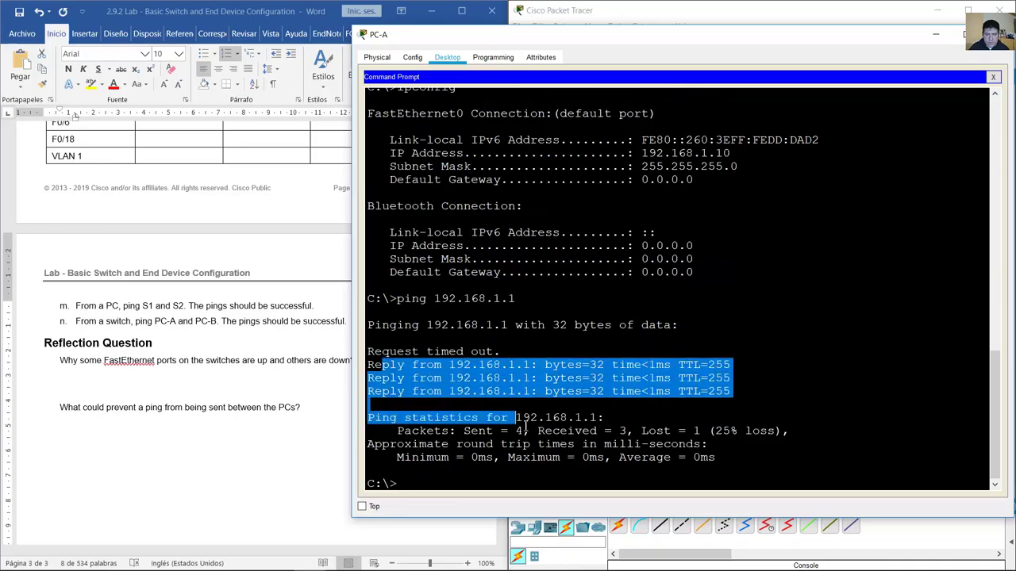
{"action": "left_click", "coordinate": [560, 466]}
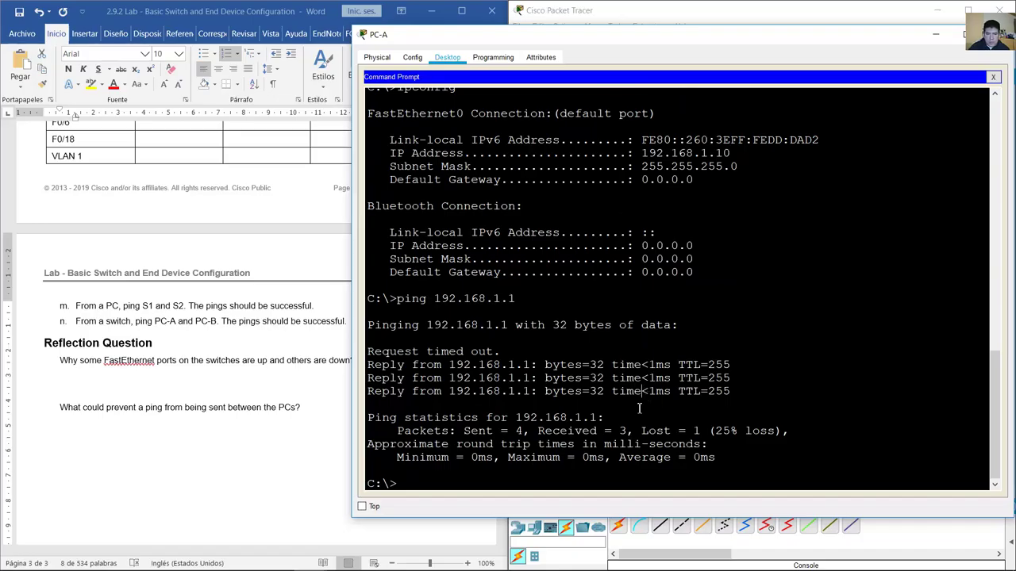
- Ping S2 at 192.168.1.2 by editing the previous ping command
{"action": "key", "text": "Up"}
{"action": "key", "text": "BackSpace"}
{"action": "type", "text": "2.168.1."}
{"action": "key", "text": "Return"}
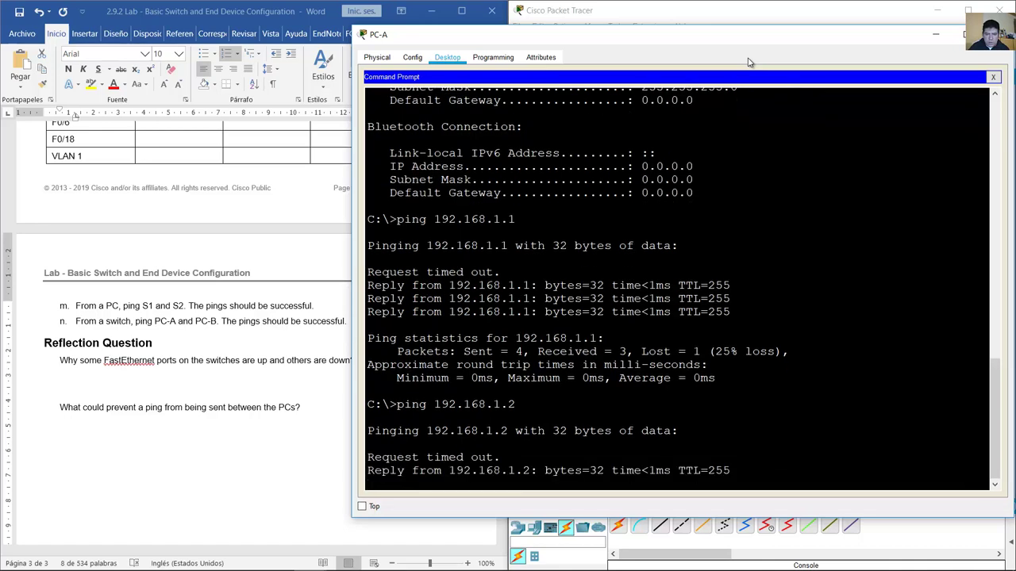
{"action": "left_click", "coordinate": [758, 16]}
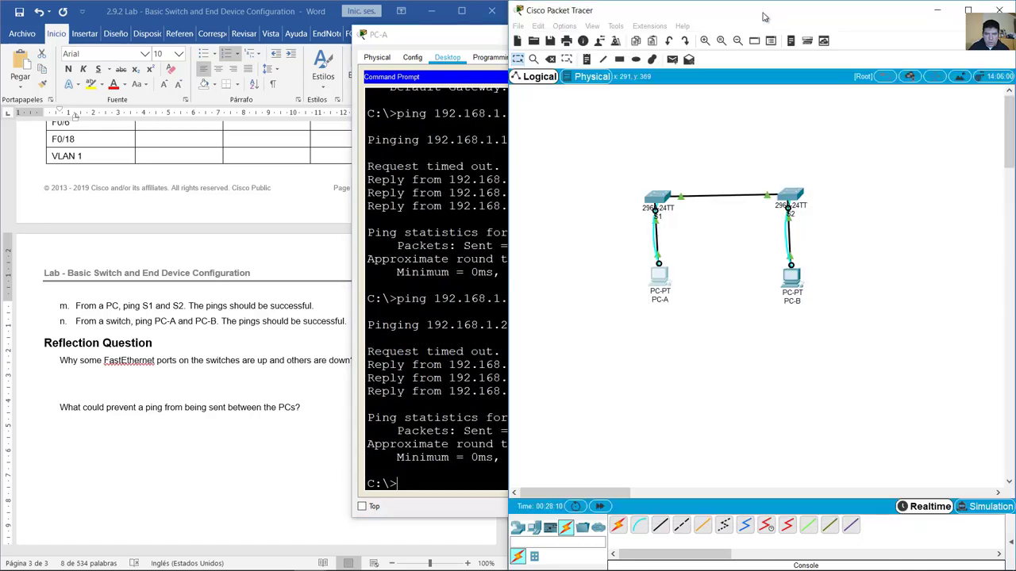
- Review PC-A, S2 and the lab step, and recall the previous ping in PC-A's prompt
{"action": "left_click_drag", "start_coordinate": [659, 274], "coordinate": [635, 282]}
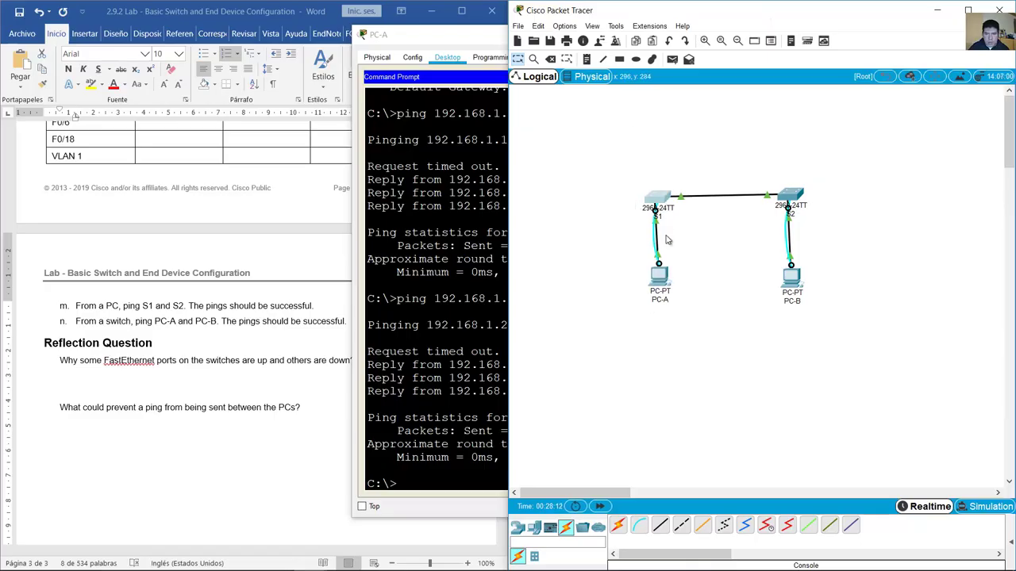
{"action": "left_click_drag", "start_coordinate": [688, 344], "coordinate": [596, 277]}
{"action": "left_click_drag", "start_coordinate": [867, 127], "coordinate": [774, 225]}
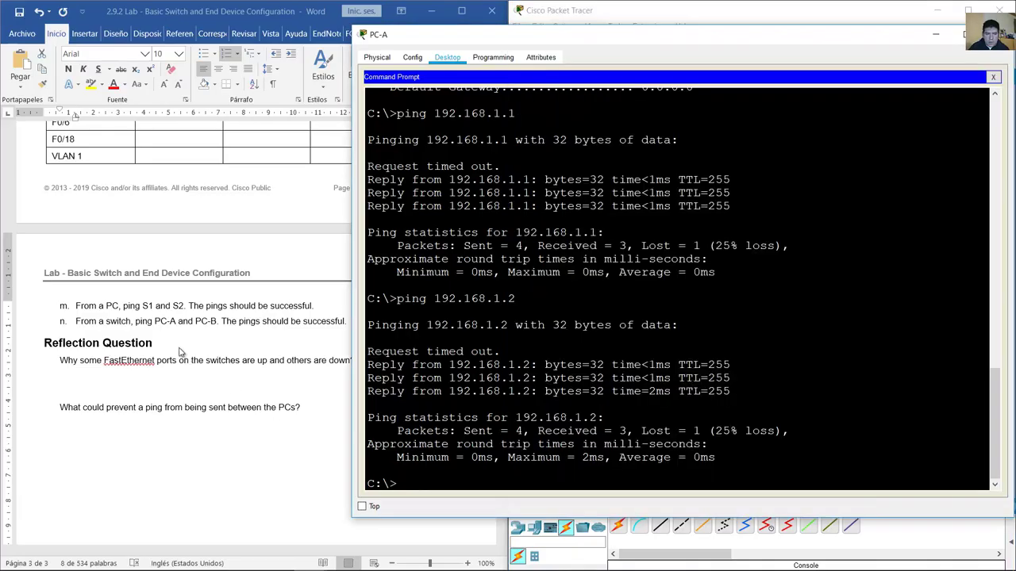
{"action": "left_click_drag", "start_coordinate": [155, 322], "coordinate": [264, 314]}
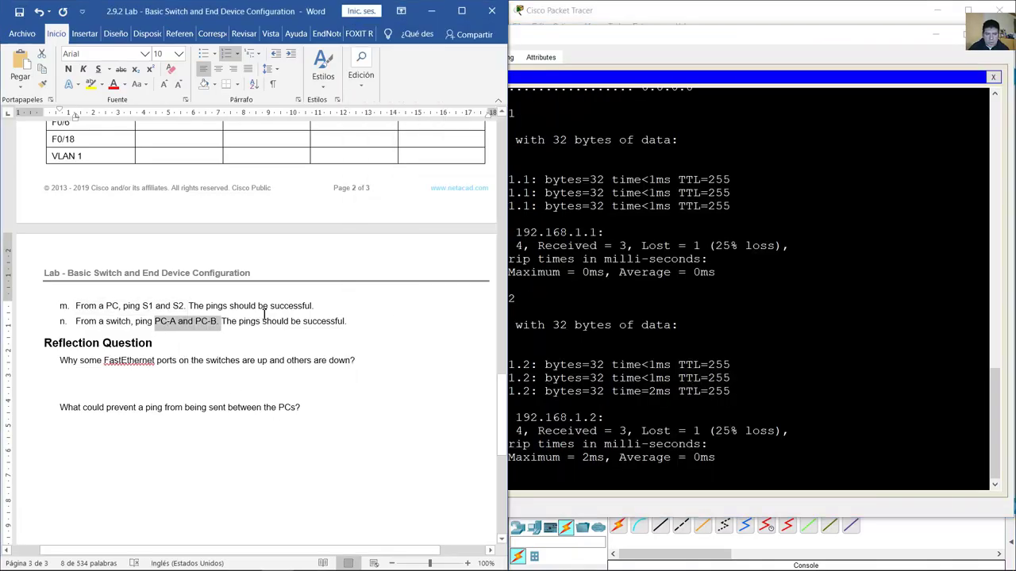
{"action": "left_click", "coordinate": [594, 301]}
{"action": "key", "text": "Up"}
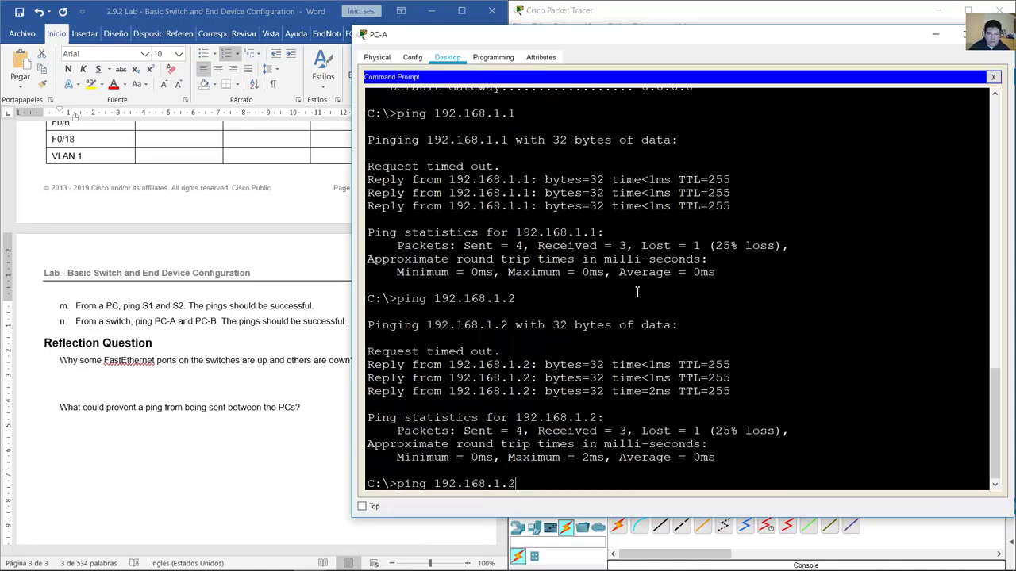
{"action": "left_click", "coordinate": [873, 11]}
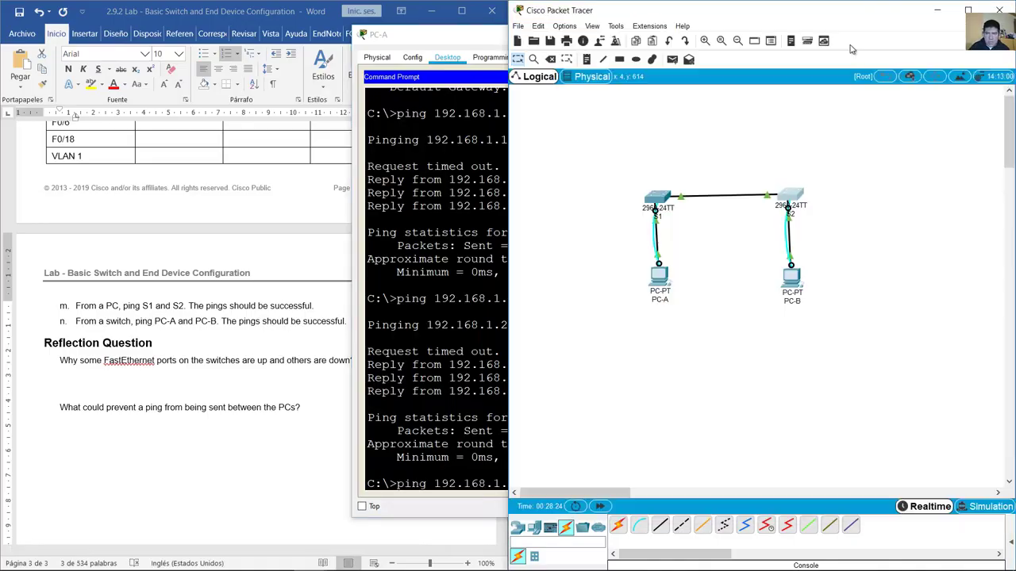
- Run ipconfig in PC-B's Command Prompt to confirm its address is 192.168.1.11
{"action": "left_click", "coordinate": [794, 279]}
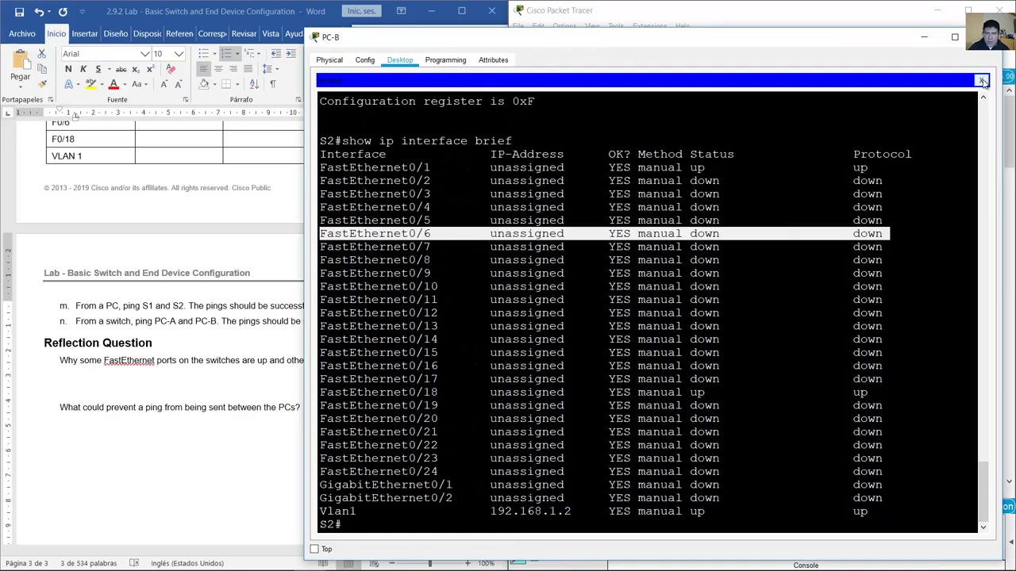
{"action": "left_click", "coordinate": [983, 81]}
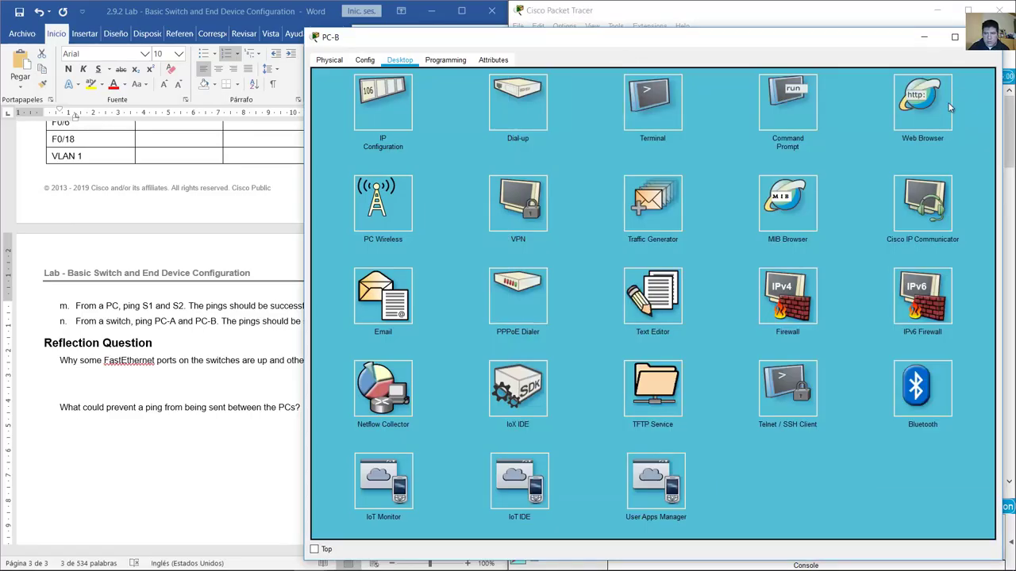
{"action": "left_click", "coordinate": [815, 111]}
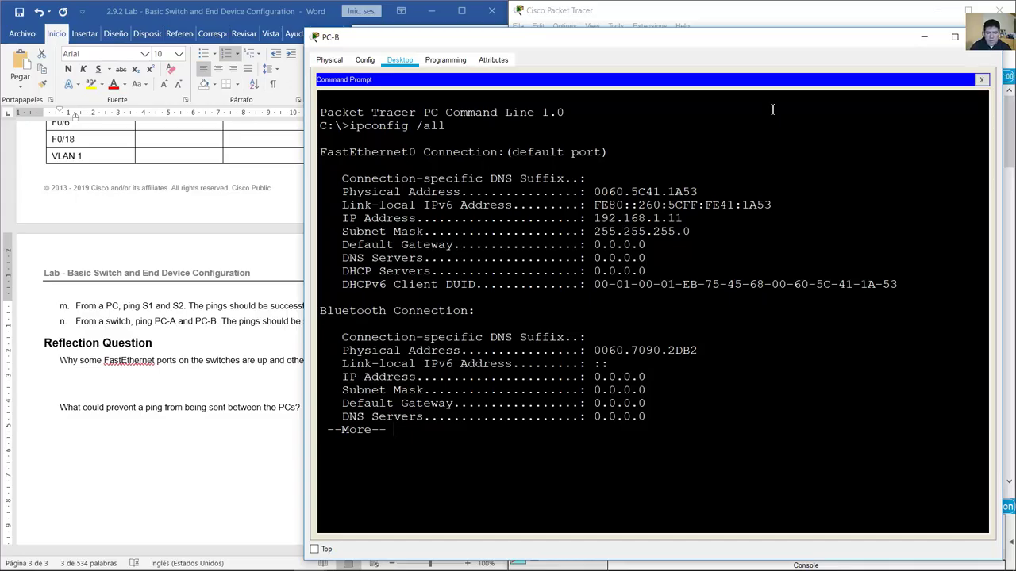
{"action": "key", "text": "Return"}
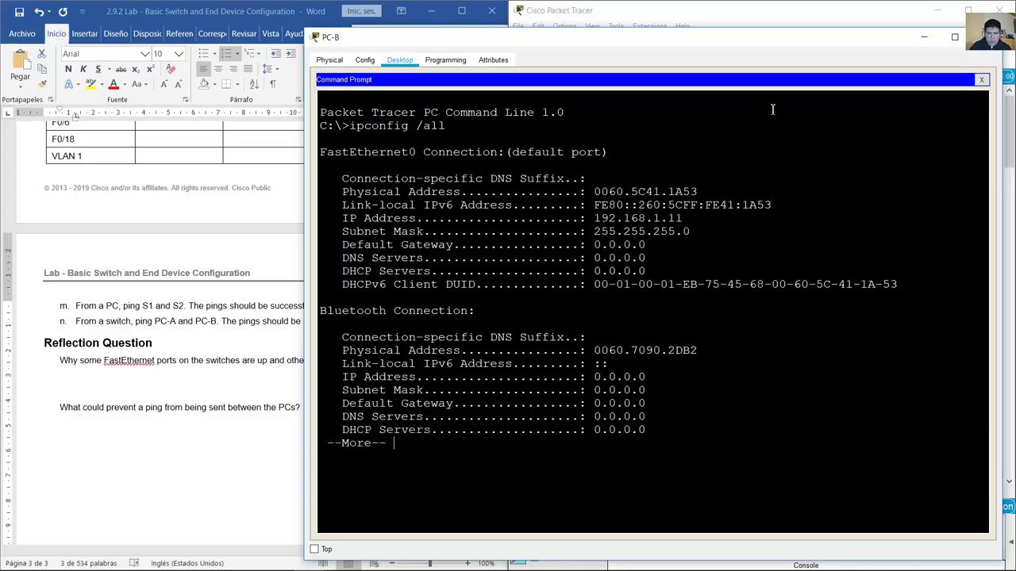
{"action": "key", "text": "Return"}
{"action": "type", "text": "ipconfig"}
{"action": "key", "text": "Return"}
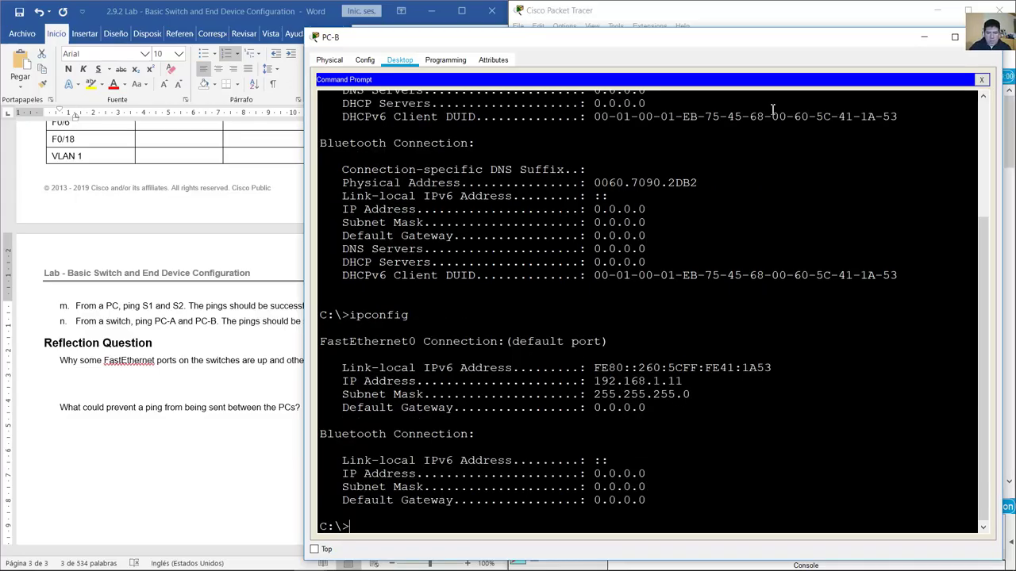
{"action": "left_click_drag", "start_coordinate": [631, 382], "coordinate": [774, 367]}
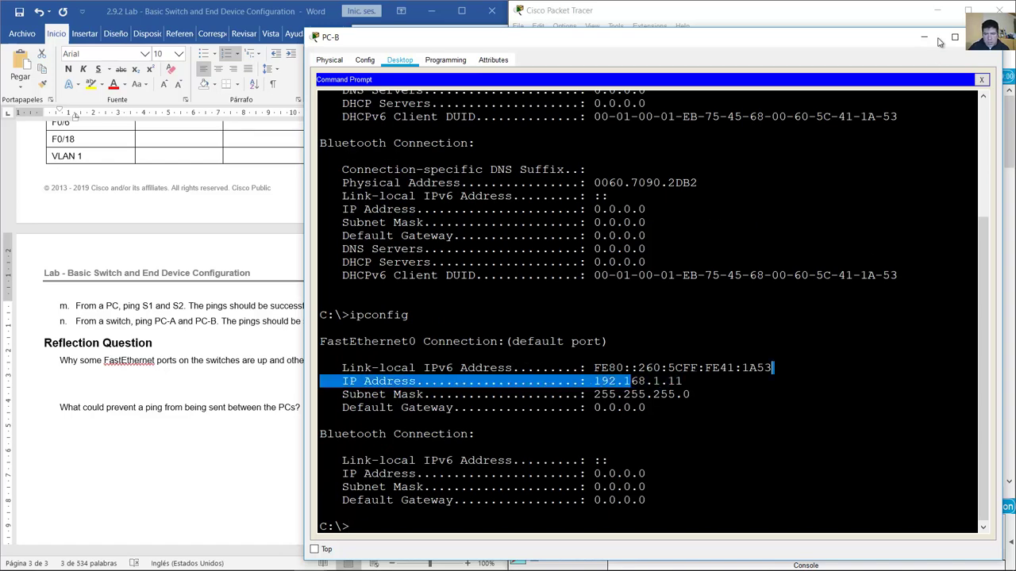
- Ping PC-B at 192.168.1.11 from PC-A, receiving all four replies with 0% loss
{"action": "left_click", "coordinate": [925, 38]}
{"action": "left_click", "coordinate": [515, 366]}
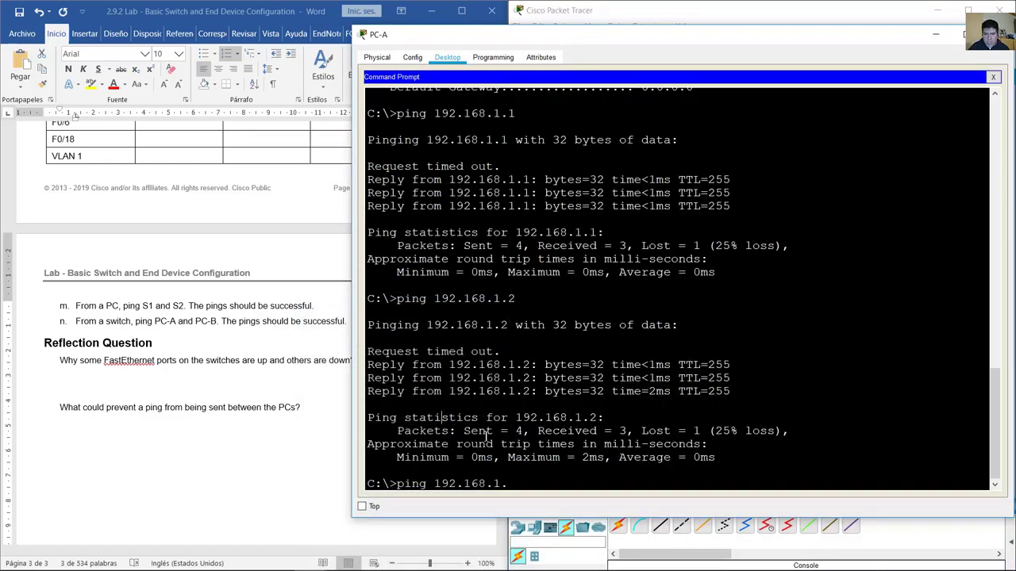
{"action": "type", "text": "11"}
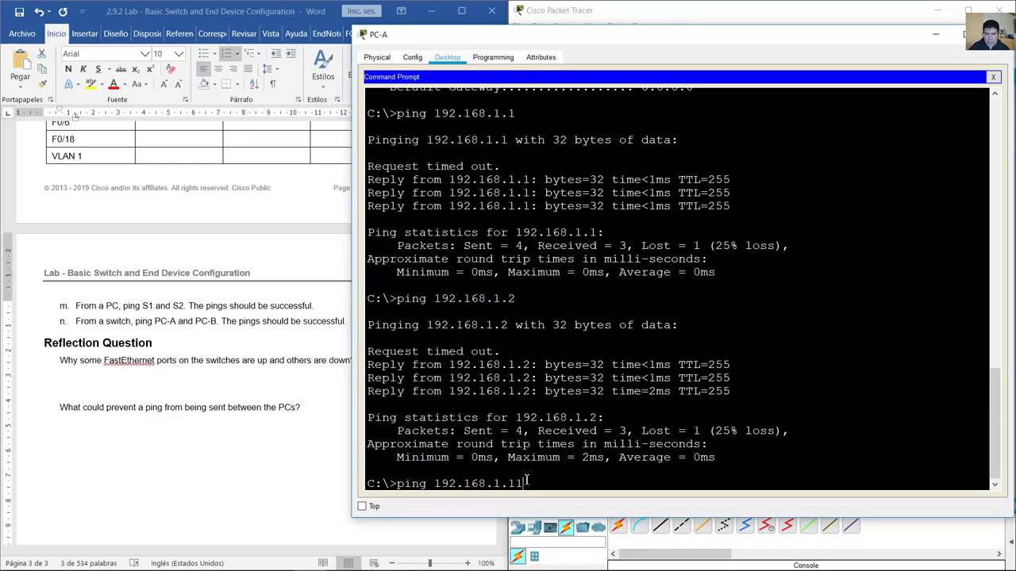
{"action": "key", "text": "Return"}
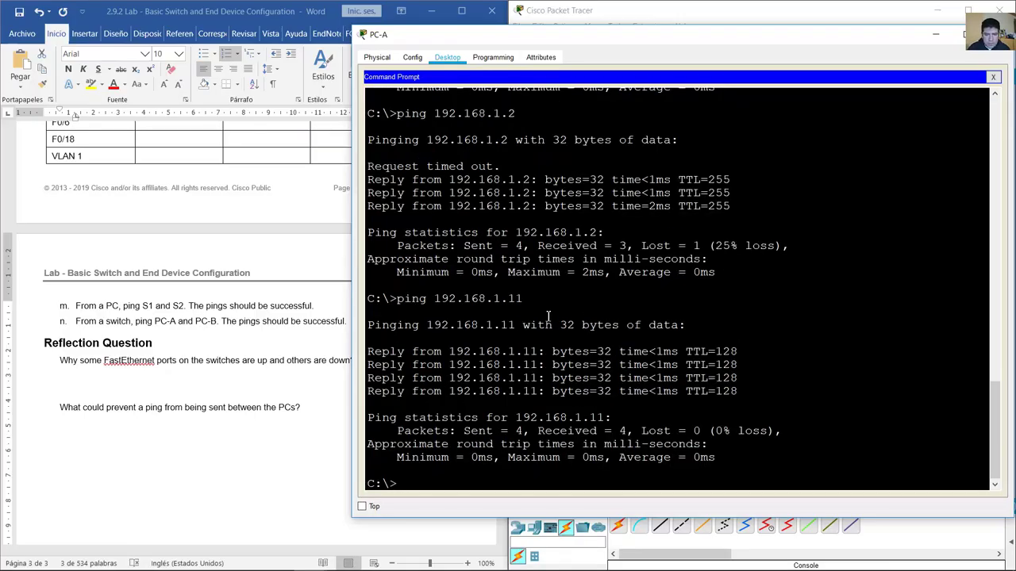
{"action": "key", "text": "alt+Tab"}
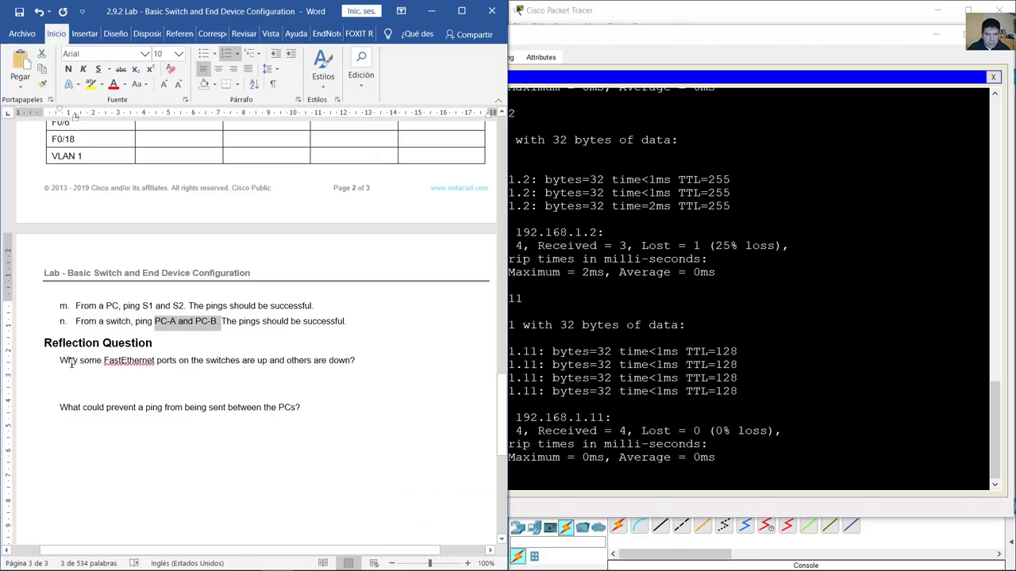
- Read through the first and second reflection questions in the Word lab sheet
{"action": "left_click_drag", "start_coordinate": [74, 363], "coordinate": [356, 361]}
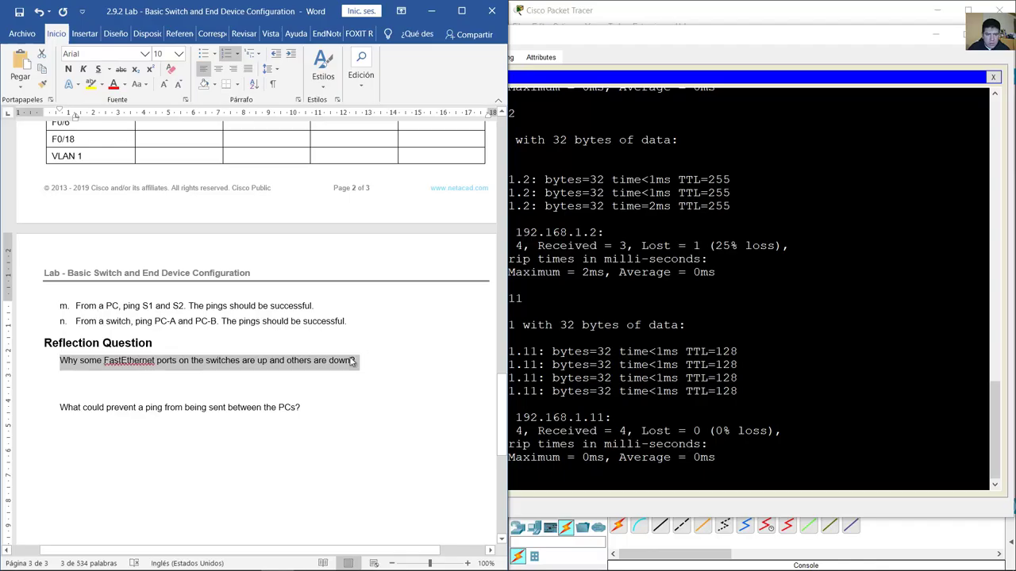
{"action": "left_click", "coordinate": [115, 379]}
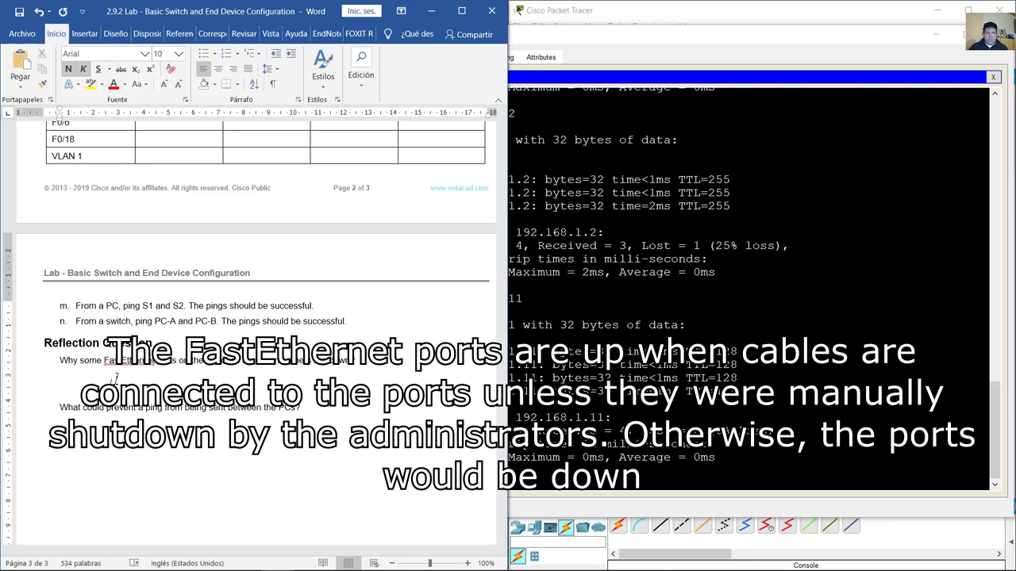
{"action": "left_click_drag", "start_coordinate": [61, 407], "coordinate": [302, 407]}
{"action": "triple_click", "coordinate": [309, 410]}
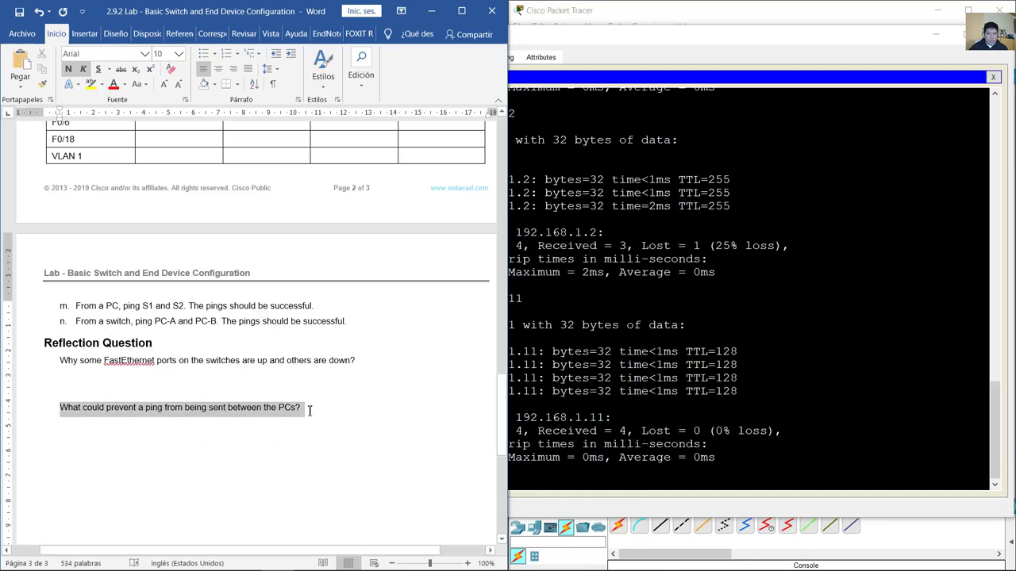
{"action": "left_click", "coordinate": [204, 436]}
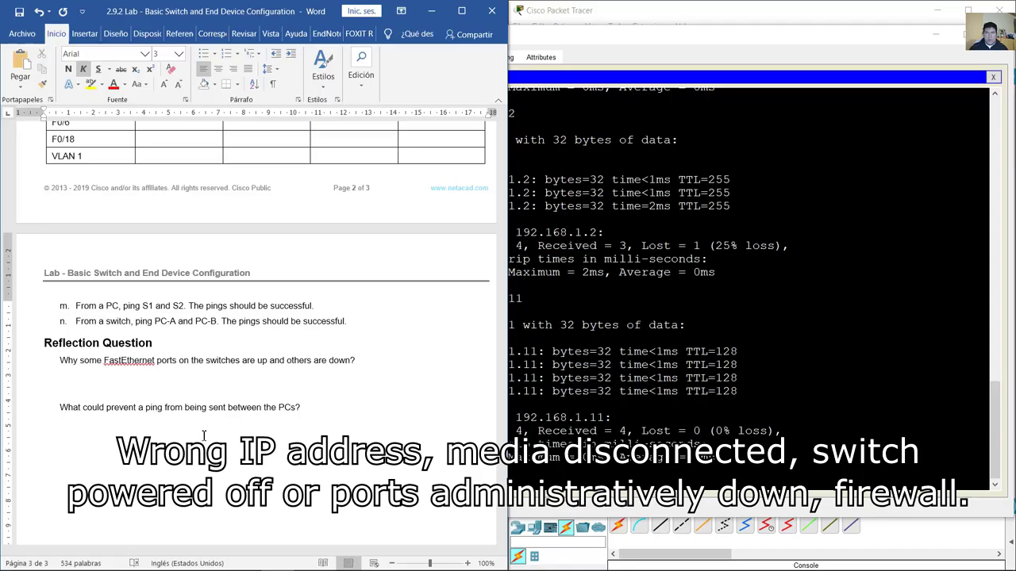
{"action": "scroll", "coordinate": [204, 435], "scroll_direction": "down", "scroll_amount": 1}
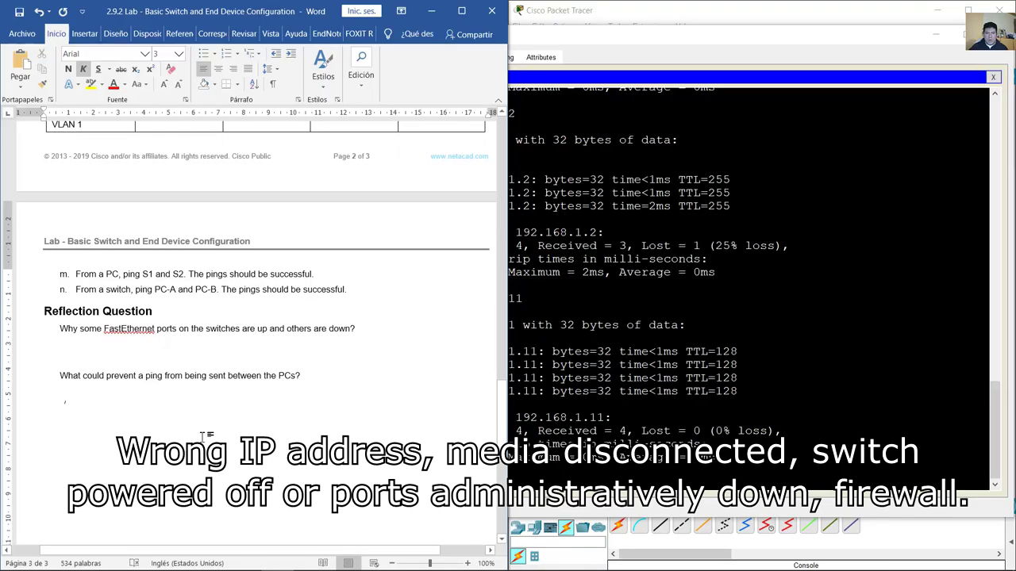
{"action": "scroll", "coordinate": [204, 436], "scroll_direction": "down", "scroll_amount": 2}
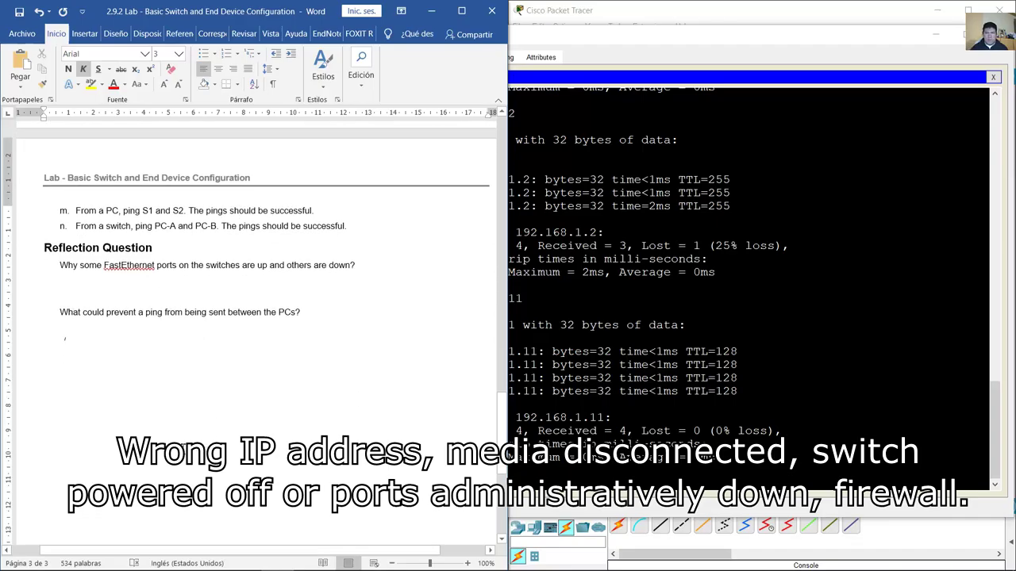
- Review PC-A's ping results for 192.168.1.11, then minimise PC-A's window
{"action": "left_click", "coordinate": [586, 329]}
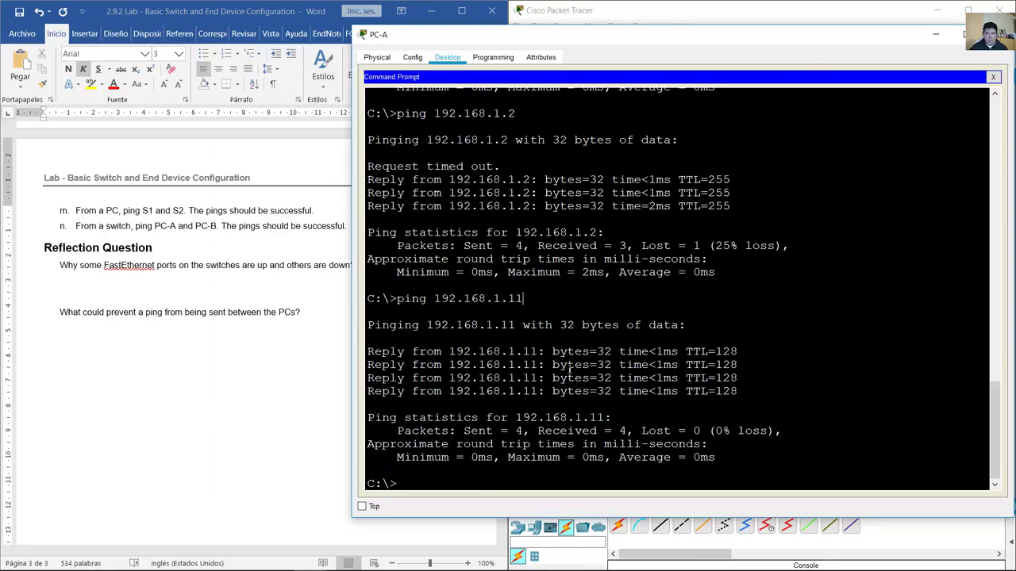
{"action": "left_click_drag", "start_coordinate": [422, 299], "coordinate": [610, 457]}
{"action": "left_click", "coordinate": [940, 112]}
{"action": "left_click", "coordinate": [938, 38]}
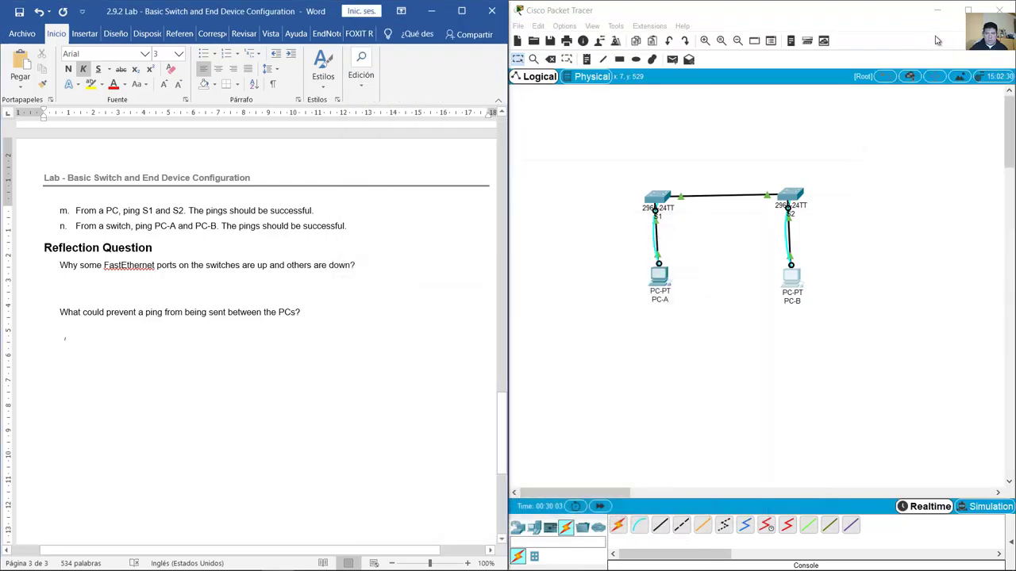